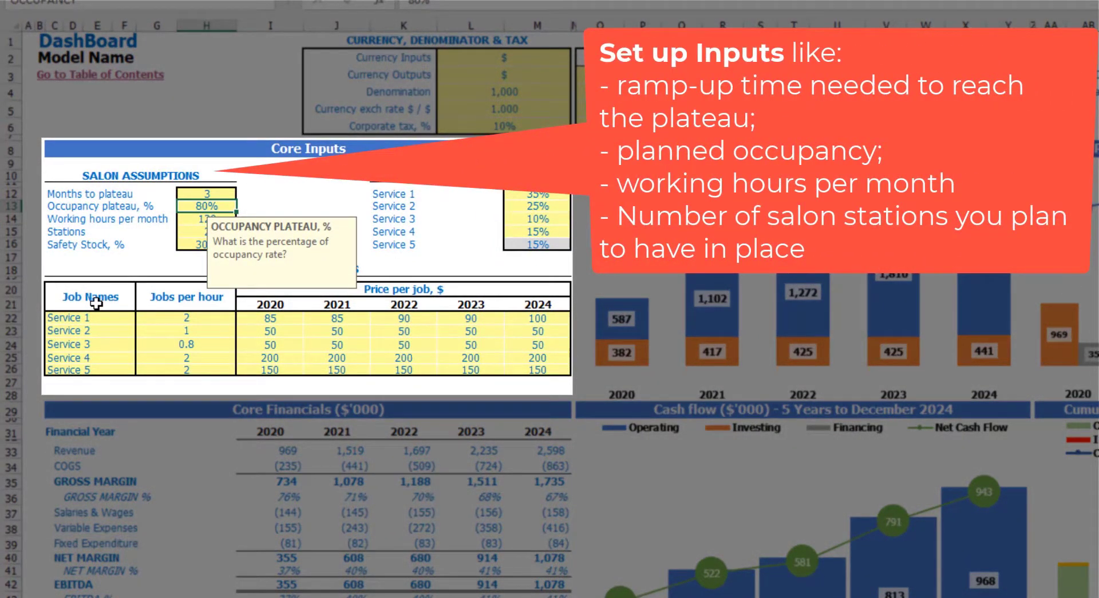
- Set the occupancy plateau in the salon assumptions to 70%
text(70)
key(Return)
key(Up)
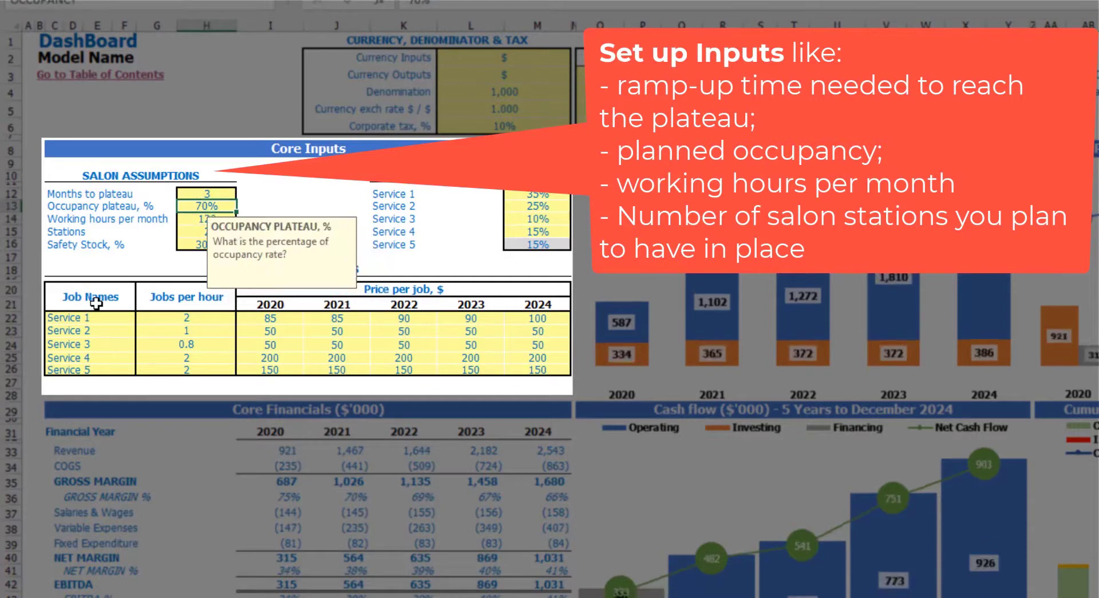
key(Up)
key(Down)
key(Left)
key(Left)
key(Left)
key(Left)
key(Right)
key(Right)
key(Right)
key(Right)
key(Right)
drag(77, 319, 82, 369)
- Set the months to plateau in the salon assumptions to 4
click(209, 202)
click(211, 193)
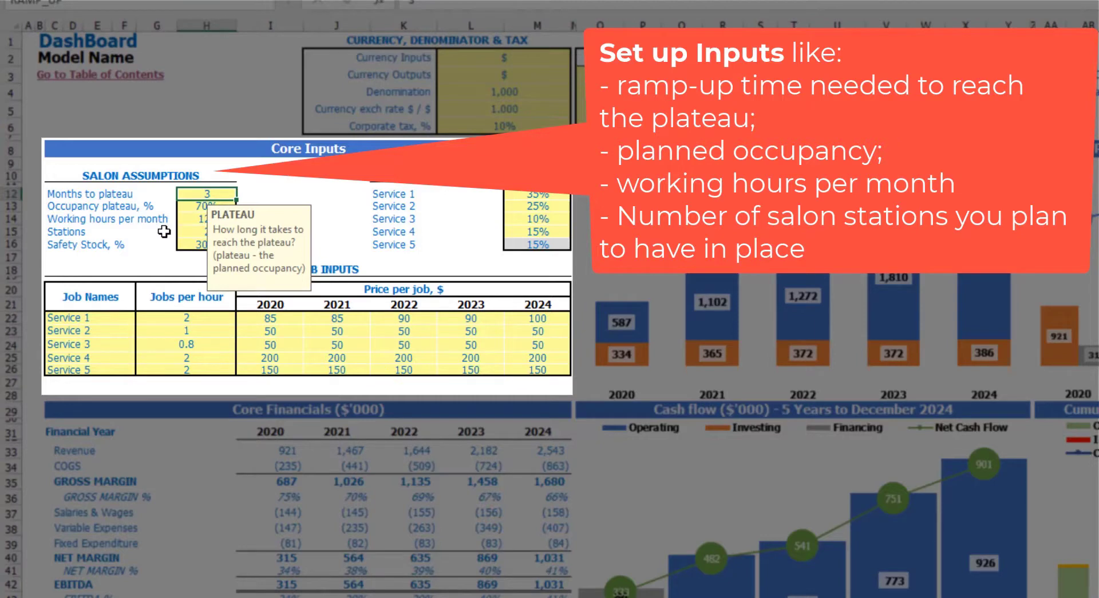
text(4)
key(Return)
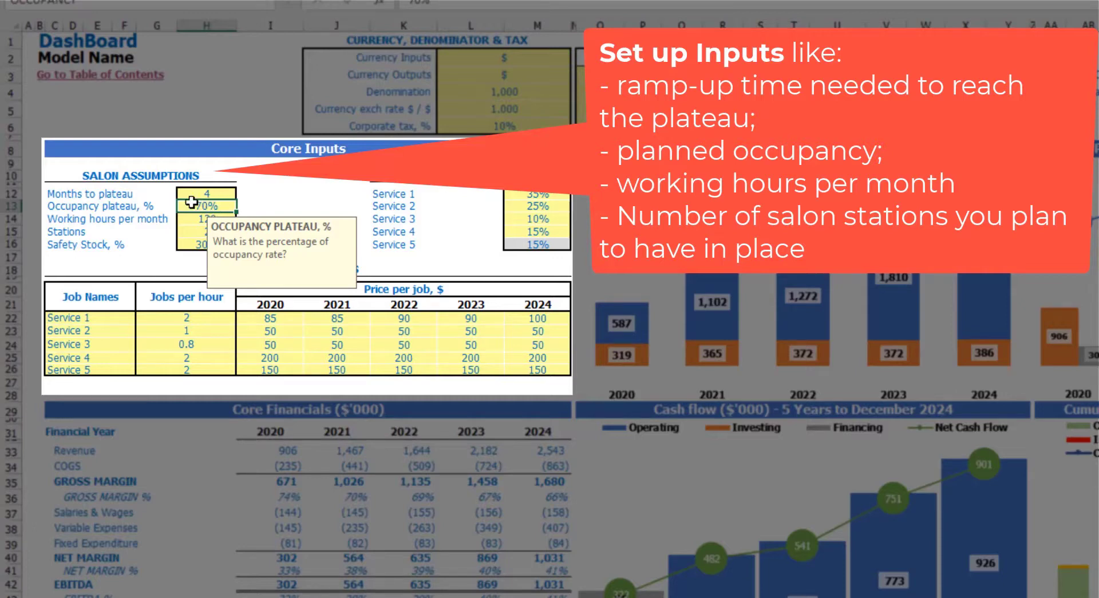
- Set the salon's working hours per month to 140
drag(47, 192, 213, 213)
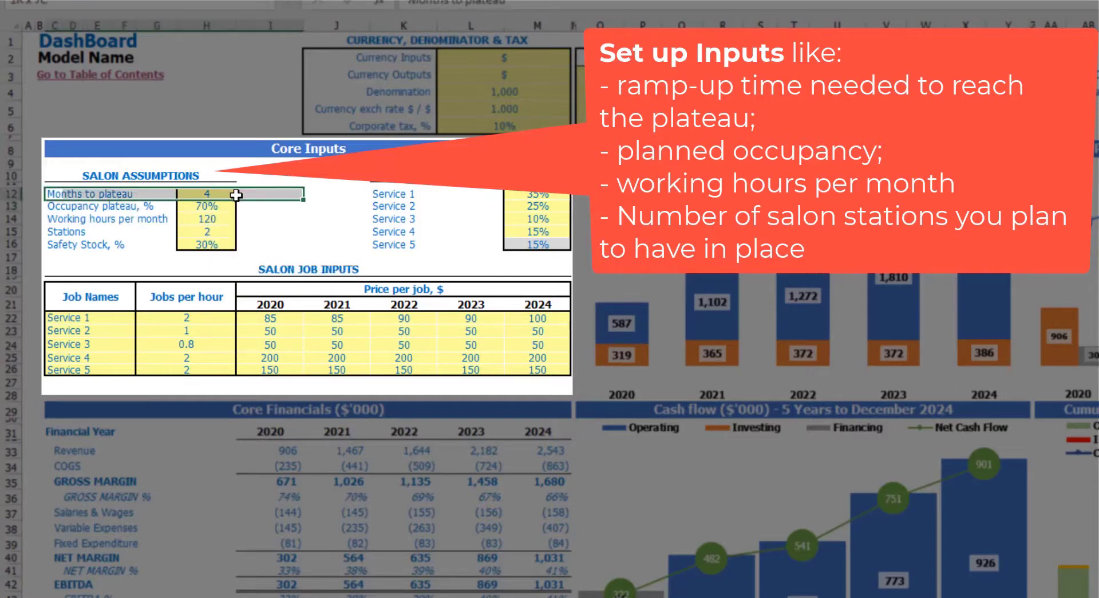
click(211, 198)
click(192, 206)
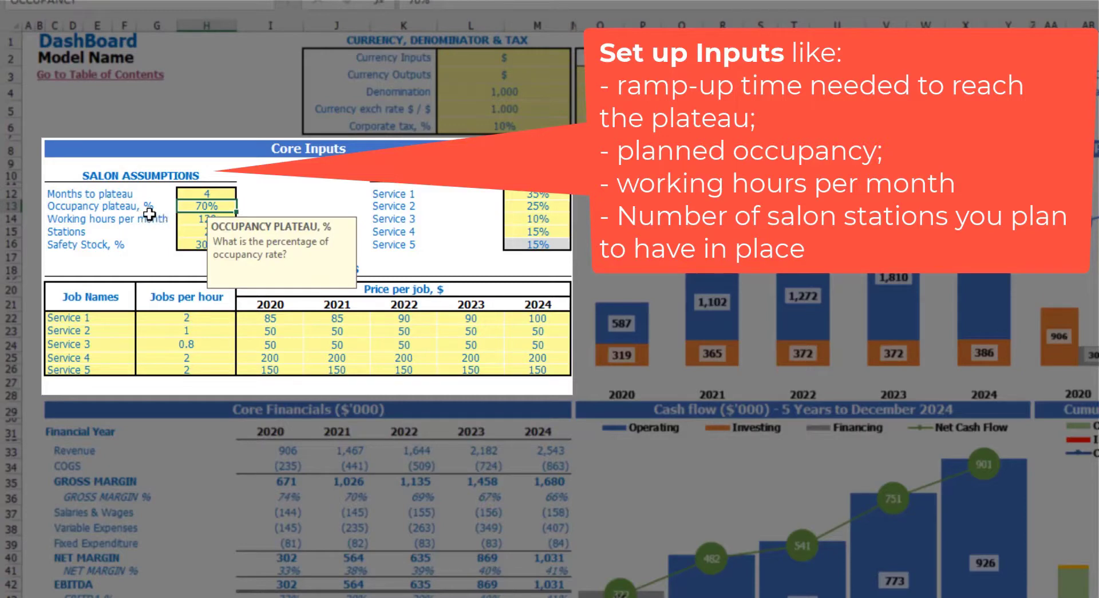
click(54, 222)
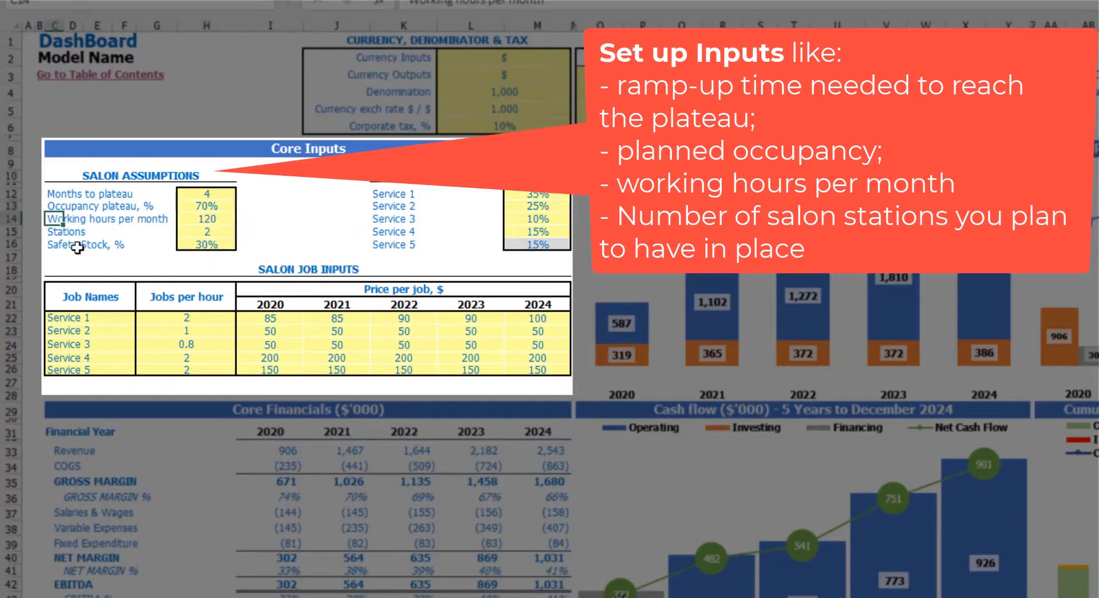
click(189, 221)
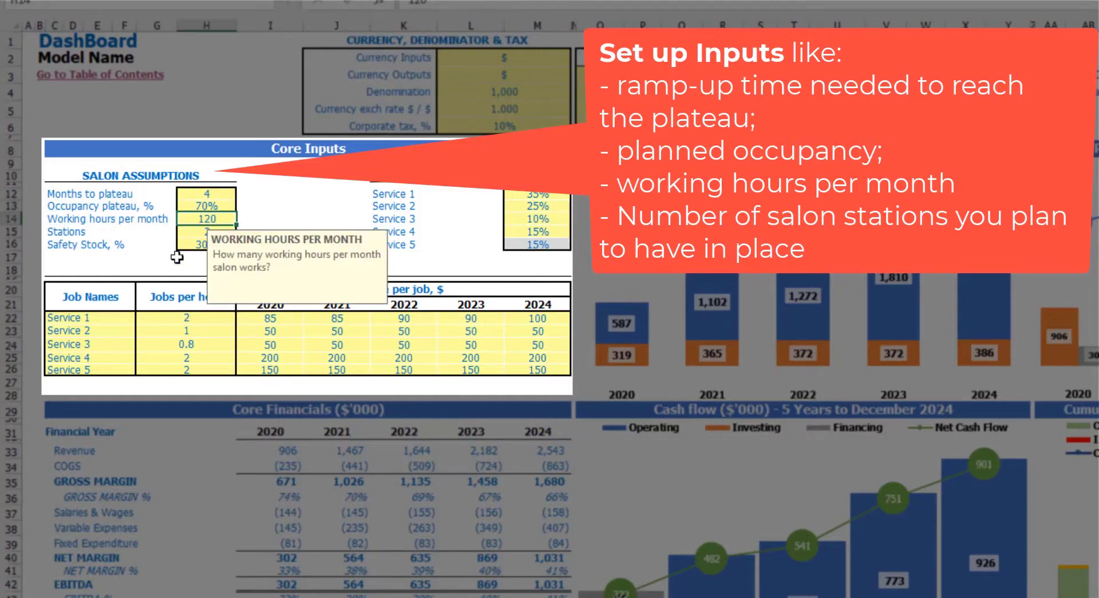
text(140)
key(Return)
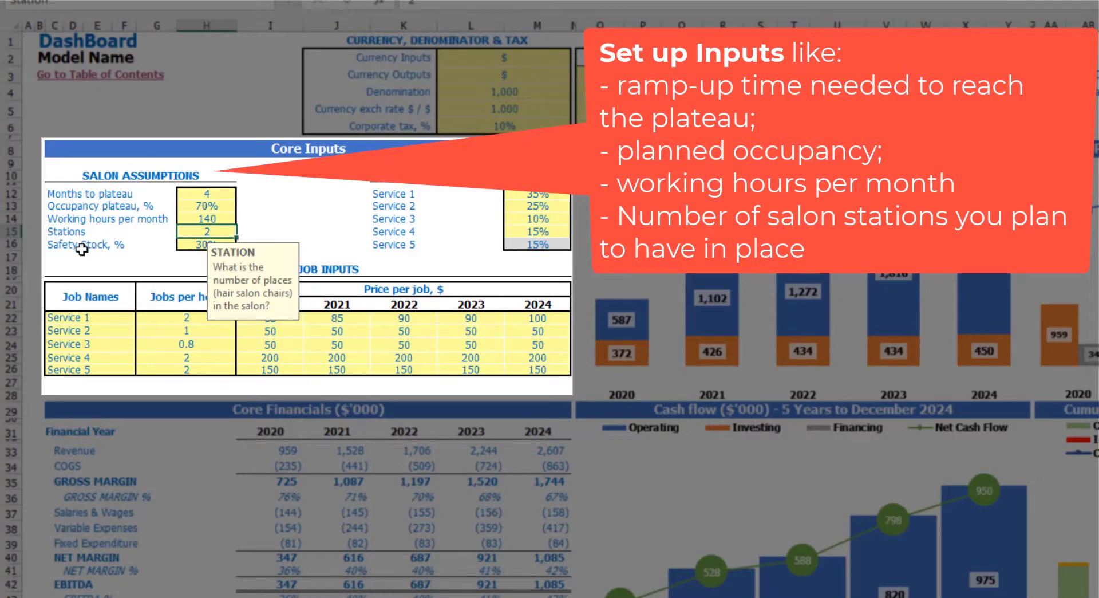
- Set the number of stations to 3 and the safety stock to 25%
key(Return)
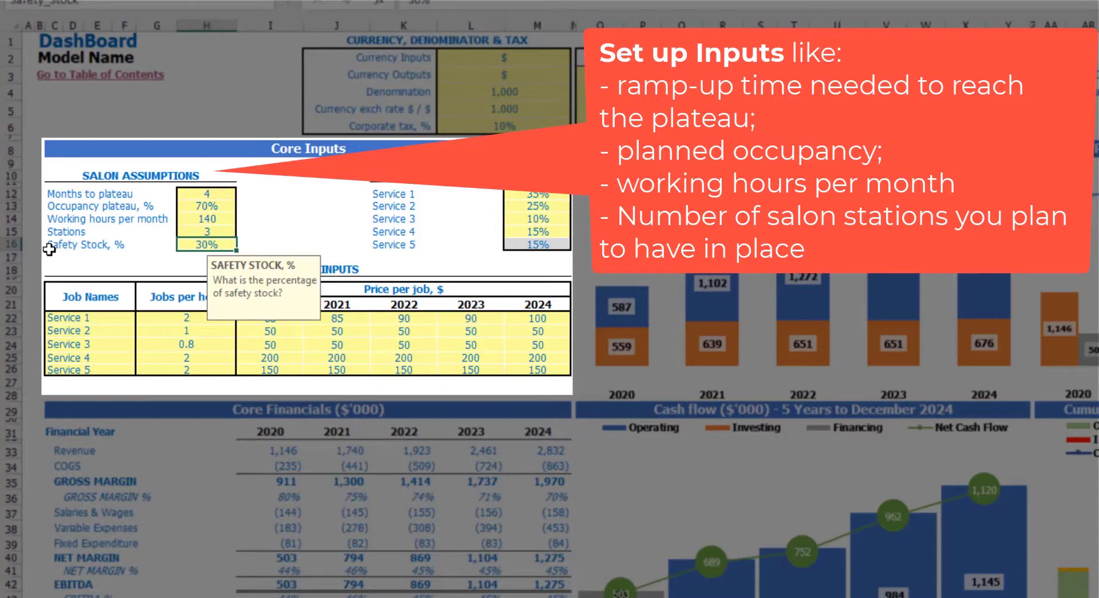
key(Down)
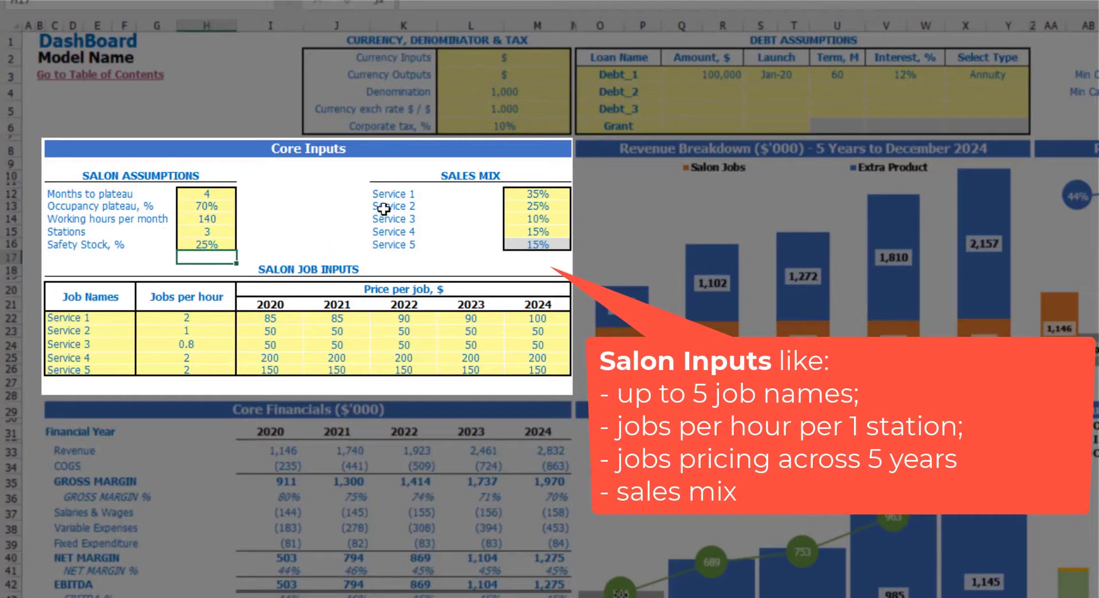
- Rename Service 1 as "Hair cut" and Service 2 as "Tattoo" in the salon job inputs
click(97, 317)
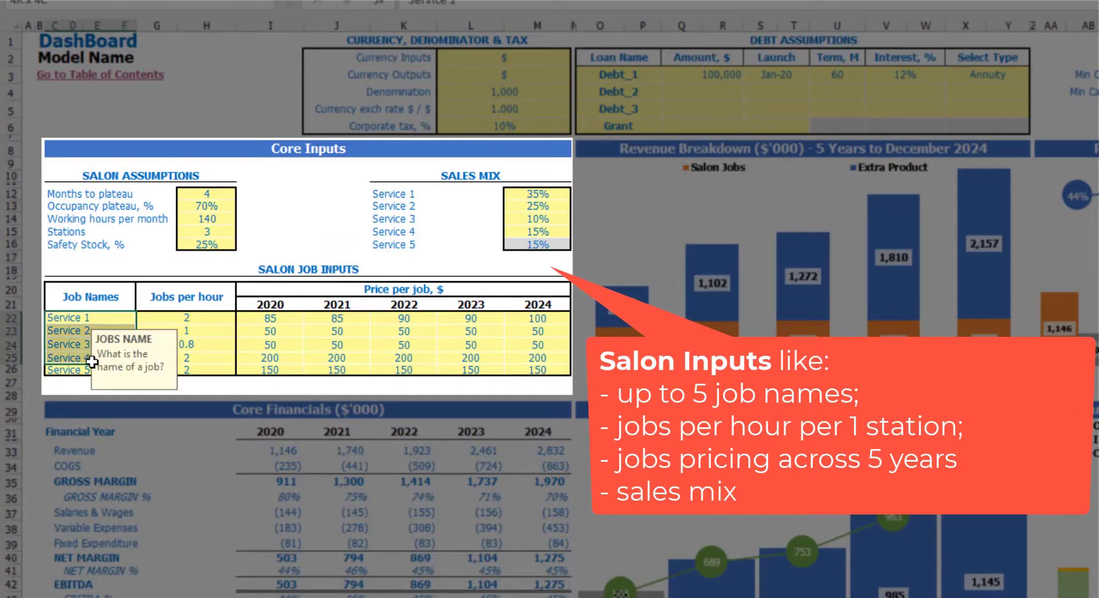
text(Ha)
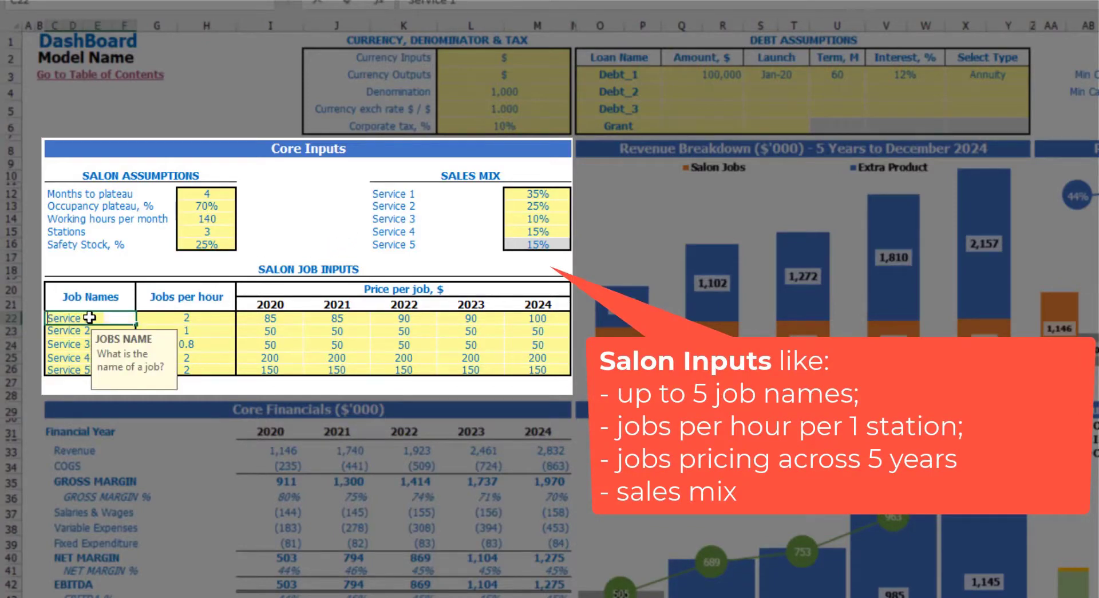
text(ir cut)
key(Return)
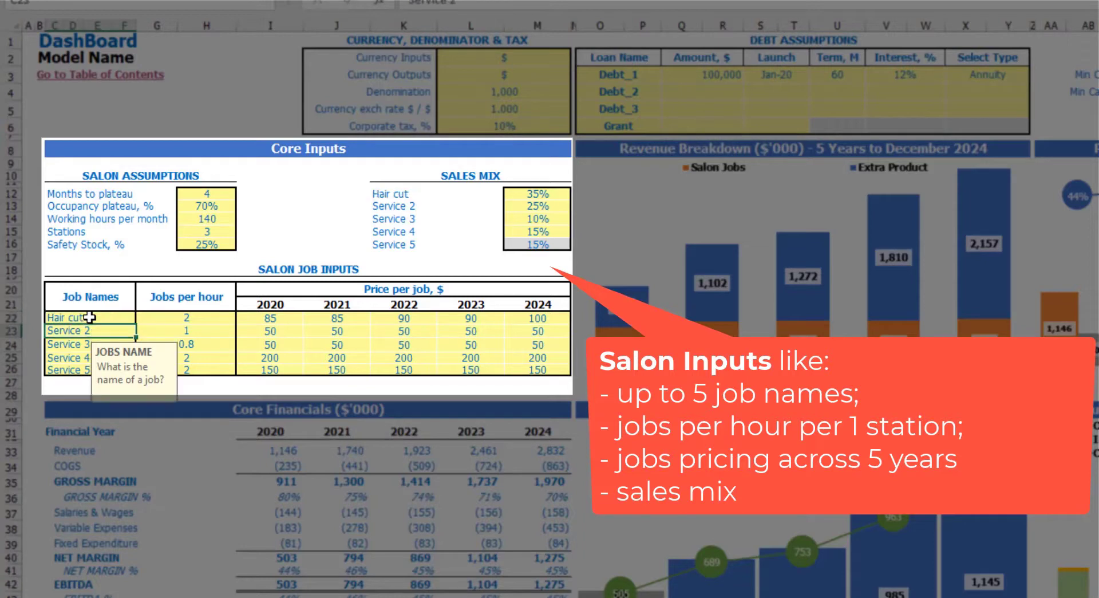
text(Tattoo)
key(Return)
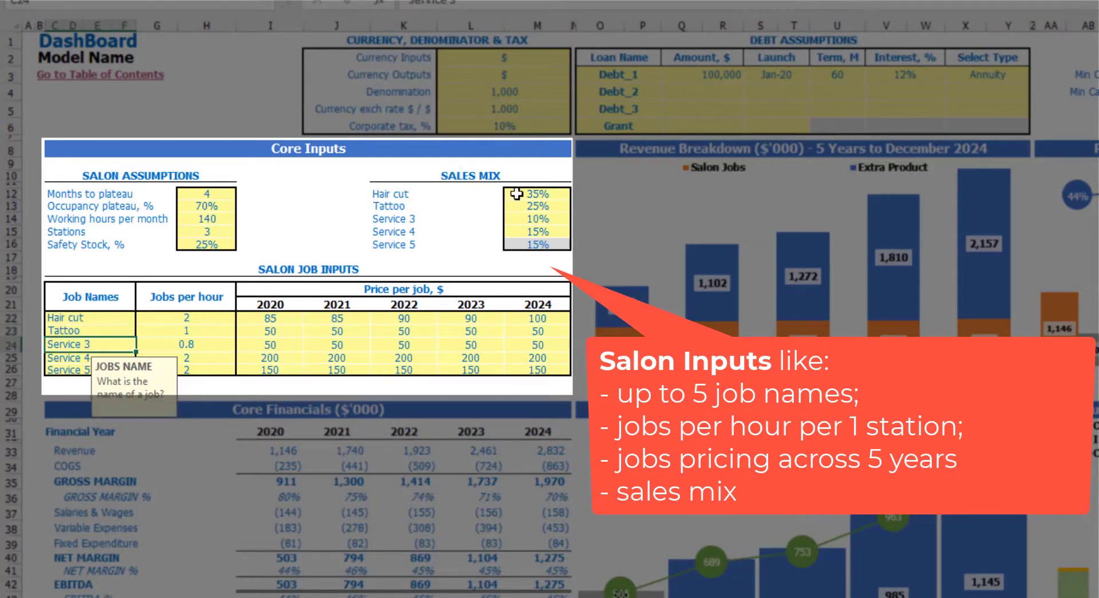
- Set the sales mix shares to 40% for Hair cut and 20% for Tattoo
drag(516, 194, 515, 232)
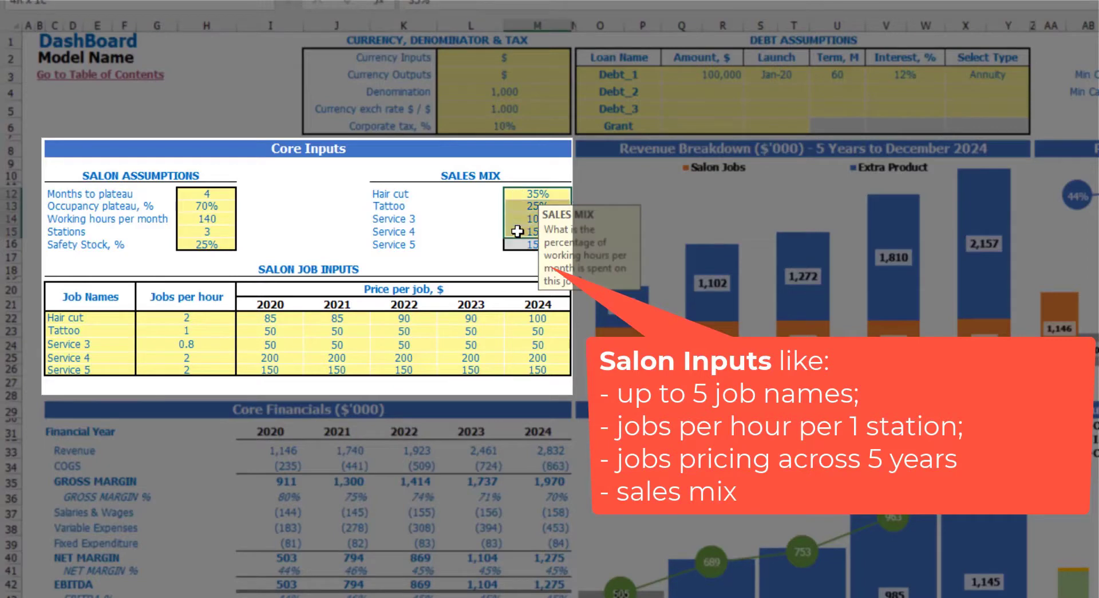
click(516, 194)
text(40)
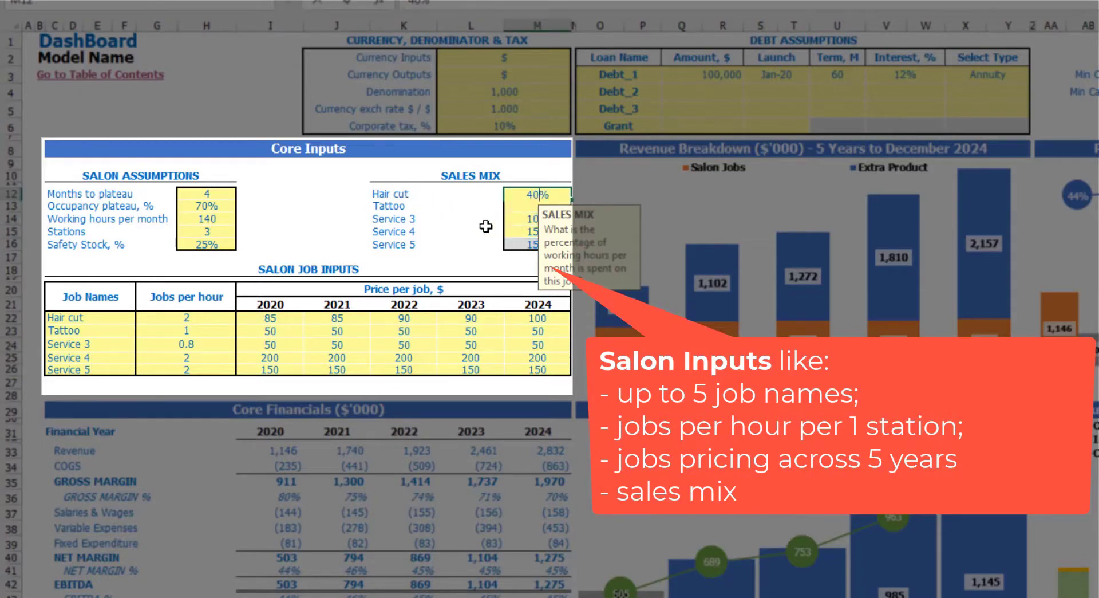
key(Return)
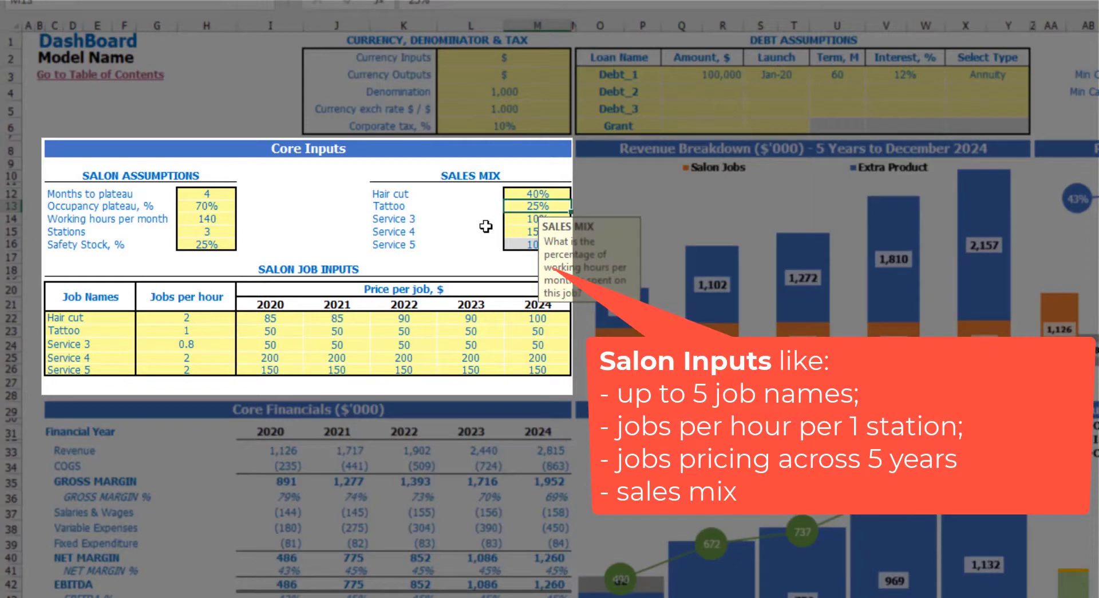
text(20)
key(Return)
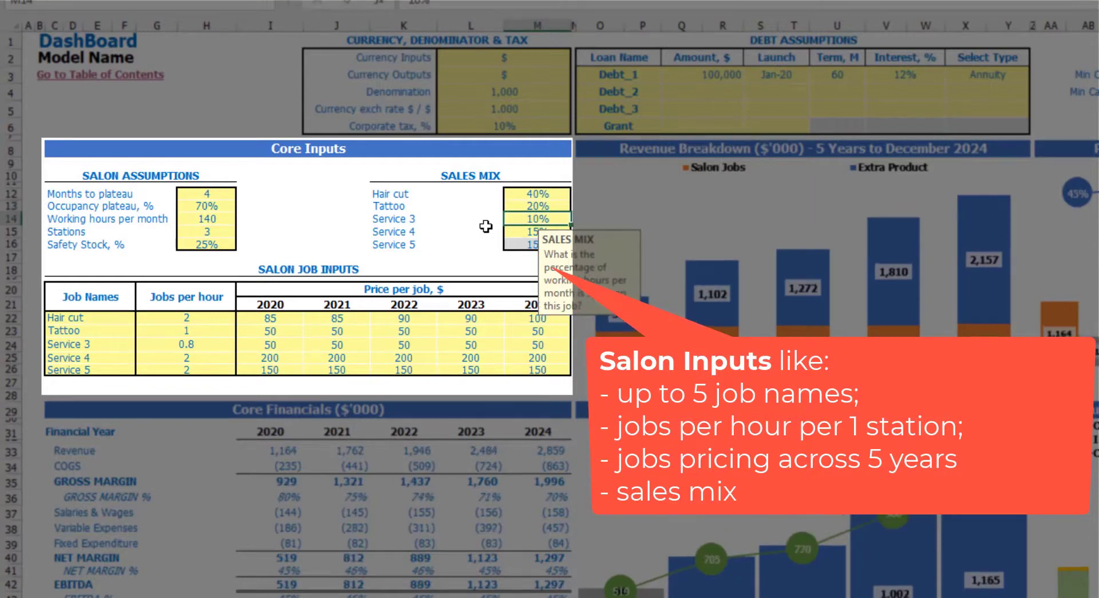
- Examine the sales mix of the remaining services and the jobs per hour of each salon job
click(388, 222)
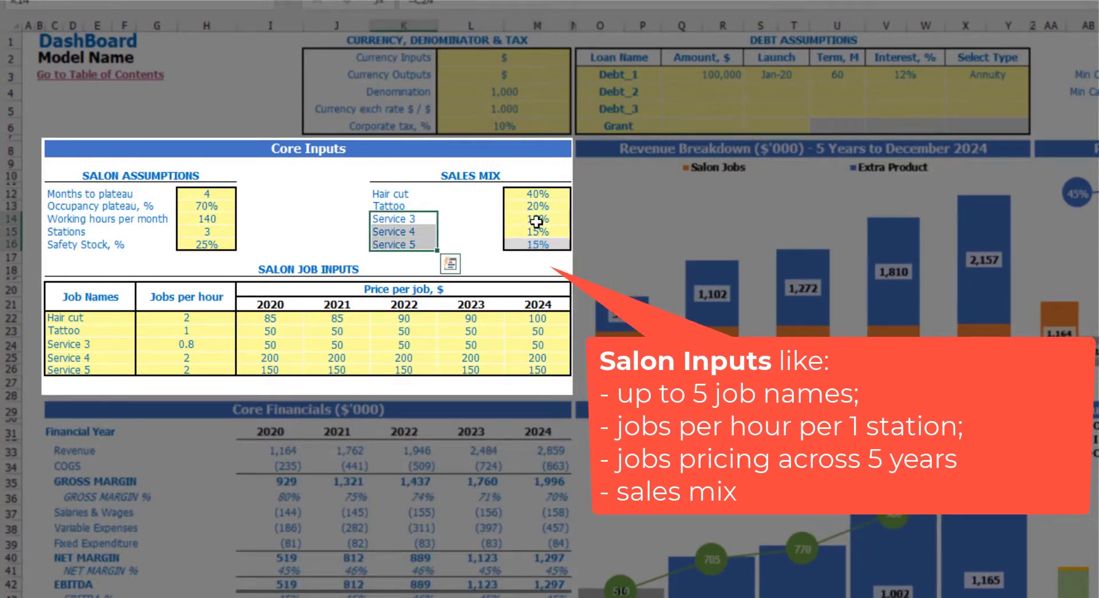
click(527, 241)
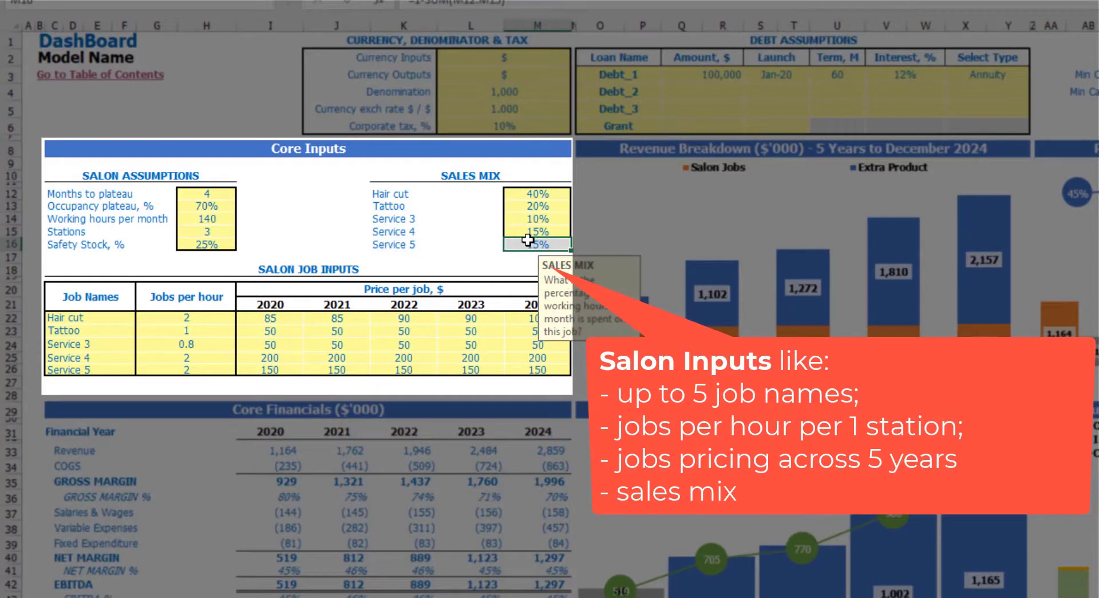
drag(207, 316, 198, 361)
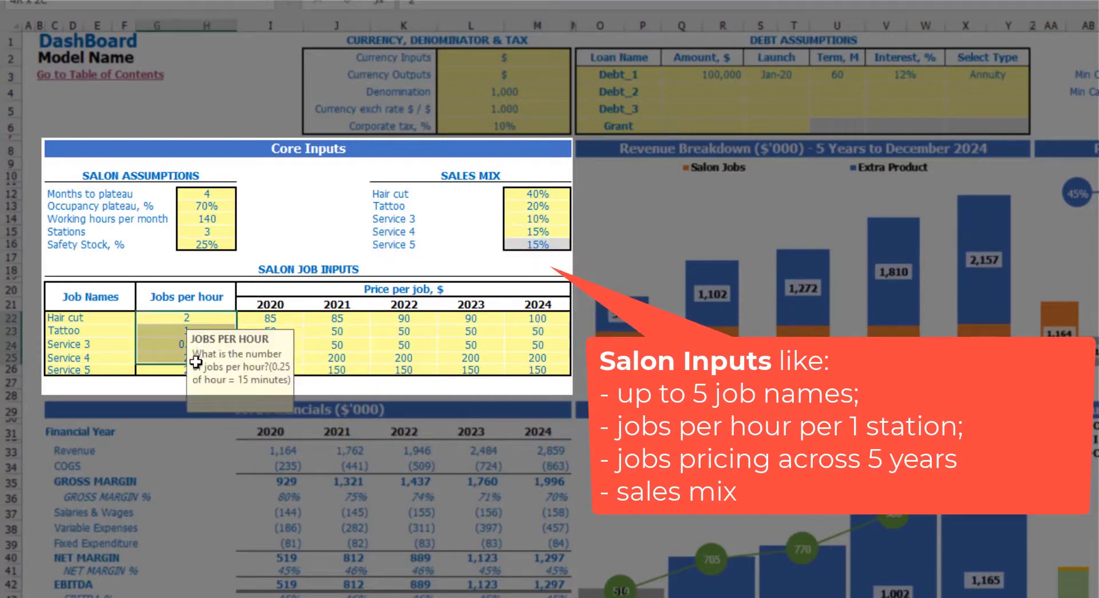
click(162, 381)
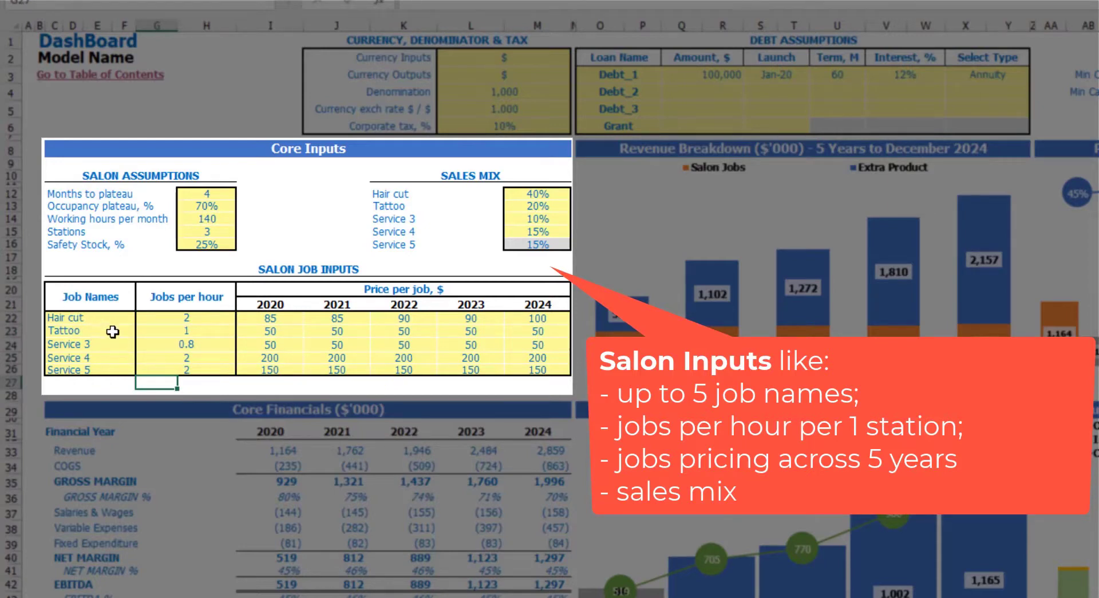
click(183, 320)
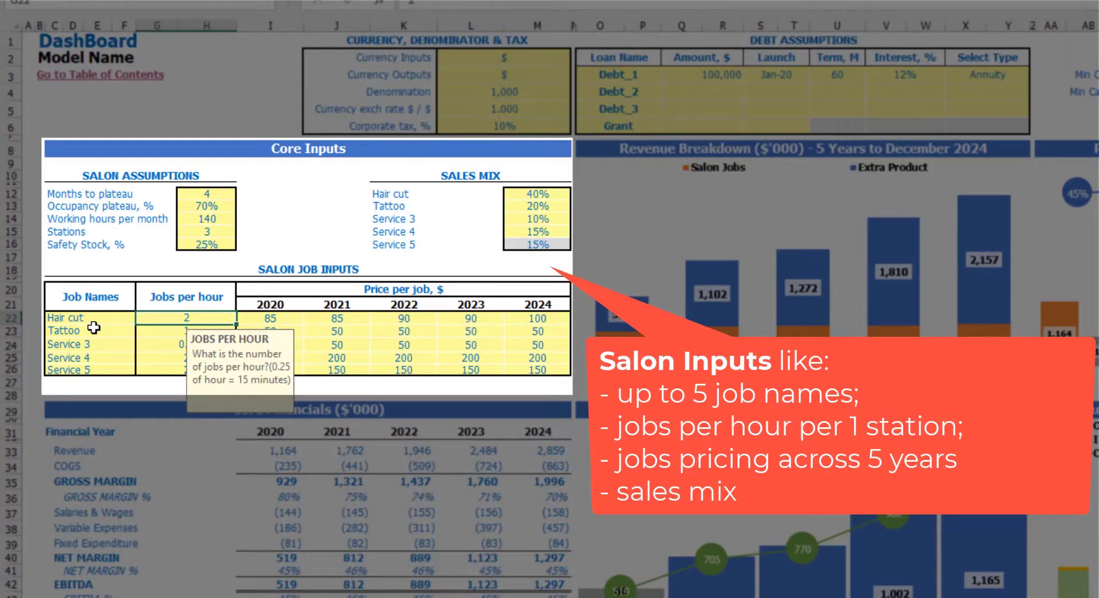
key(Down)
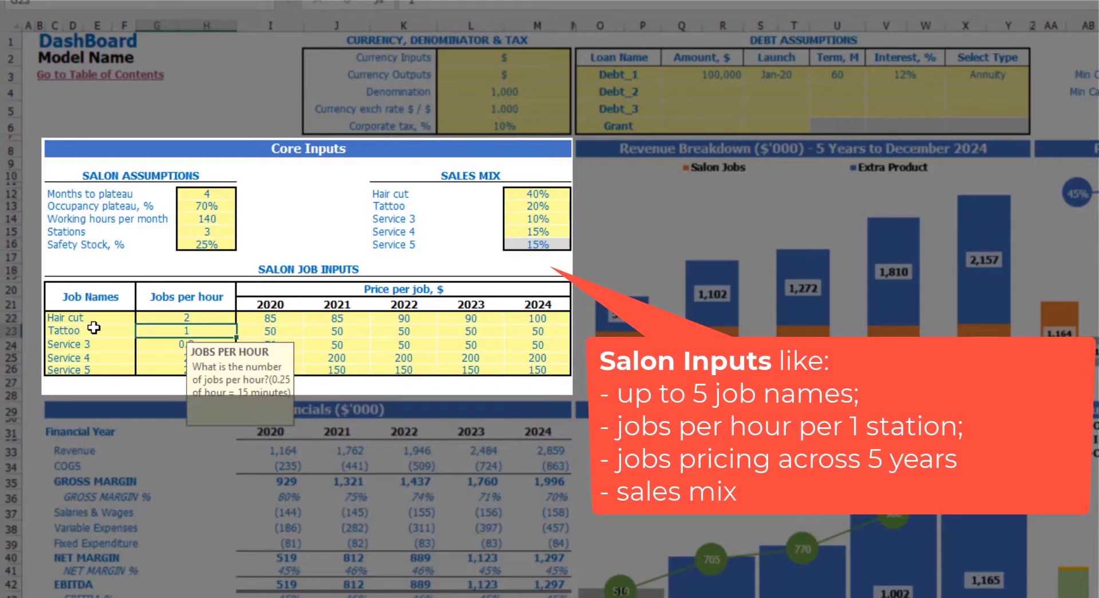
key(Down)
key(Down)
key(Down)
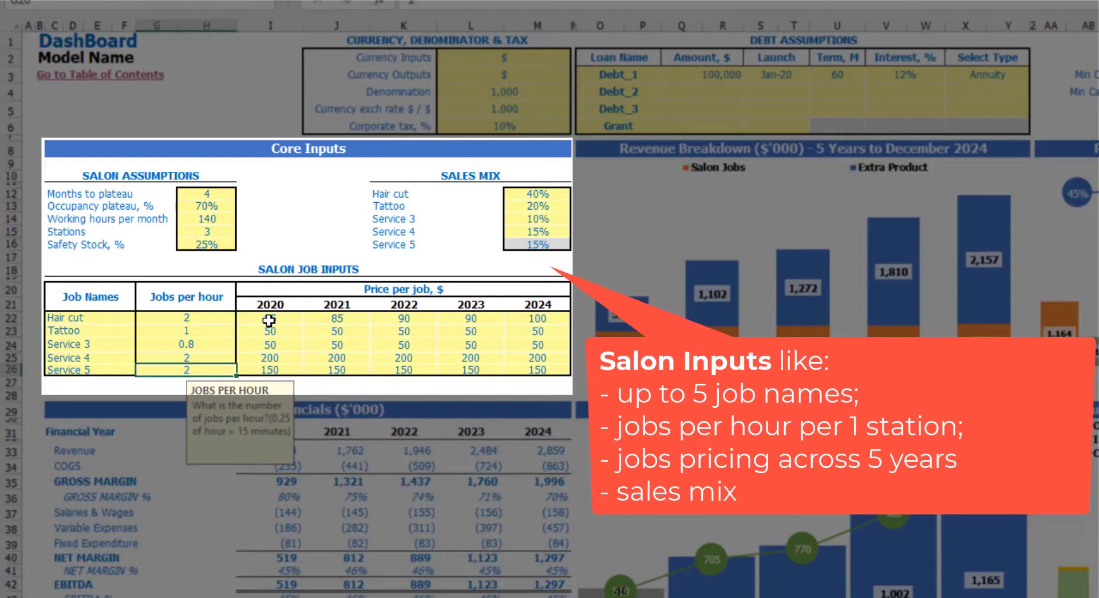
- Set the Hair cut price per job to 100, 110, 120, 130 and 140 for the years 2020 to 2024
drag(269, 320, 535, 372)
click(427, 392)
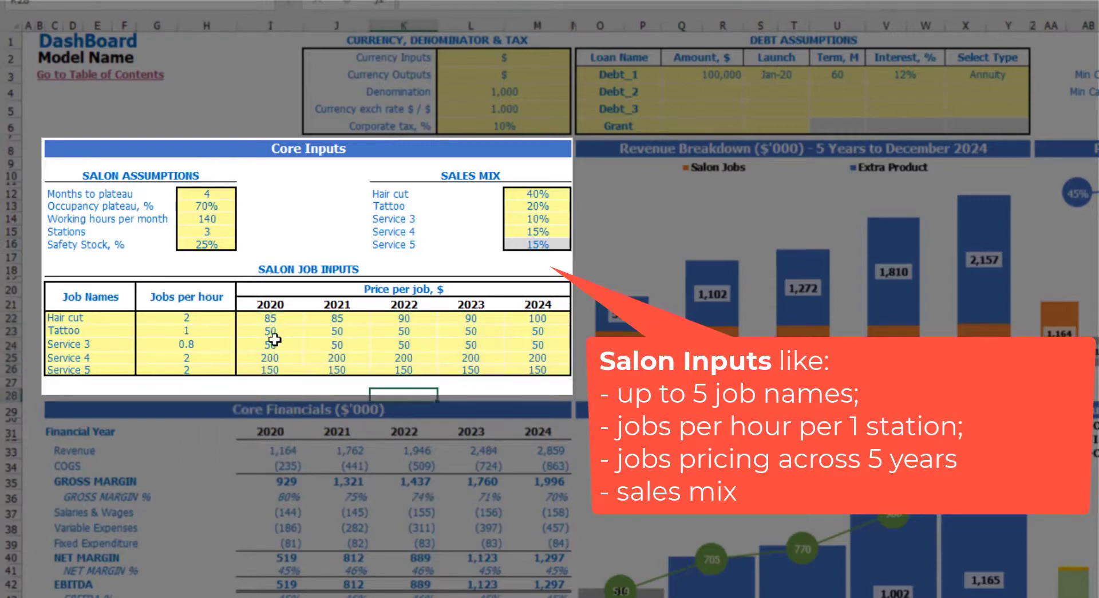
click(270, 318)
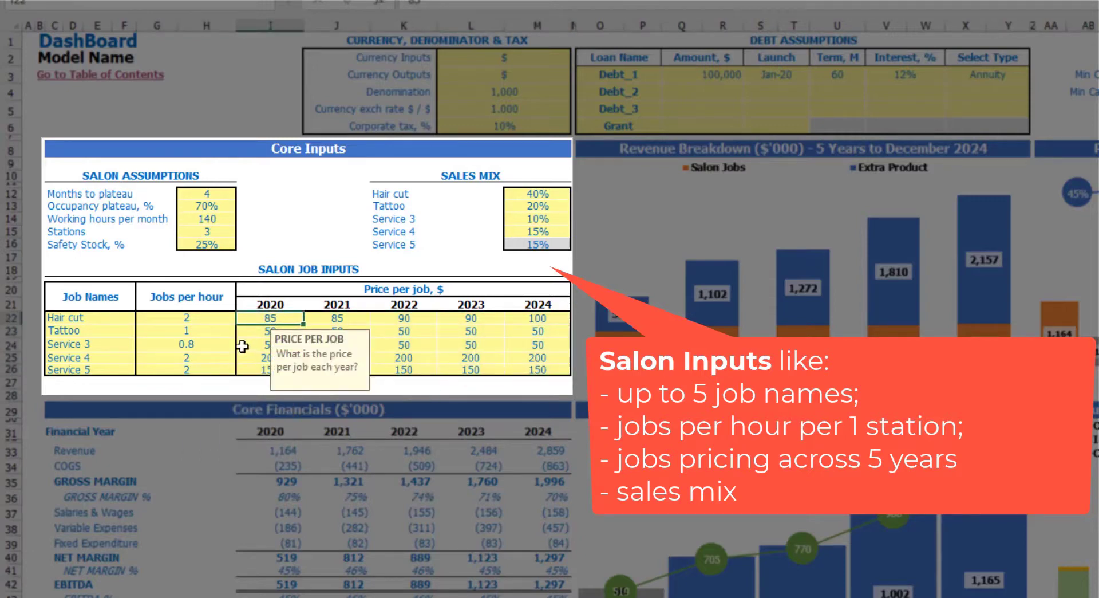
text(100)
key(Tab)
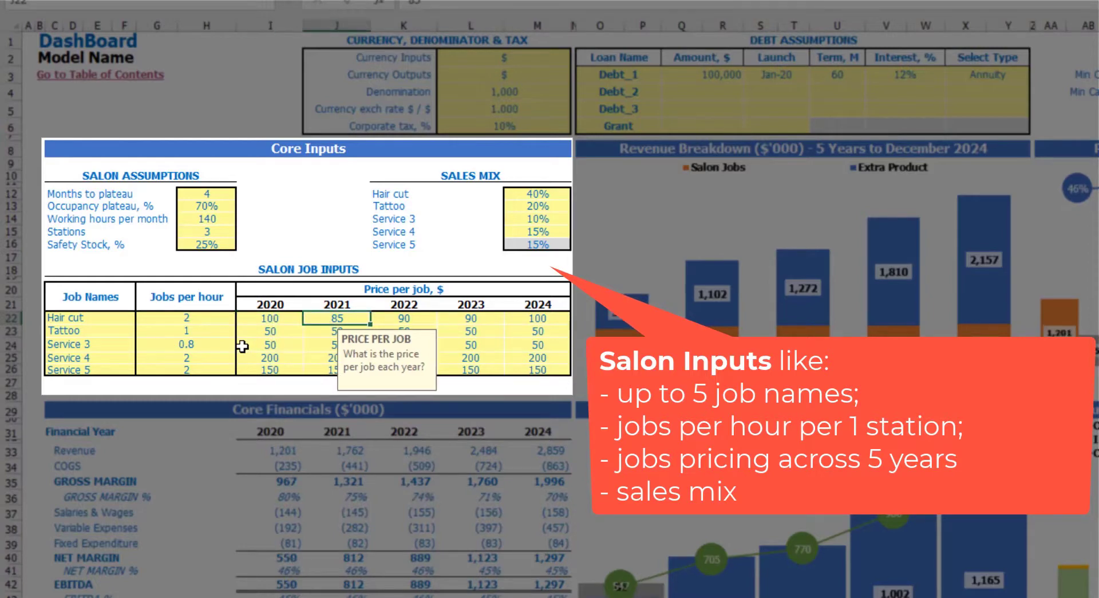
text(110)
key(Tab)
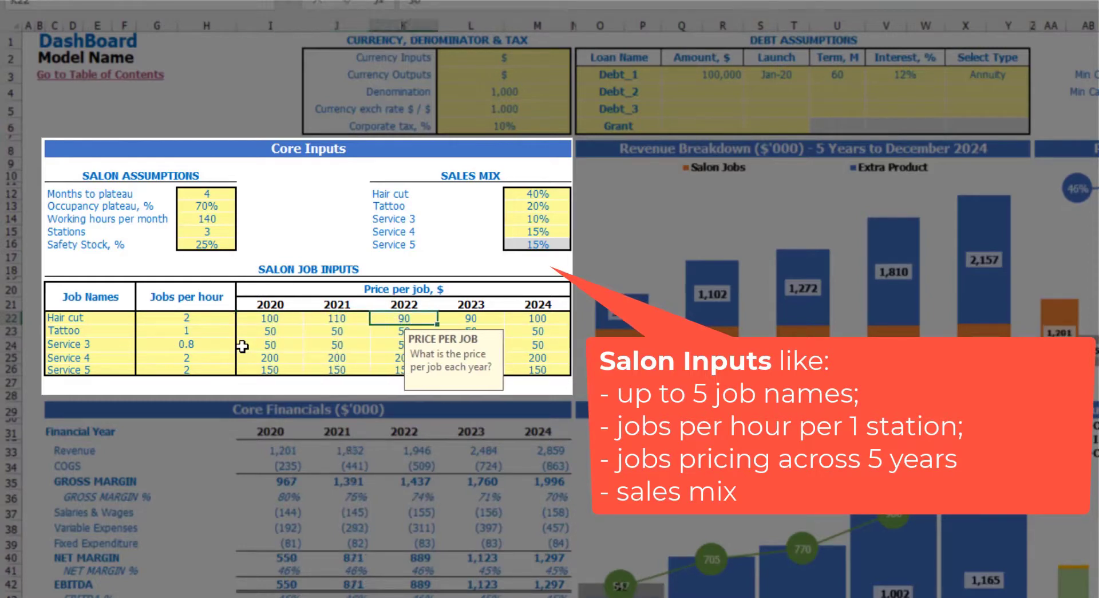
text(120)
key(Tab)
text(130)
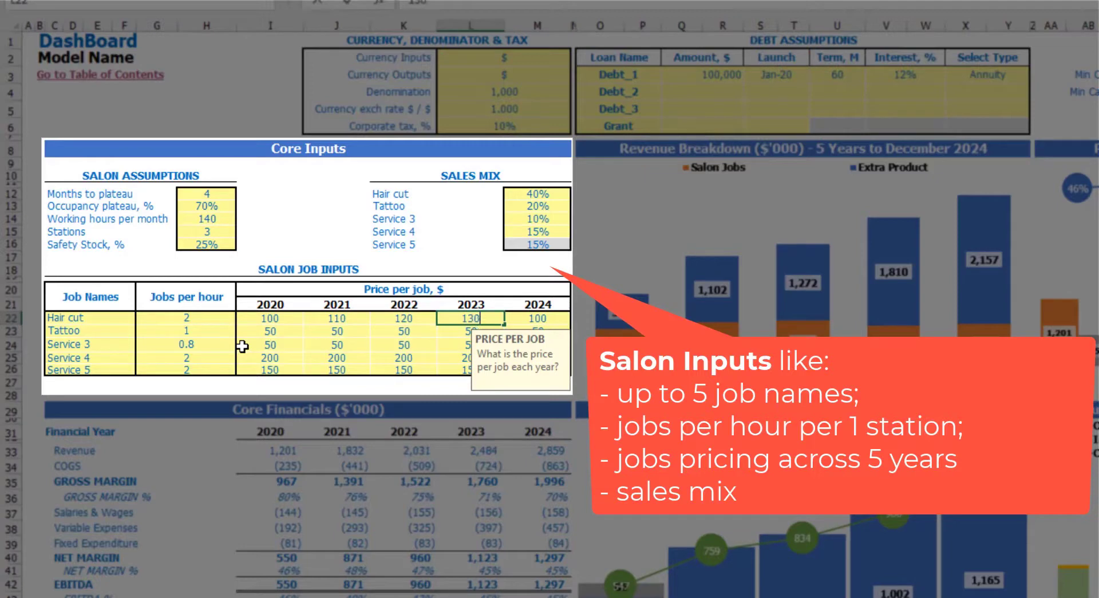
key(Tab)
text(140)
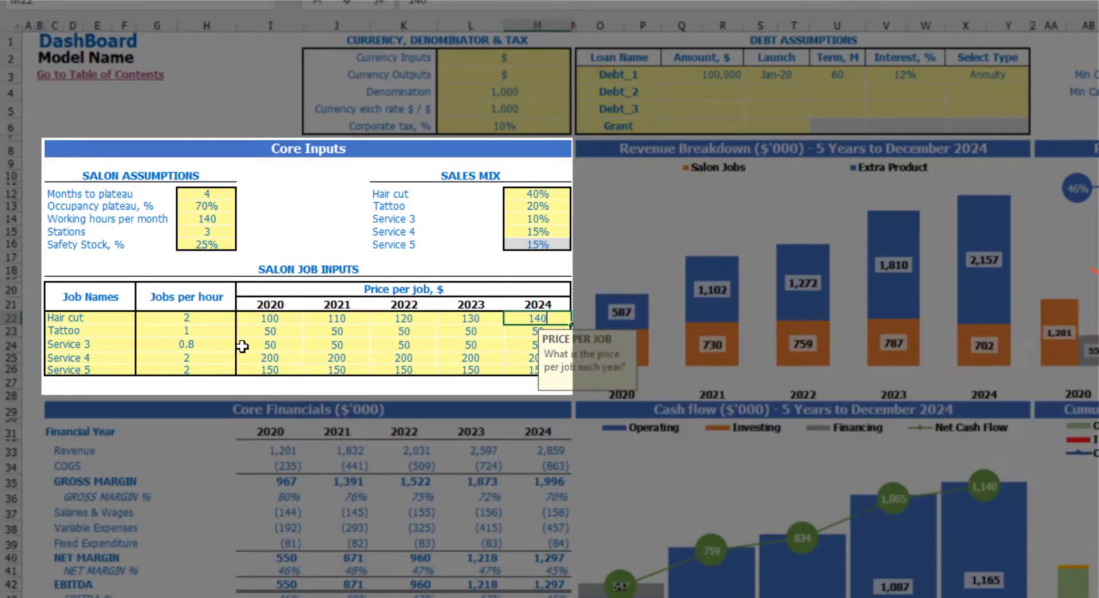
key(Return)
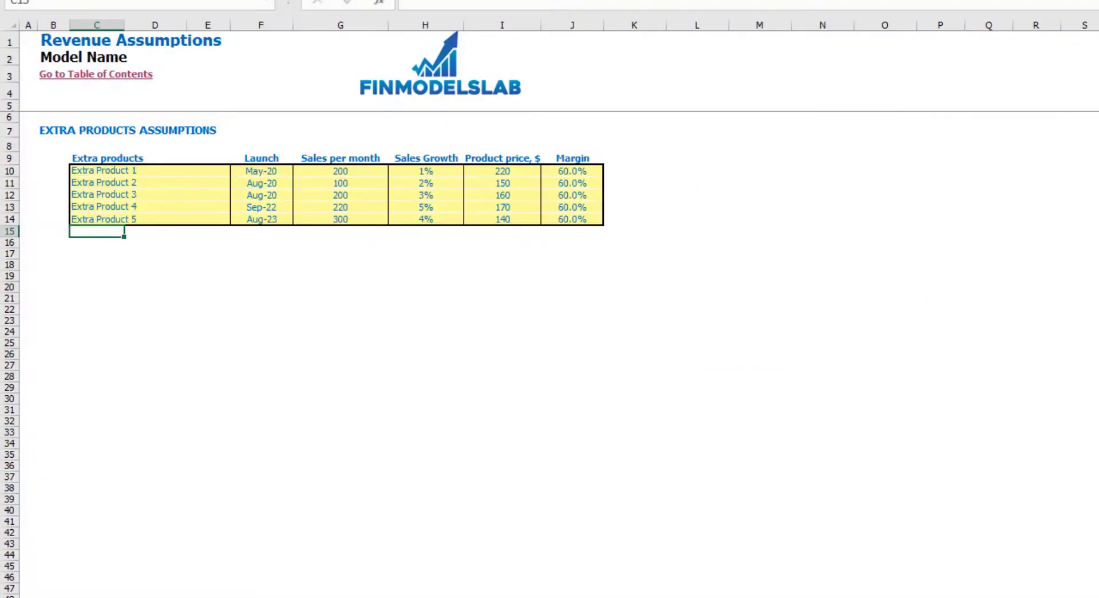
- Rename Extra Product 1 as "Product A" and Extra Product 2 as "Product B" in the extra products assumptions
click(314, 344)
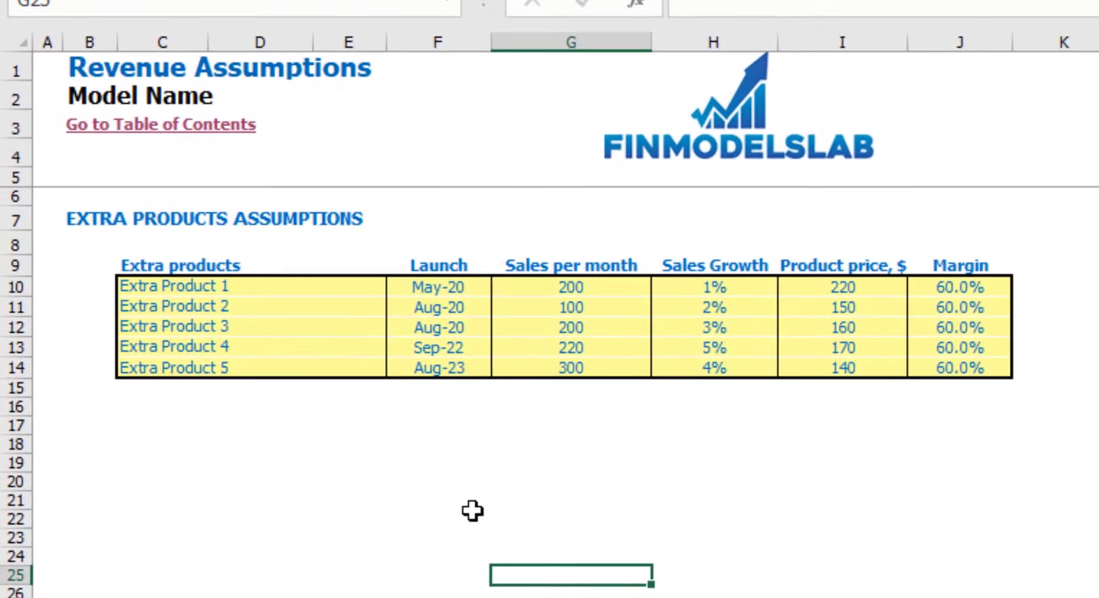
click(153, 295)
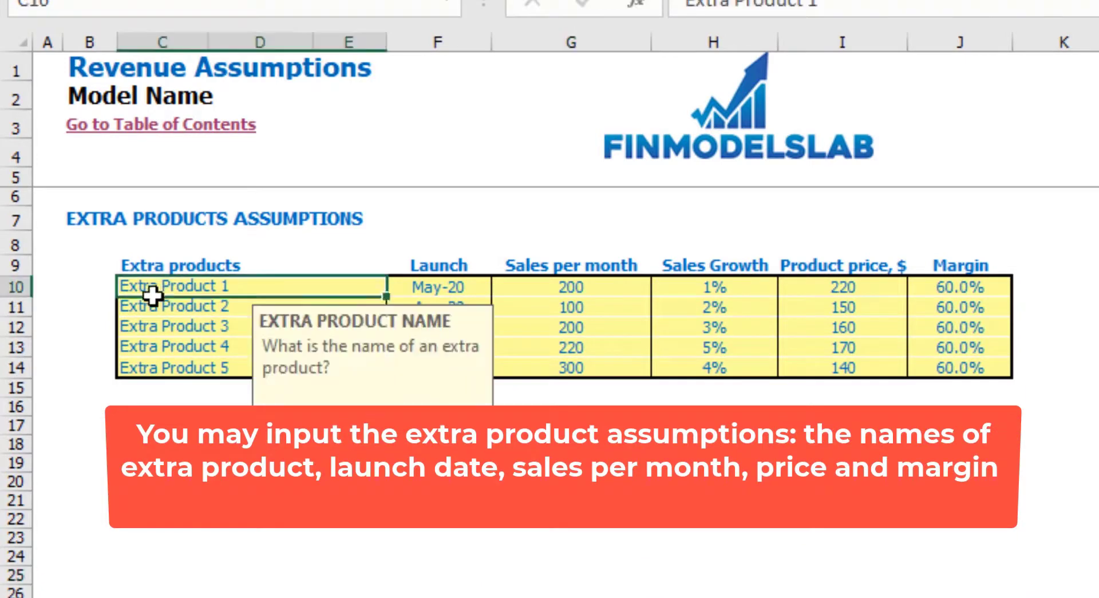
drag(152, 294, 148, 360)
click(211, 291)
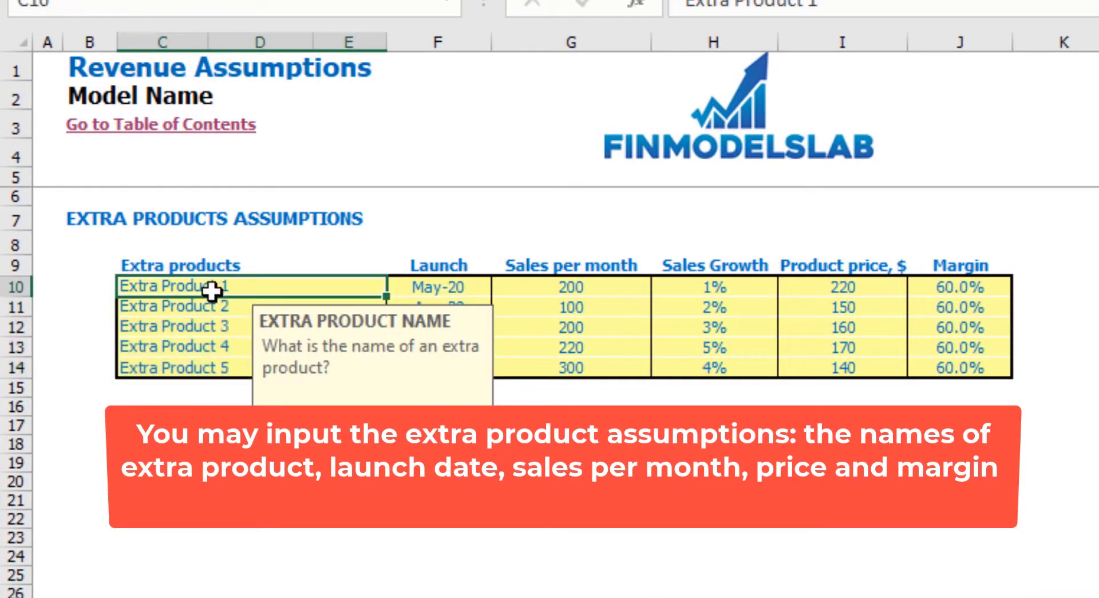
text(Product A)
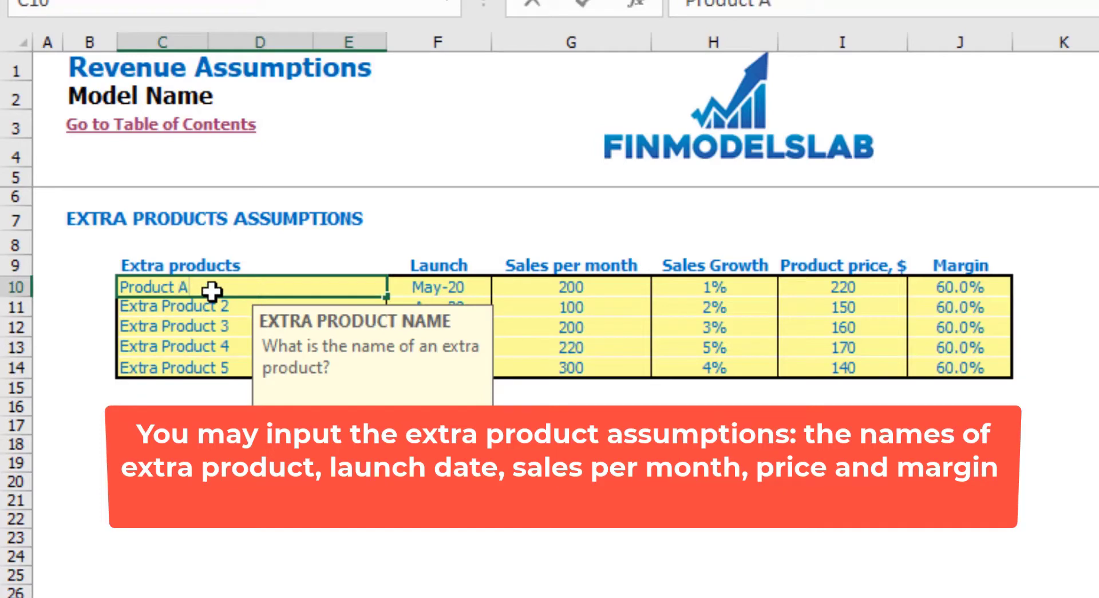
key(Return)
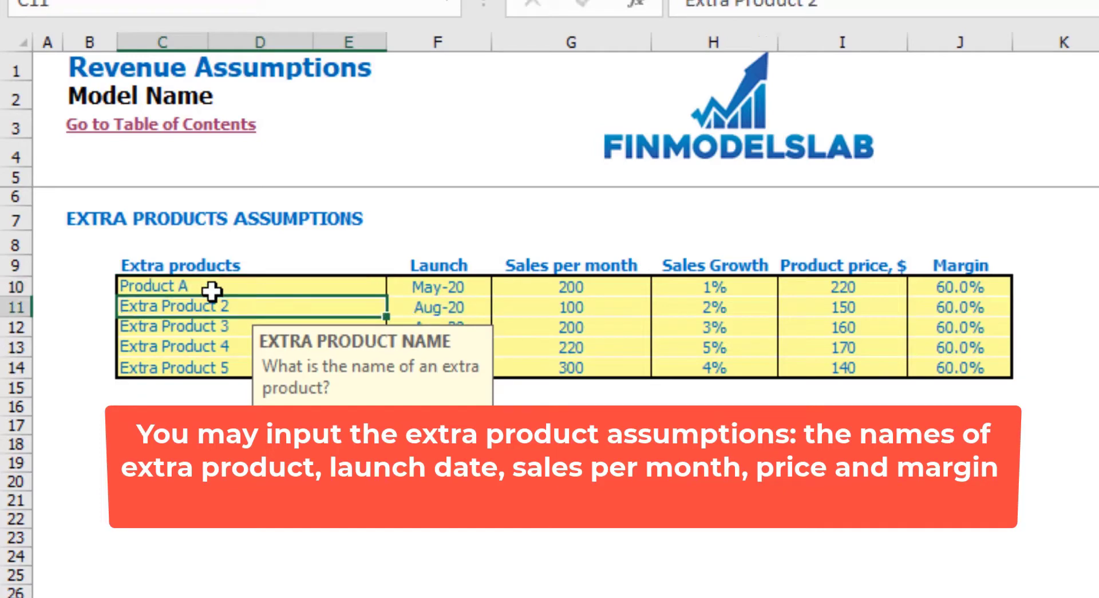
text(Product )
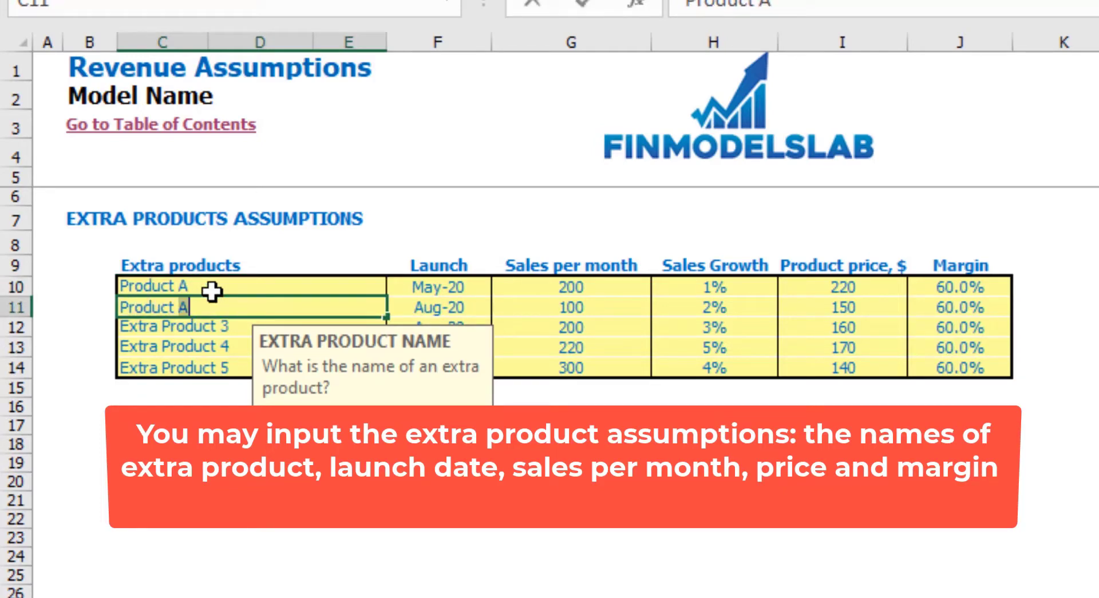
text(B)
key(Return)
- Set Product A's launch date to Jun-20 and its sales per month to 150
click(443, 286)
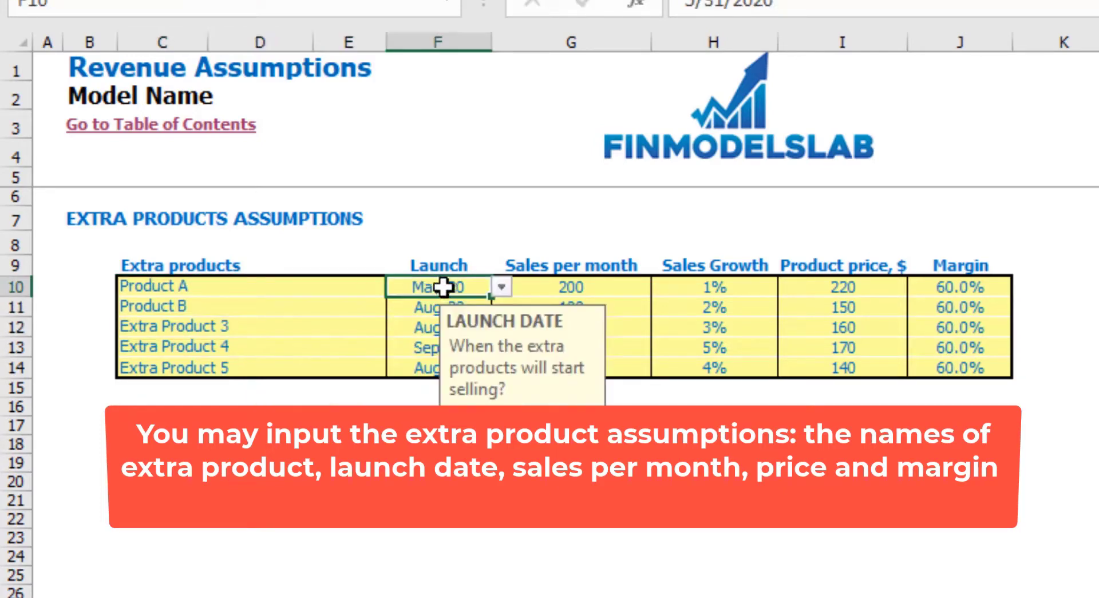
click(502, 286)
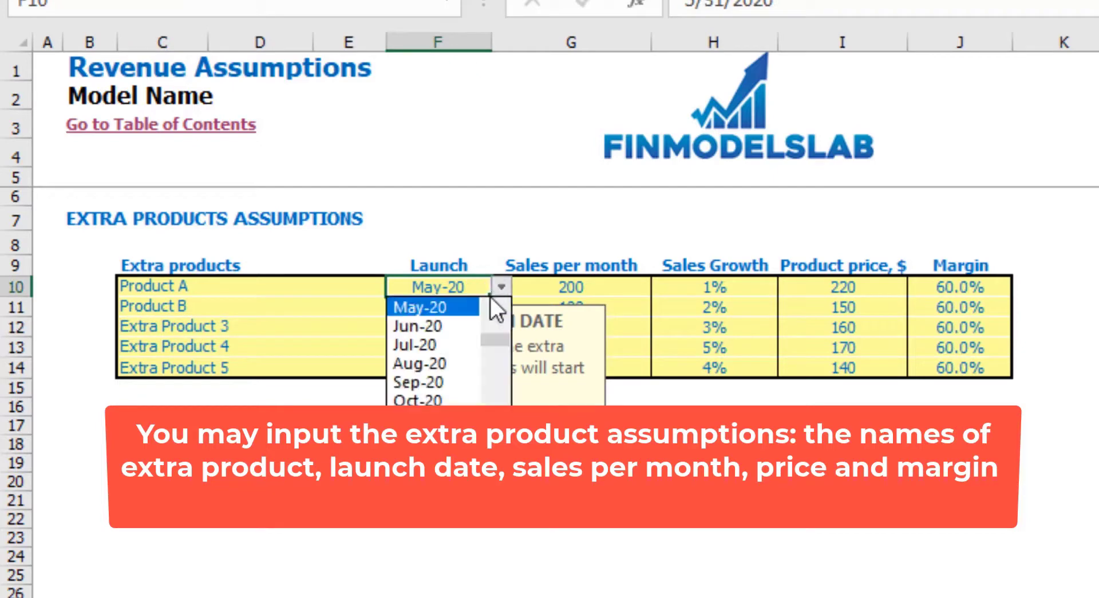
click(455, 325)
click(602, 291)
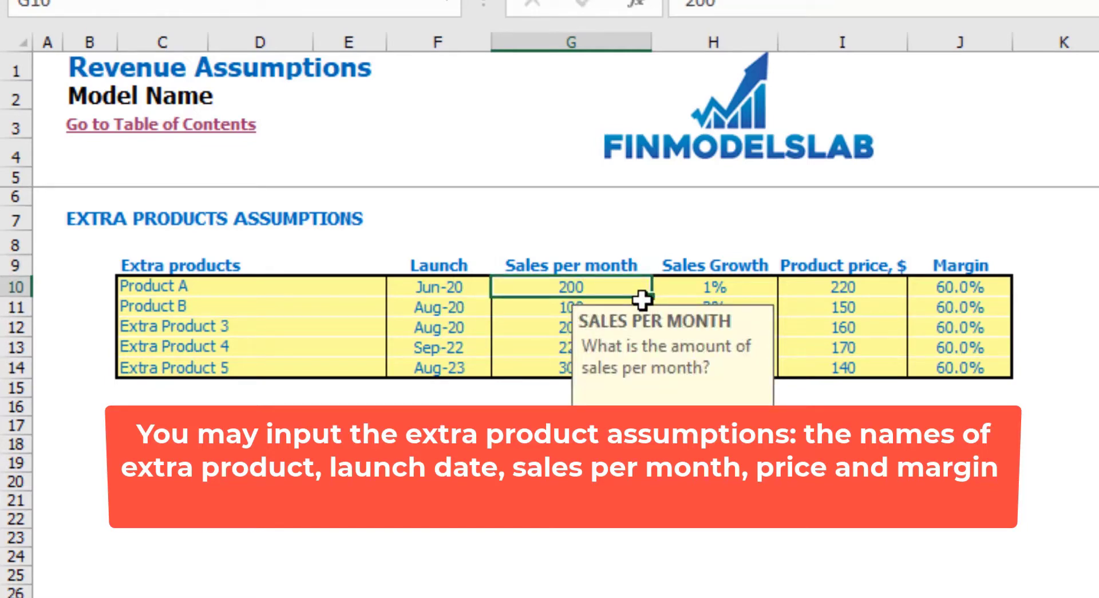
text(150)
key(Return)
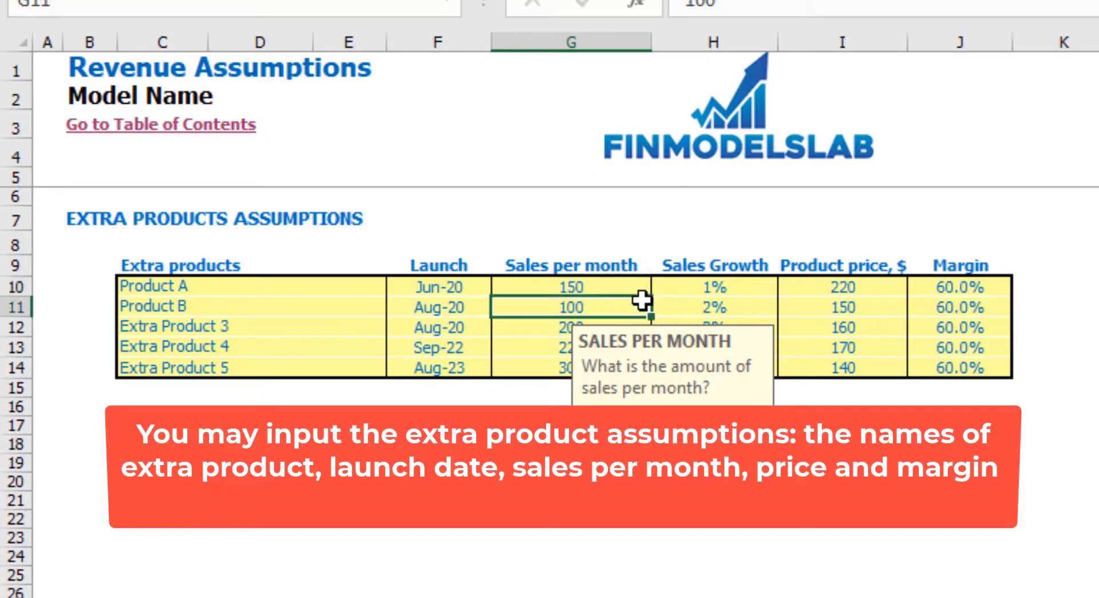
- Set Product A's annual sales growth to 10%
key(Up)
key(Right)
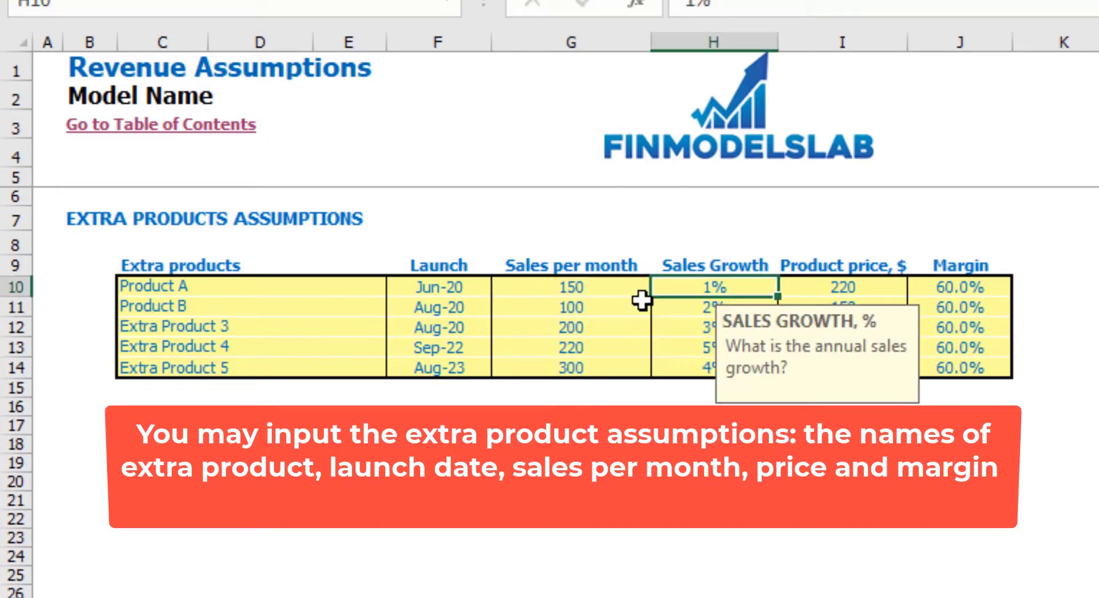
key(Left)
key(Right)
text(10)
key(Left)
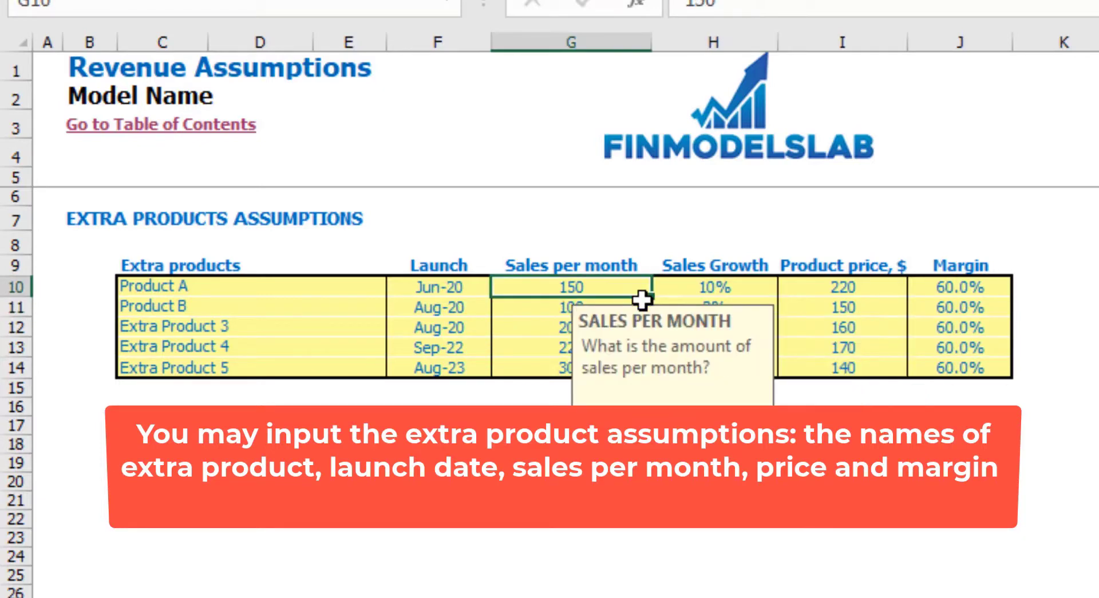
key(Right)
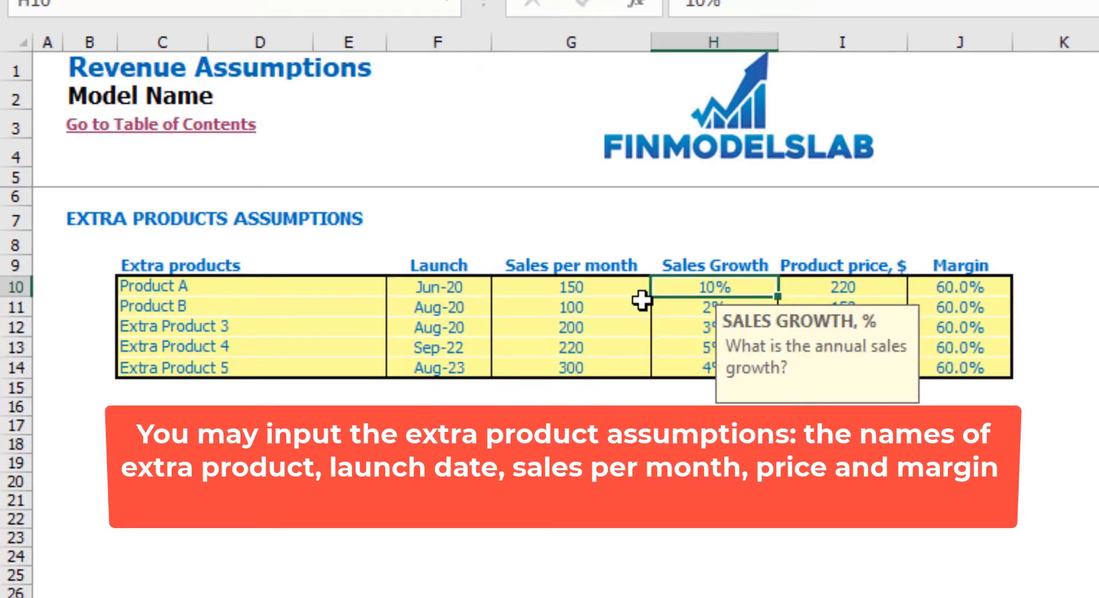
- Set Product A's product price to 200 and its margin to 40%
click(602, 289)
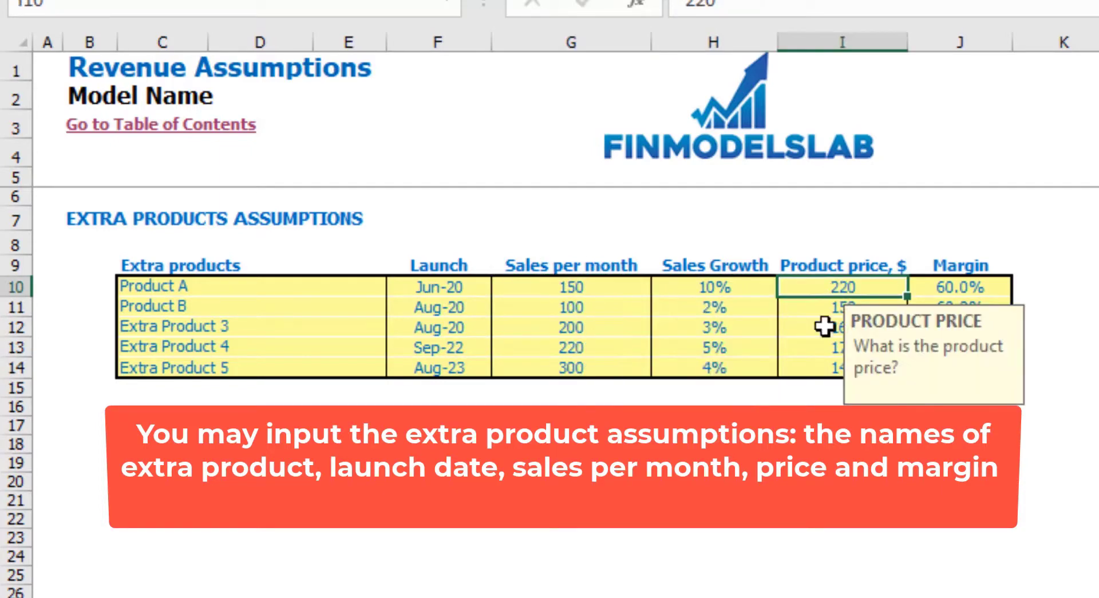
click(841, 290)
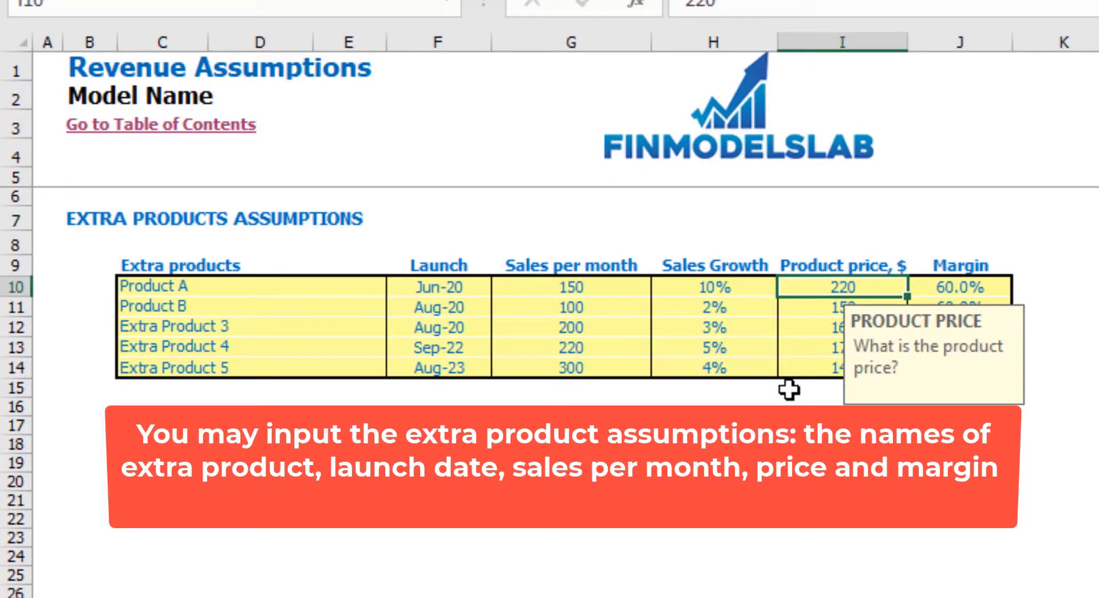
text(200)
key(Return)
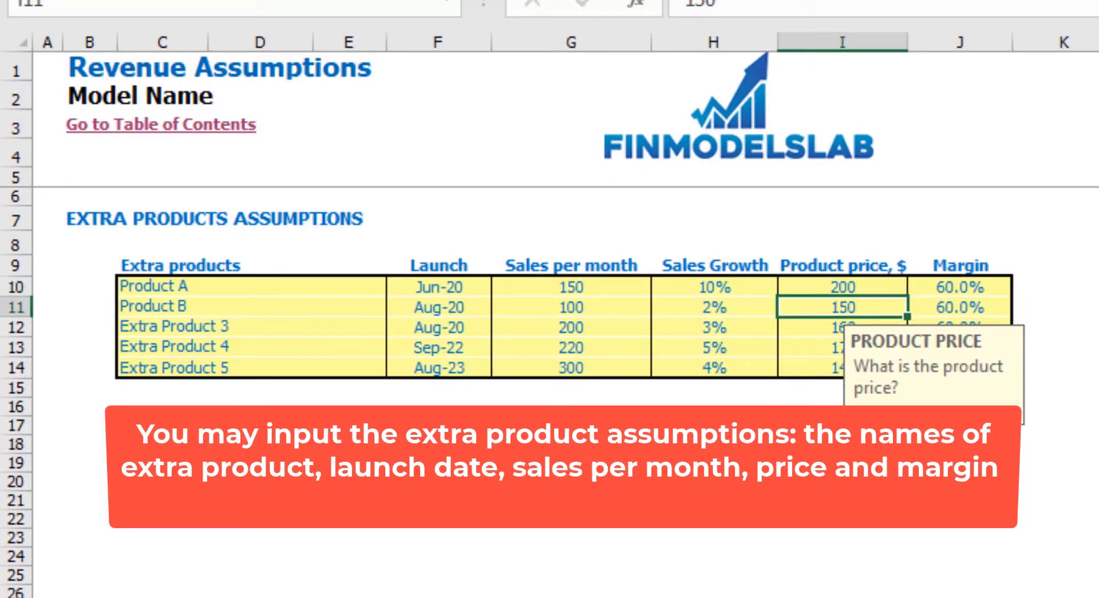
click(969, 286)
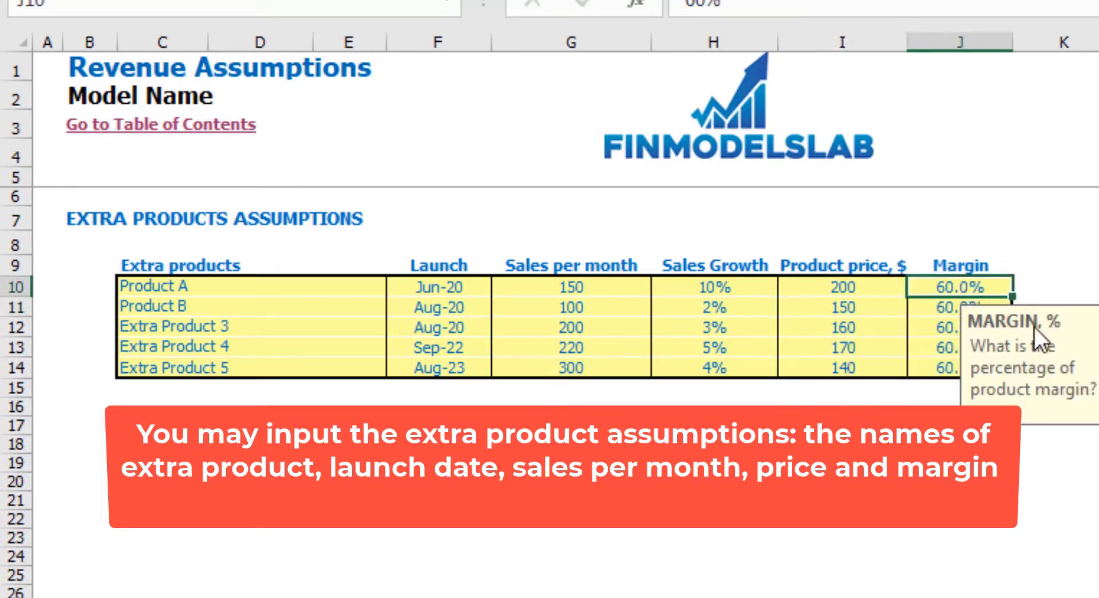
text(40)
key(Return)
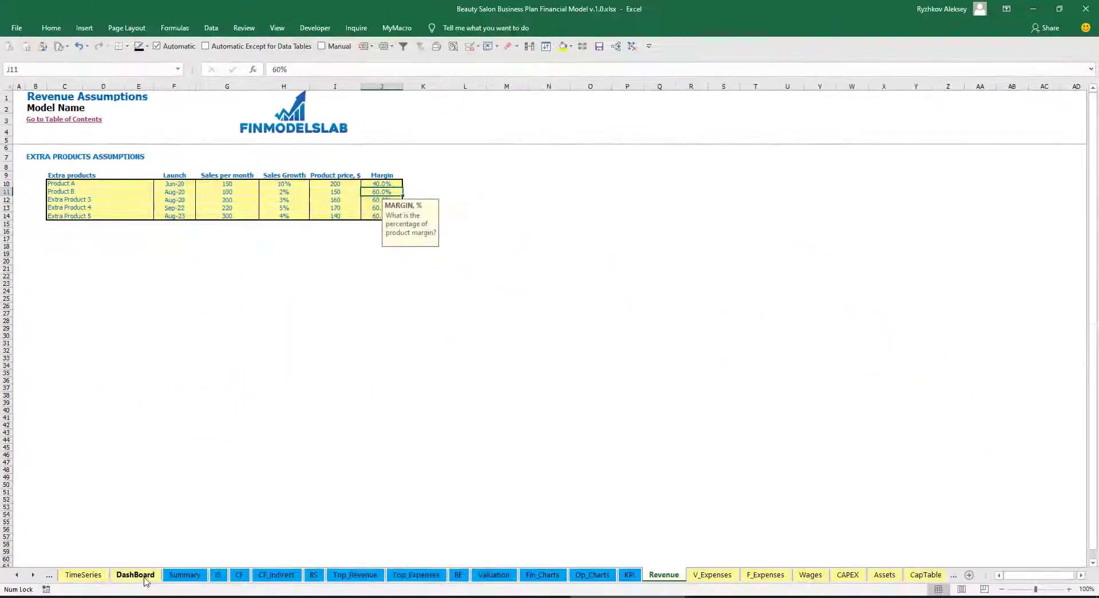
- Review the five-year core financials on the DashBoard sheet, from revenue down to cash
click(144, 577)
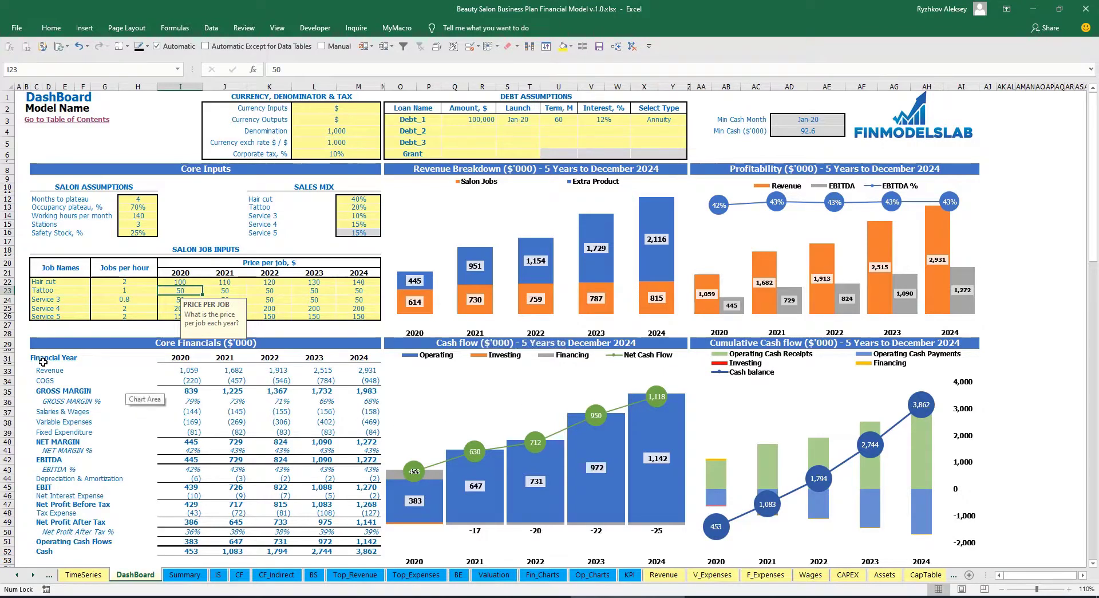
drag(43, 360, 349, 541)
click(66, 477)
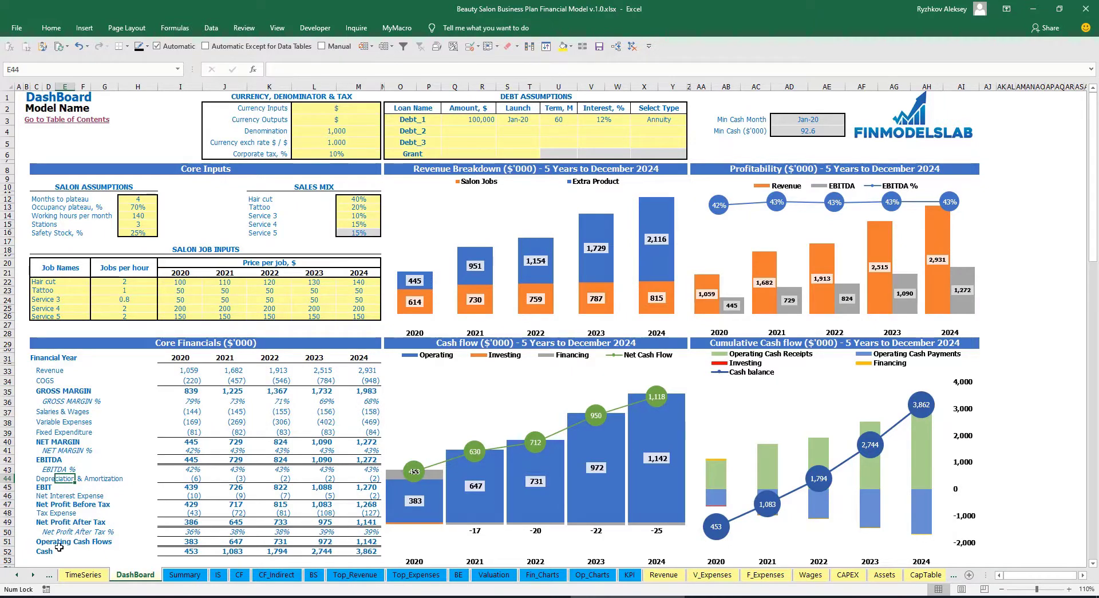
drag(373, 552, 36, 519)
scroll(313, 491, up, 1)
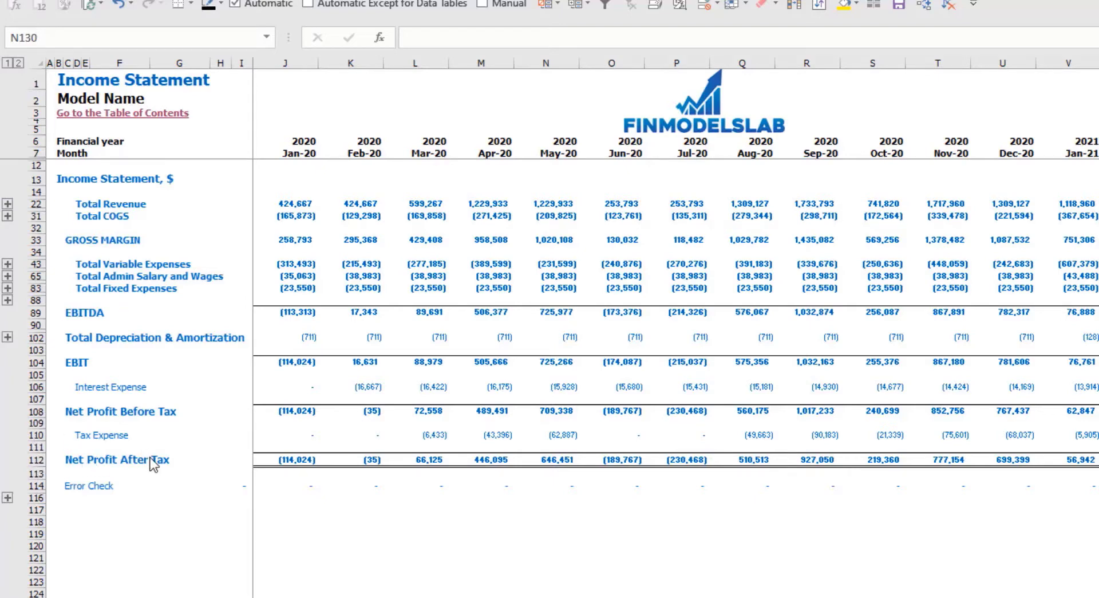
- Expand the fixed expenses, variable expenses and revenue details of the monthly income statement
click(8, 288)
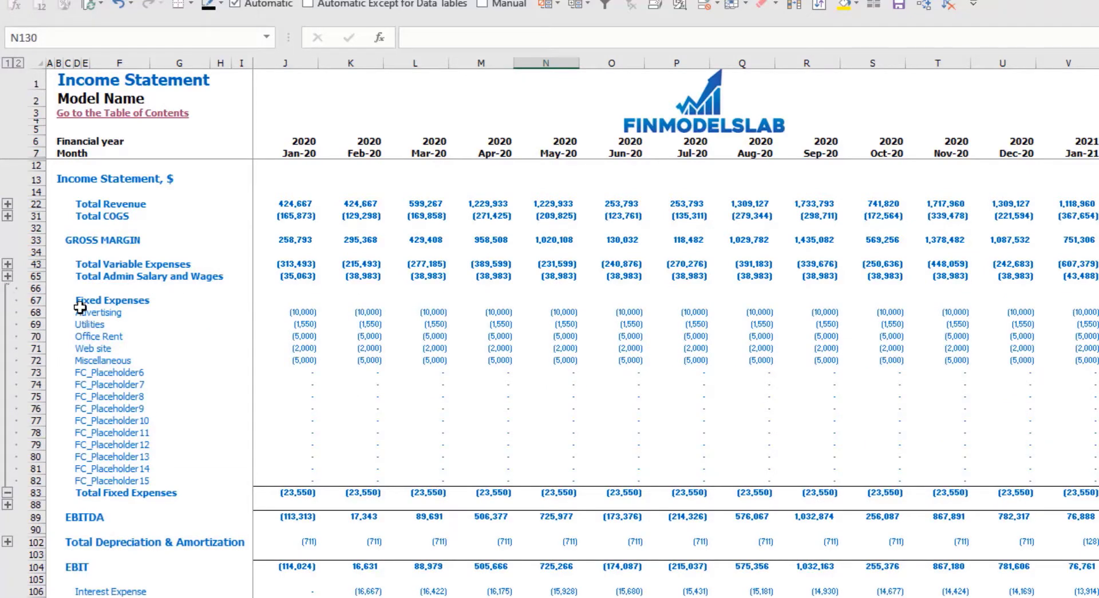
click(7, 264)
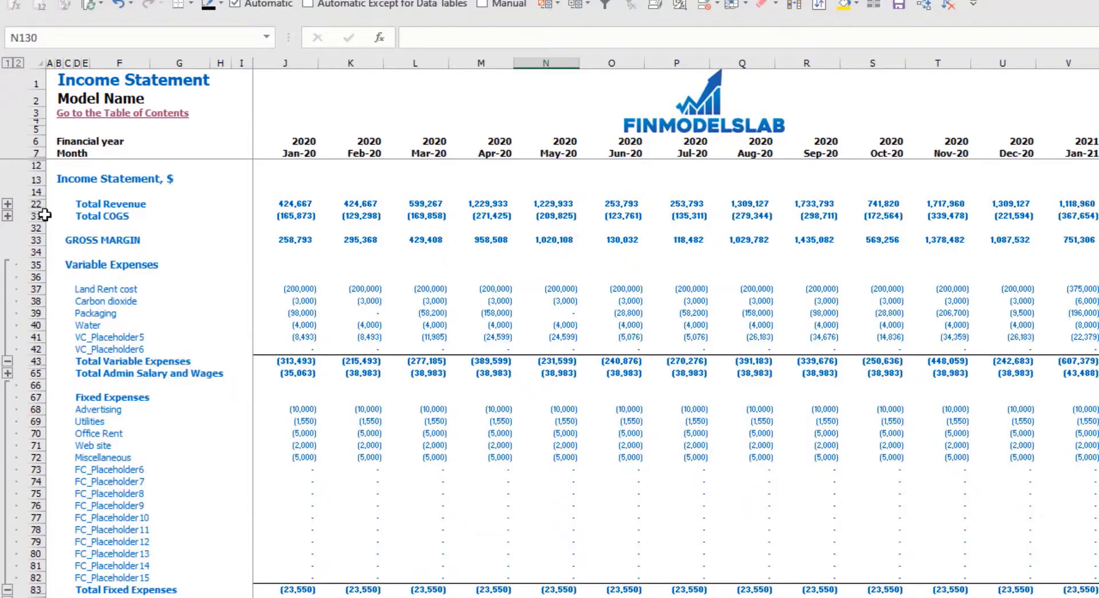
click(7, 203)
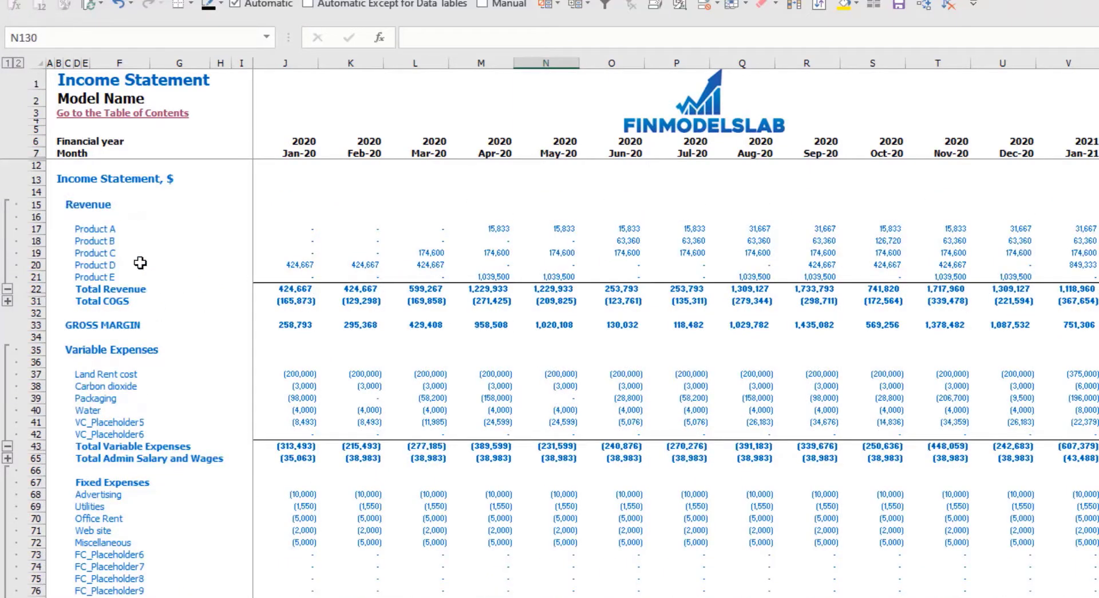
- Review the monthly cash flow statement, its indirect-method version and the balance sheet
key(ctrl+Page_Down)
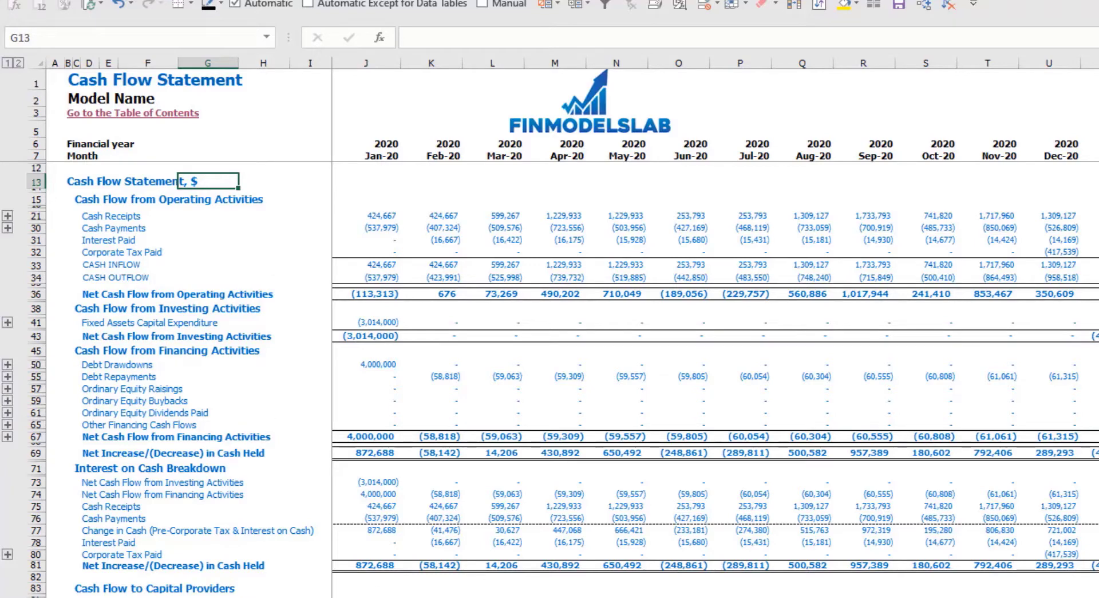
key(ctrl+Page_Down)
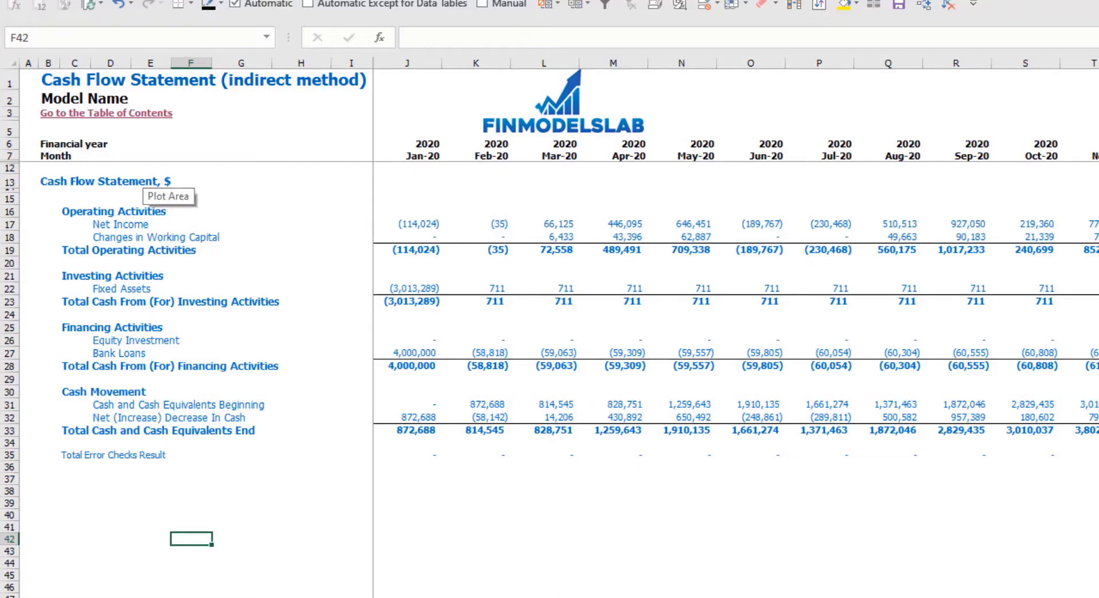
key(ctrl+Page_Up)
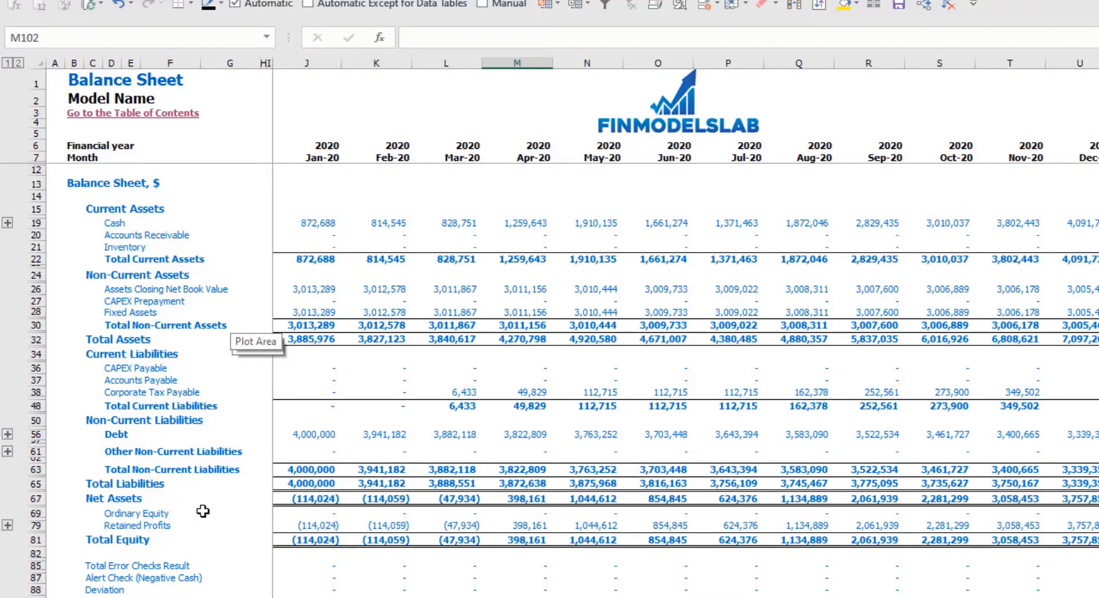
- Set the detailed year of the Financial Statements Summary to 2022
click(217, 576)
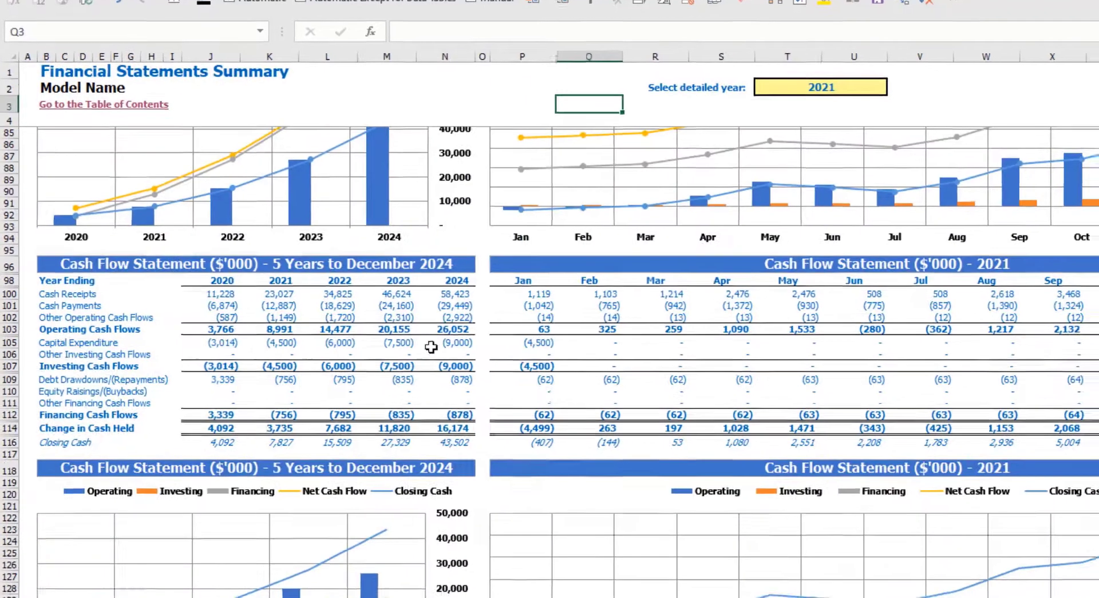
scroll(432, 346, up, 20)
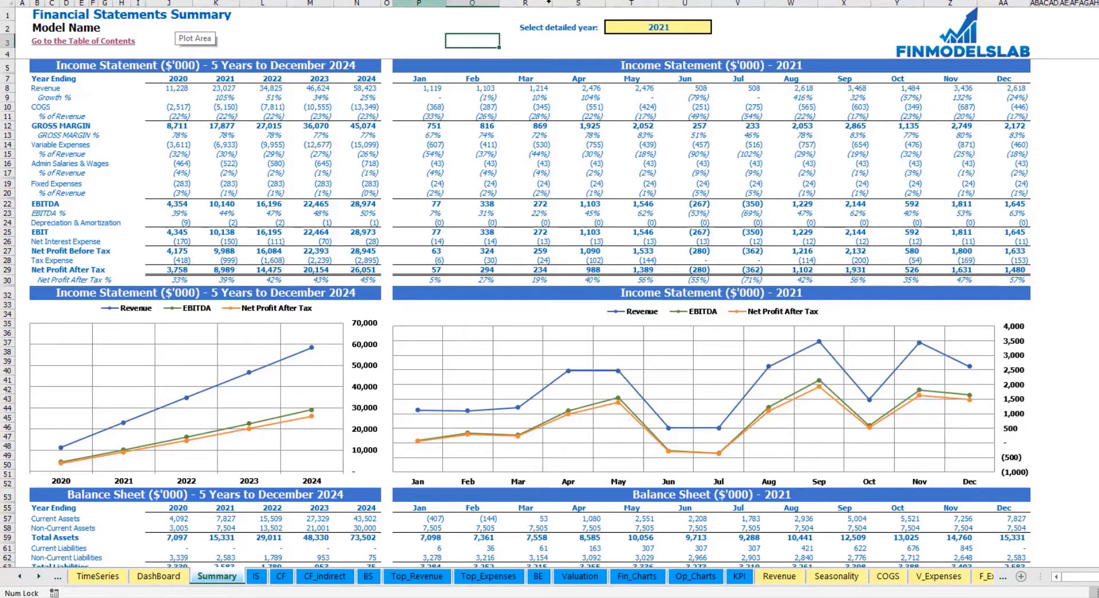
click(706, 27)
click(718, 27)
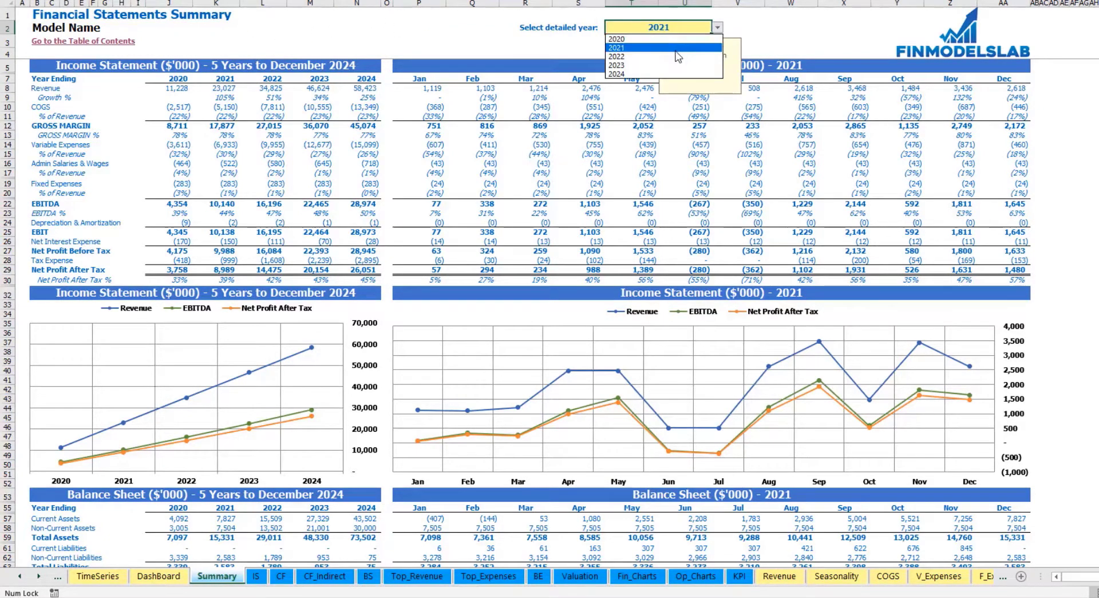
click(679, 56)
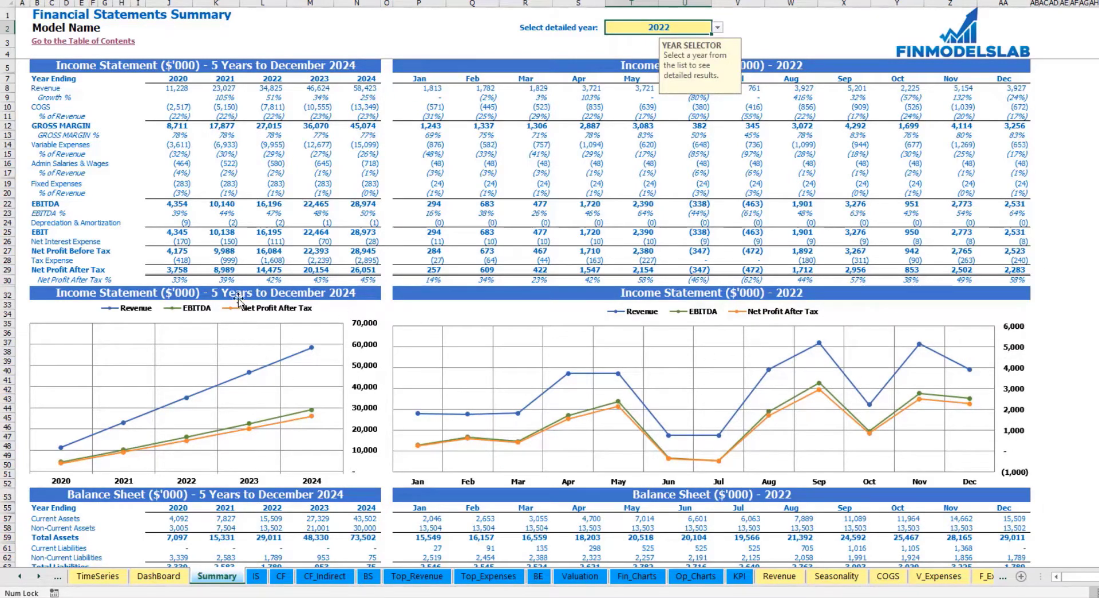
click(1062, 231)
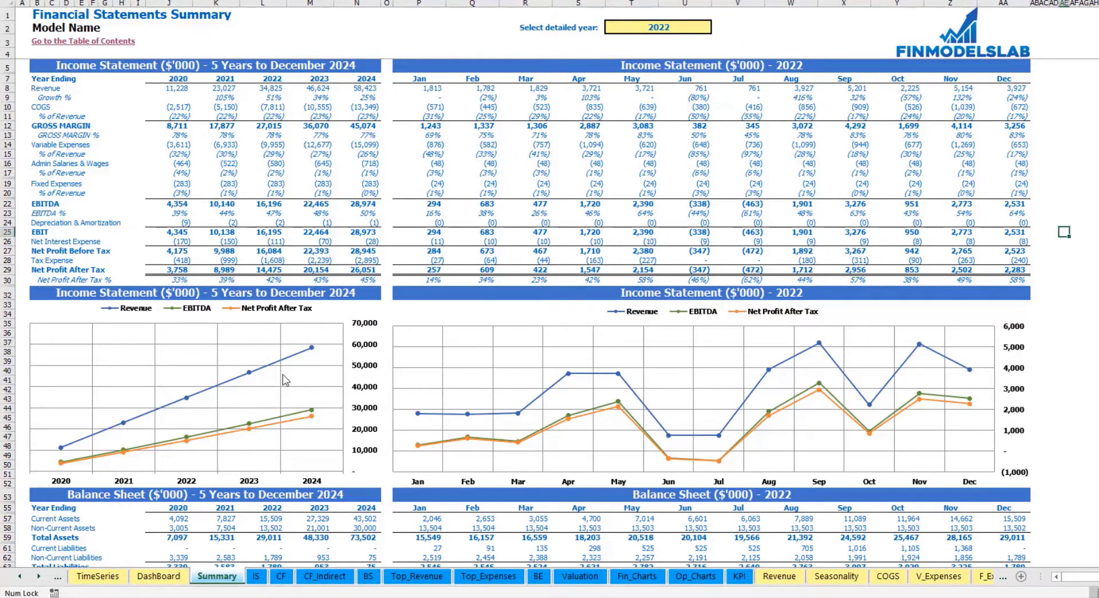
- Examine the balance sheet and cash flow tables and charts further down the Financial Statements Summary
scroll(285, 380, down, 10)
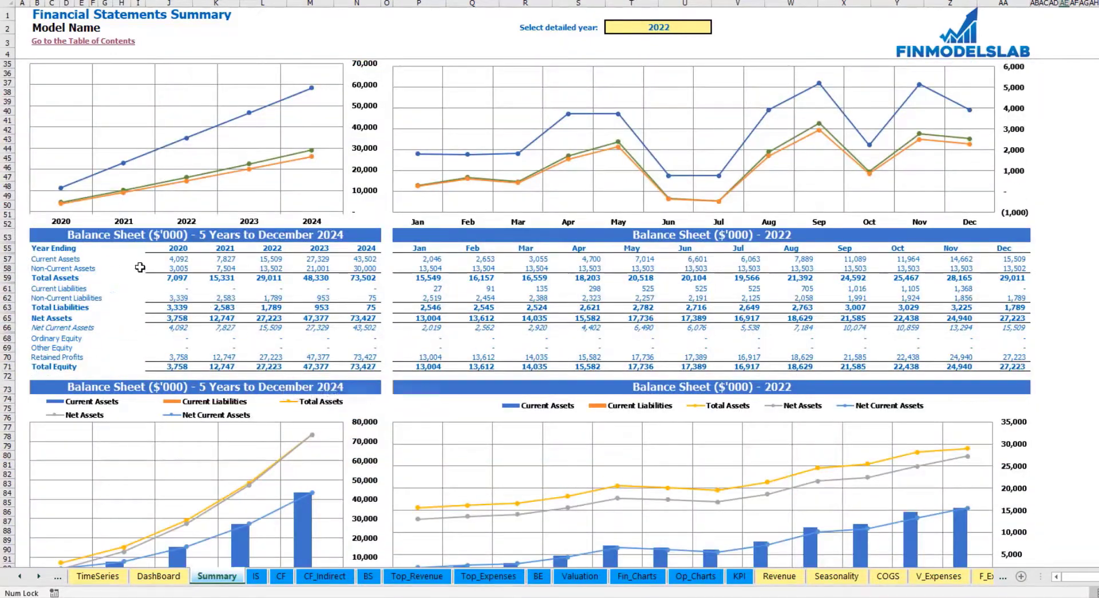
scroll(150, 233, down, 3)
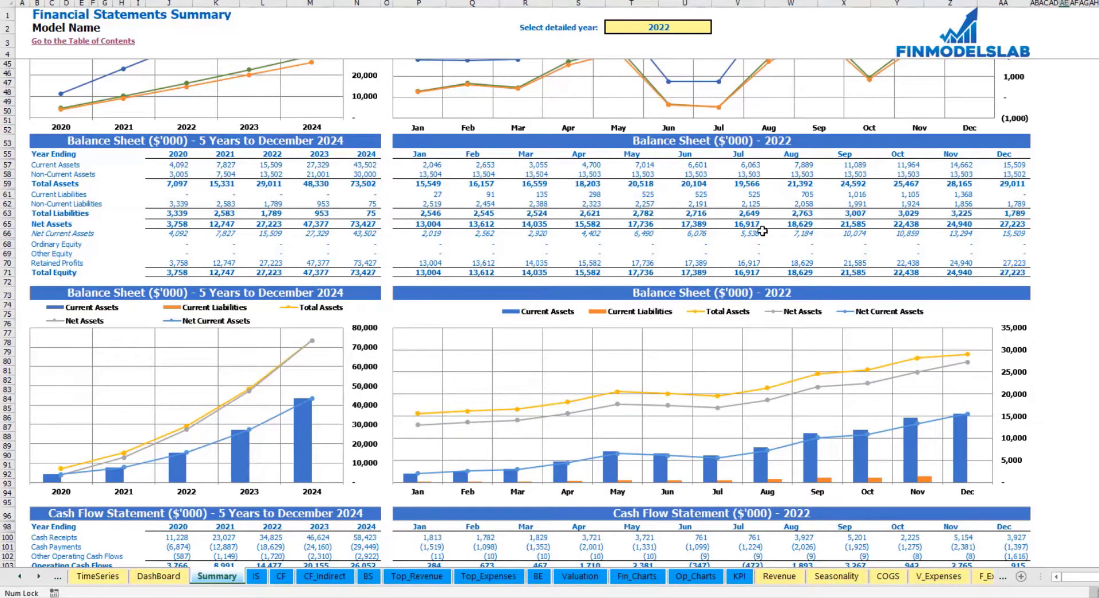
scroll(507, 277, down, 15)
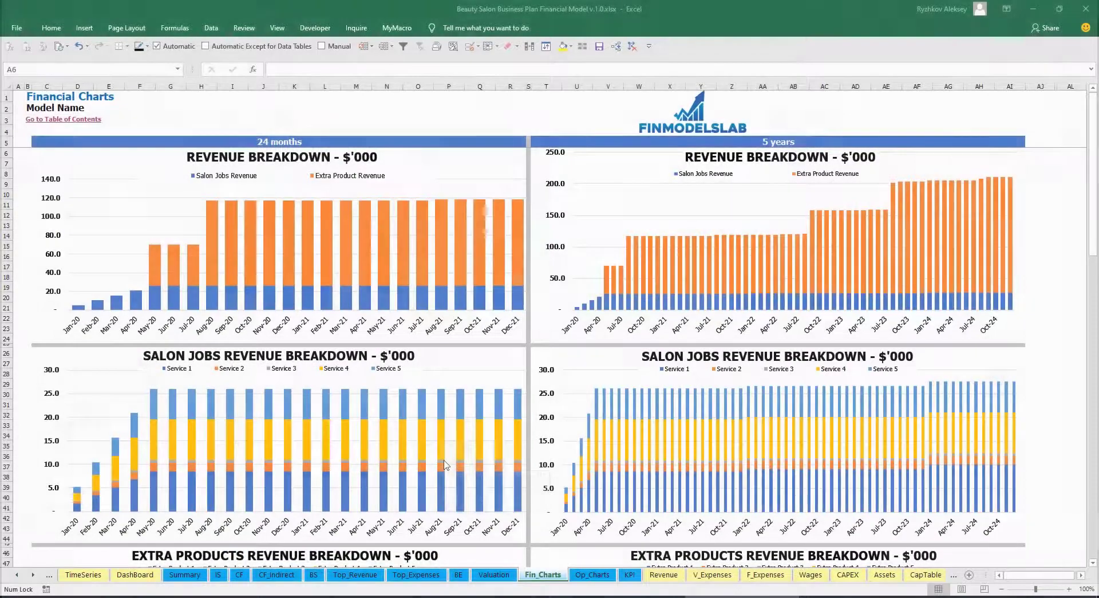
- Examine the Financial Charts sheet from the revenue breakdowns through operating cash flow and cash balance to EBITDA
mouse_move(446, 464)
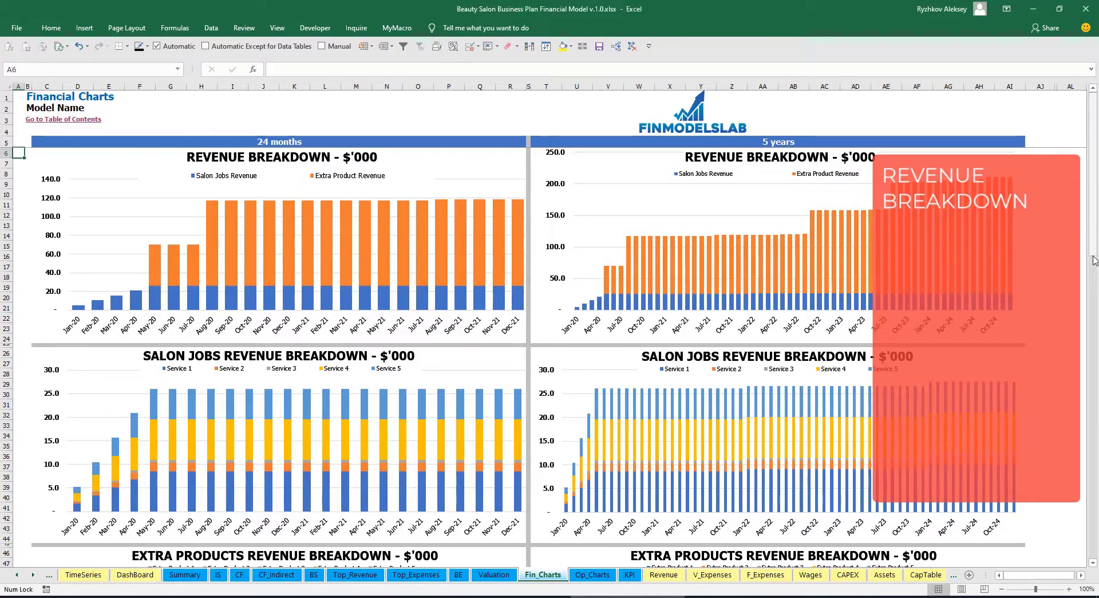
scroll(1094, 266, down, 2)
scroll(1095, 266, down, 5)
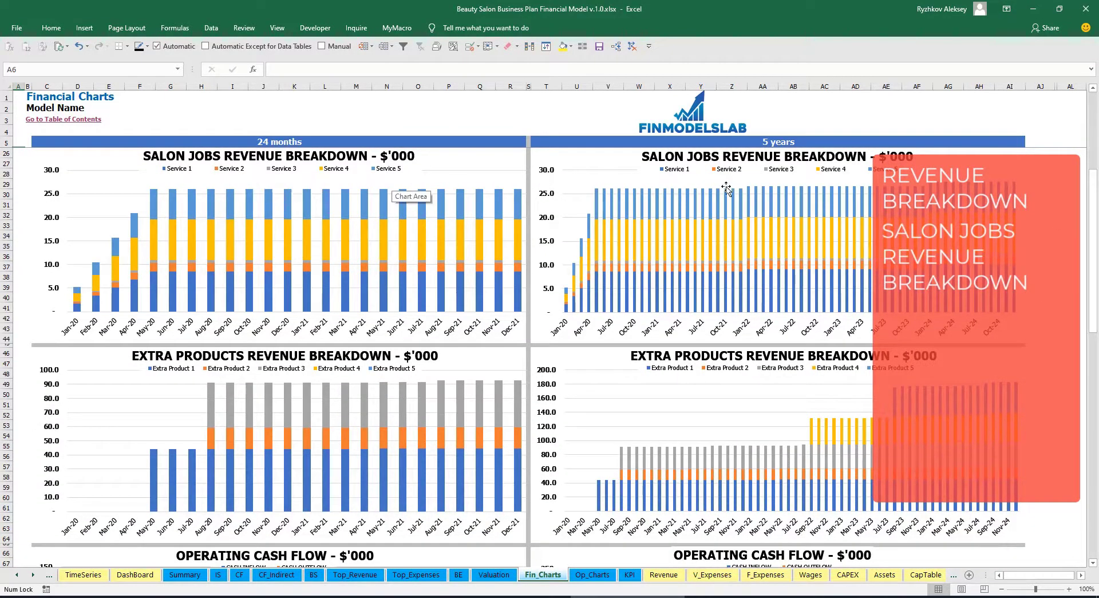
drag(1092, 253, 1092, 258)
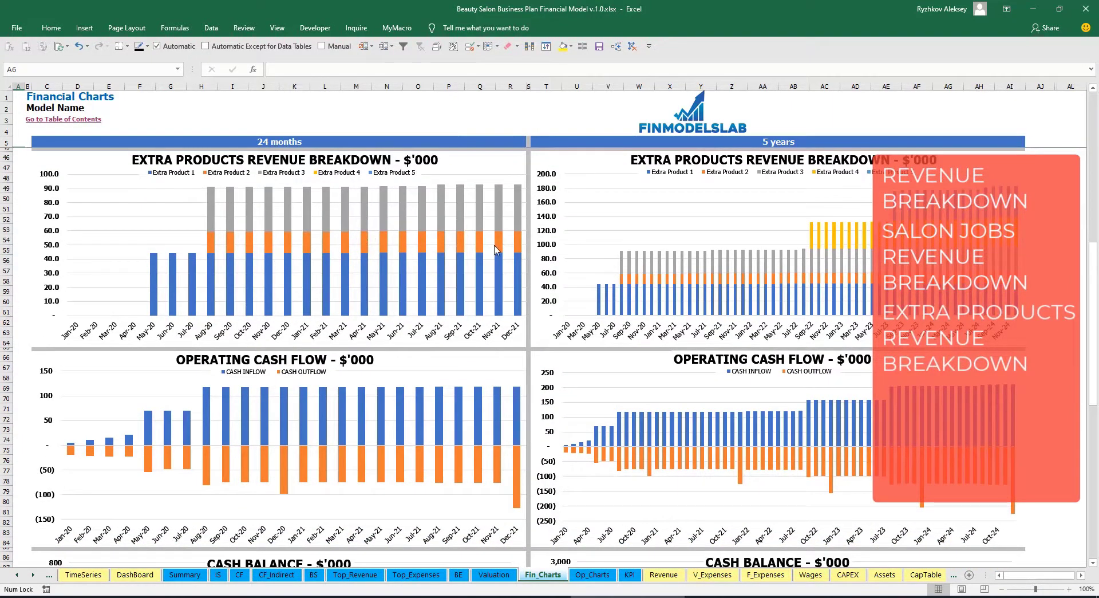
drag(1092, 309, 1091, 392)
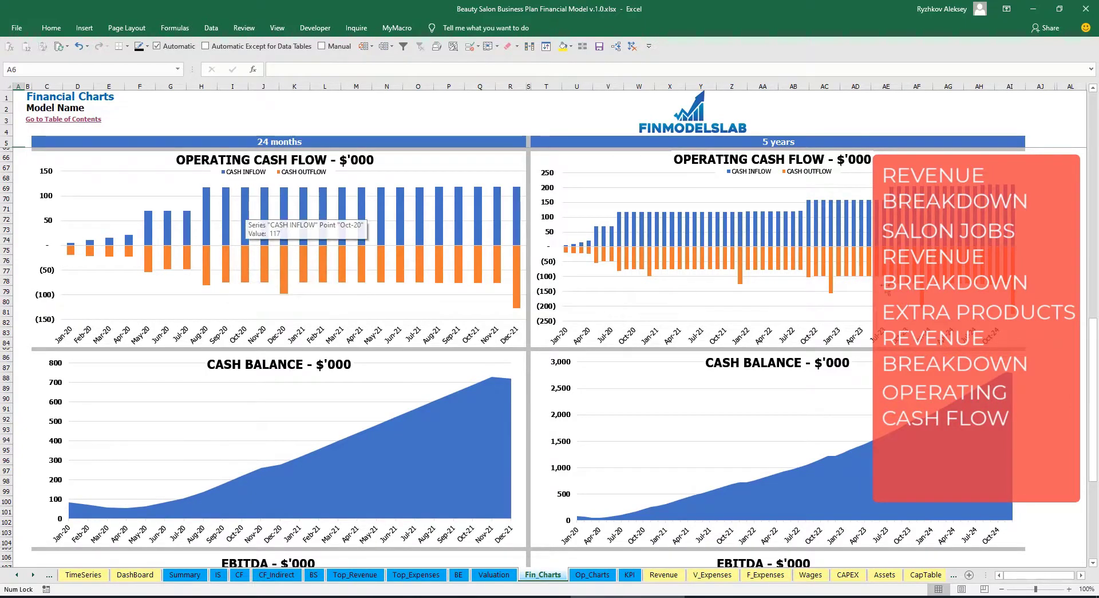
scroll(243, 248, down, 7)
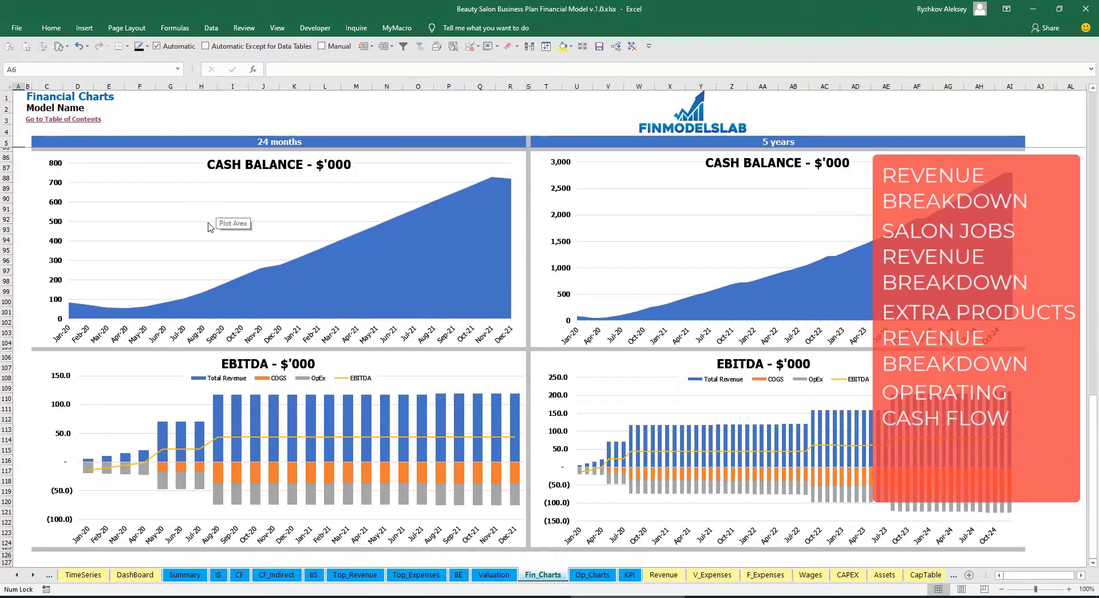
scroll(271, 396, down, 7)
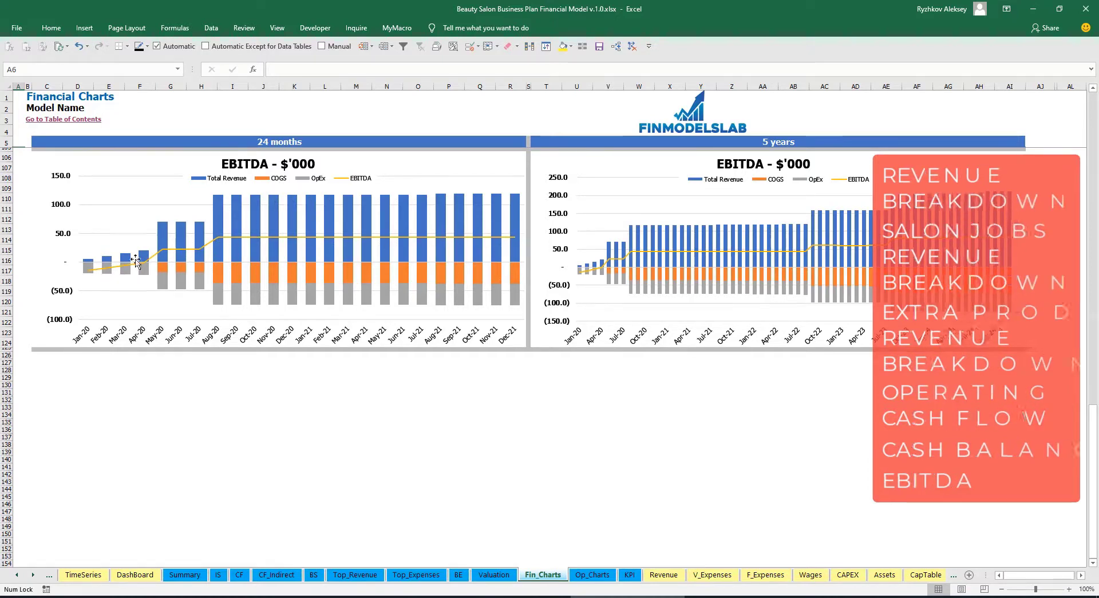
- Examine the employee, per-station and time productivity charts on the Operational Charts sheet
click(593, 574)
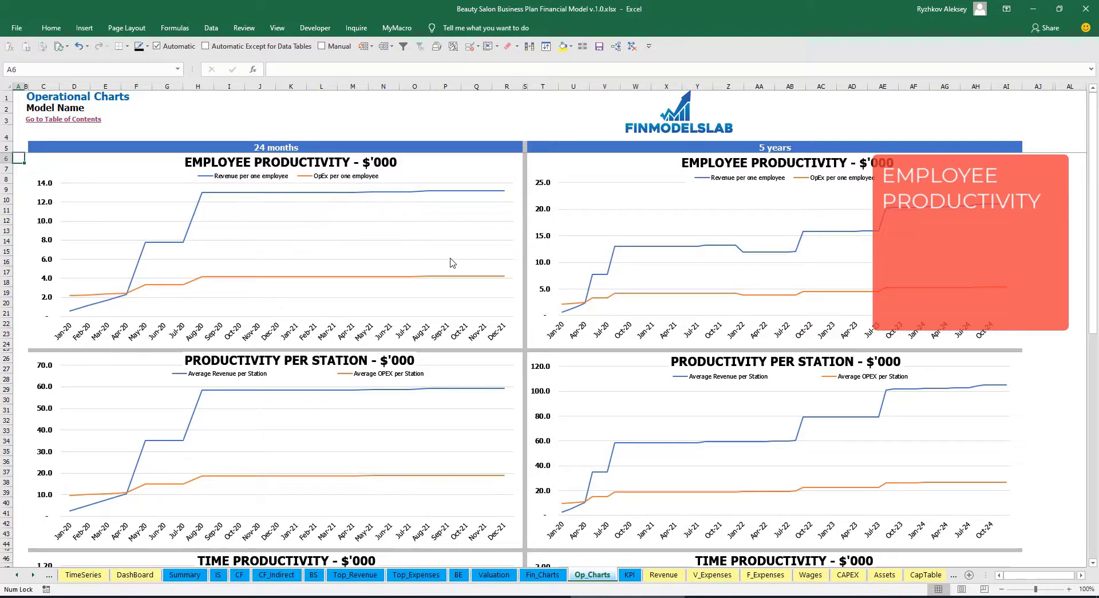
scroll(449, 262, down, 7)
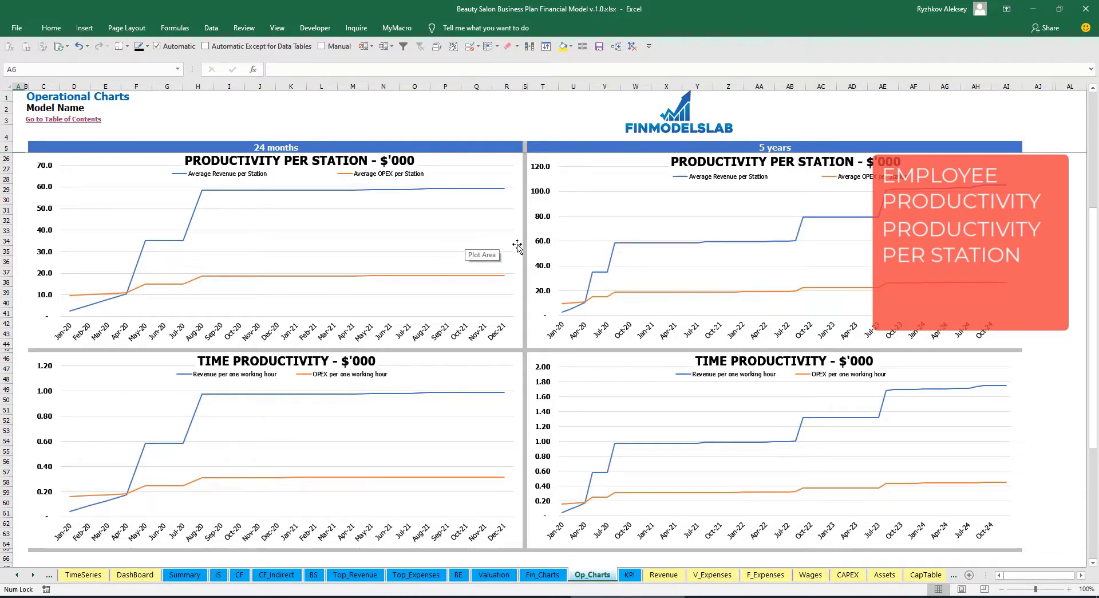
scroll(685, 247, down, 7)
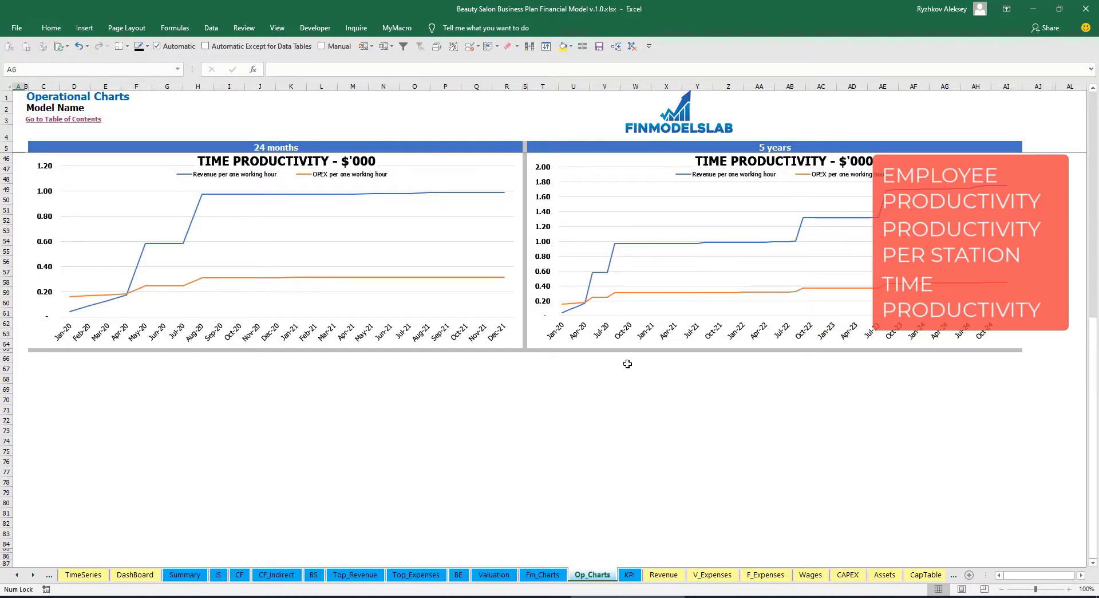
- Set the industry Gross Margin benchmark on the KPI sheet to 55%
click(632, 574)
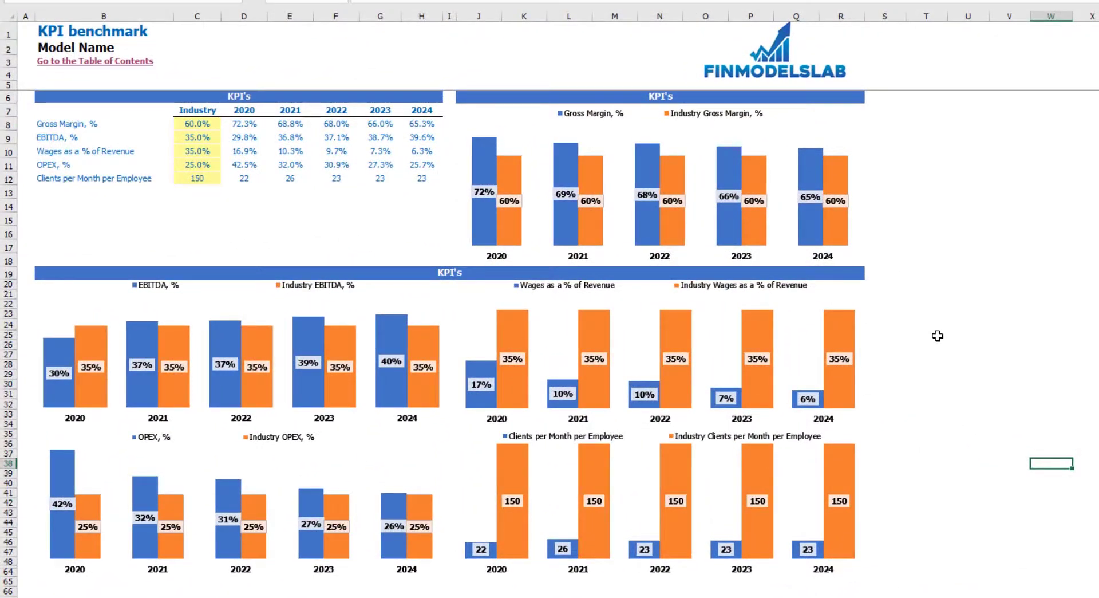
click(198, 124)
drag(198, 124, 198, 178)
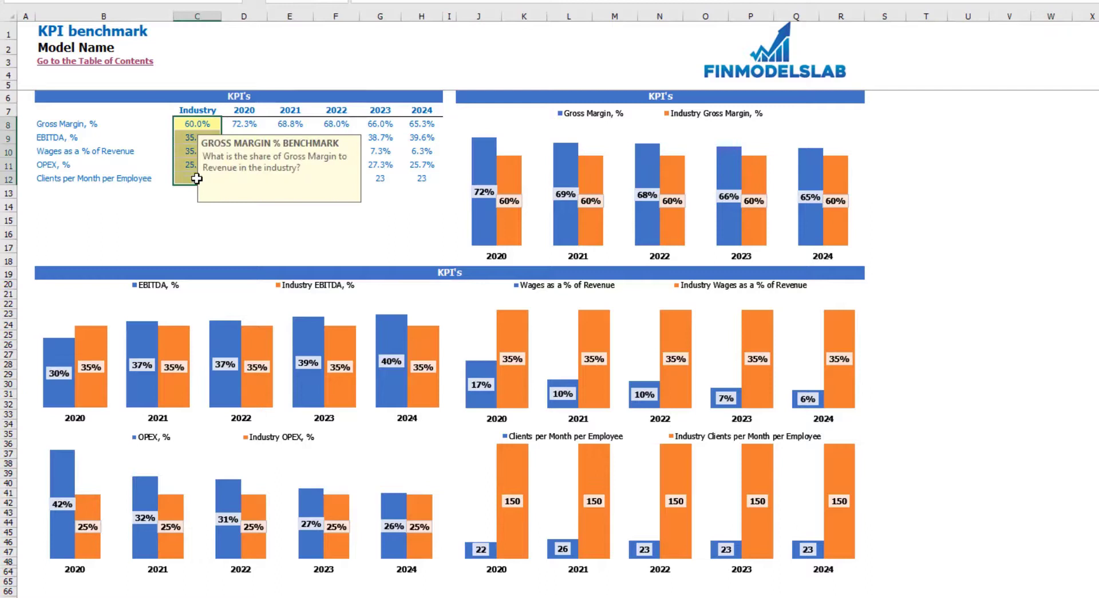
click(182, 218)
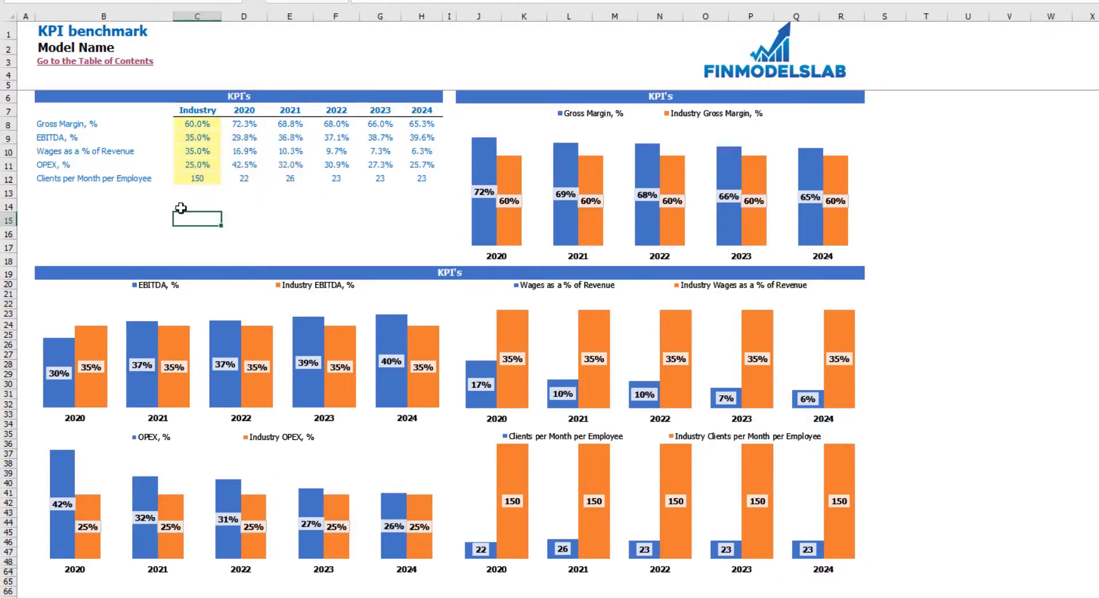
click(207, 121)
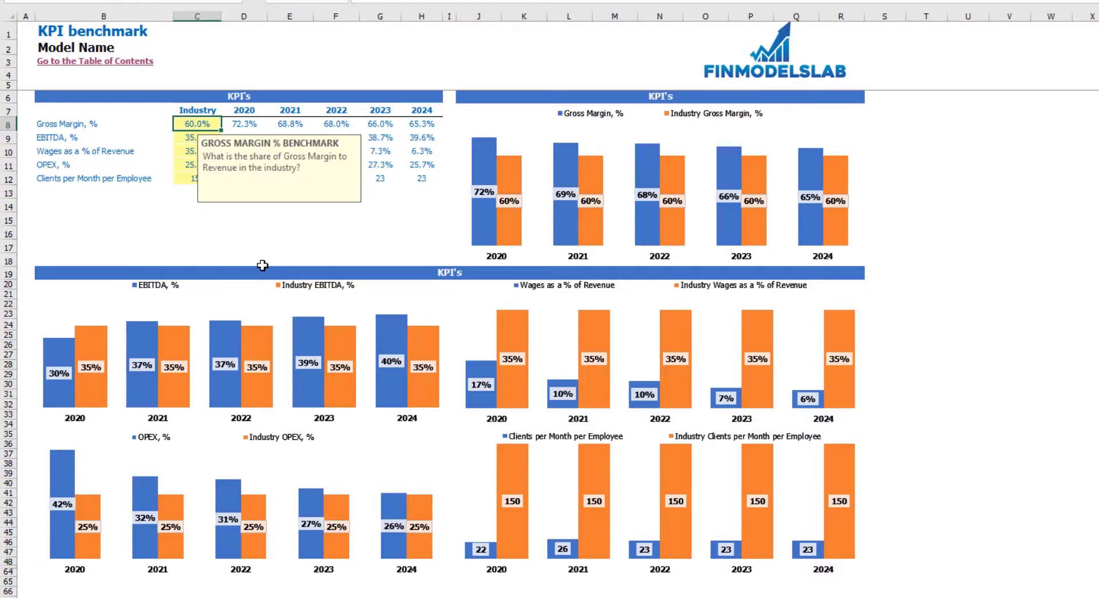
text(55%)
key(Return)
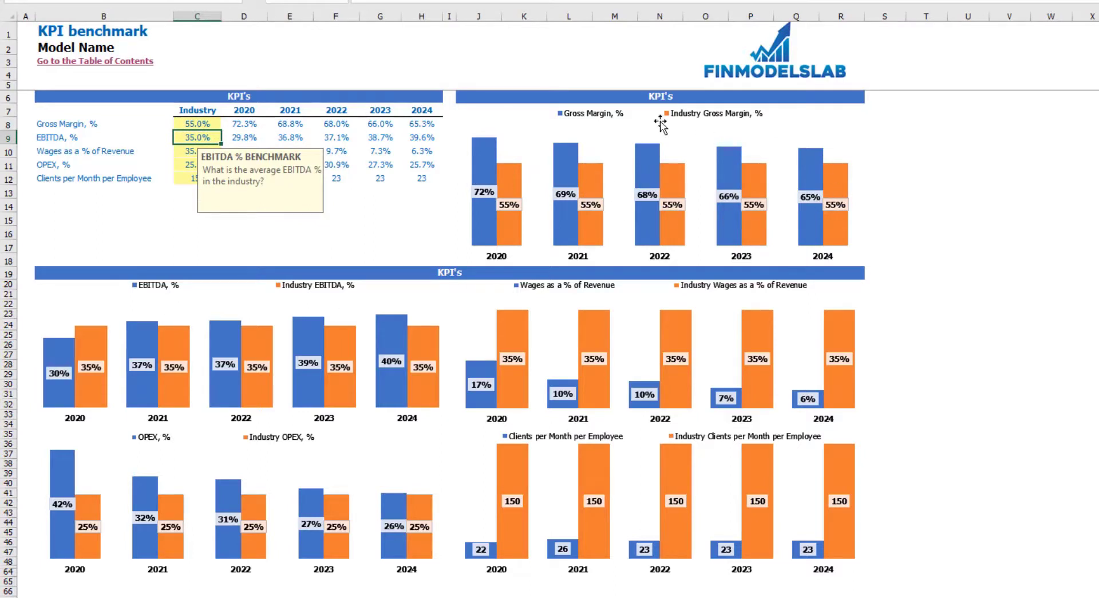
click(919, 176)
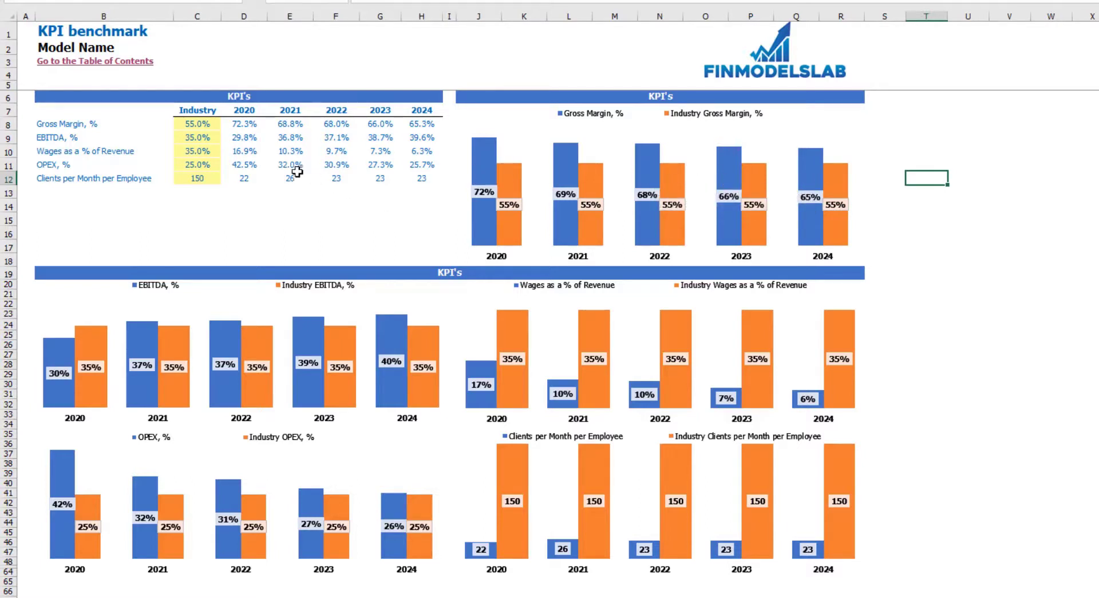
- Go through the EBITDA, Wages as a % of Revenue, OPEX and Clients per Month per Employee rows of the KPI table
click(48, 137)
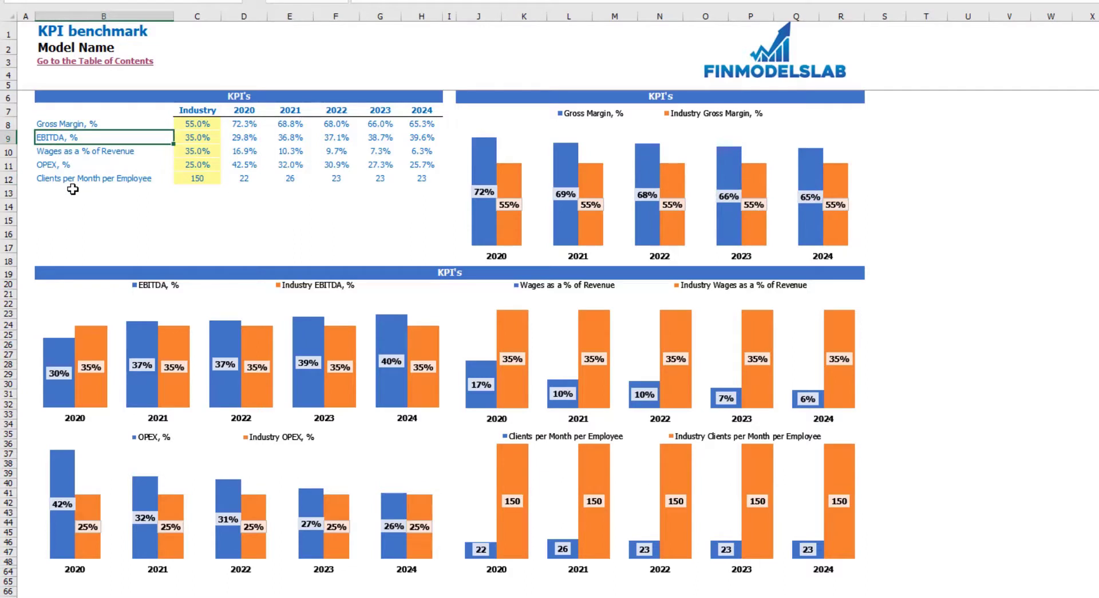
key(Down)
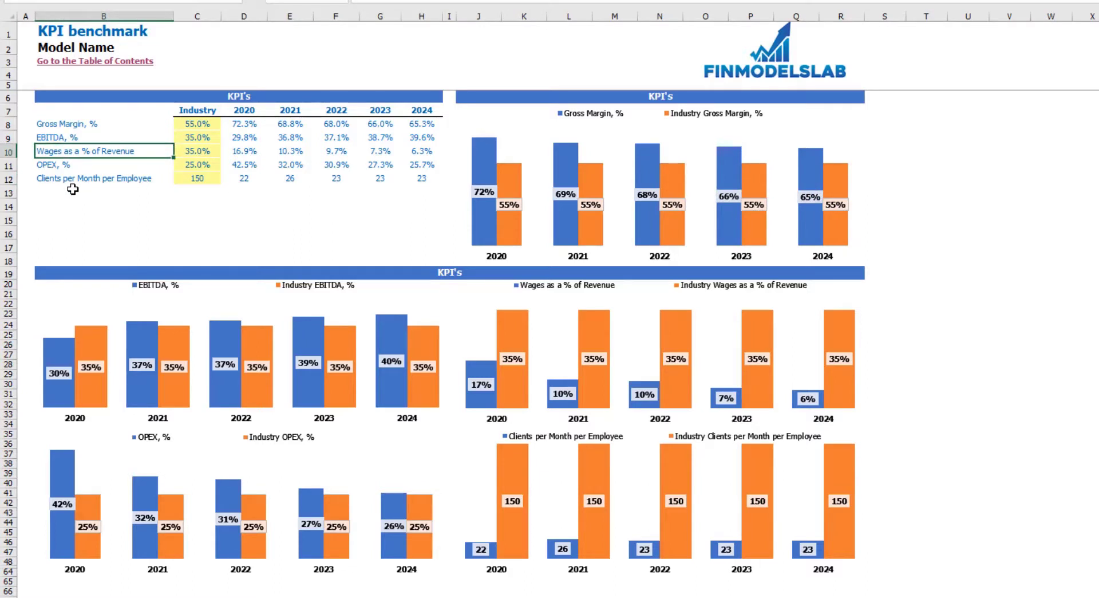
key(Down)
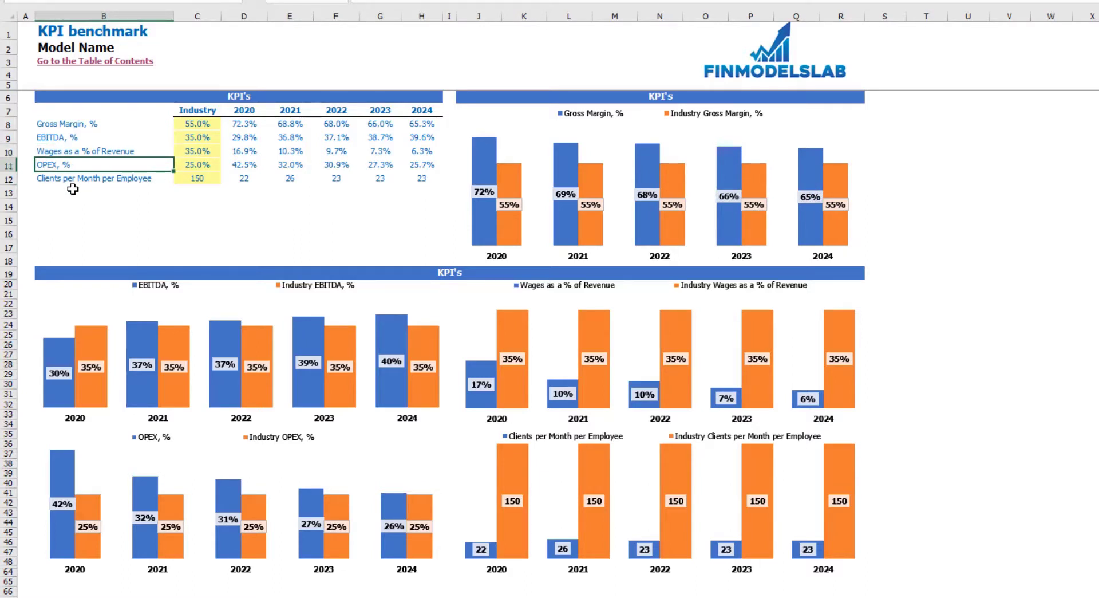
key(Down)
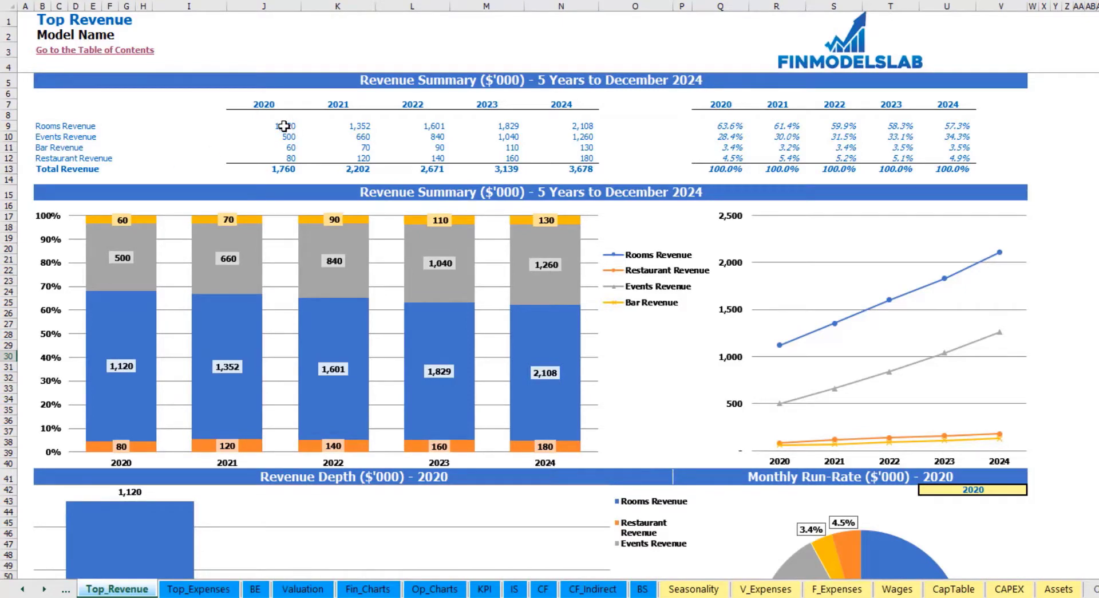
- Examine the five-year amounts and percentage shares of each revenue stream in the Top Revenue summary
drag(282, 126, 558, 156)
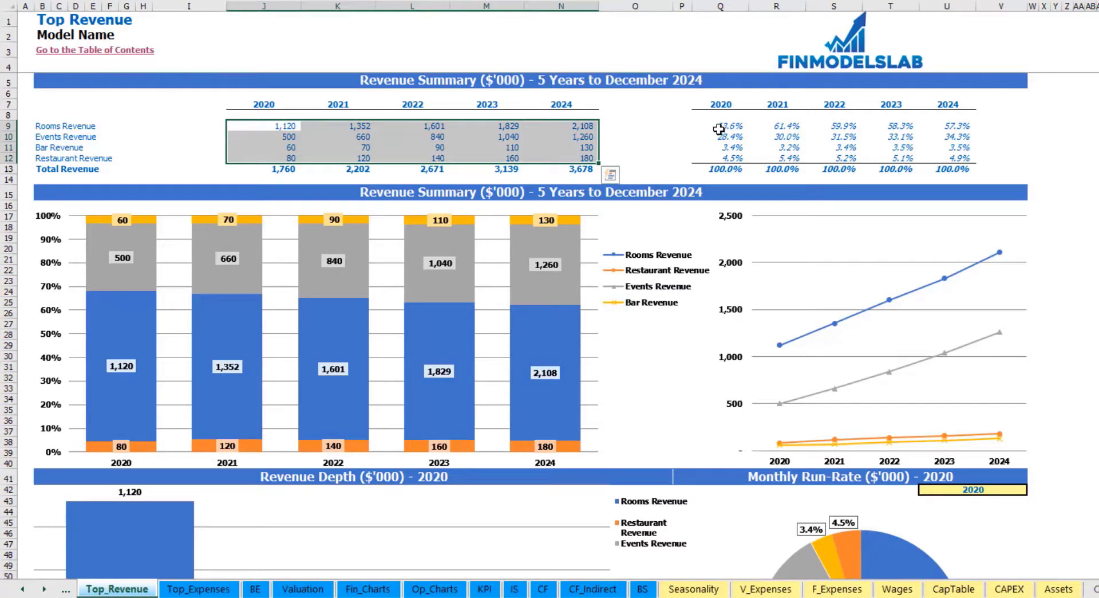
drag(722, 127, 951, 157)
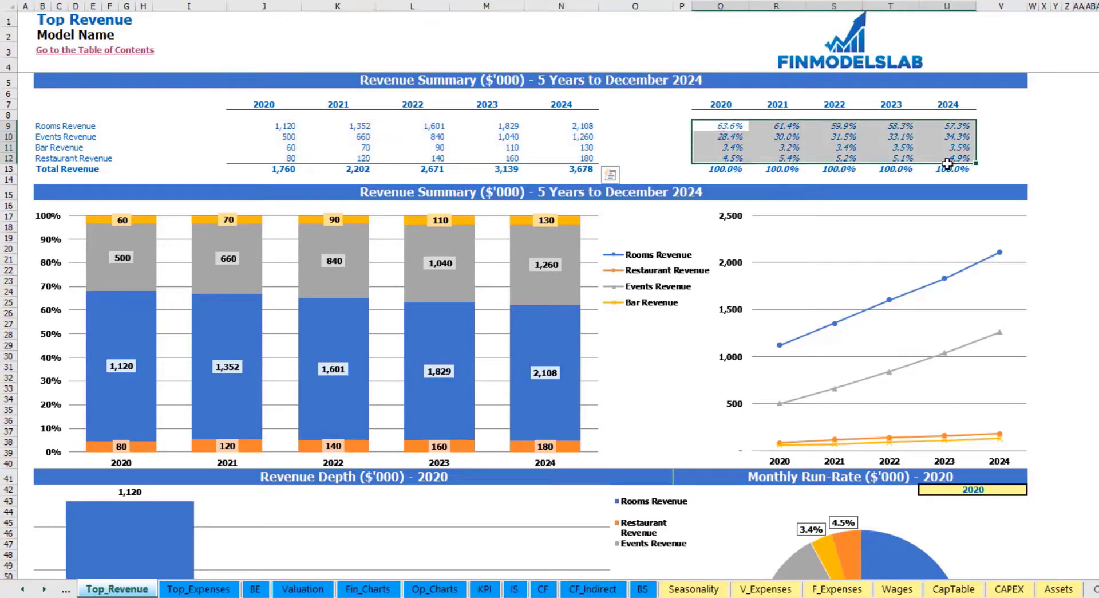
click(1096, 159)
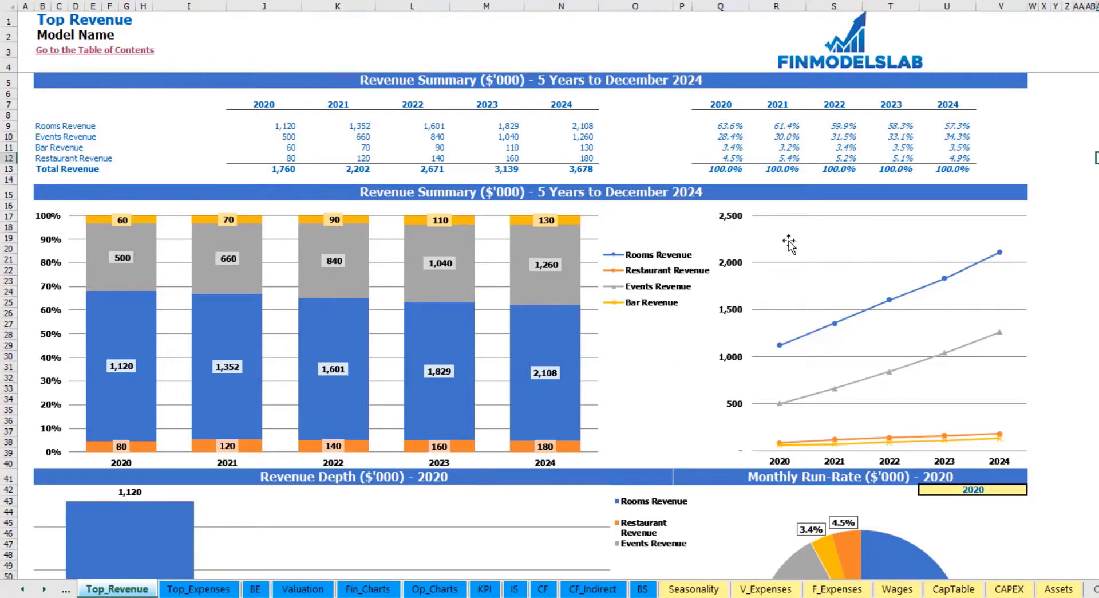
- Set the year of the Revenue Depth and Monthly Run-Rate charts to 2022
scroll(550, 327, down, 11)
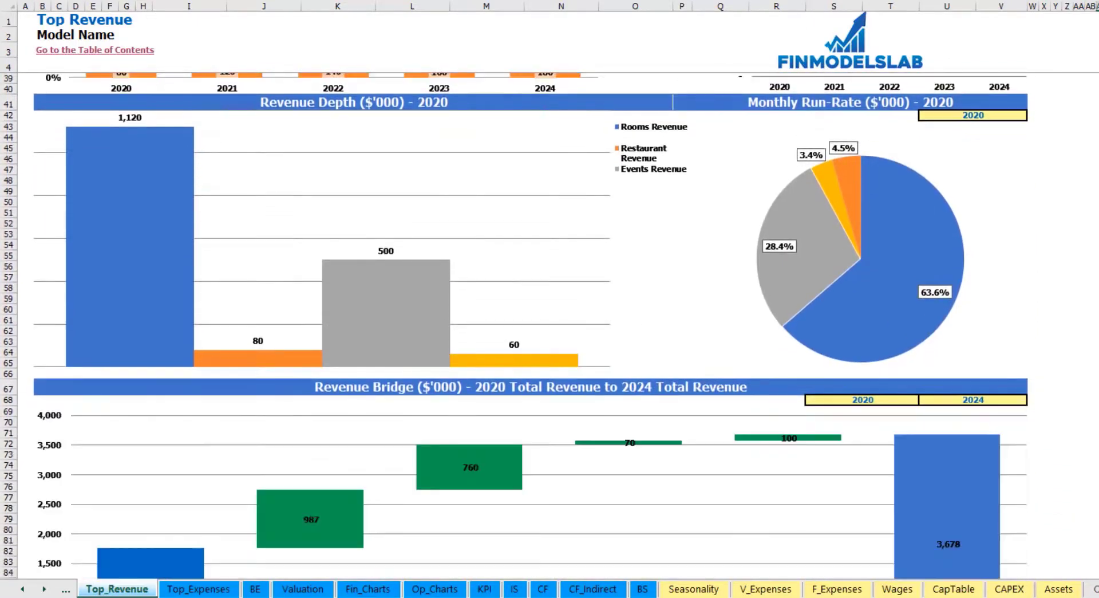
click(1021, 115)
click(1033, 116)
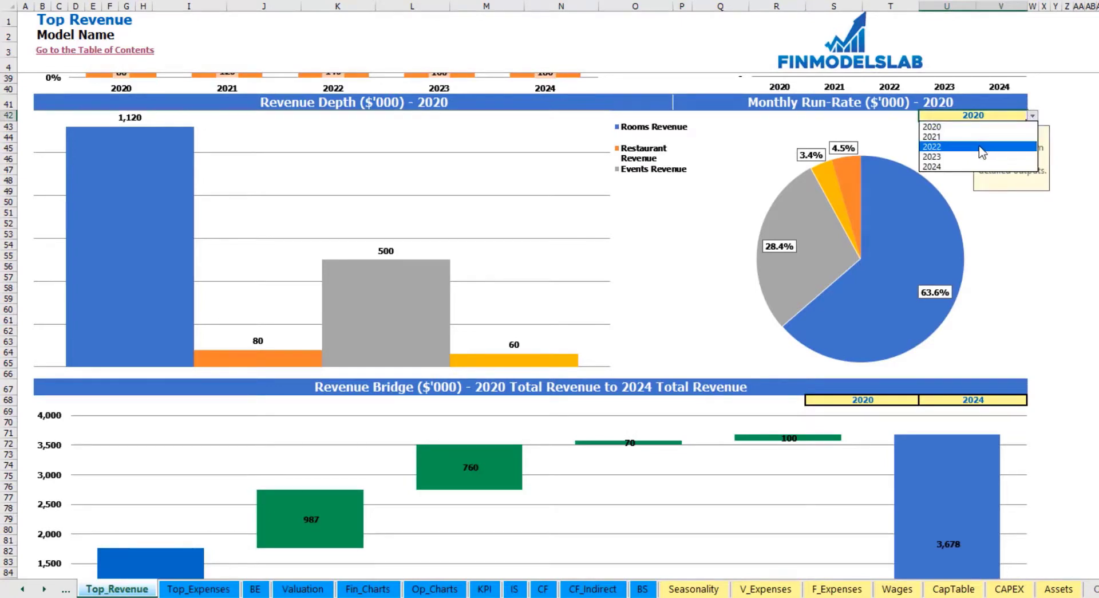
click(982, 146)
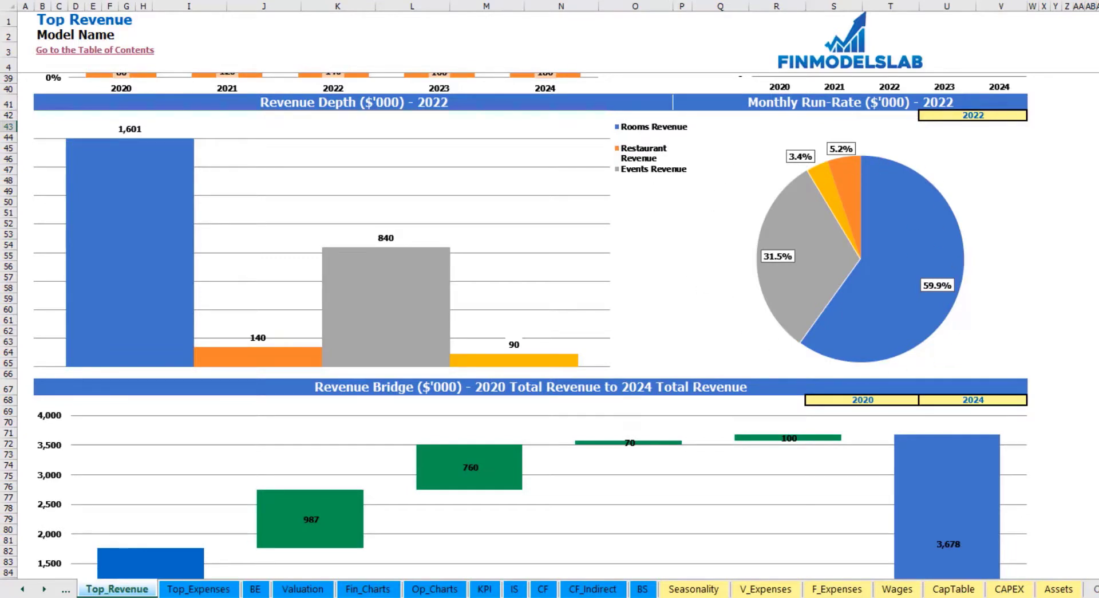
- Set the Revenue Bridge chart to run from 2021 to 2023
scroll(515, 326, down, 9)
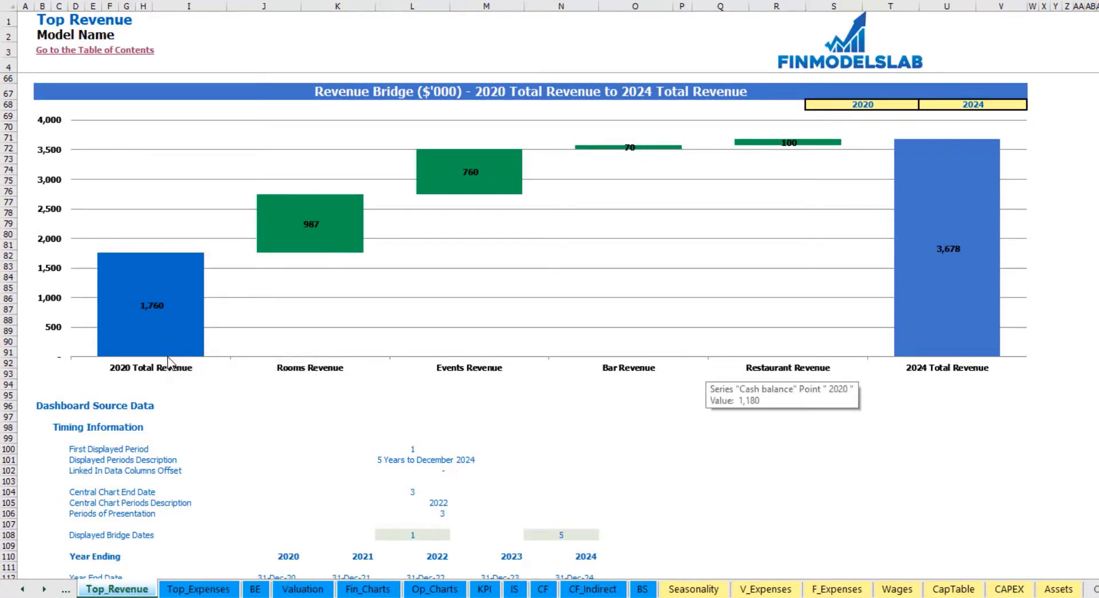
click(1012, 104)
click(1032, 105)
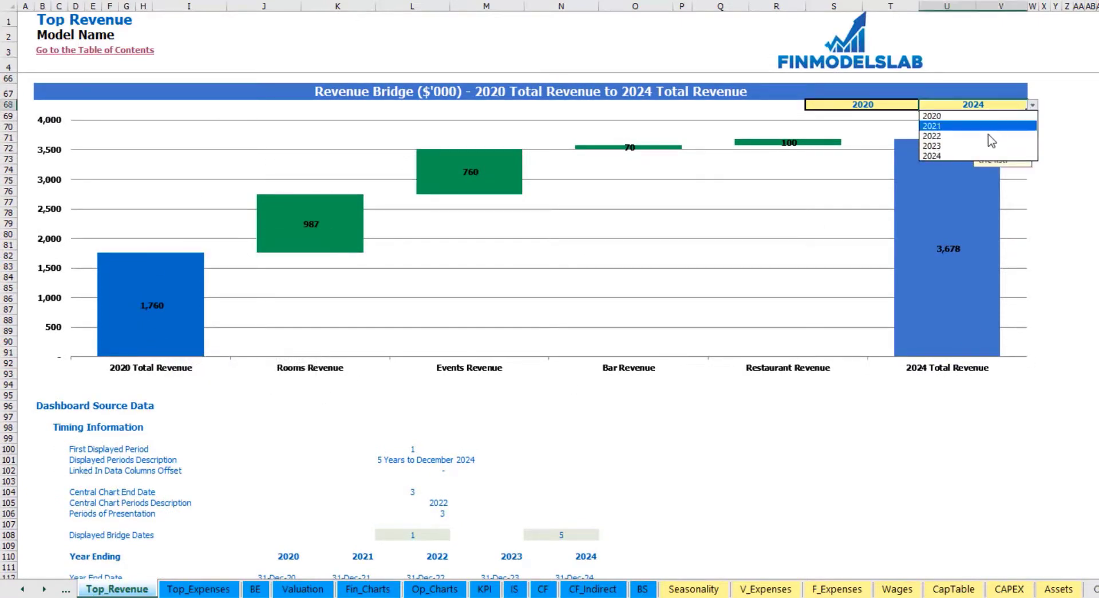
click(976, 146)
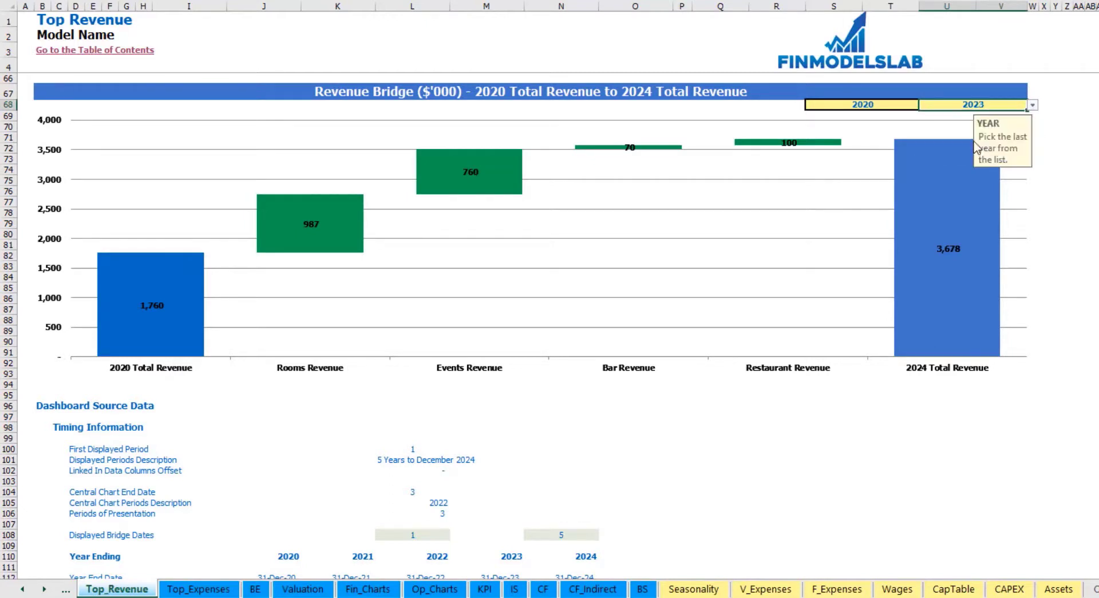
click(893, 104)
click(924, 105)
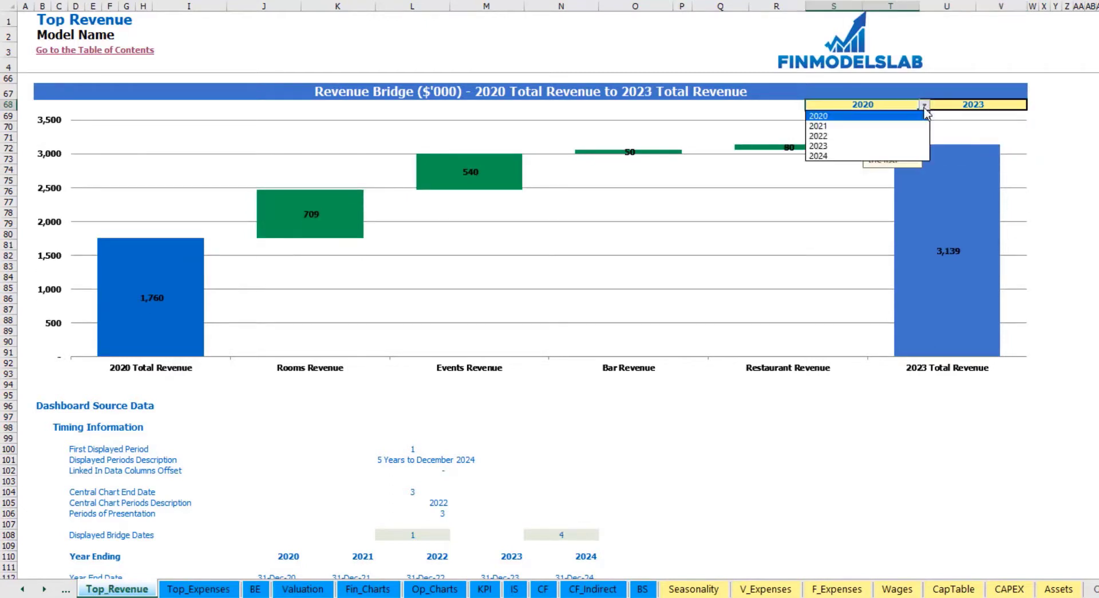
click(893, 126)
click(1056, 126)
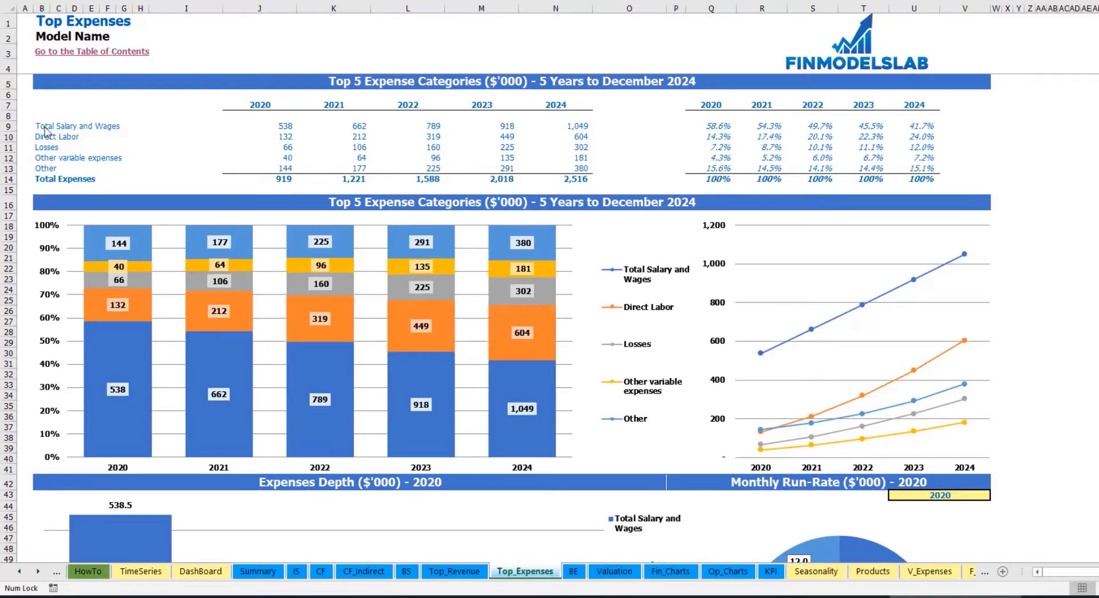
- Examine the top five expense categories with their yearly amounts, total expenses and percentage shares on the Top Expenses sheet
drag(42, 128, 33, 162)
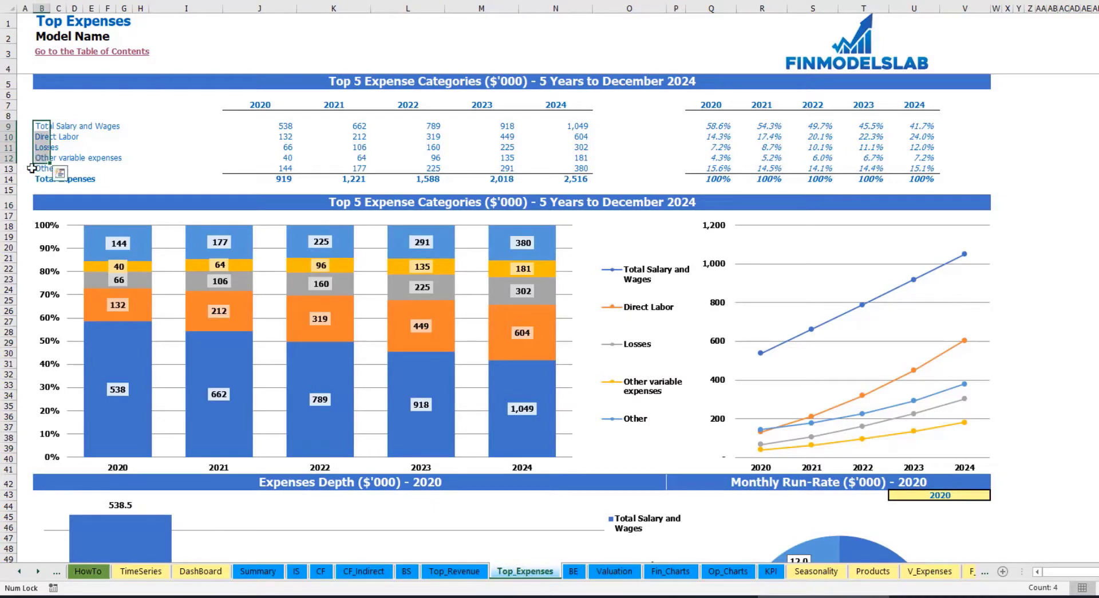
click(36, 167)
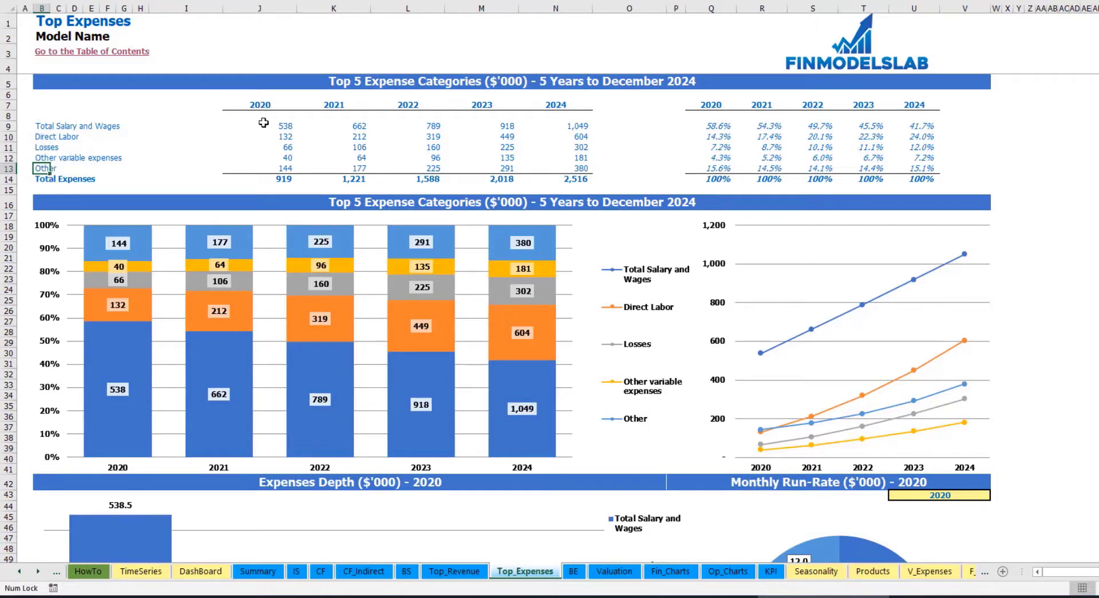
drag(260, 107, 542, 175)
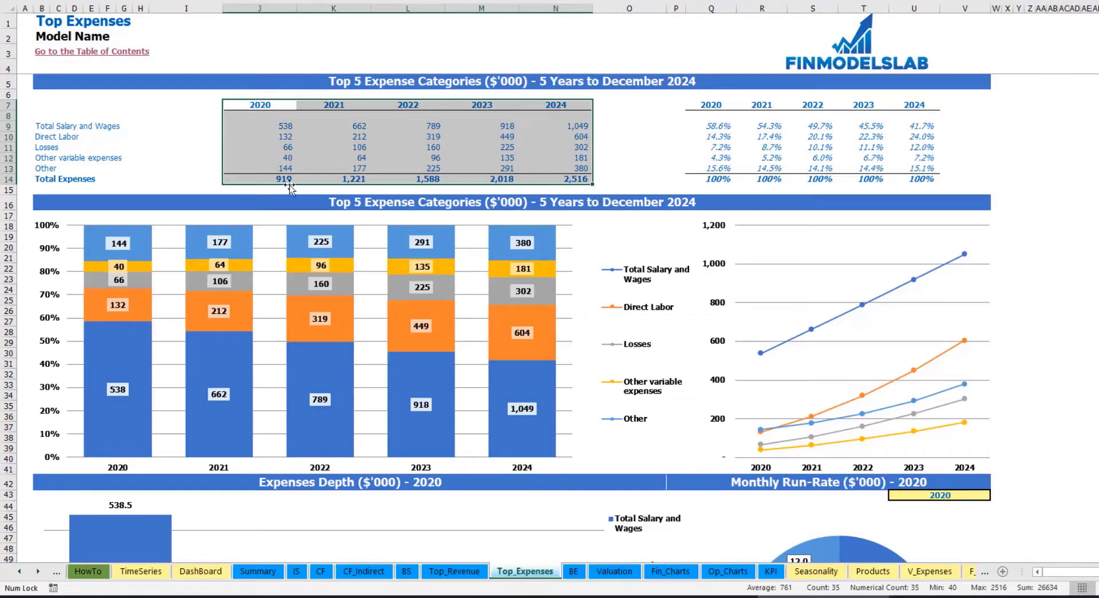
drag(280, 178, 572, 179)
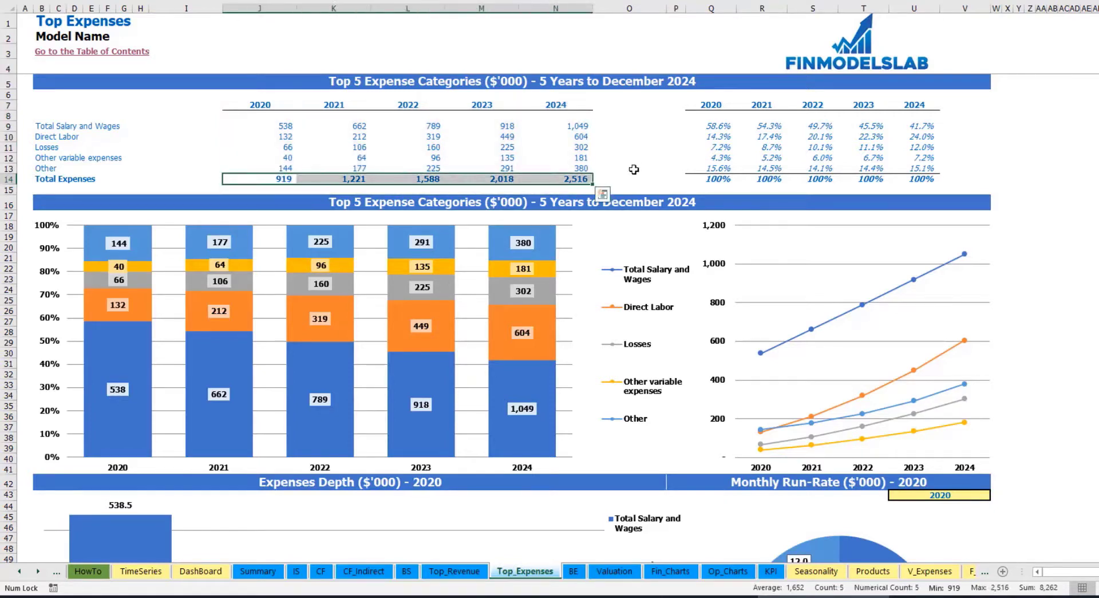
drag(709, 106, 921, 171)
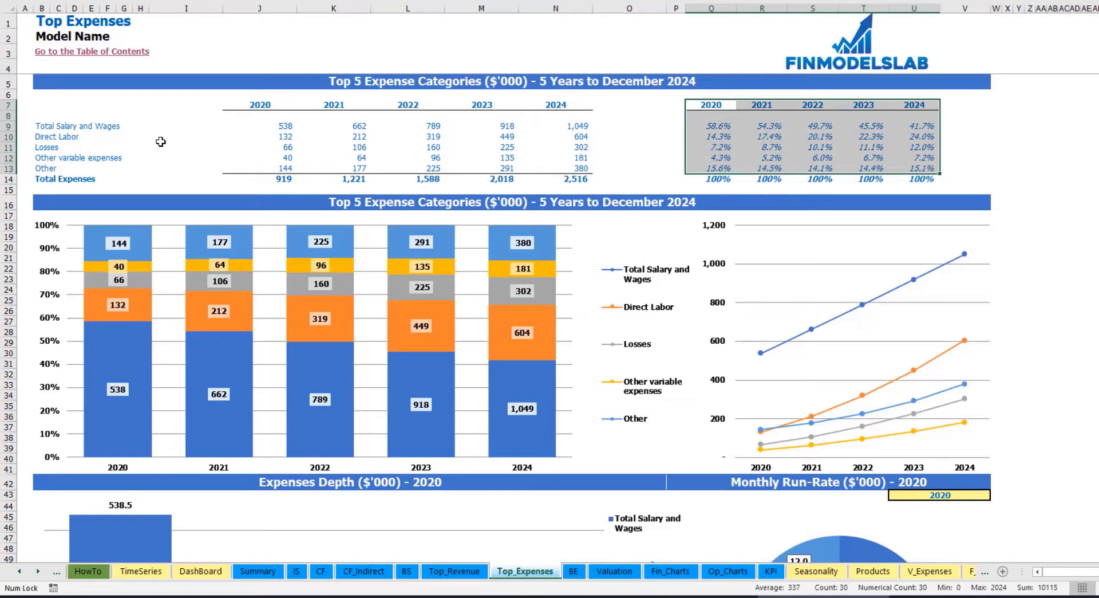
- Set the year of the Expenses Depth and Monthly Run-Rate charts to 2021
click(1062, 167)
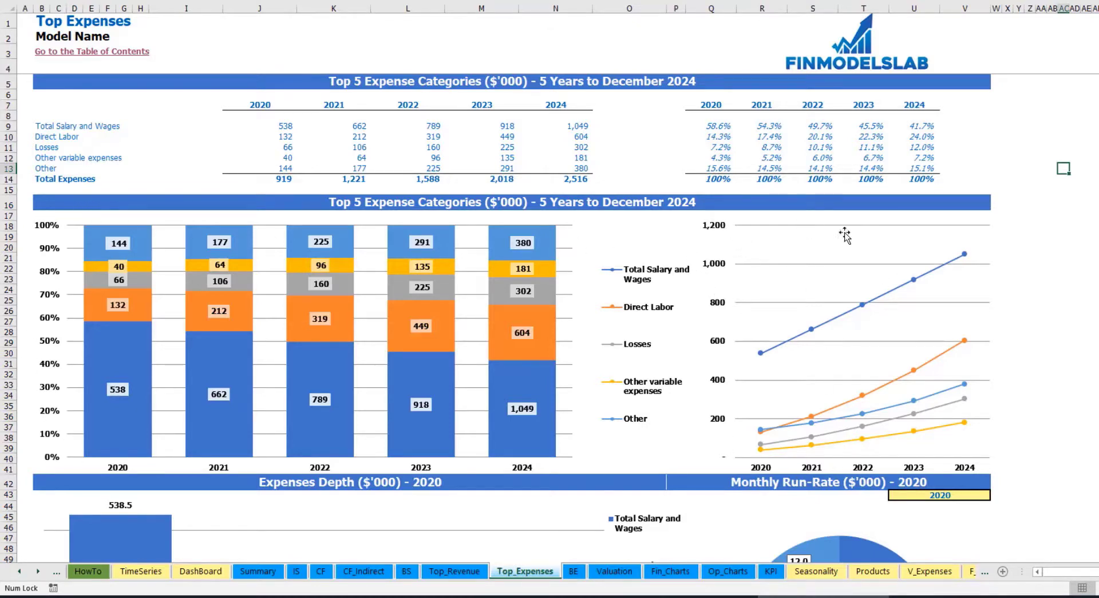
scroll(1098, 250, down, 3)
scroll(1097, 249, down, 3)
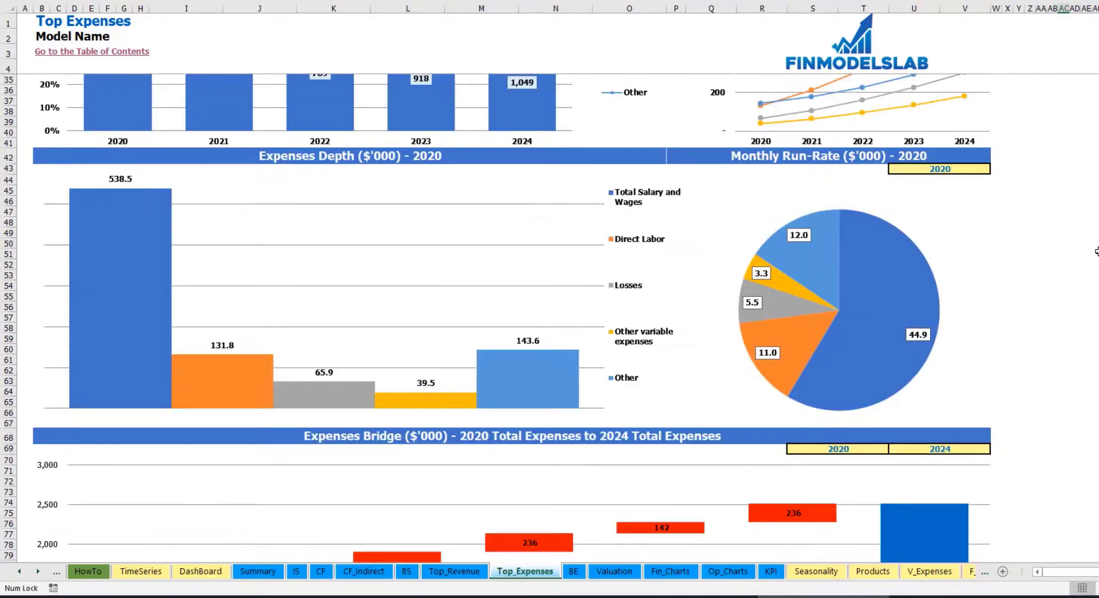
scroll(1097, 250, down, 3)
click(977, 168)
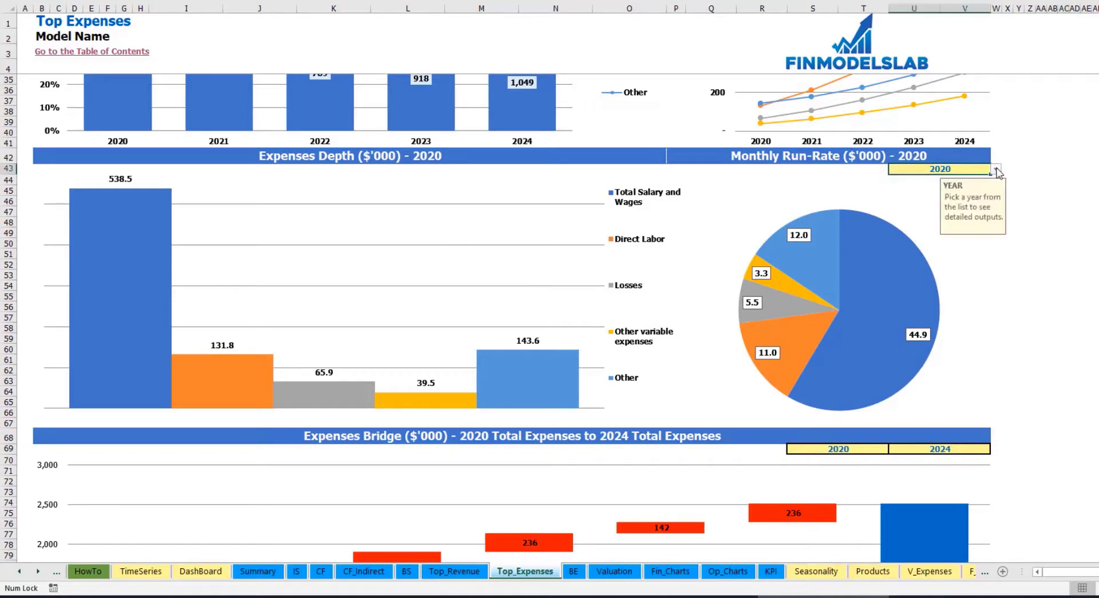
click(996, 169)
click(906, 191)
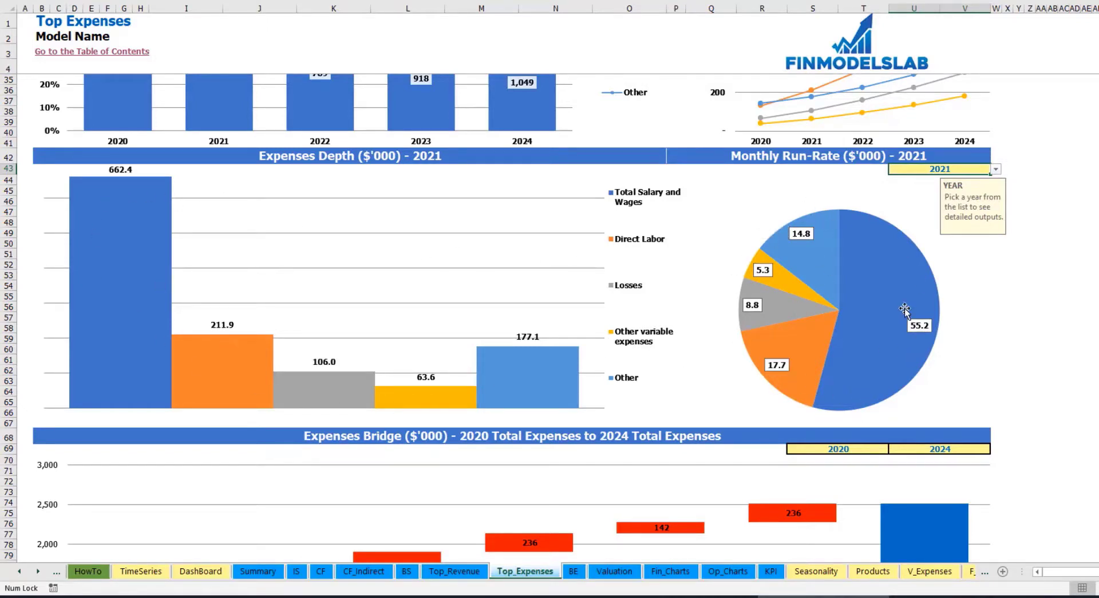
- Examine the Expenses Bridge chart and check the years available for its first and last year without changing them
scroll(825, 309, down, 7)
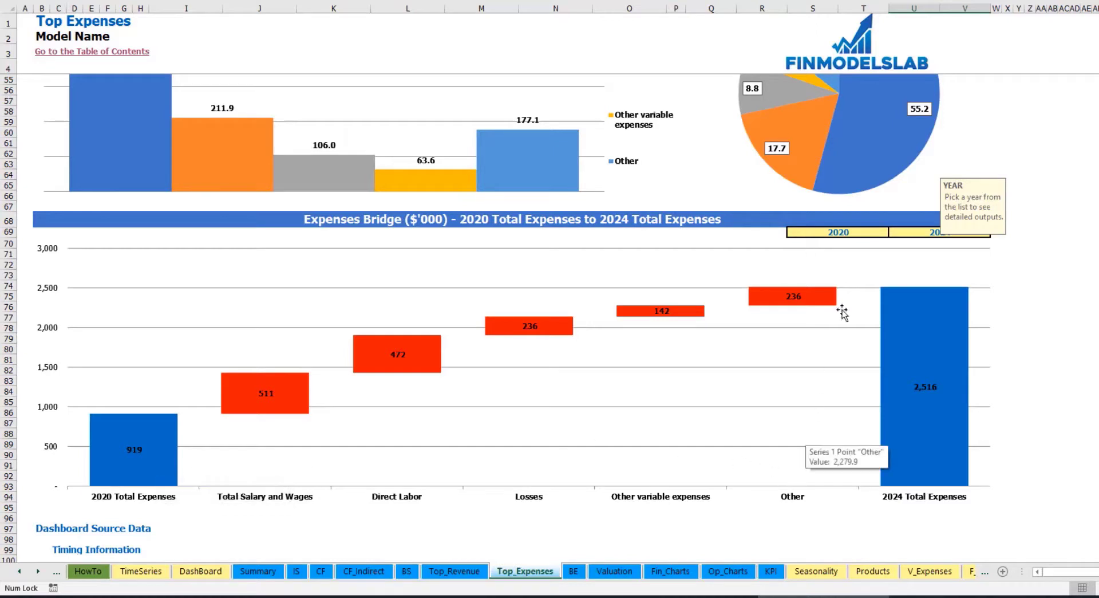
click(875, 233)
click(967, 230)
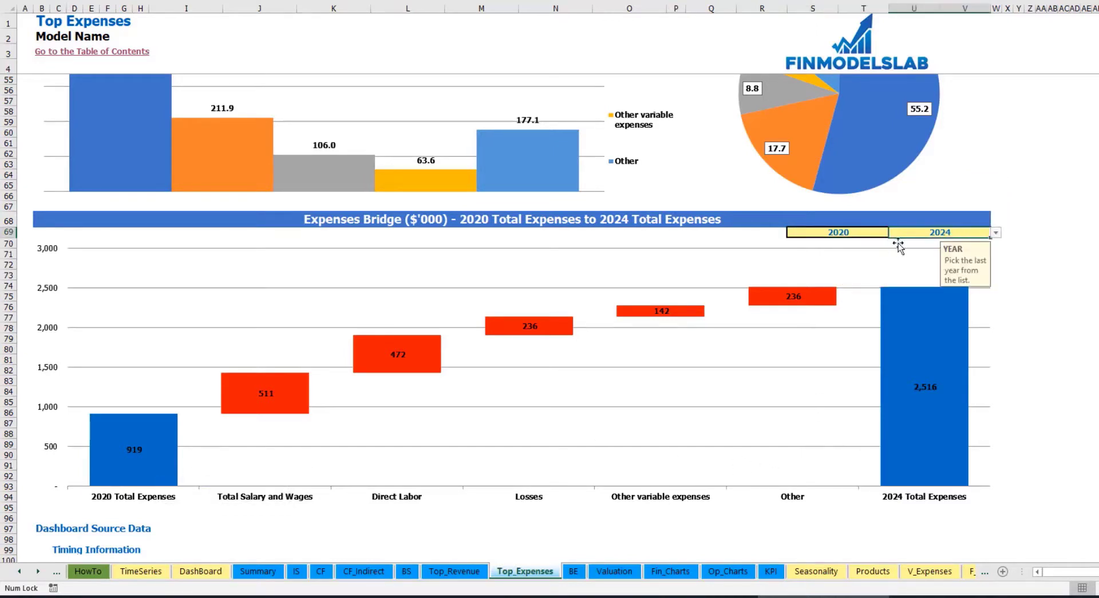
click(858, 231)
click(893, 233)
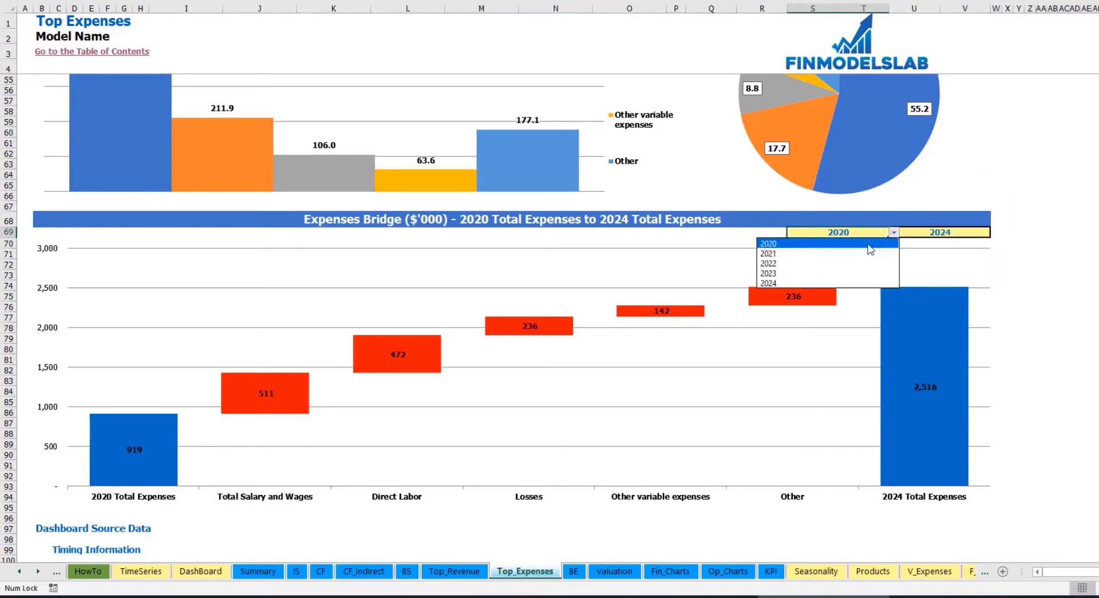
key(Escape)
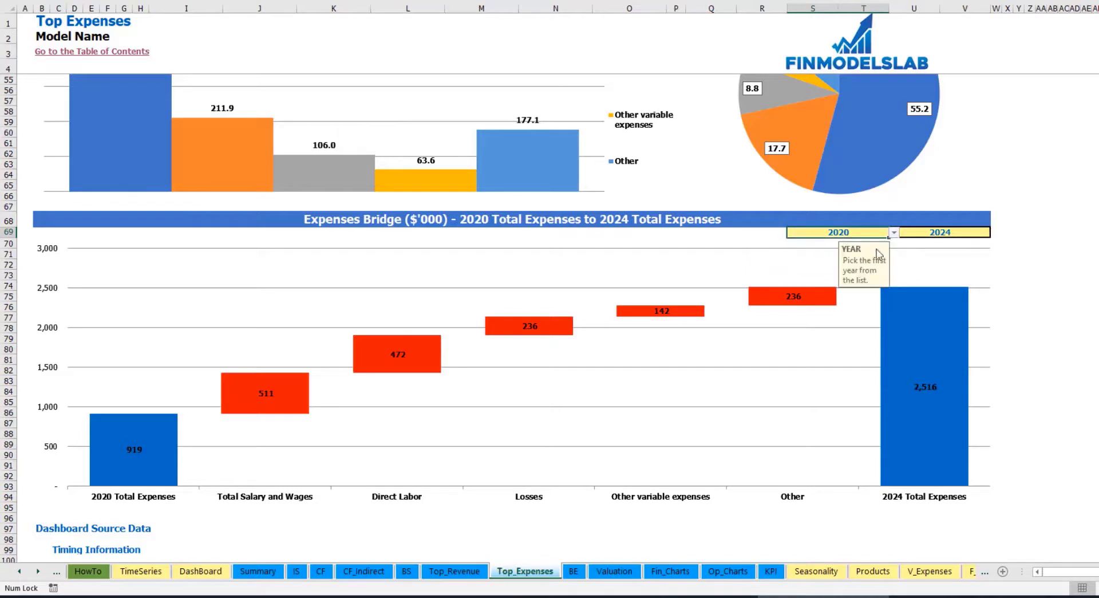
click(975, 231)
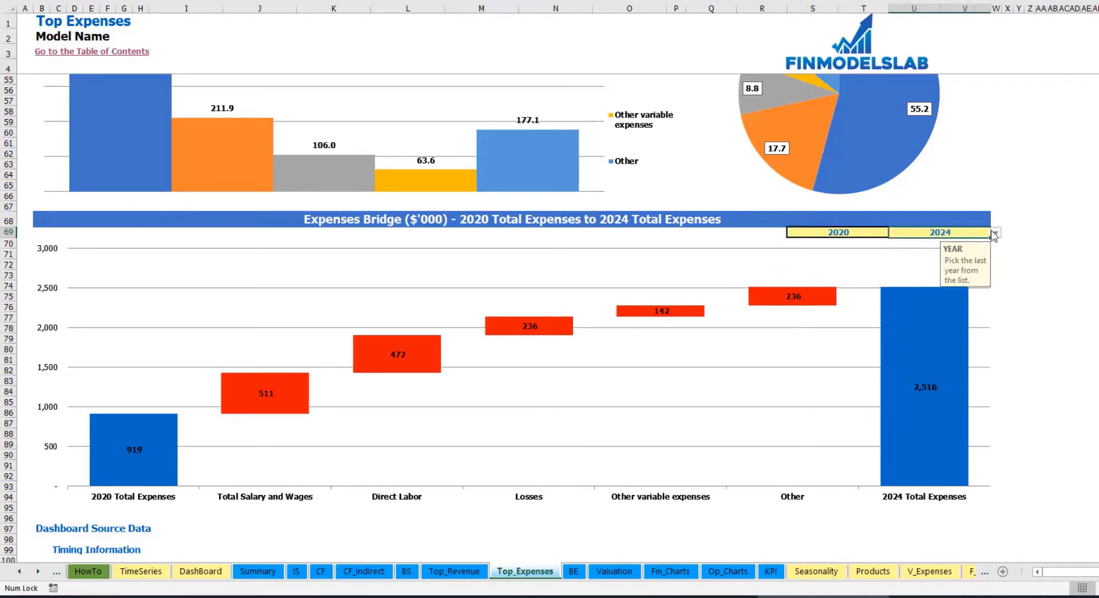
click(996, 232)
key(Escape)
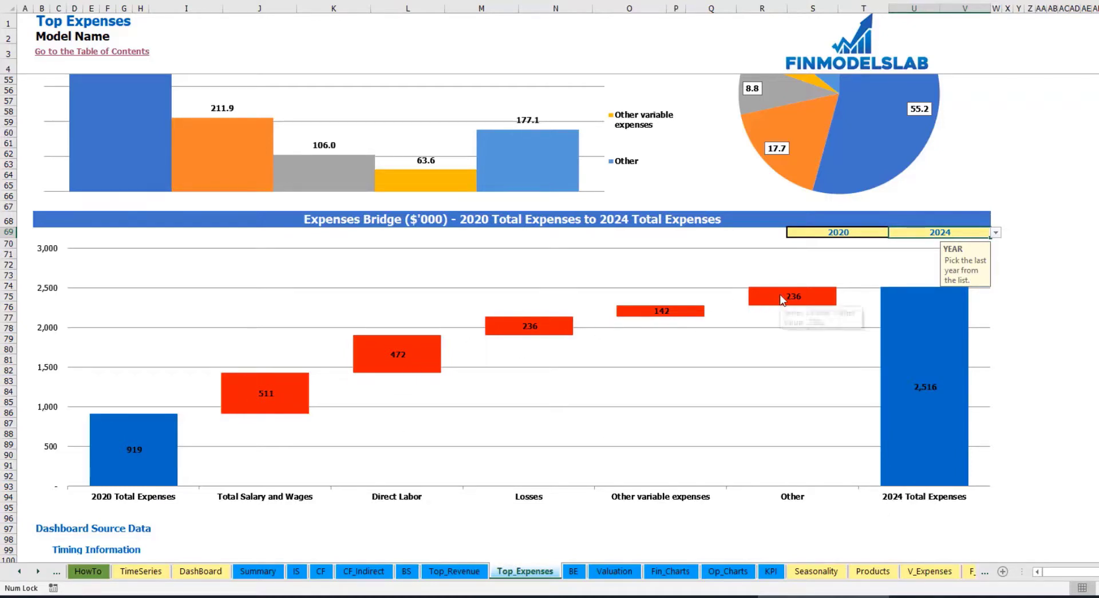
- Examine the yearly revenue, net profit after tax and break-even level in the Break Even Analysis
click(573, 571)
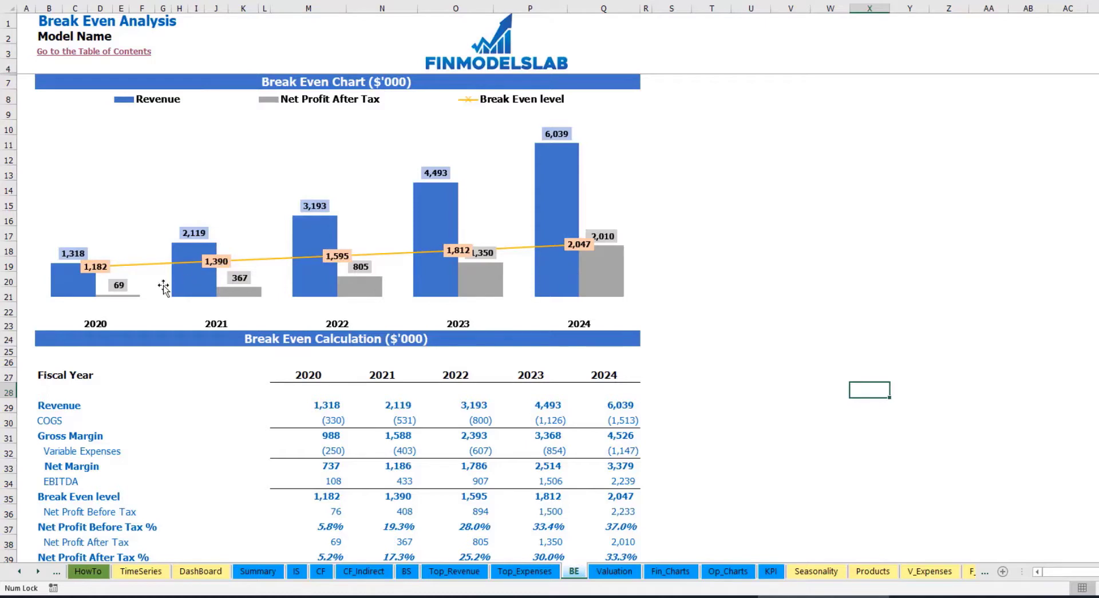
mouse_move(94, 283)
mouse_move(310, 234)
- Review the cost of loans and equity, their resource shares and the weighted average cost of capital on the Valuation sheet
click(614, 570)
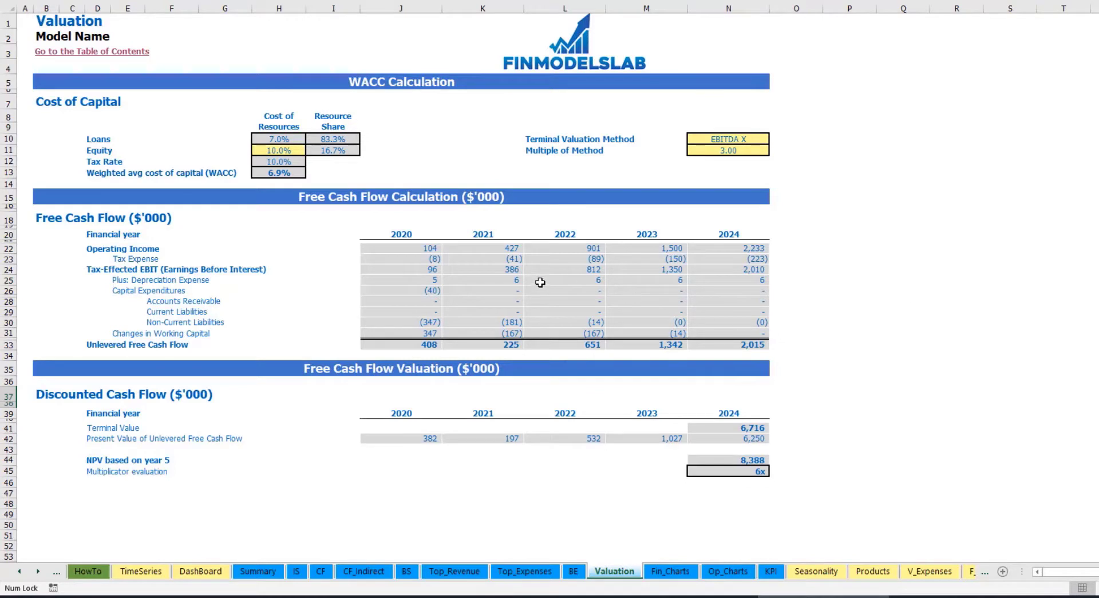
click(272, 150)
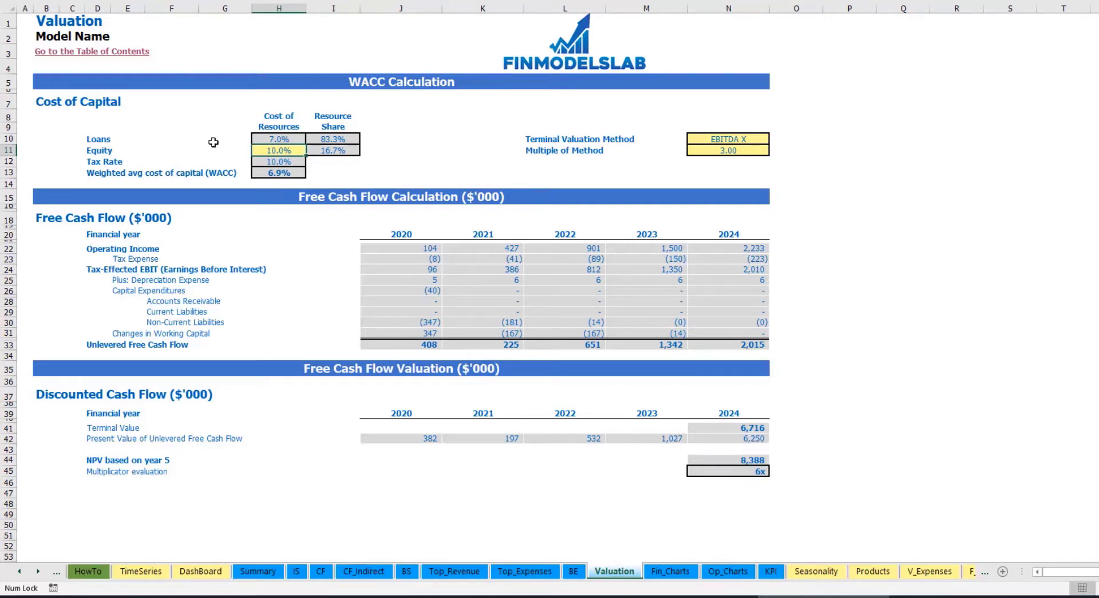
click(261, 138)
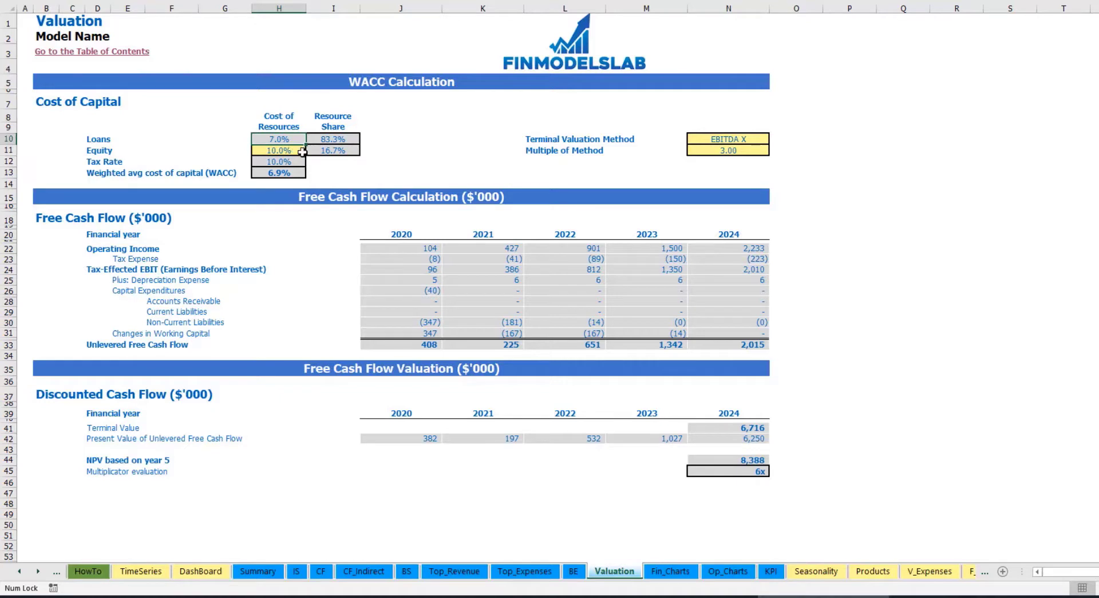
drag(332, 137, 332, 150)
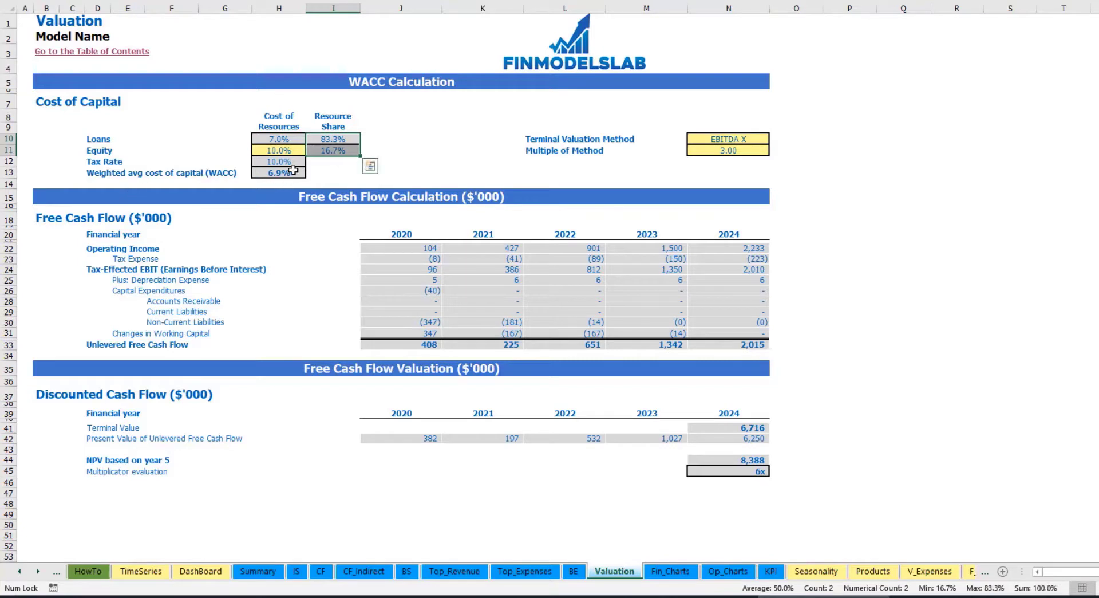
click(284, 172)
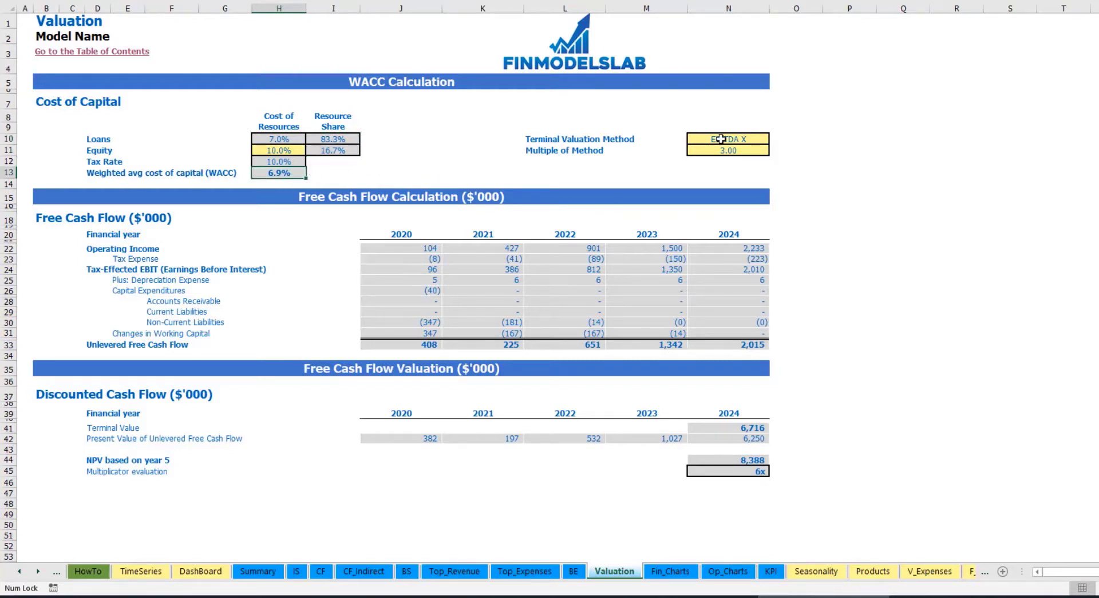
- Change the Terminal Valuation Method to Revenue X and check its multiple
click(742, 141)
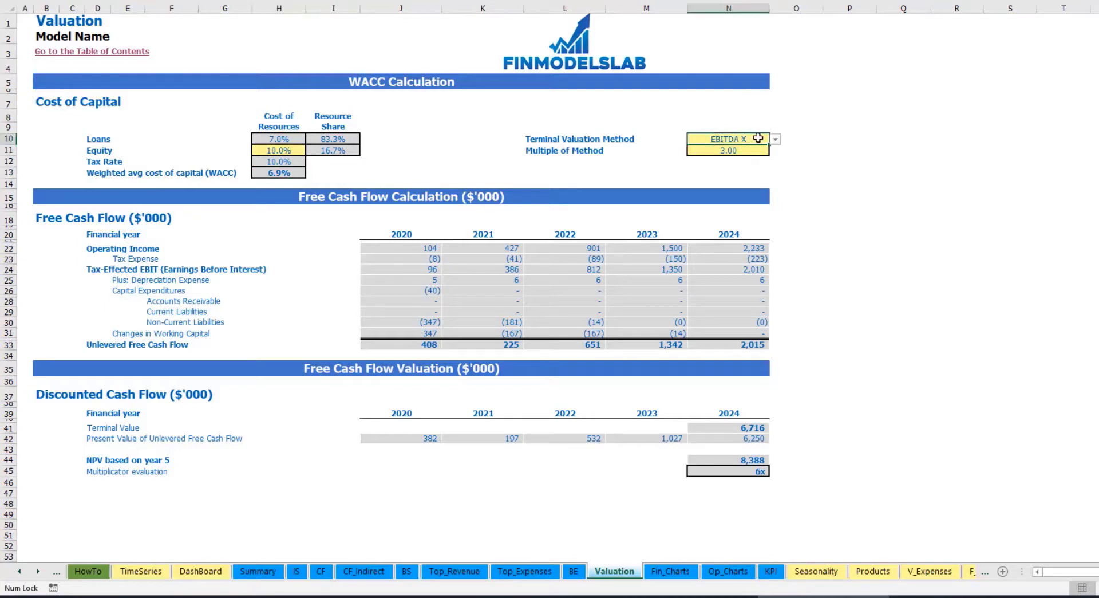
click(776, 139)
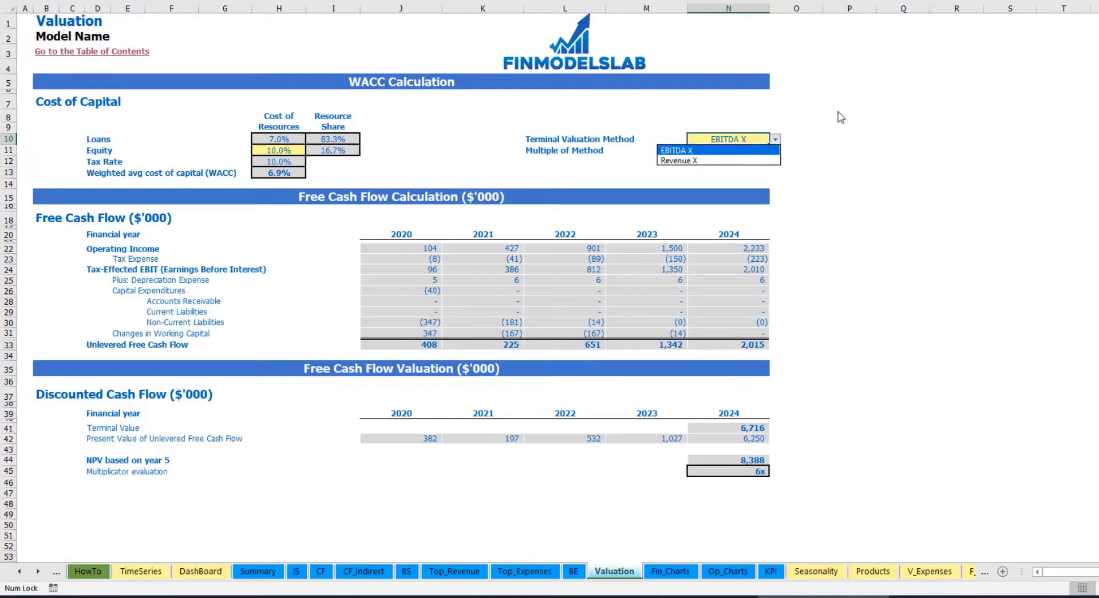
click(758, 161)
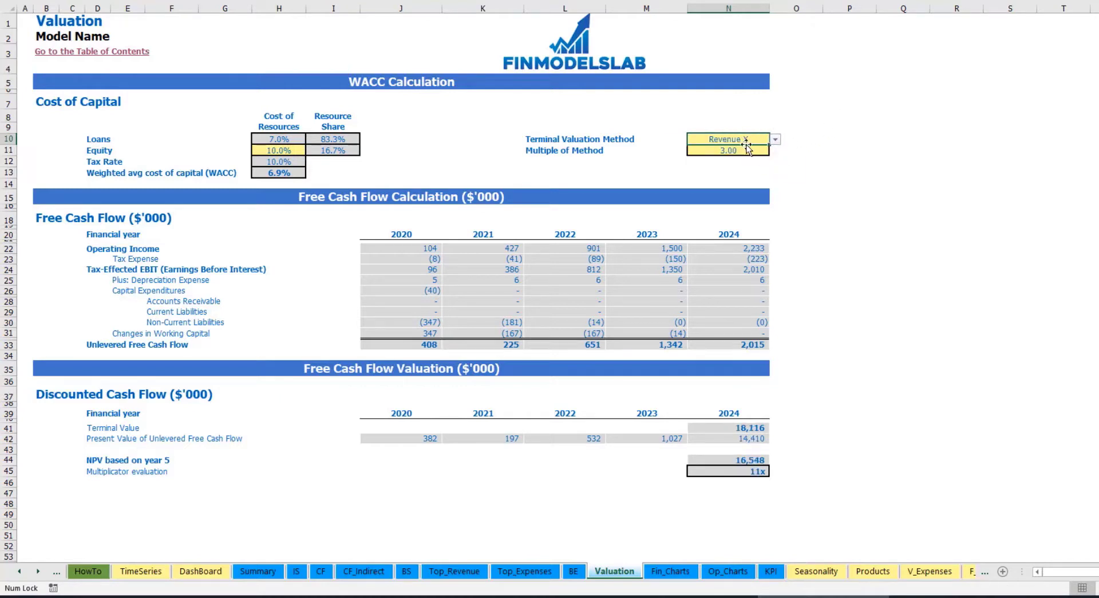
click(718, 150)
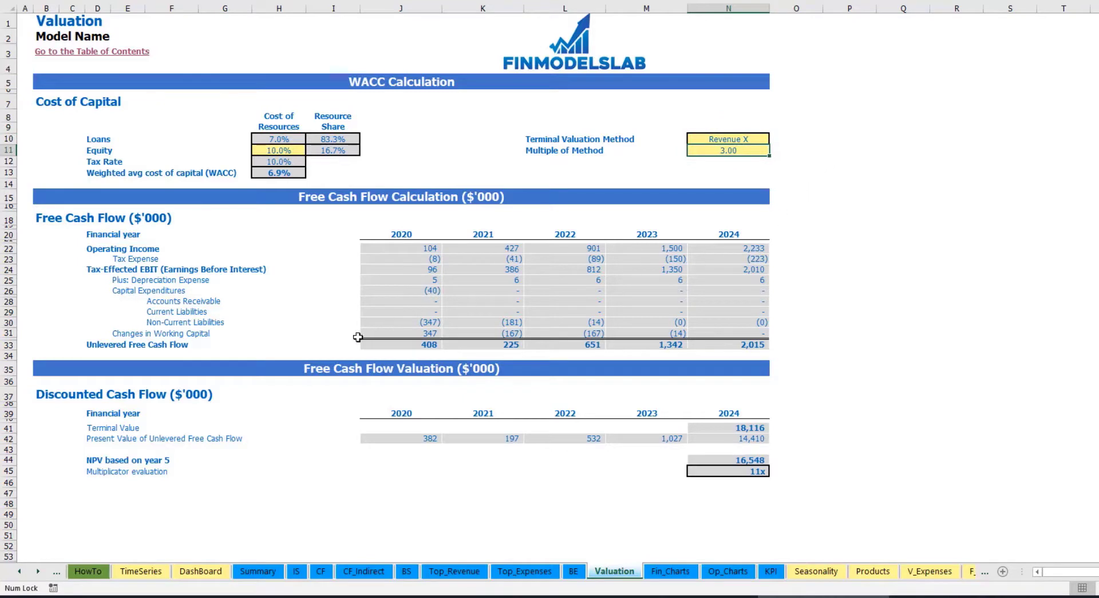
- Examine the terminal value, the five-year unlevered free cash flow and the multiplicator evaluation
click(716, 429)
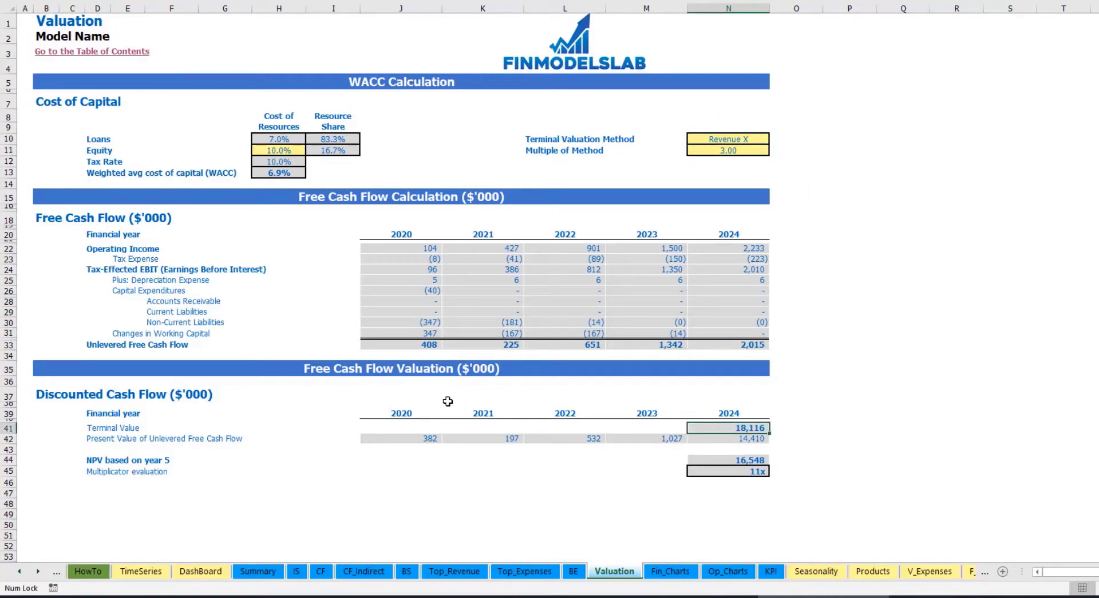
click(384, 344)
drag(485, 356, 727, 346)
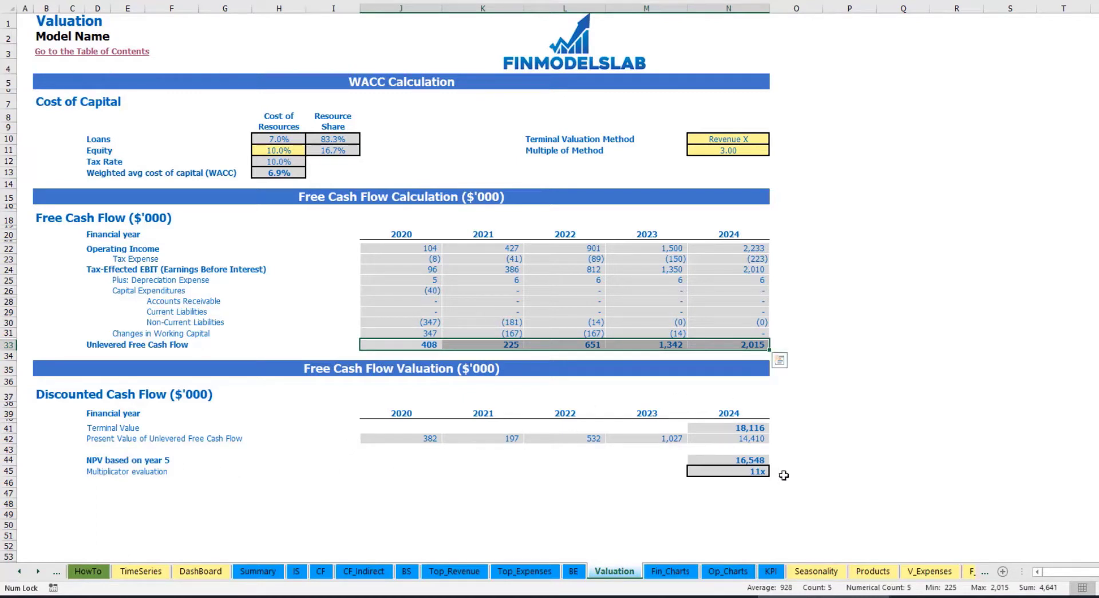
click(750, 471)
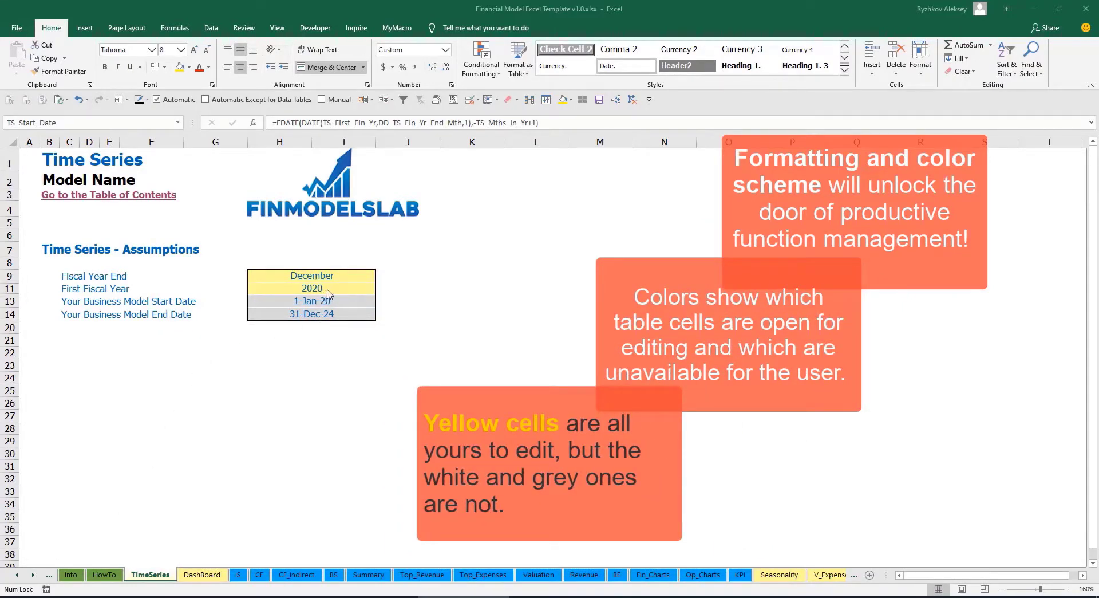
- Survey the colour-coded sheets of the Financial Model Excel Template workbook through to the last one and back to the first
click(33, 575)
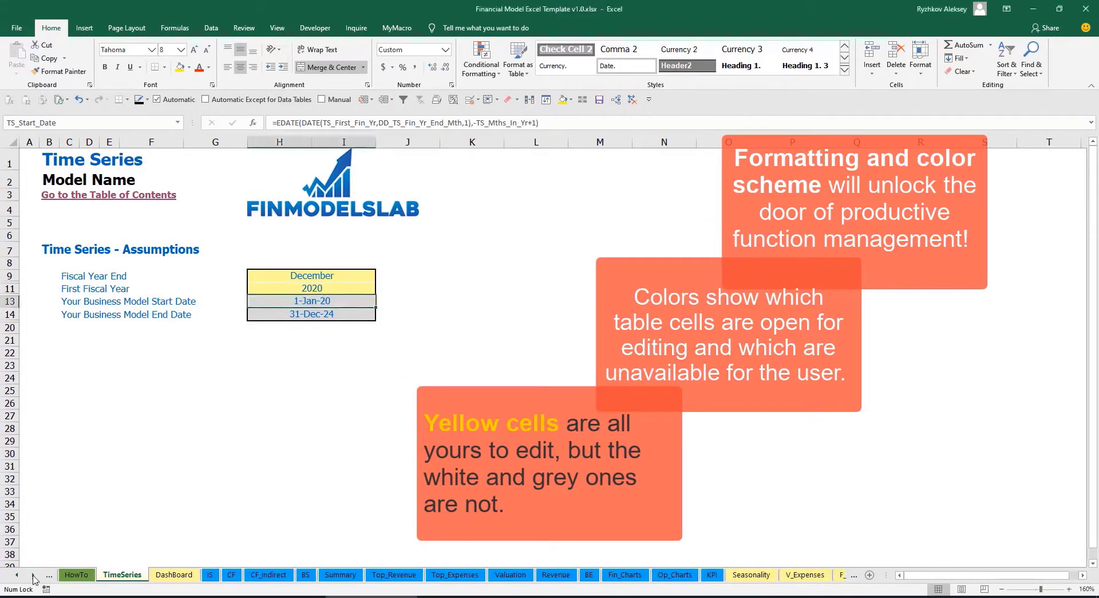
click(33, 575)
click(33, 574)
click(33, 575)
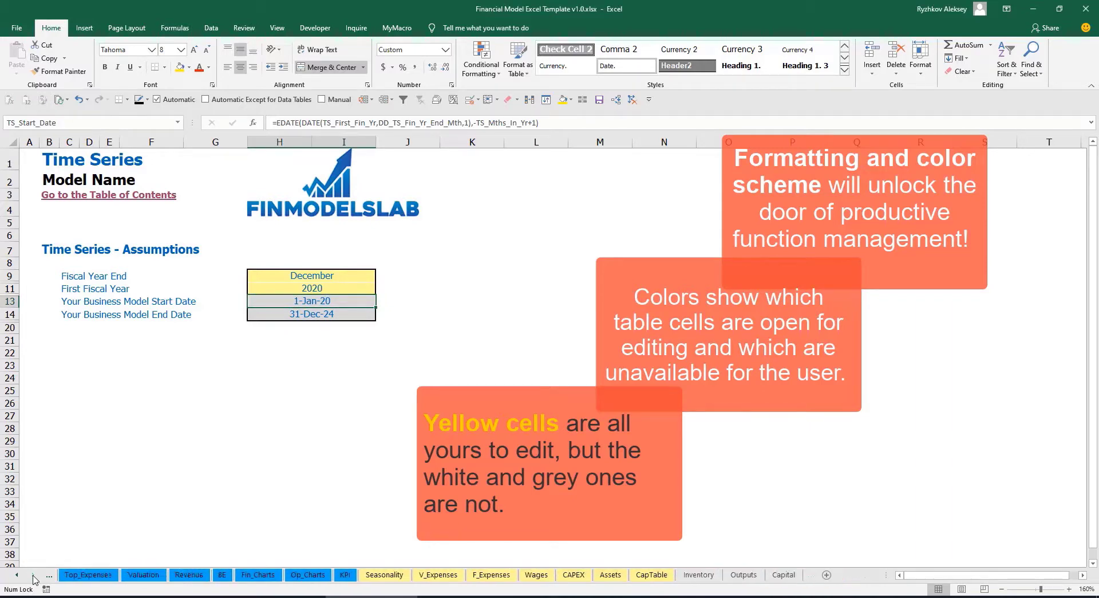
click(18, 578)
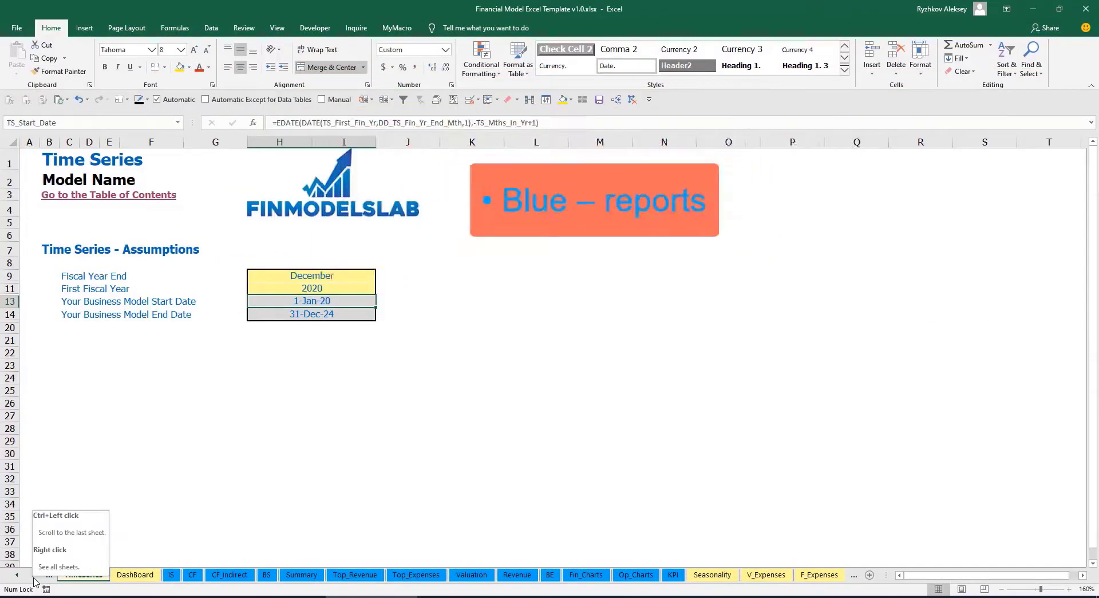
click(33, 575)
click(33, 574)
click(33, 574)
click(34, 574)
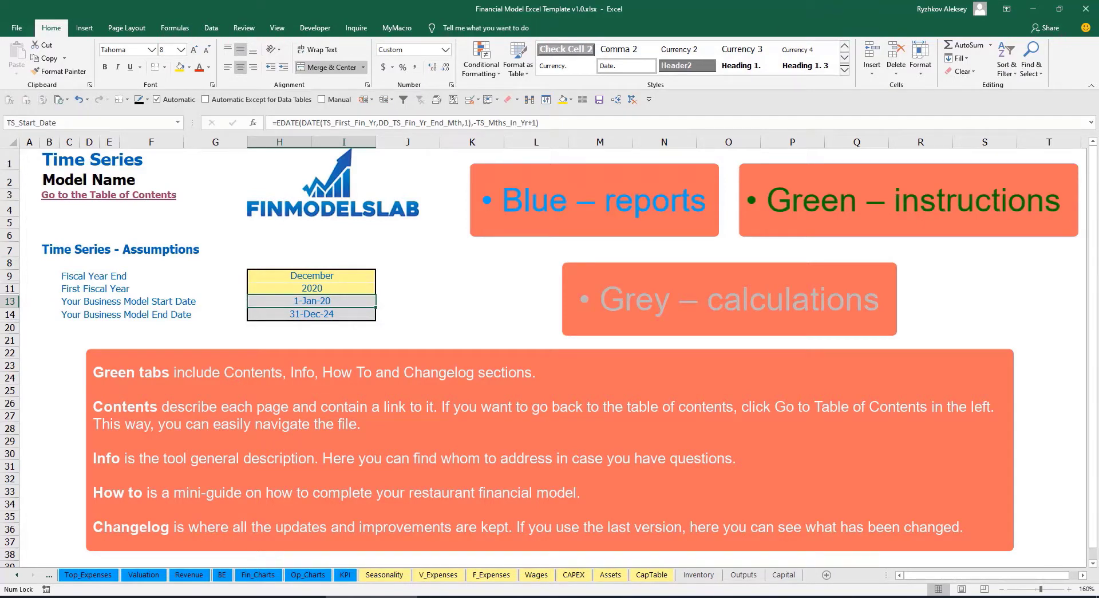
click(16, 574)
click(16, 574)
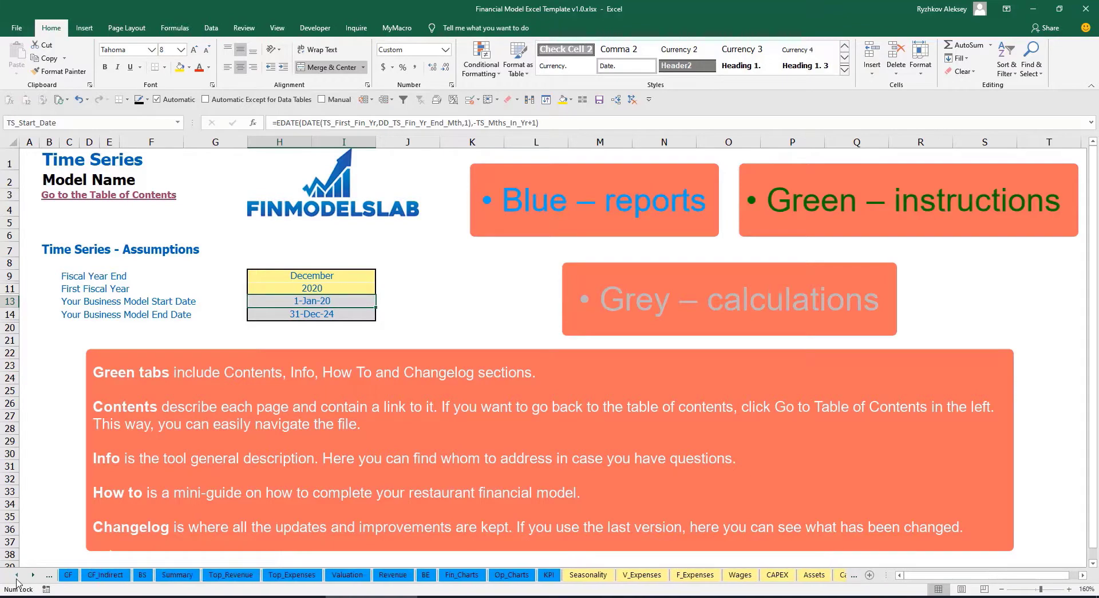
click(16, 576)
click(17, 576)
click(17, 576)
click(18, 577)
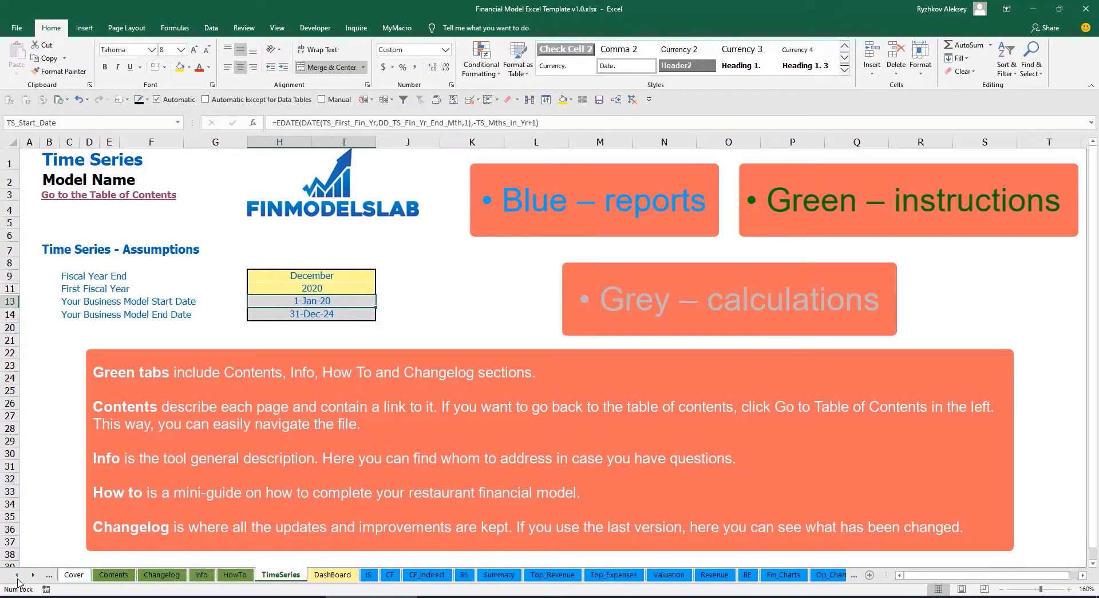
click(17, 575)
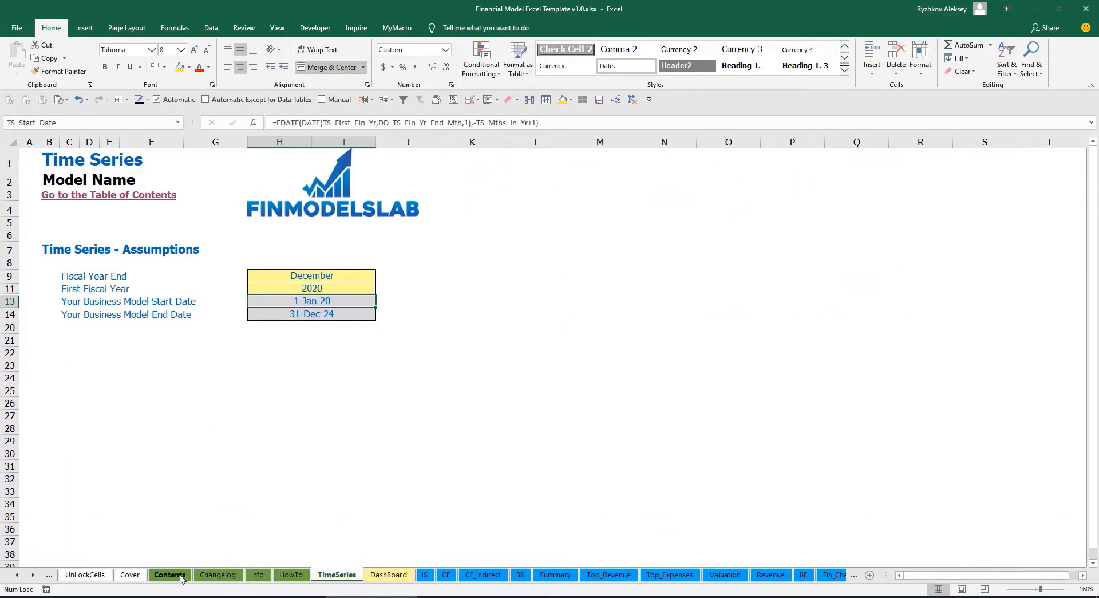
- Follow the Financial Statements Summary link from the Contents sheet, then return to the table of contents
click(170, 575)
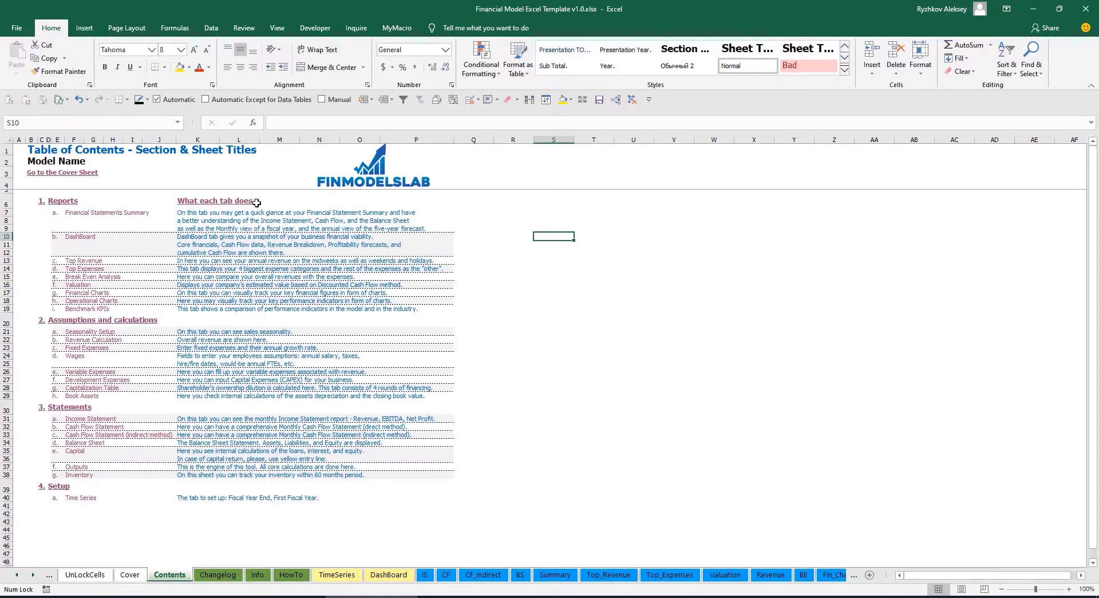
click(98, 217)
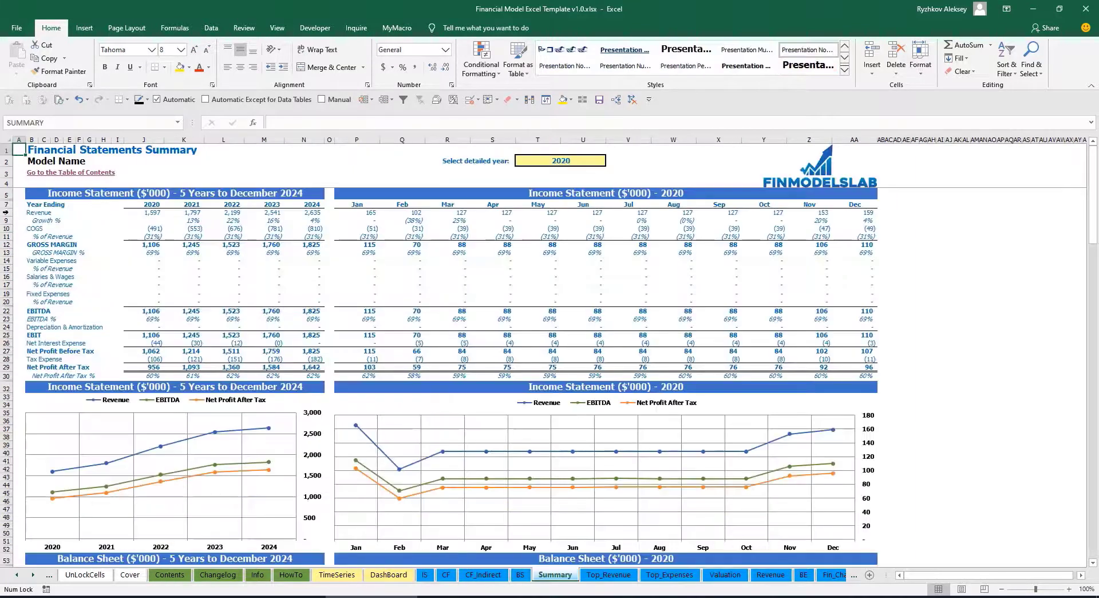
click(36, 175)
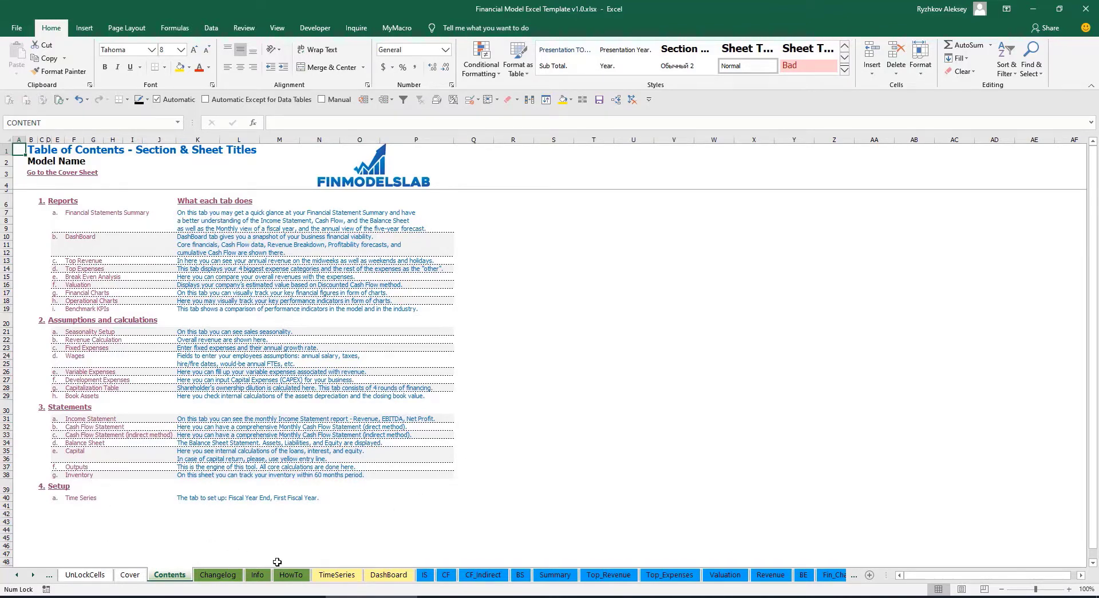
- Read through the HowTo sheet's instructions, from the business model principles to the later assumption and report sections
click(291, 575)
scroll(112, 316, up, 20)
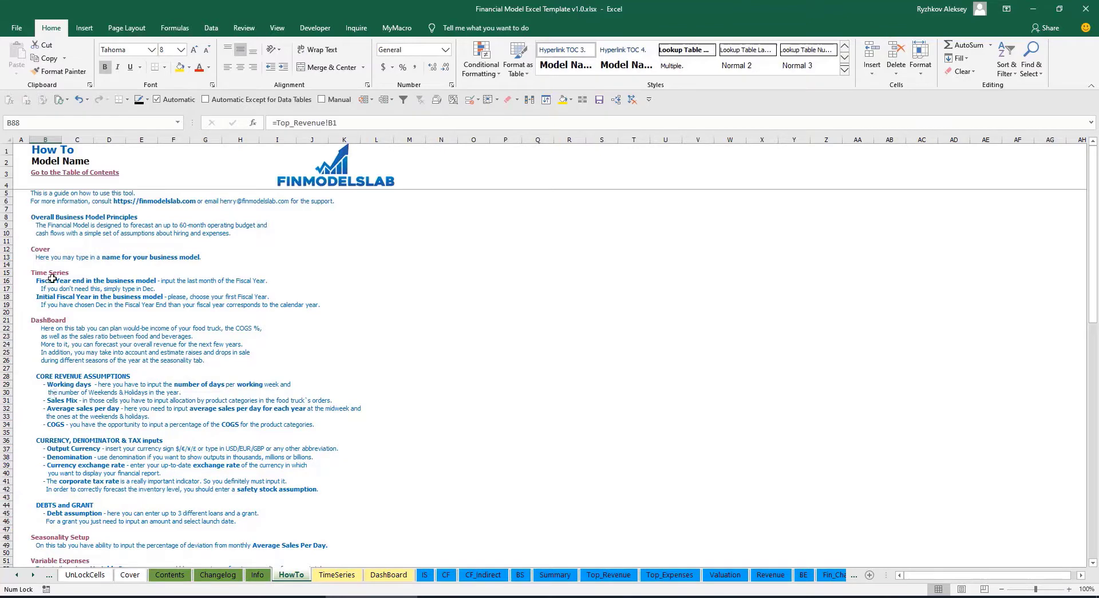
scroll(58, 384, down, 3)
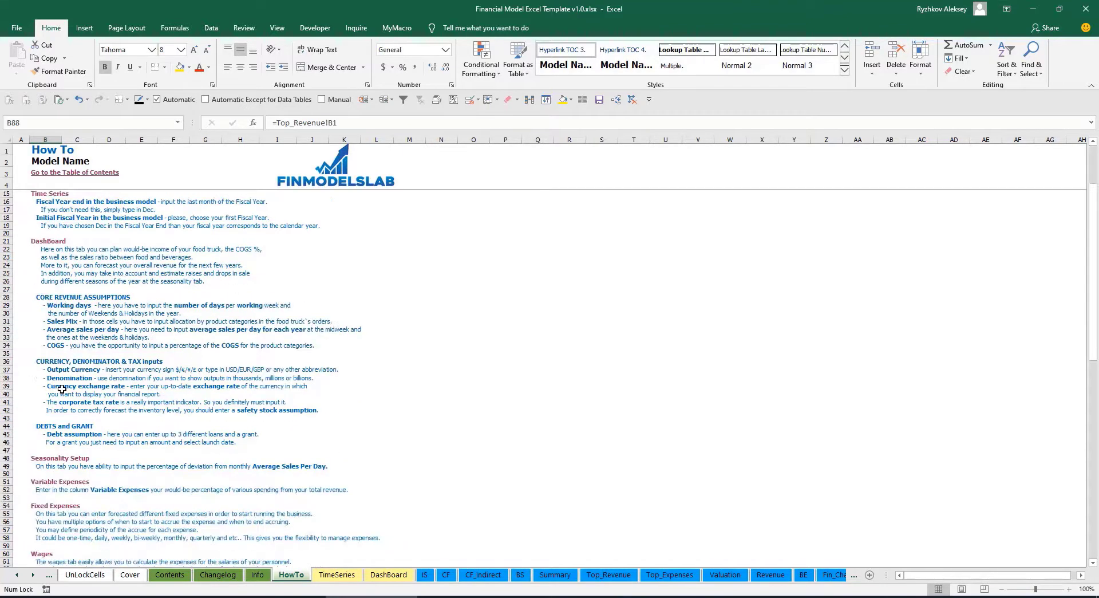
scroll(65, 414, down, 3)
scroll(58, 447, down, 6)
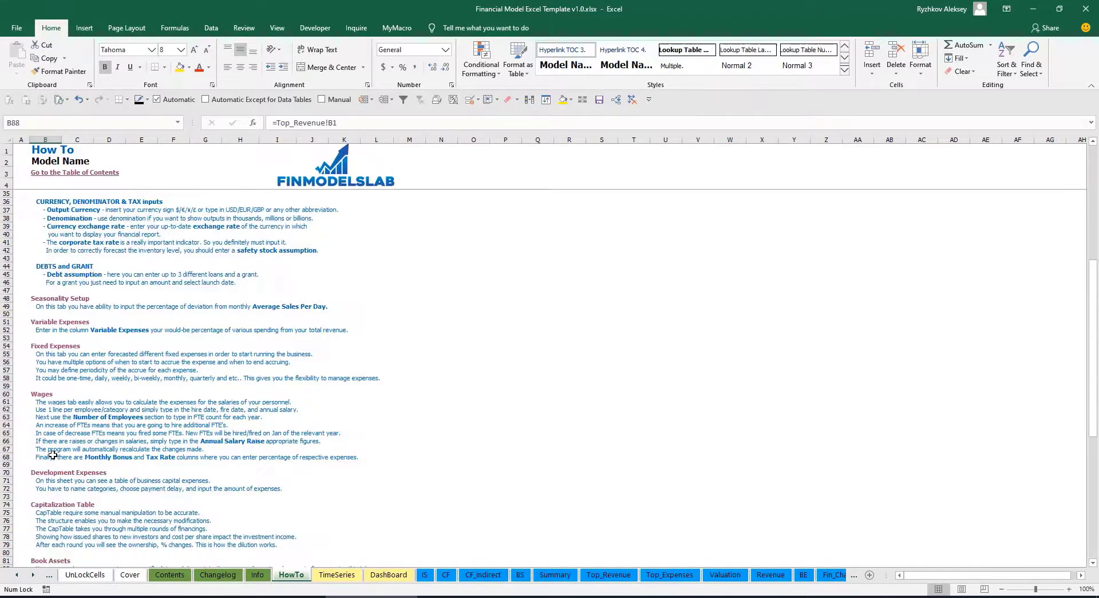
scroll(57, 453, up, 12)
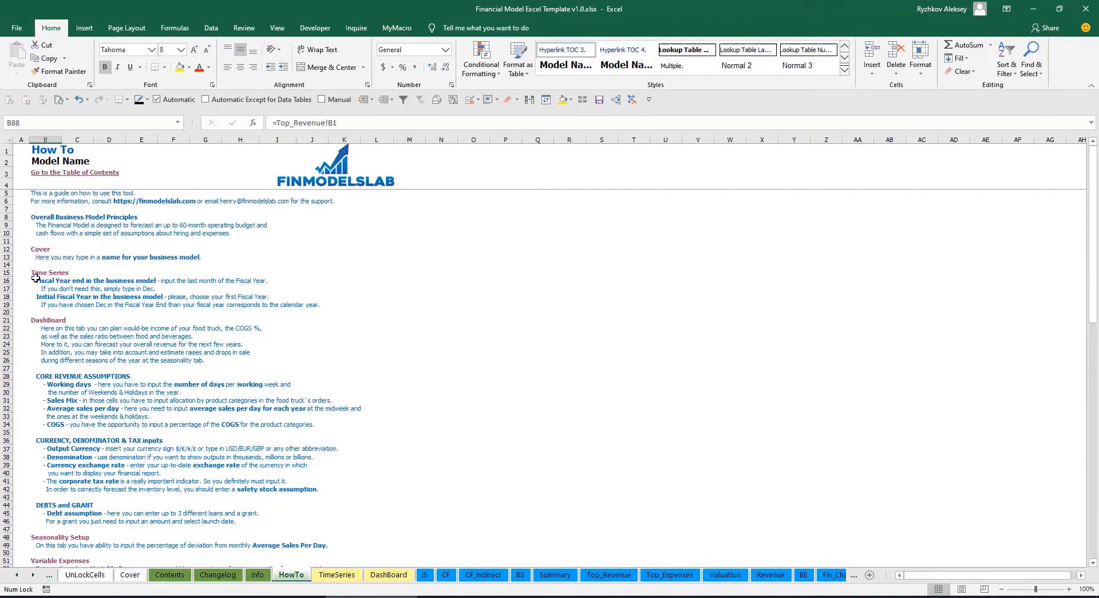
scroll(46, 349, down, 9)
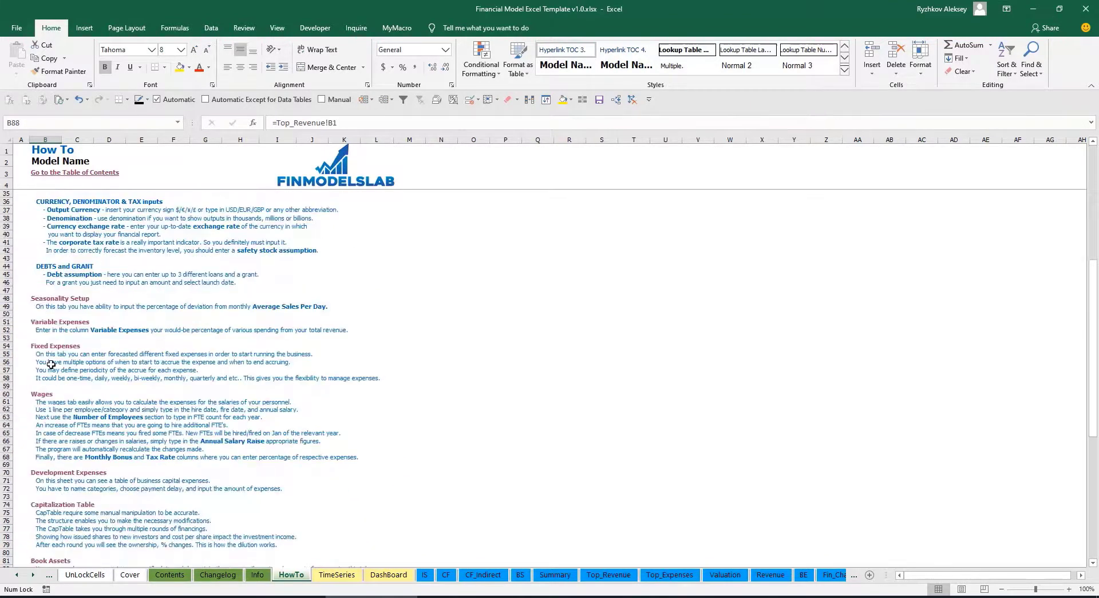
scroll(51, 326, down, 3)
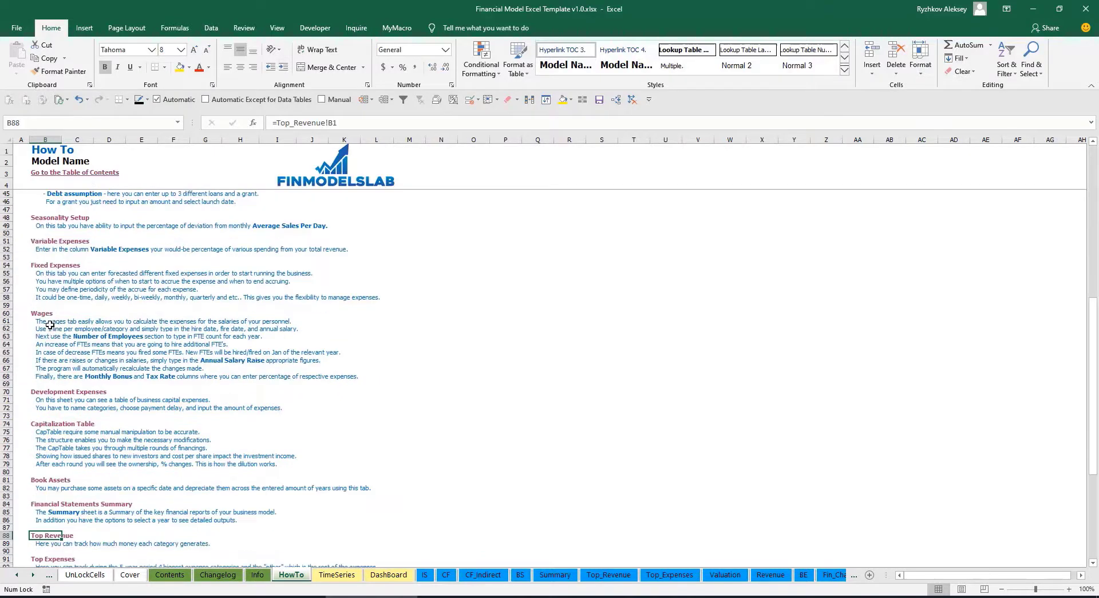
click(39, 481)
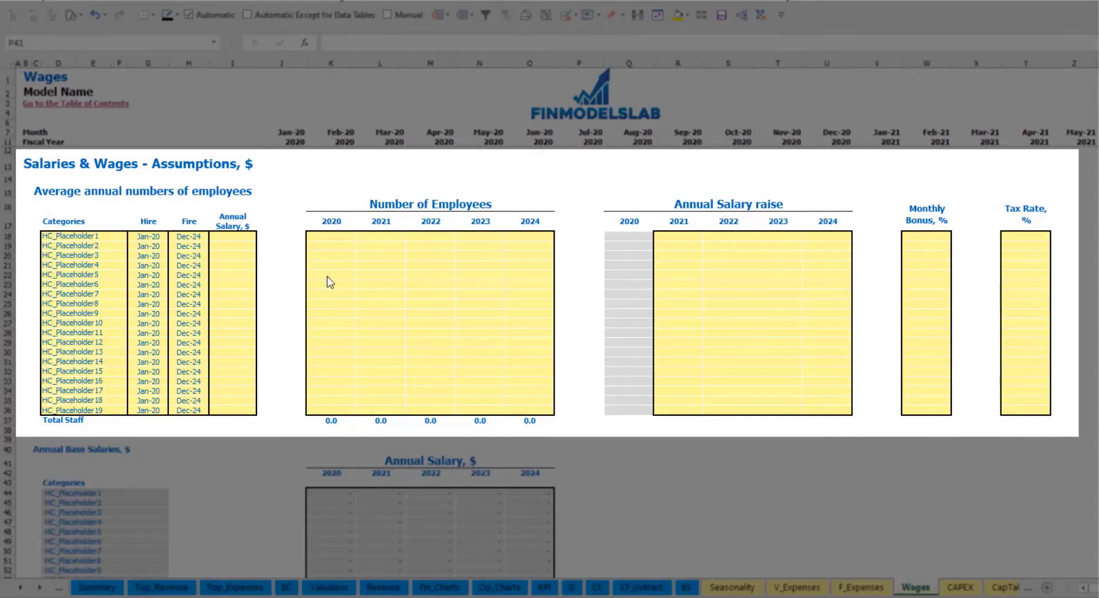
- On the Wages sheet, name the first staff category CFO and set its hire date to Mar-20
click(112, 236)
text(CF)
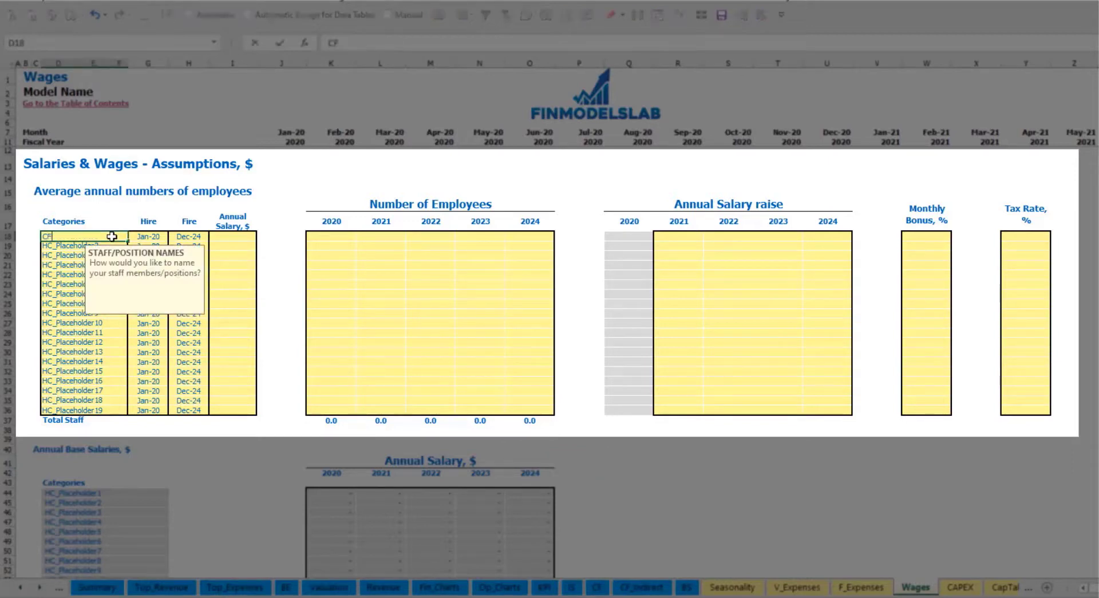
text(O)
key(Return)
click(152, 236)
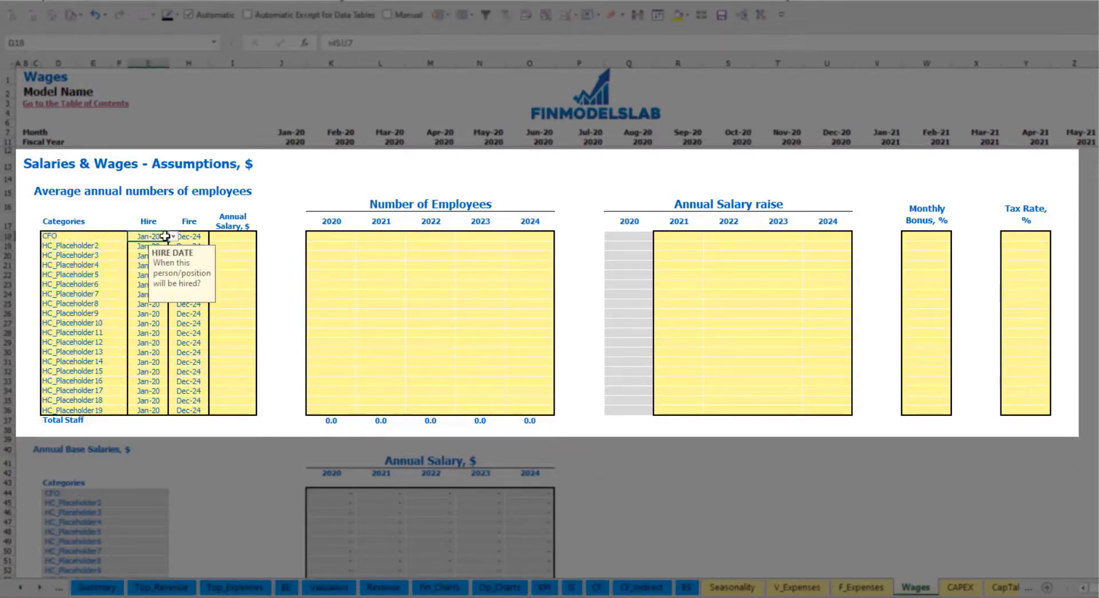
click(172, 236)
click(143, 264)
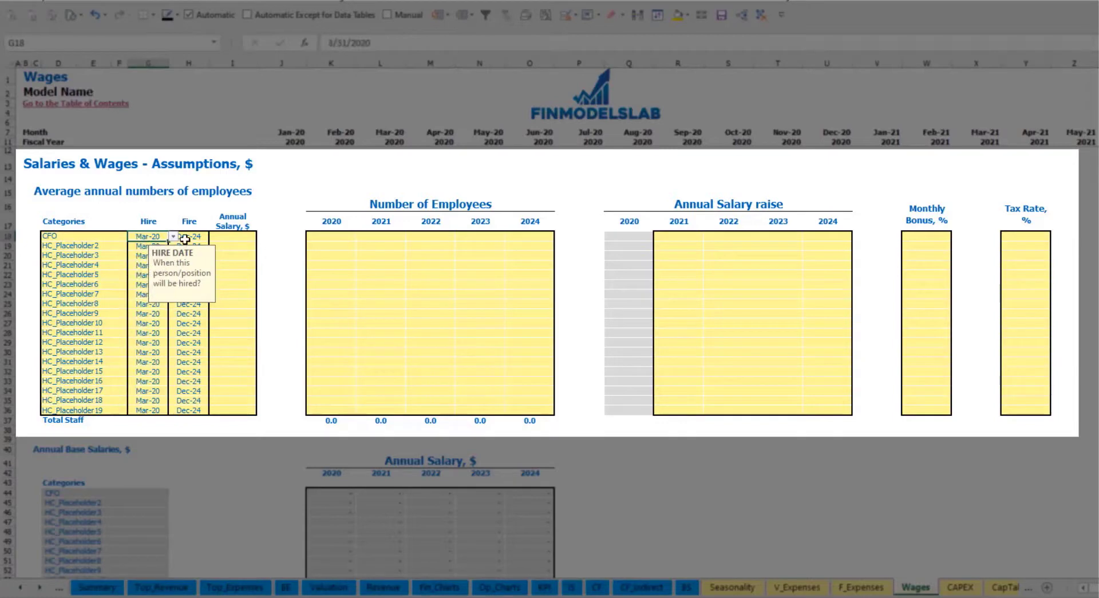
click(194, 236)
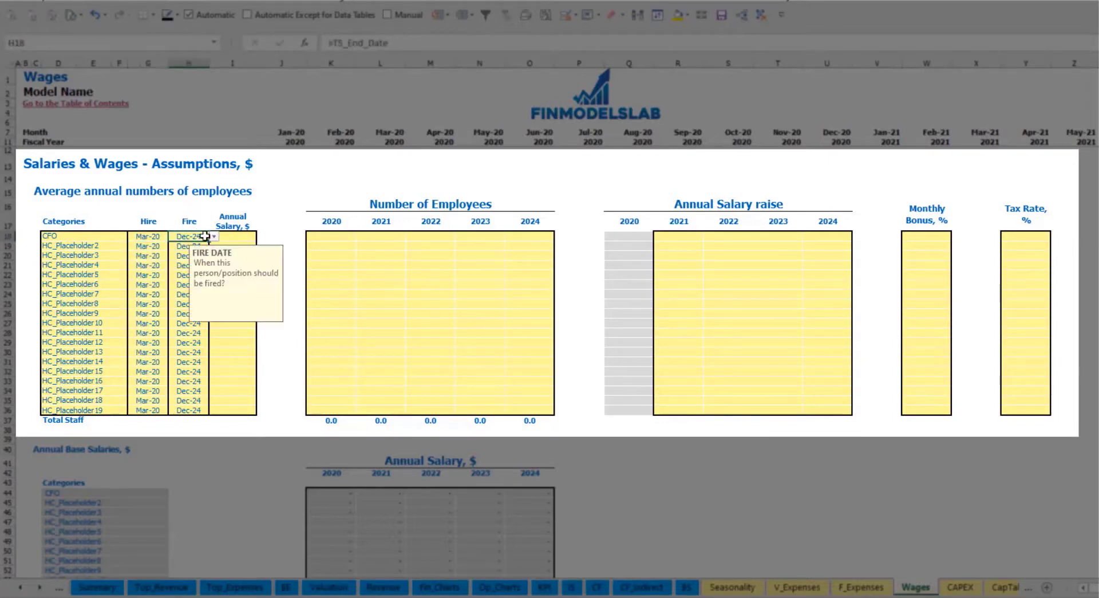
- Set the CFO's annual salary to 50,000
click(236, 237)
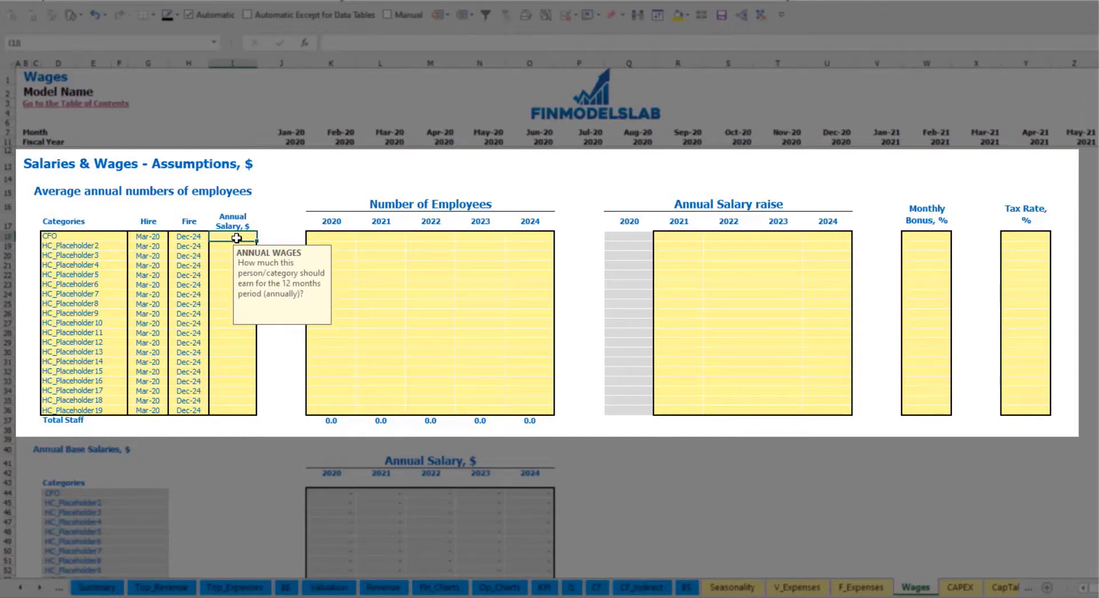
text(50,)
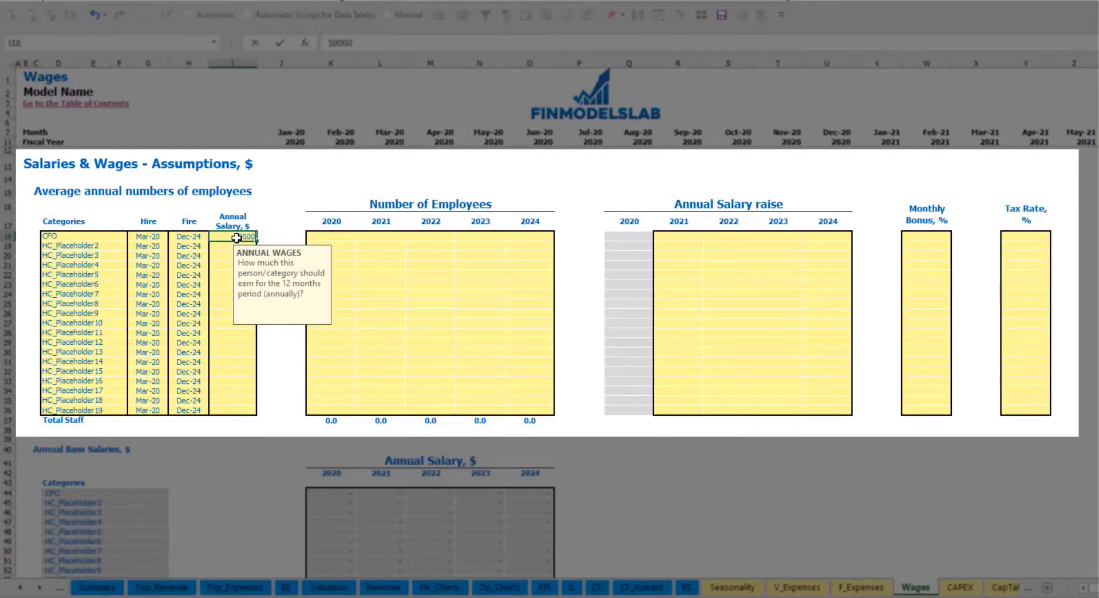
text(000)
key(Return)
- Enter 1 employee for the CFO in each year from 2020 to 2024
click(344, 240)
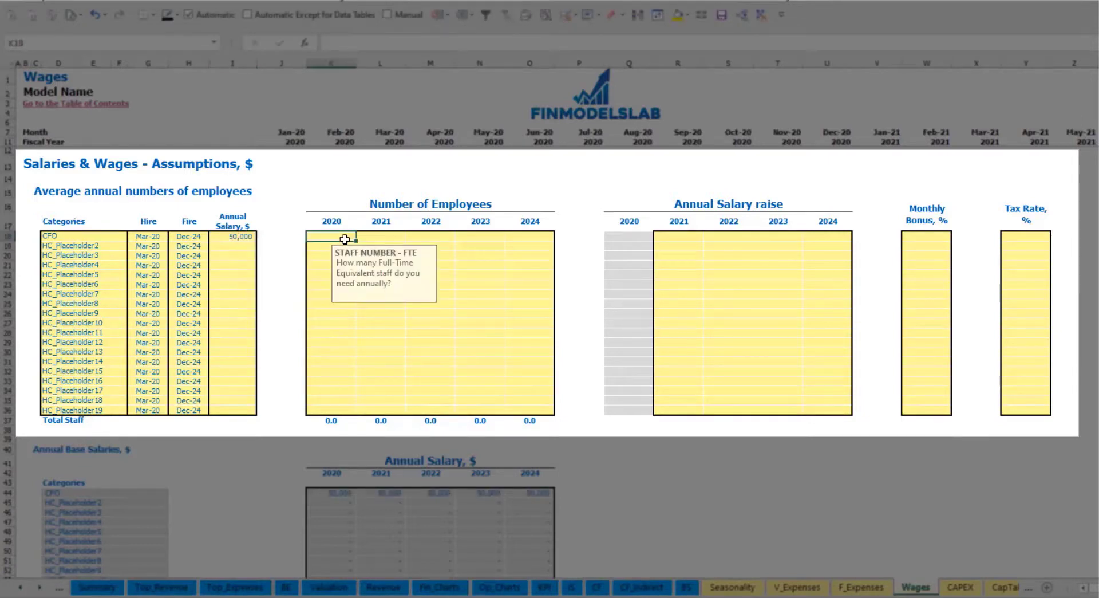
key(Right)
text(1)
key(Right)
text(1)
key(Right)
text(1)
key(Right)
text(1)
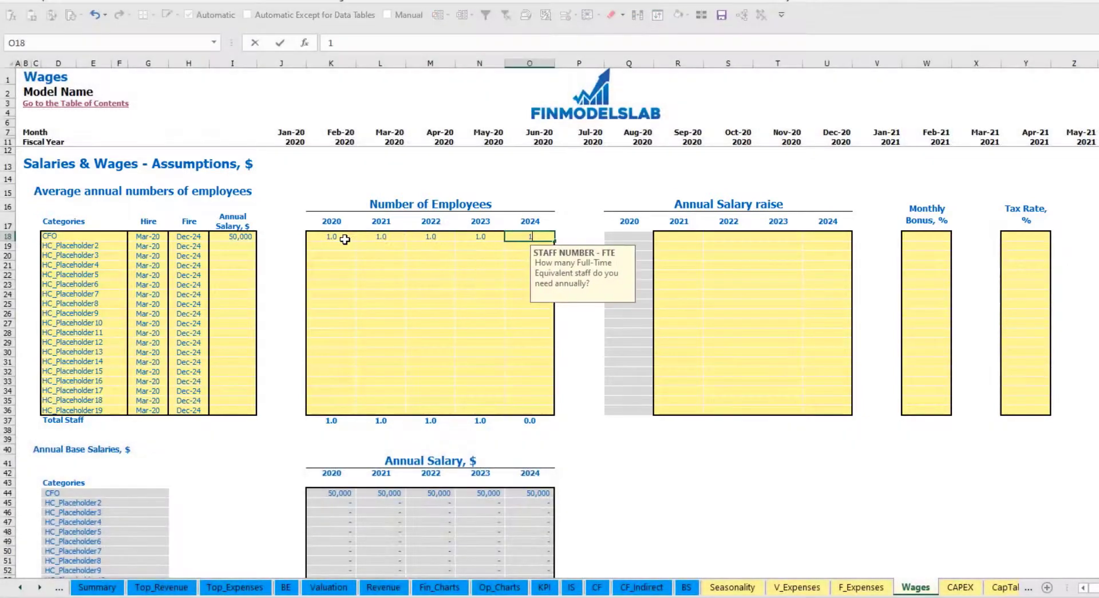
key(Right)
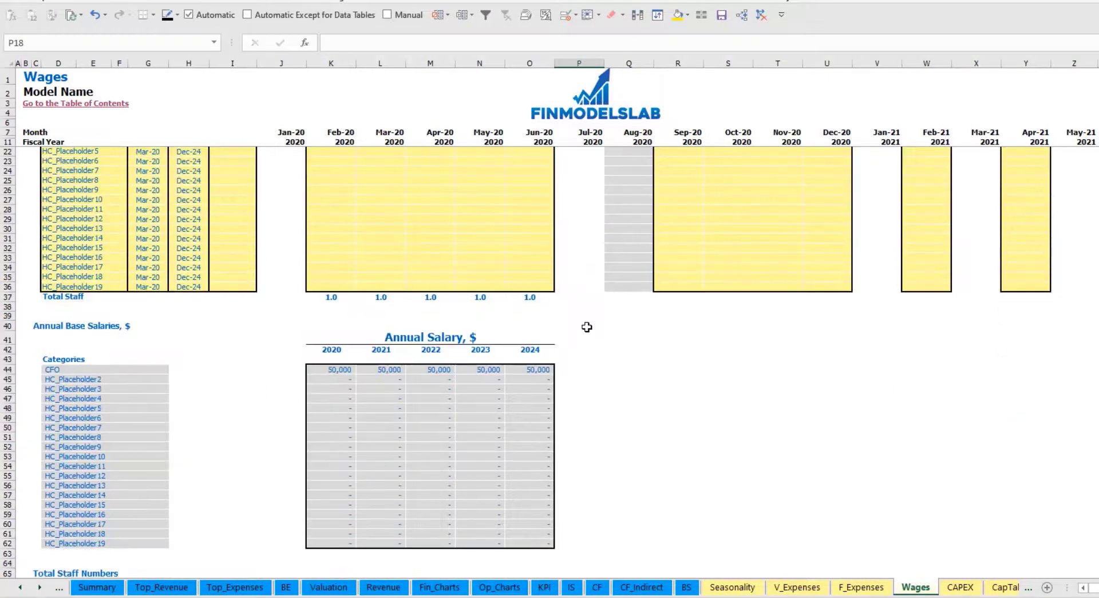
- Check the CFO's monthly Total Staff Numbers across the whole forecast, then return to the salary assumptions
scroll(453, 397, down, 13)
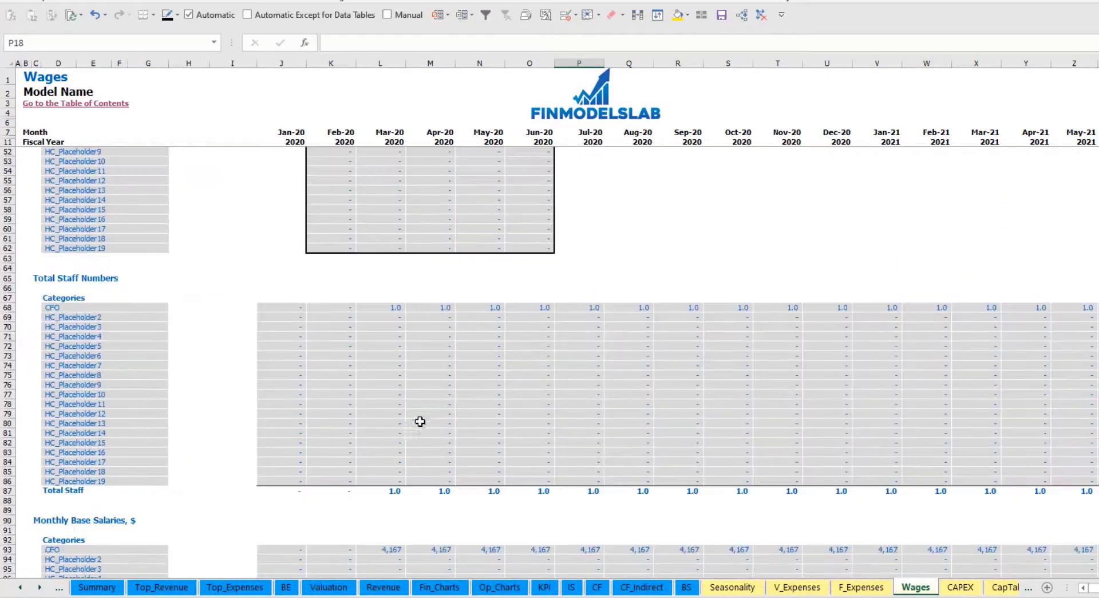
click(393, 309)
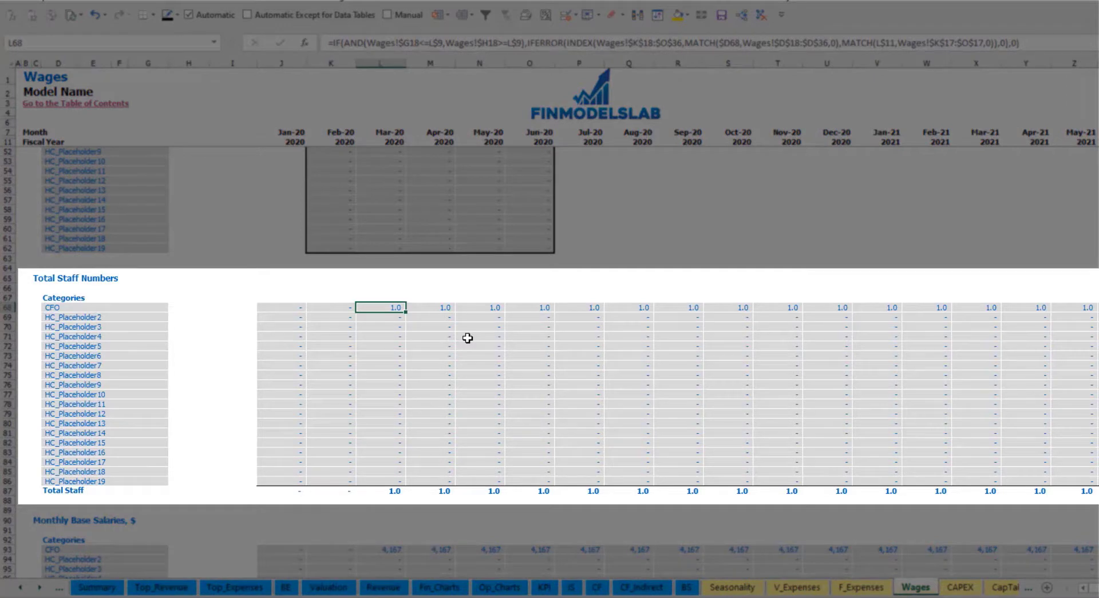
key(ctrl+Right)
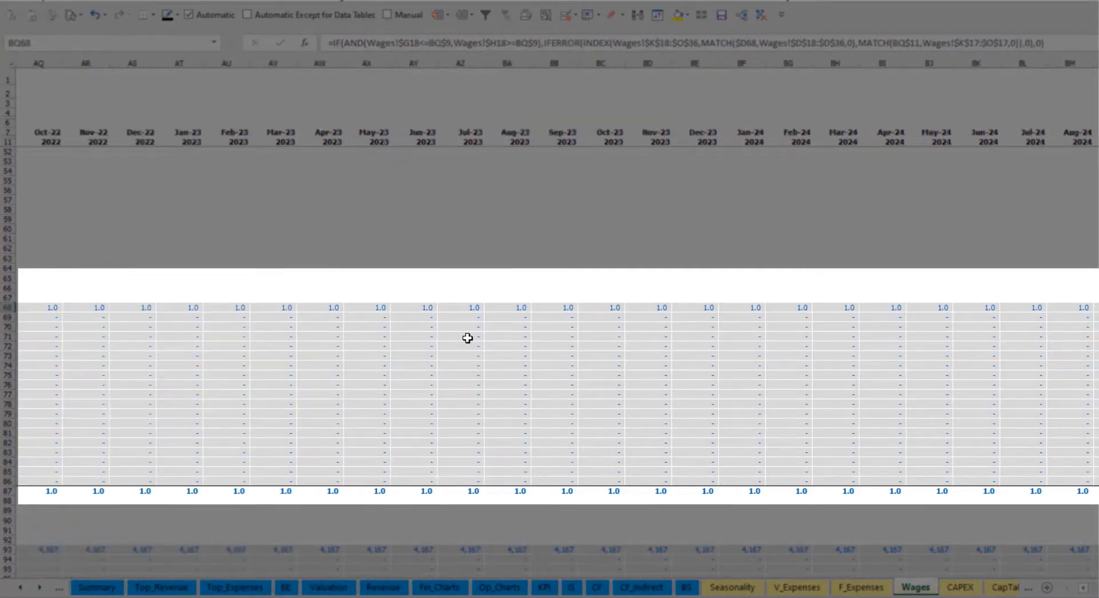
key(Home)
scroll(453, 366, up, 13)
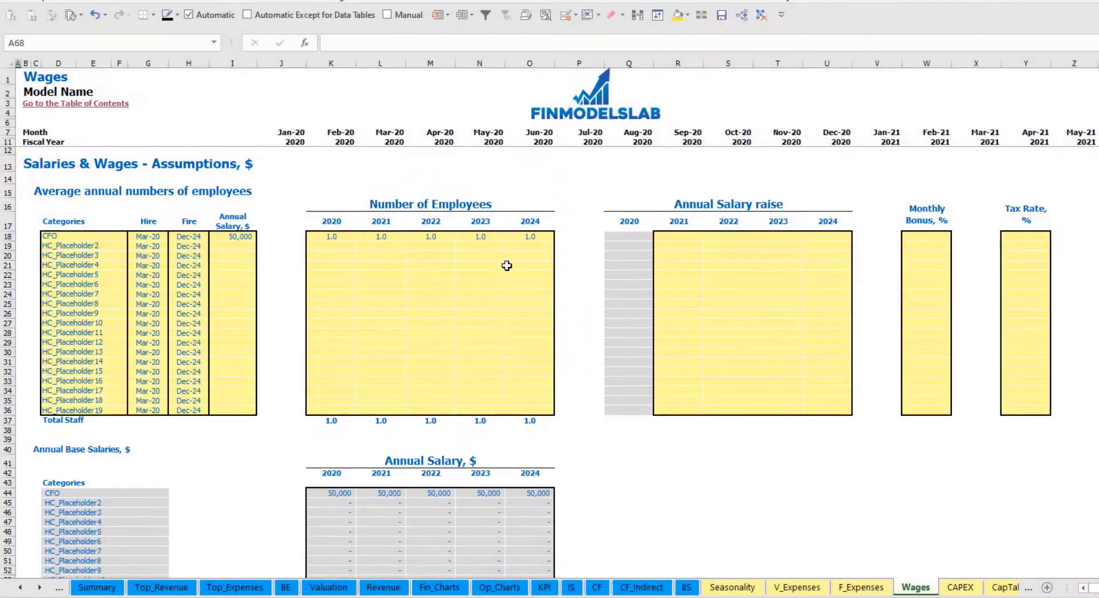
- Set the CFO's annual salary raise to 5% for 2021 and copy it to 2022 through 2024
click(683, 238)
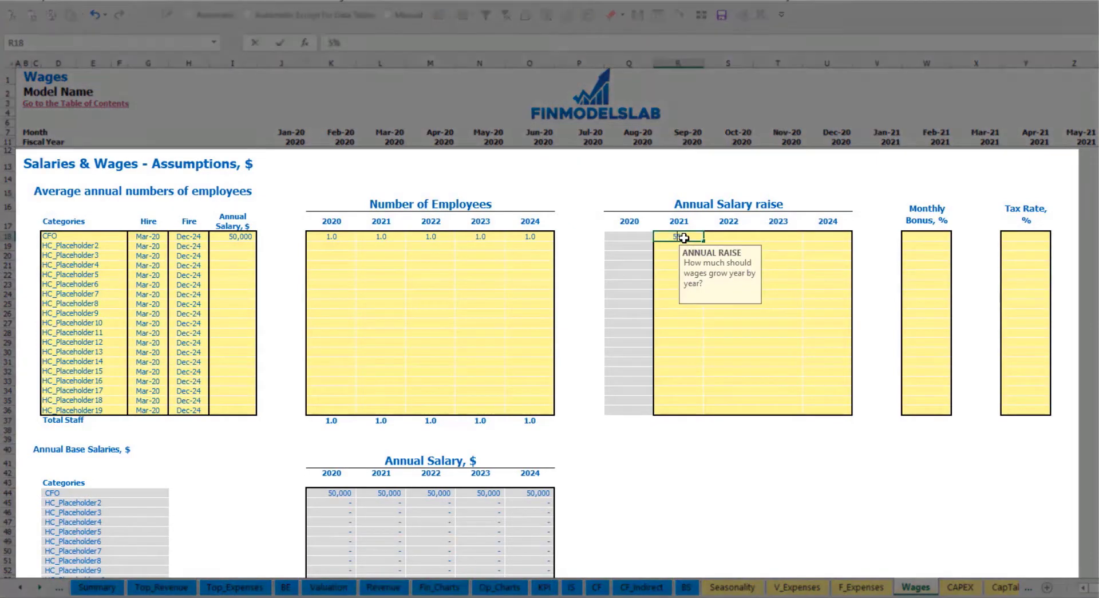
key(ctrl+c)
key(Right)
key(shift+Right)
key(shift+Right)
key(ctrl+v)
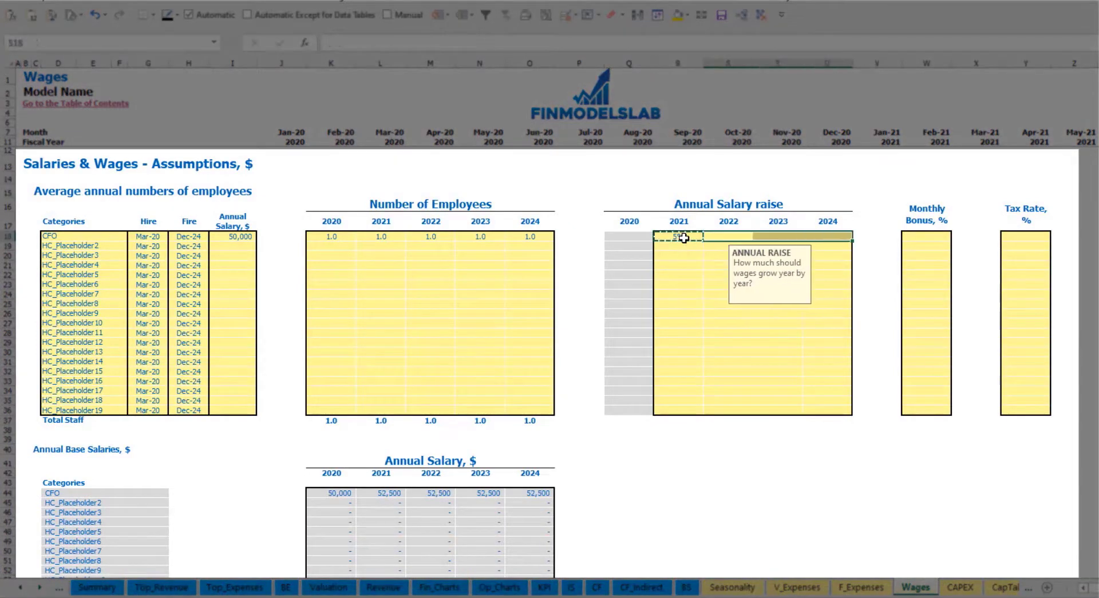
- Compare the CFO's yearly Annual Base Salaries with the starting salary and the annual raise percentages
click(607, 457)
drag(336, 496, 525, 493)
click(390, 506)
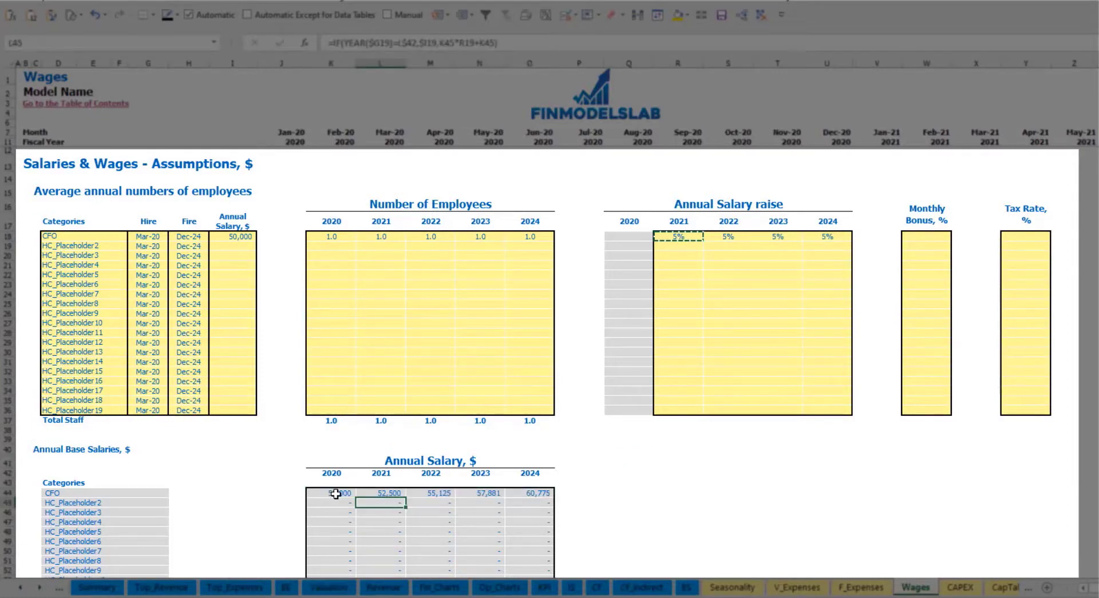
click(241, 238)
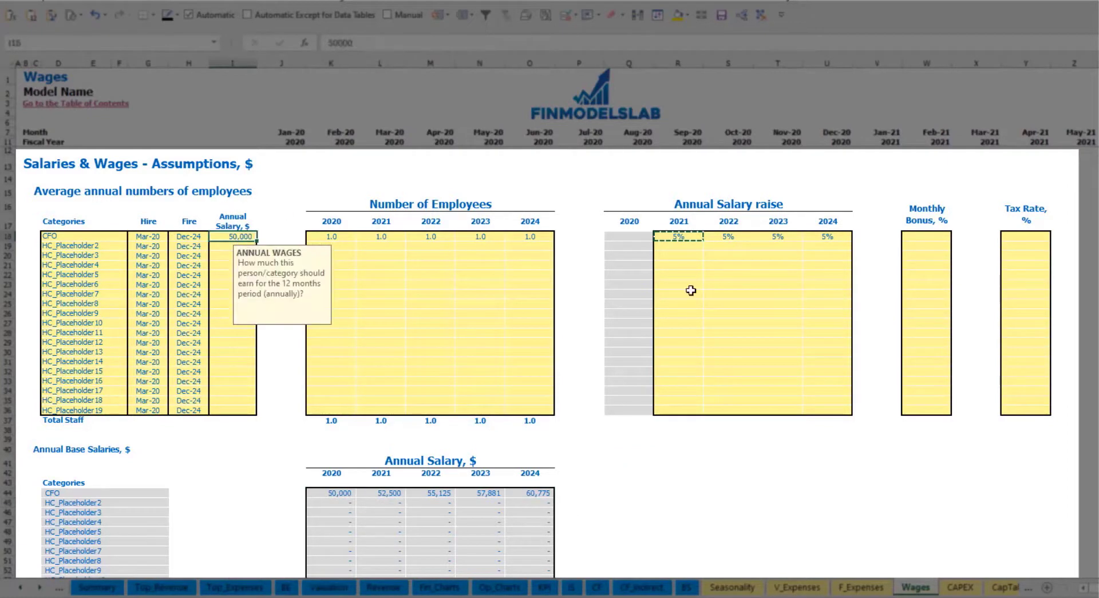
drag(703, 239, 823, 237)
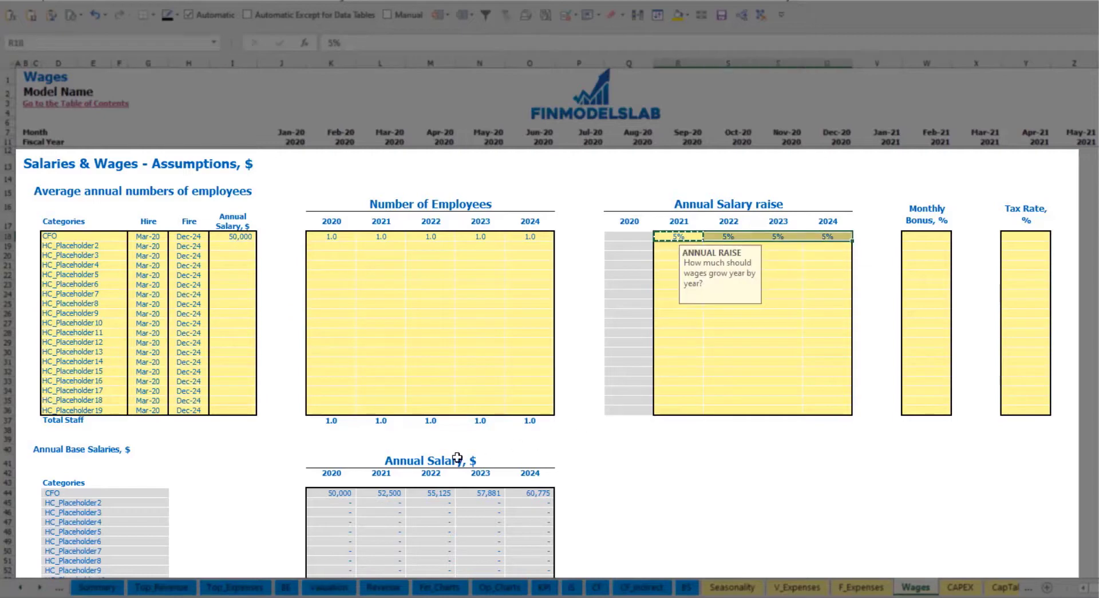
click(379, 492)
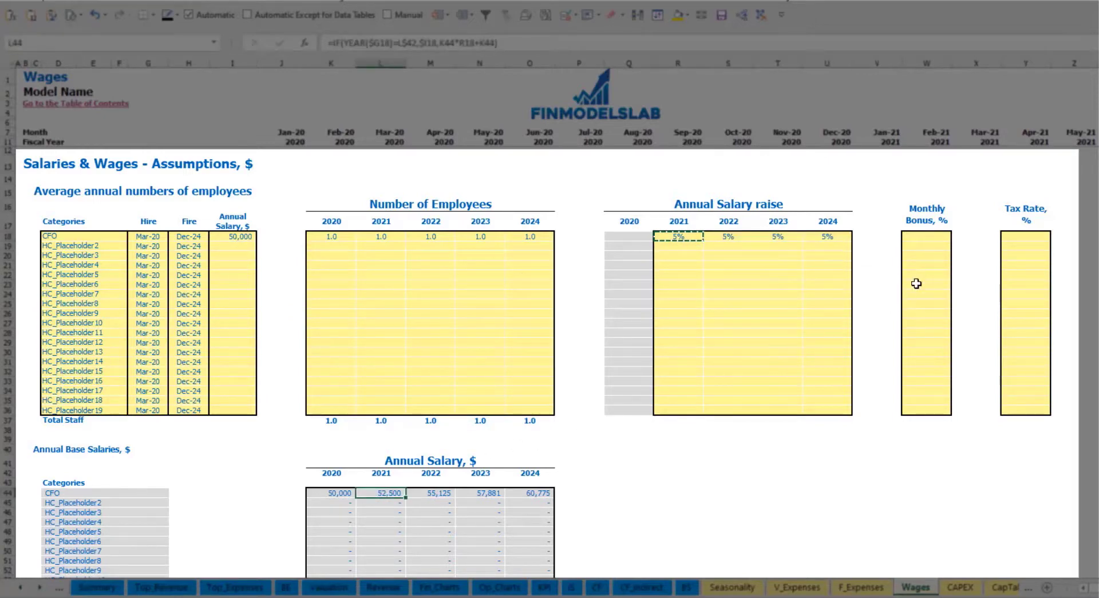
- Set the CFO's monthly bonus to 10% and tax rate to 5%
click(932, 236)
text(10)
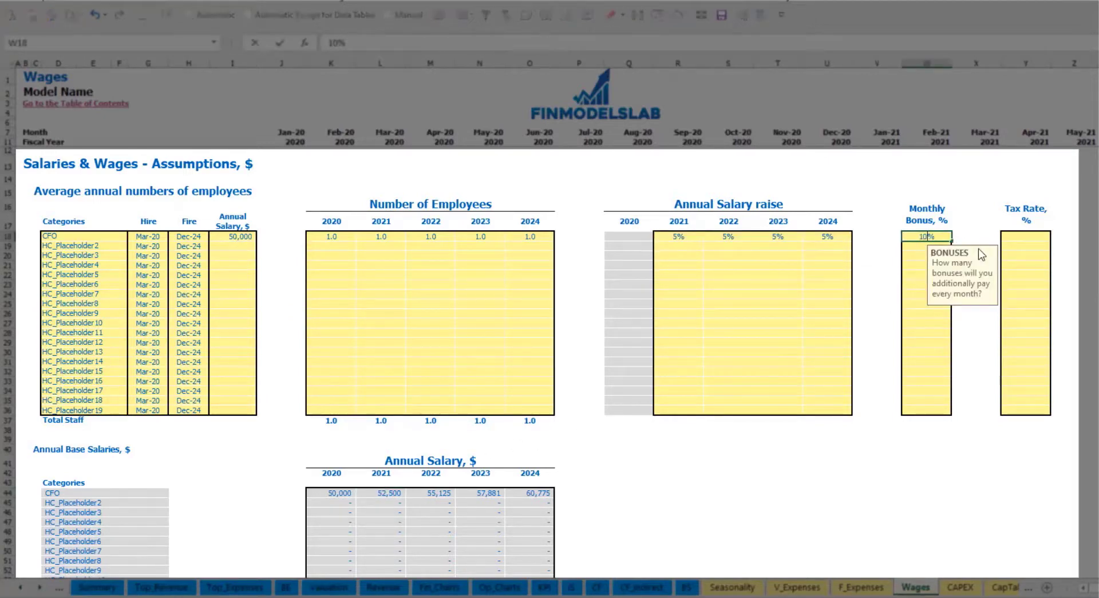
key(Return)
click(1036, 234)
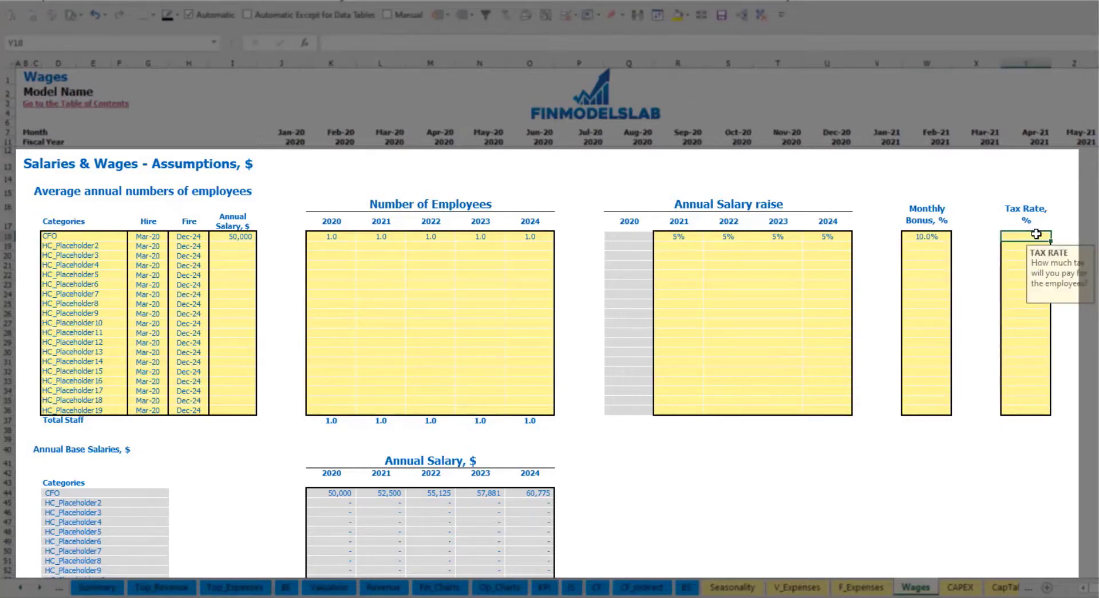
text(5)
key(Return)
- Examine the CFO row and its formula in the Monthly Base Salaries table
scroll(434, 357, down, 17)
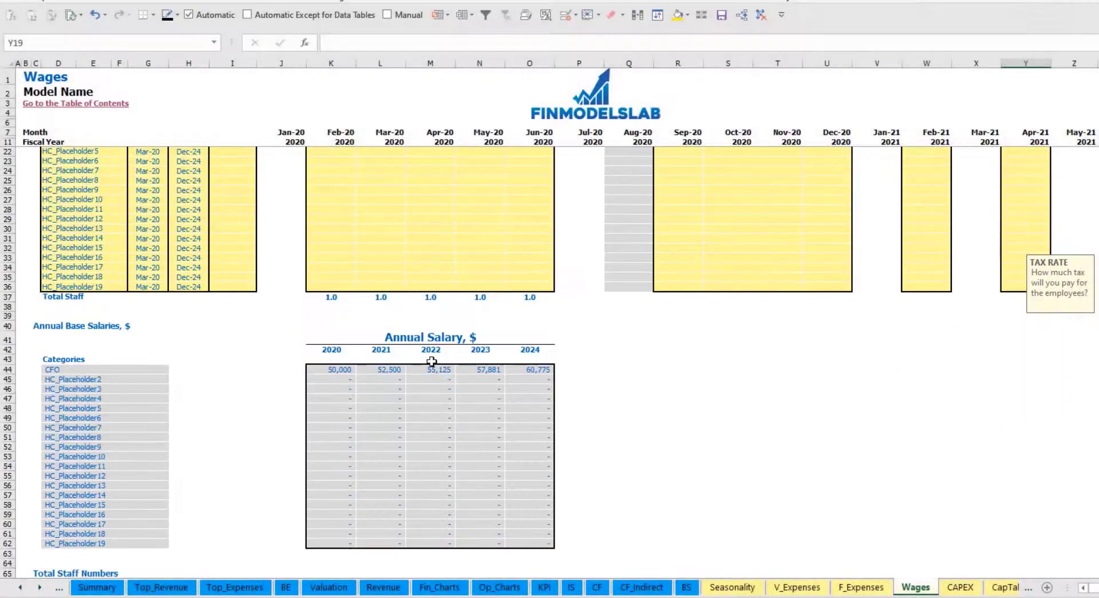
scroll(13, 459, down, 3)
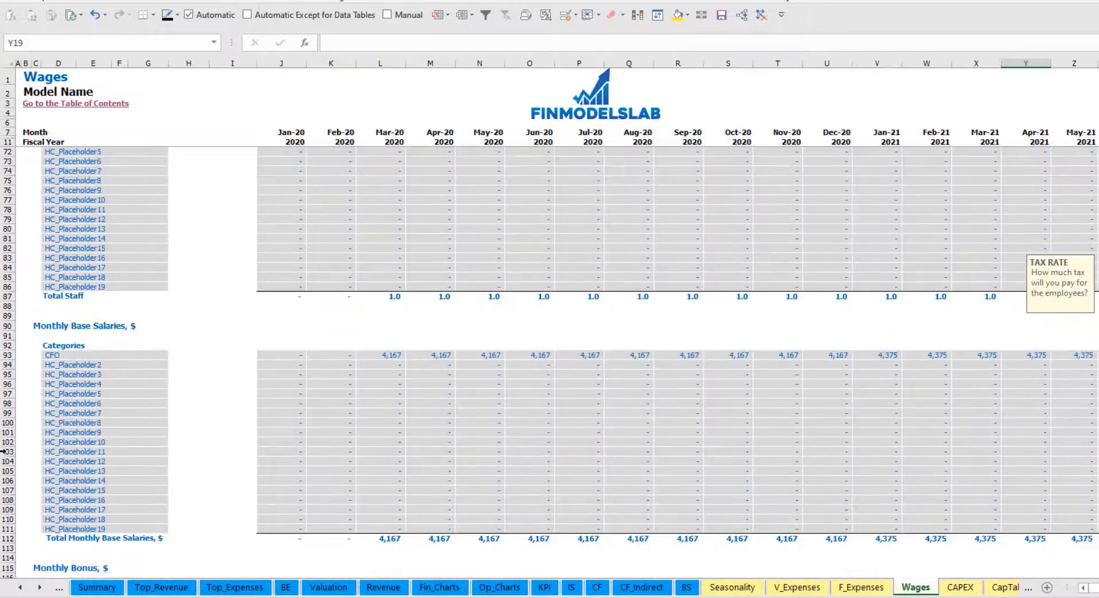
click(6, 355)
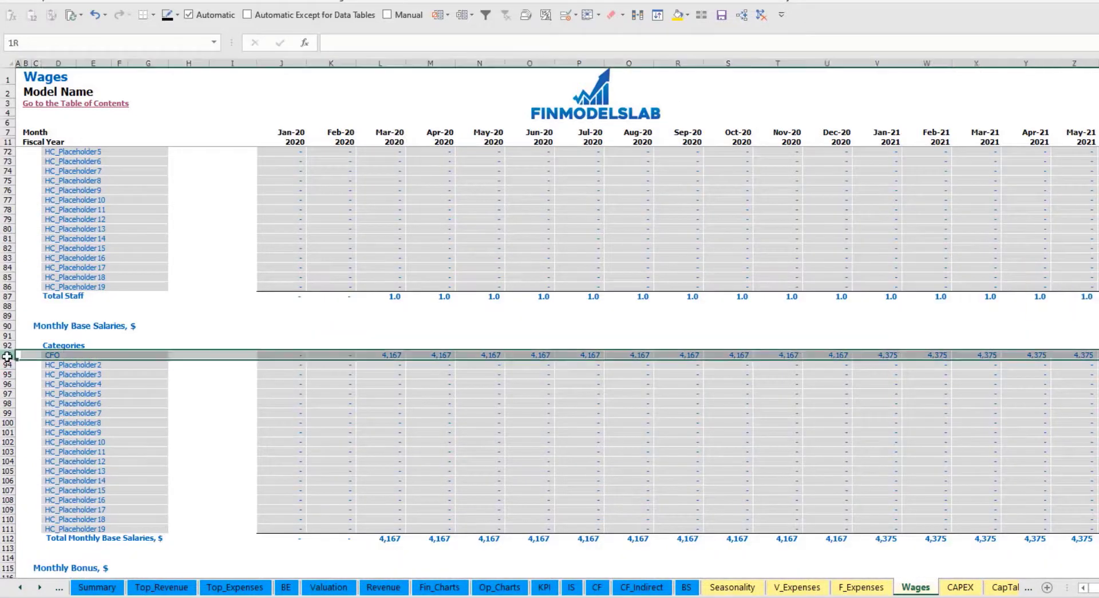
click(393, 355)
- Inspect the CFO's Monthly Bonus row and formula, and the CFO row in Monthly Base Taxes
scroll(158, 428, down, 7)
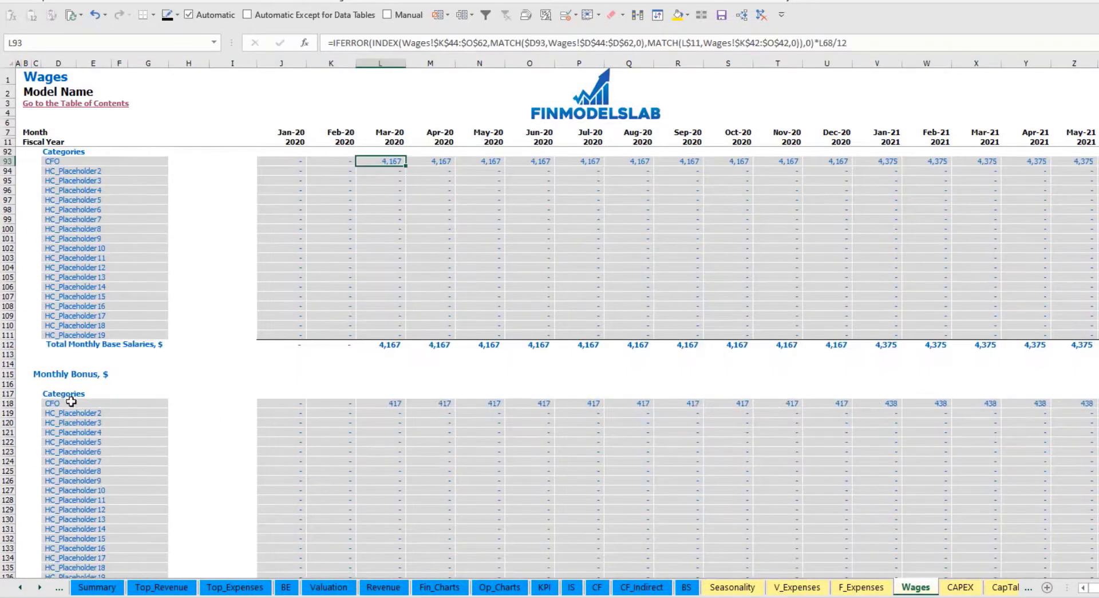
click(7, 403)
click(395, 406)
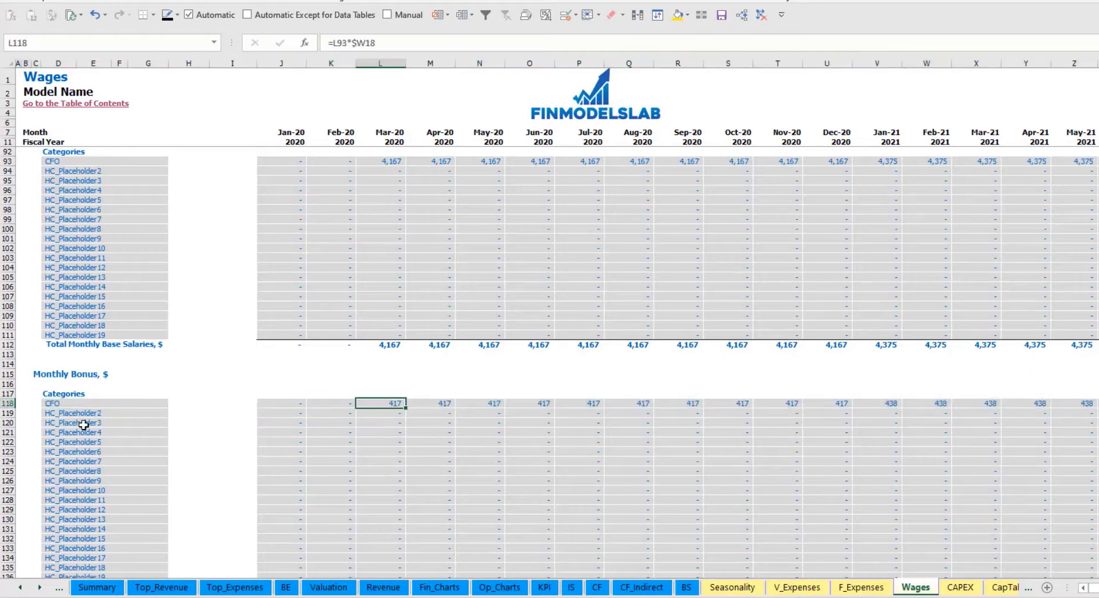
scroll(81, 422, down, 7)
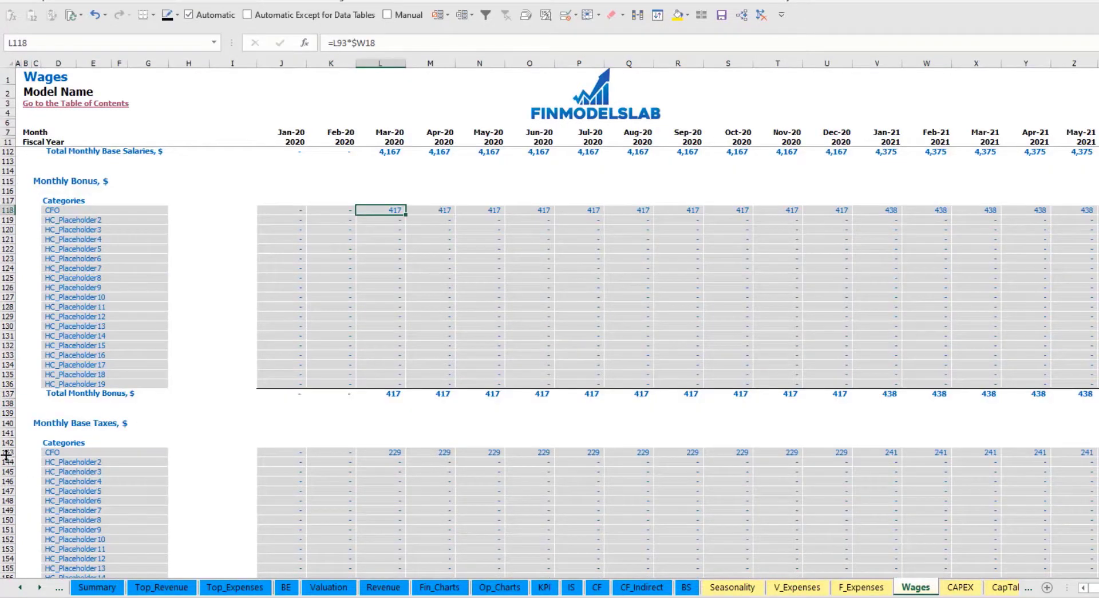
click(6, 454)
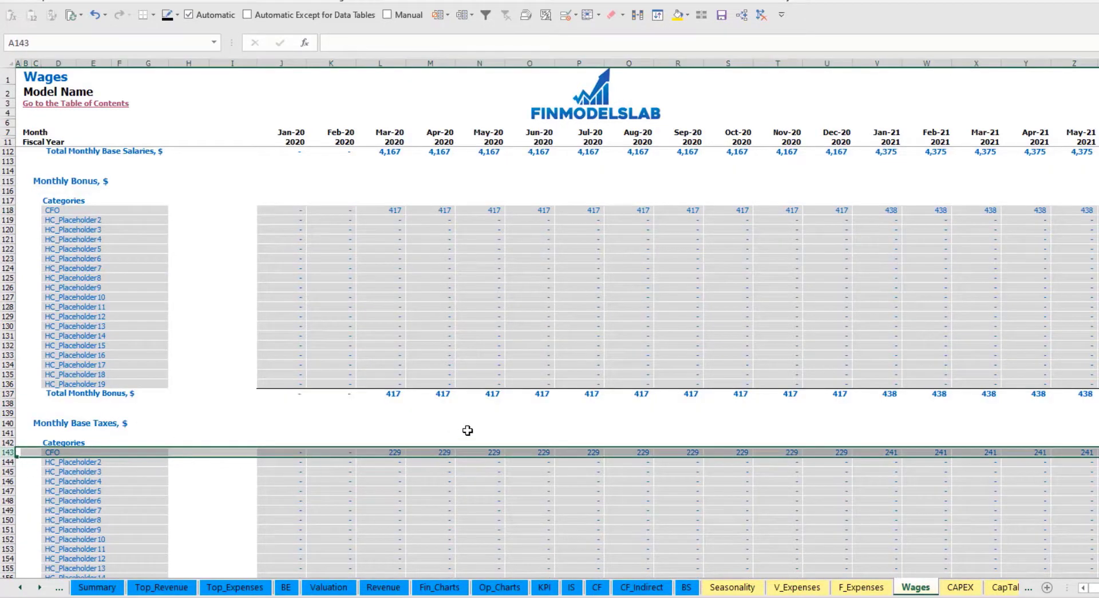
- Rename the second staff position in the Wages assumptions Admin HC and set its hire date to Apr-20
scroll(468, 430, up, 20)
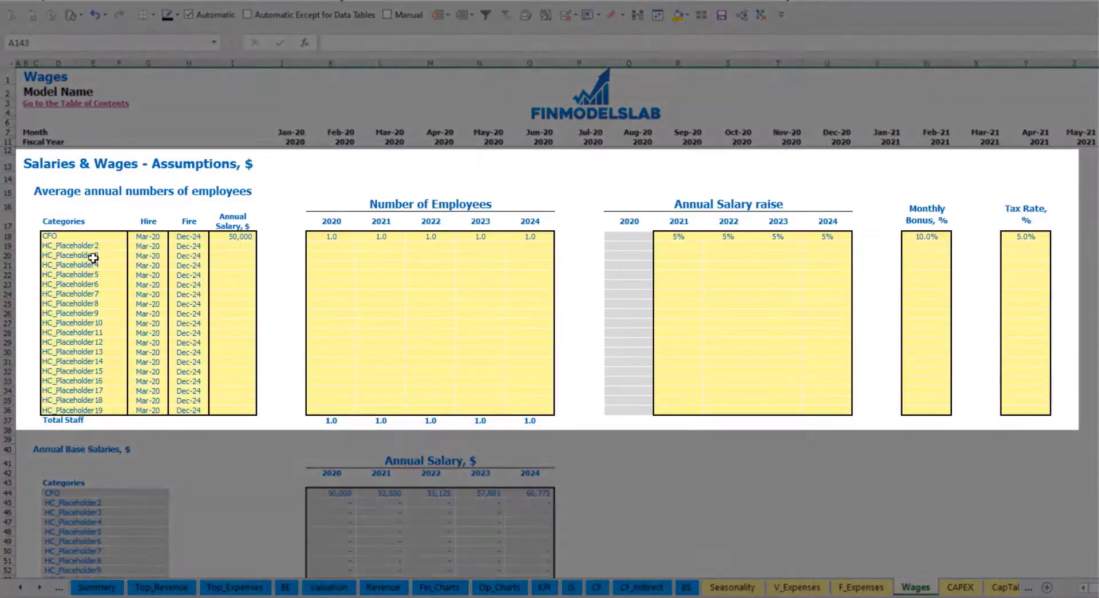
click(82, 245)
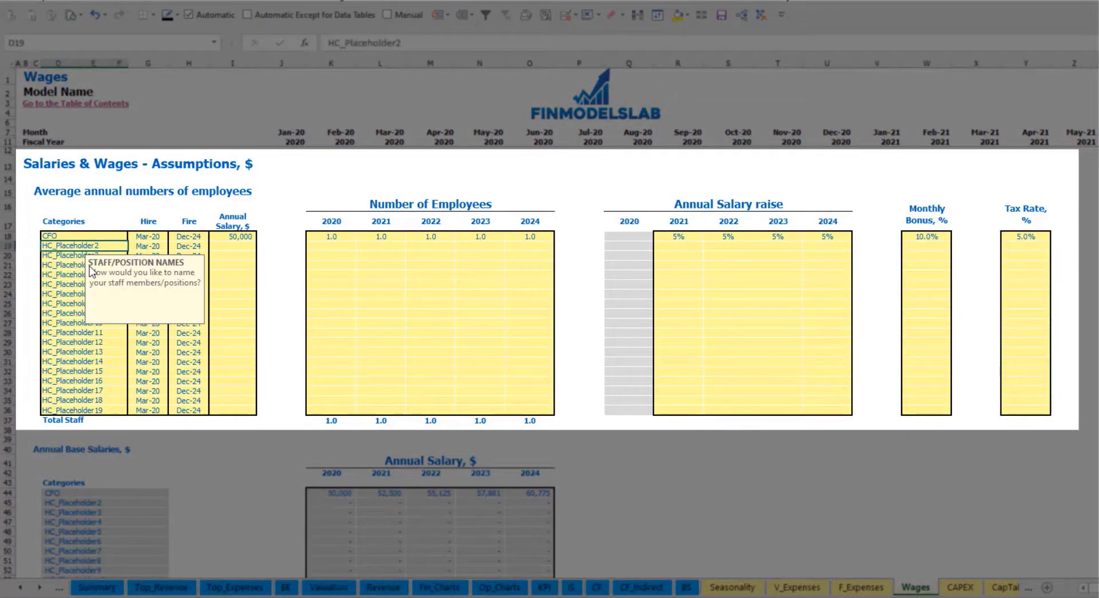
text(Admin HC)
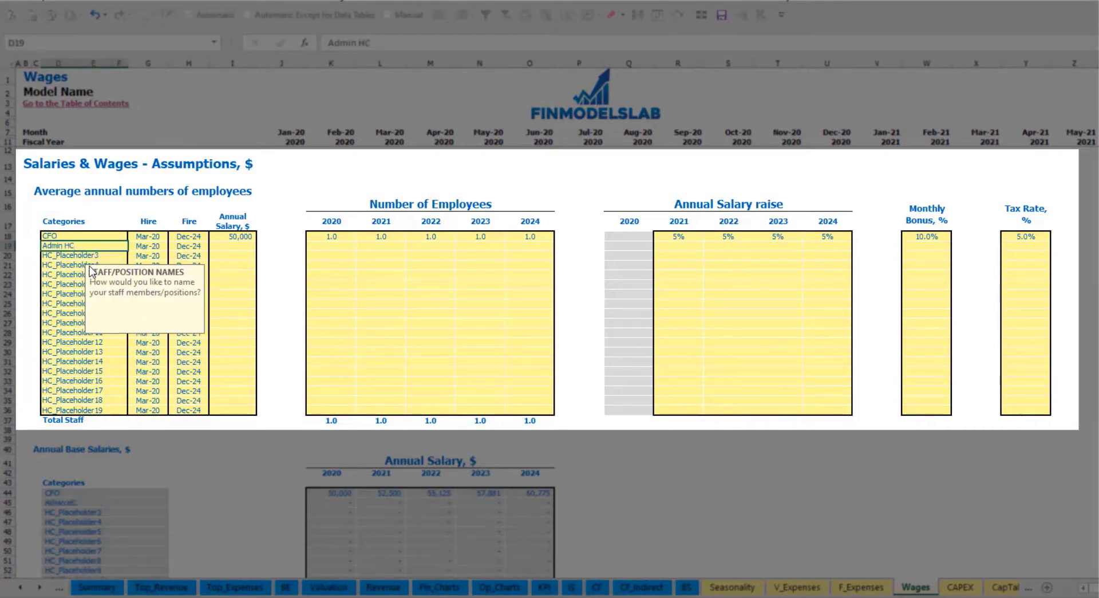
key(Return)
click(157, 245)
click(174, 246)
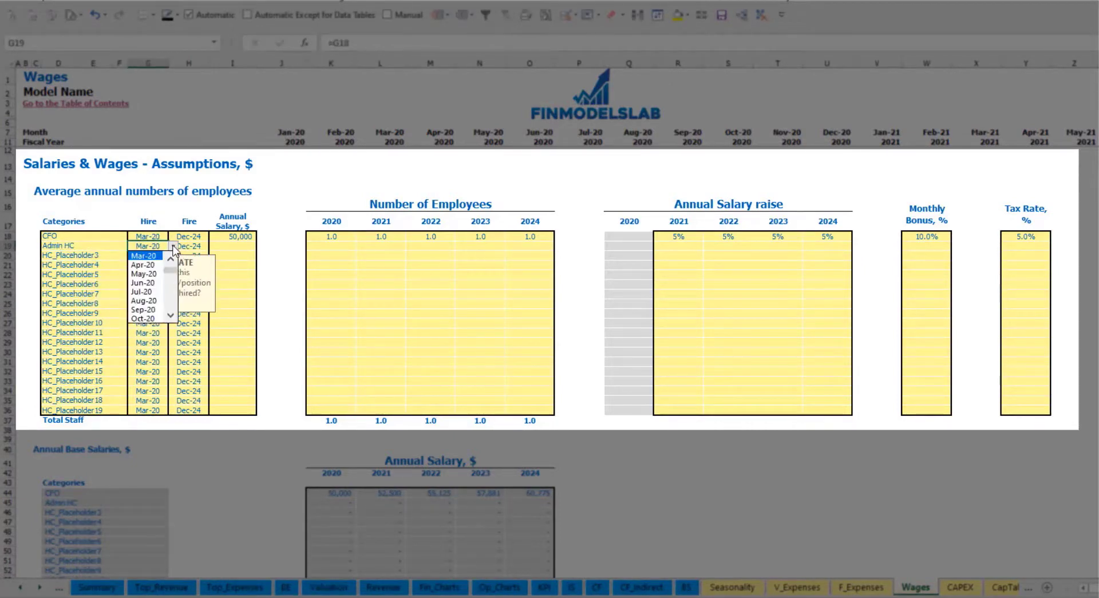
click(155, 268)
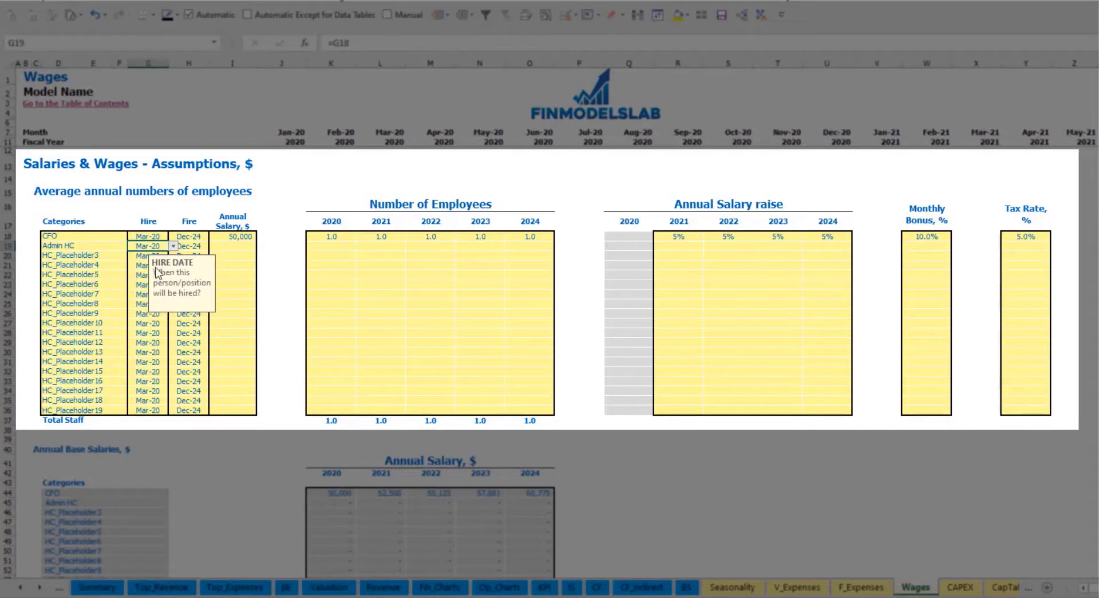
- Check Admin HC's fire date and set its annual salary to 30,000
click(198, 247)
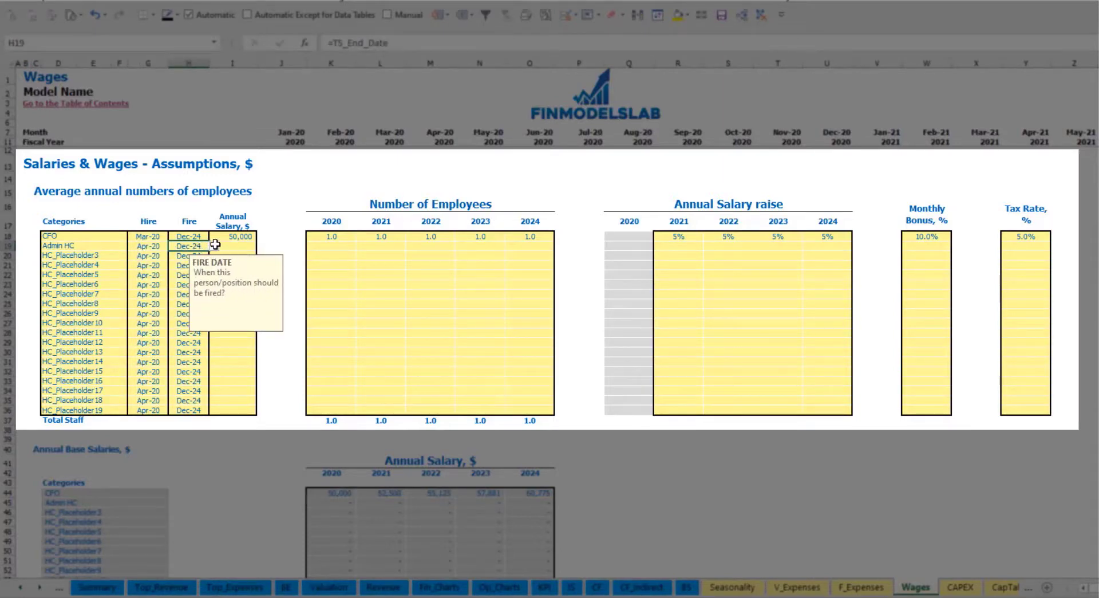
click(230, 245)
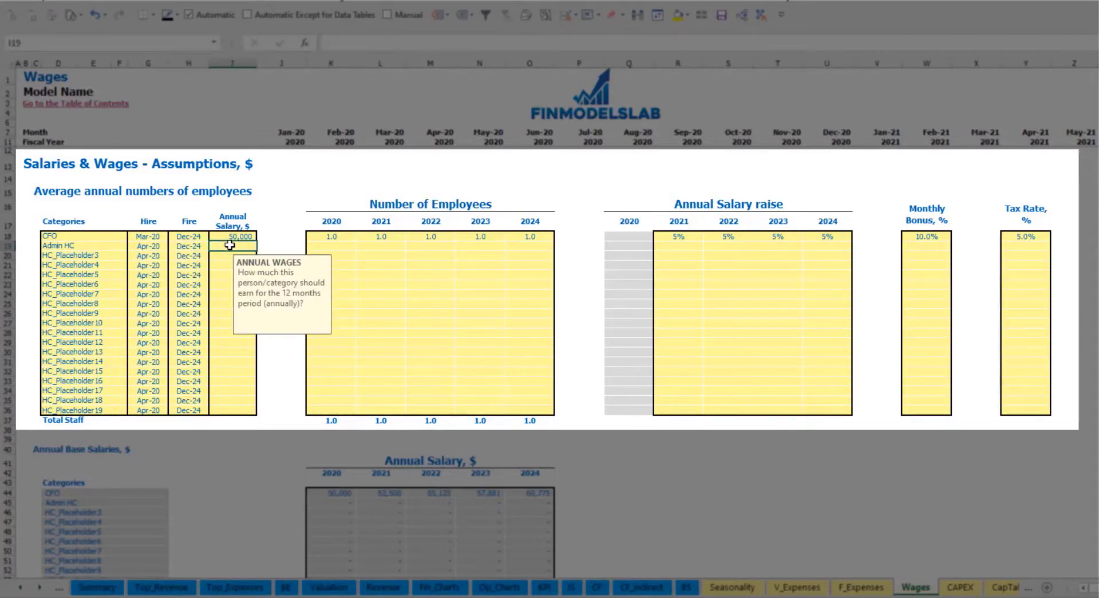
text(30000)
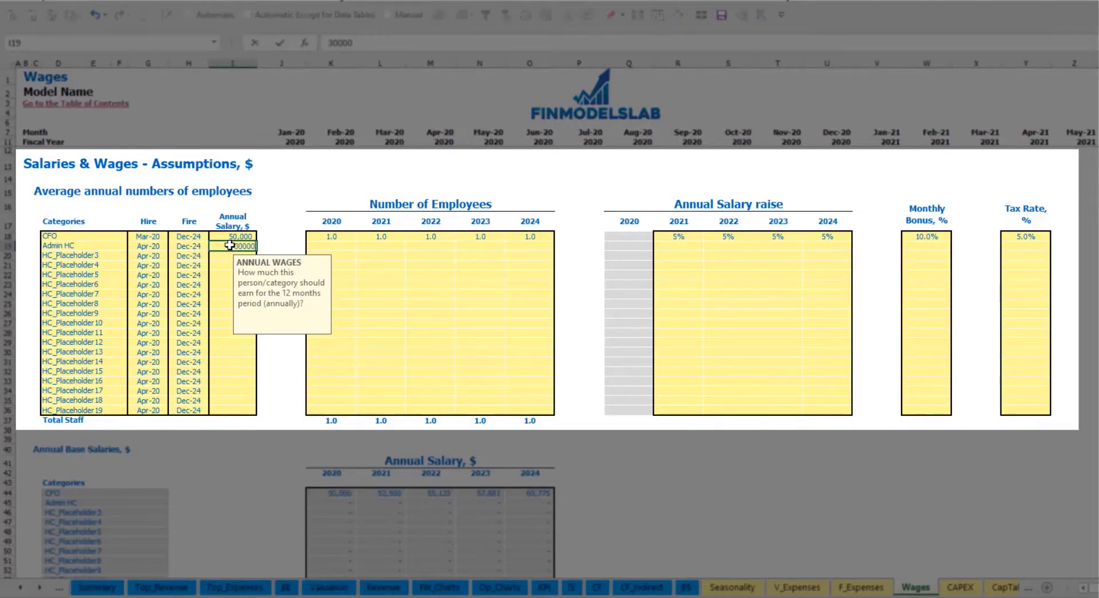
- Enter Admin HC's number of employees for 2020 to 2024 as 2, 4, 6, 8 and 10
click(341, 245)
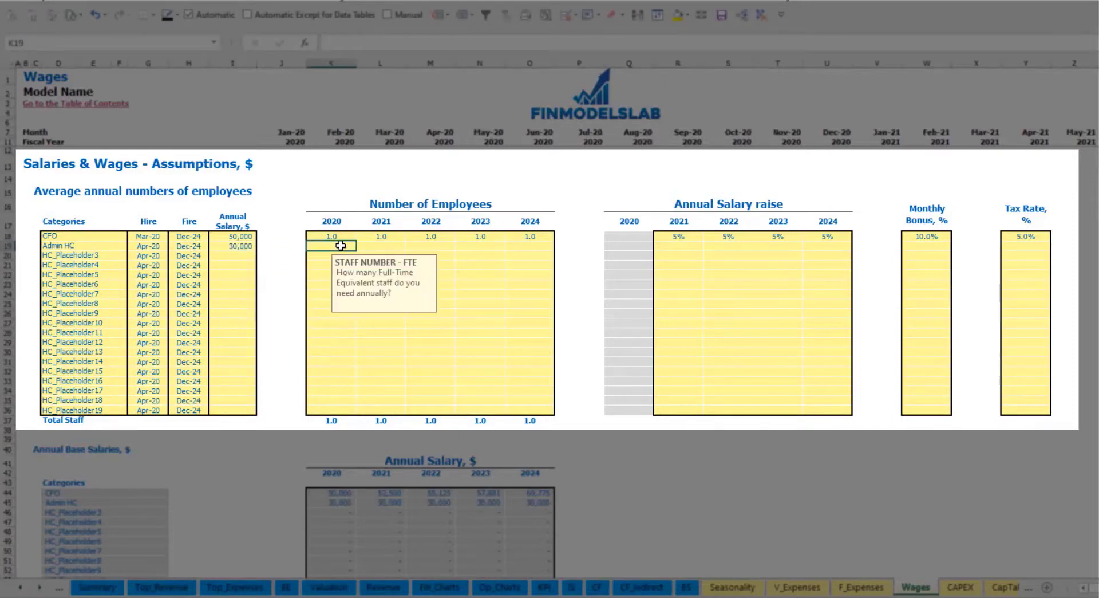
text(2)
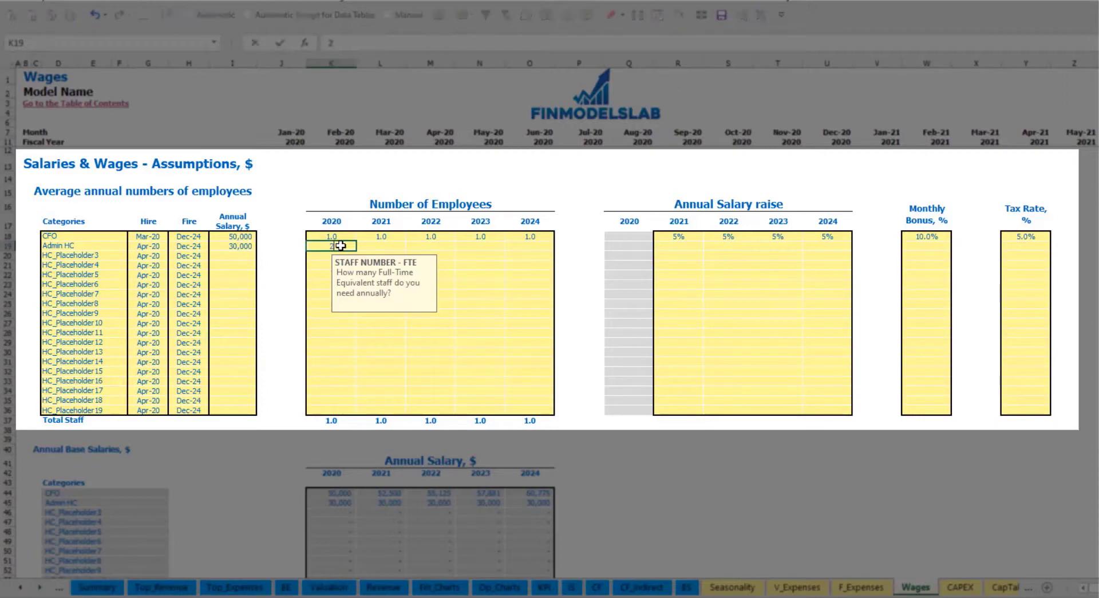
key(Tab)
text(4)
key(Tab)
text(6)
key(Tab)
text(8)
key(Tab)
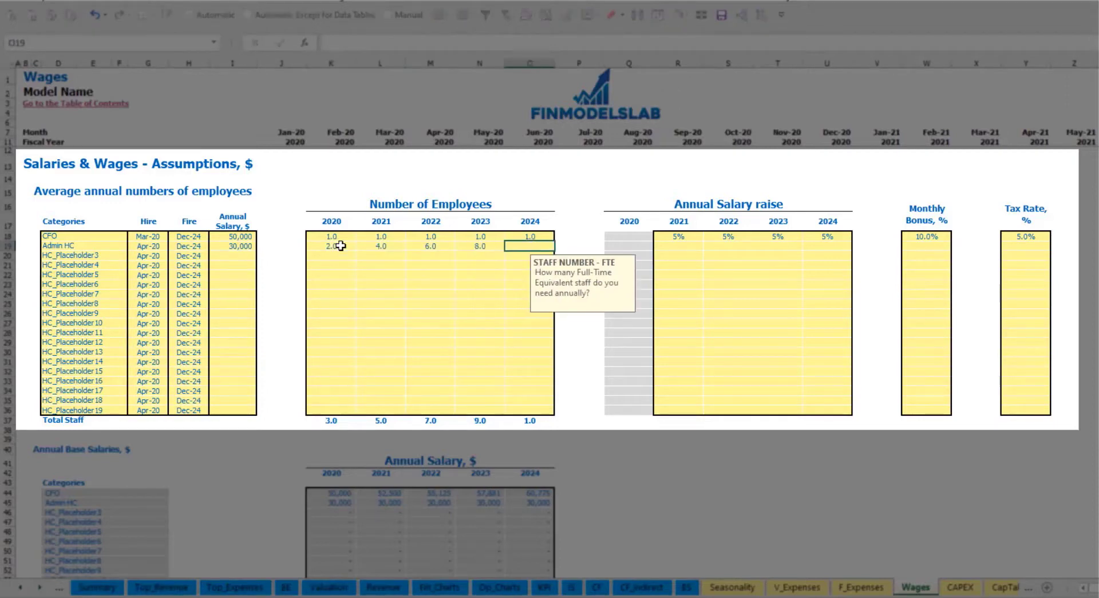
text(10)
key(Tab)
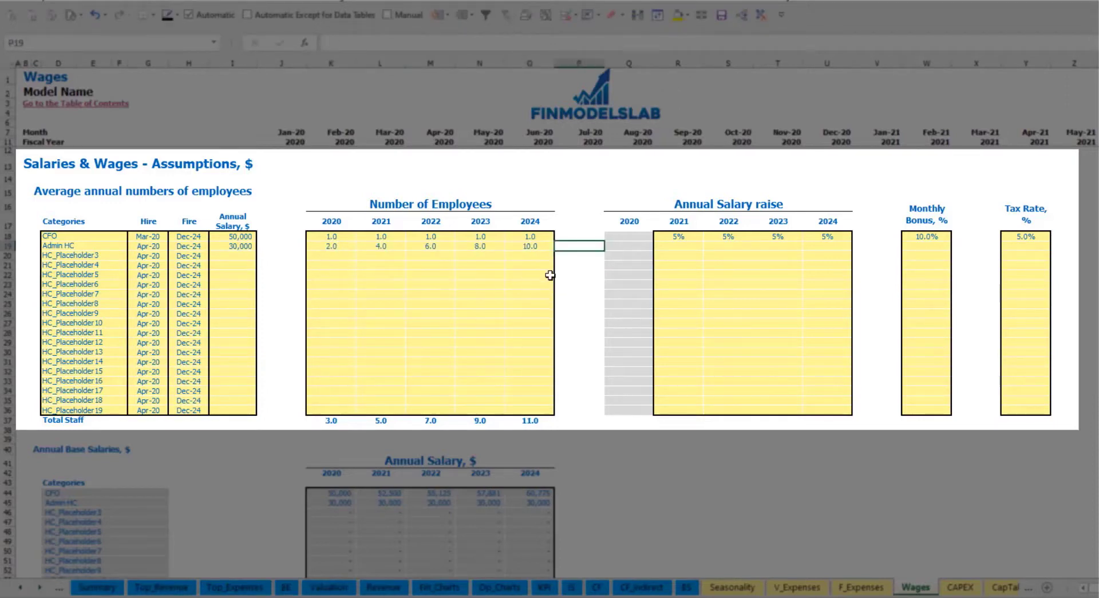
- Set Admin HC's annual salary raise to 3% for every year from 2021 to 2024
click(676, 245)
text(5%)
key(ctrl+Return)
key(ctrl+c)
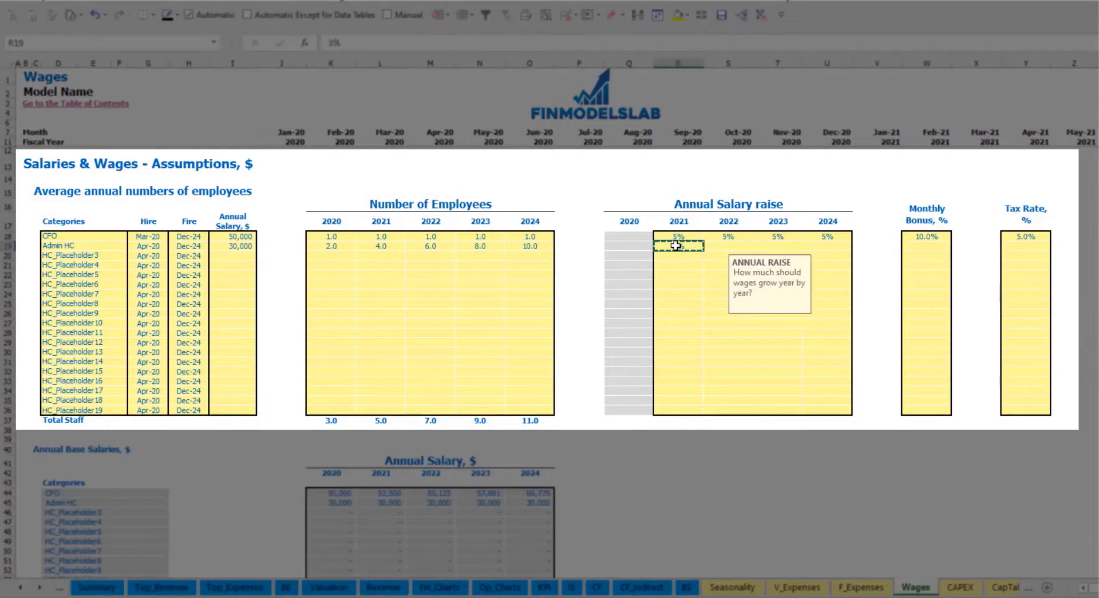
key(shift+Right)
key(shift+Right)
key(shift+Right)
key(ctrl+v)
- Set Admin HC's monthly bonus to 5% and tax rate to 5%
click(942, 247)
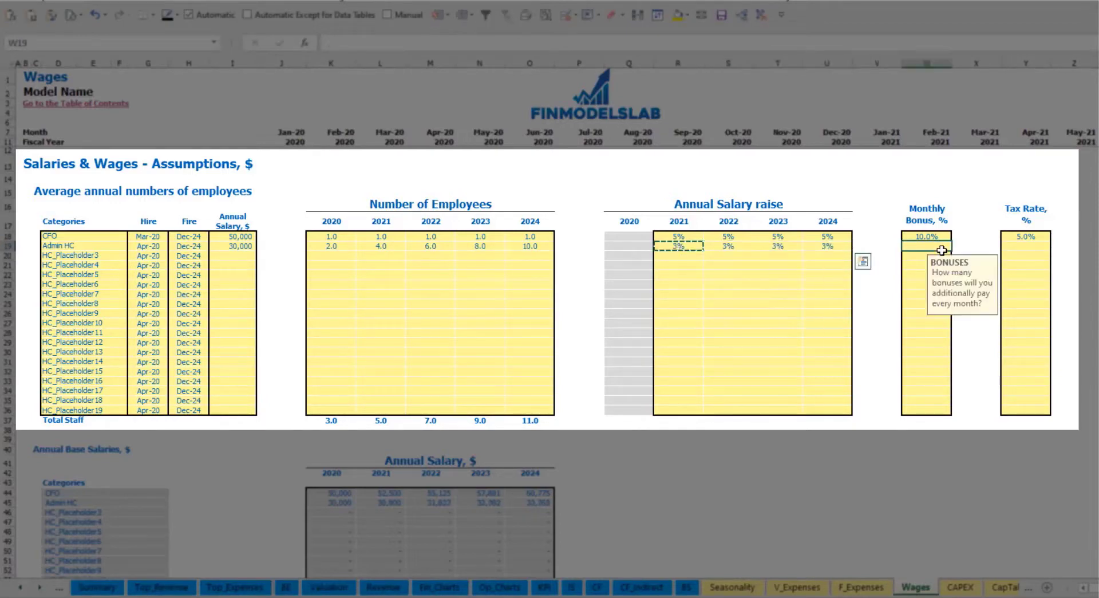
text(5%)
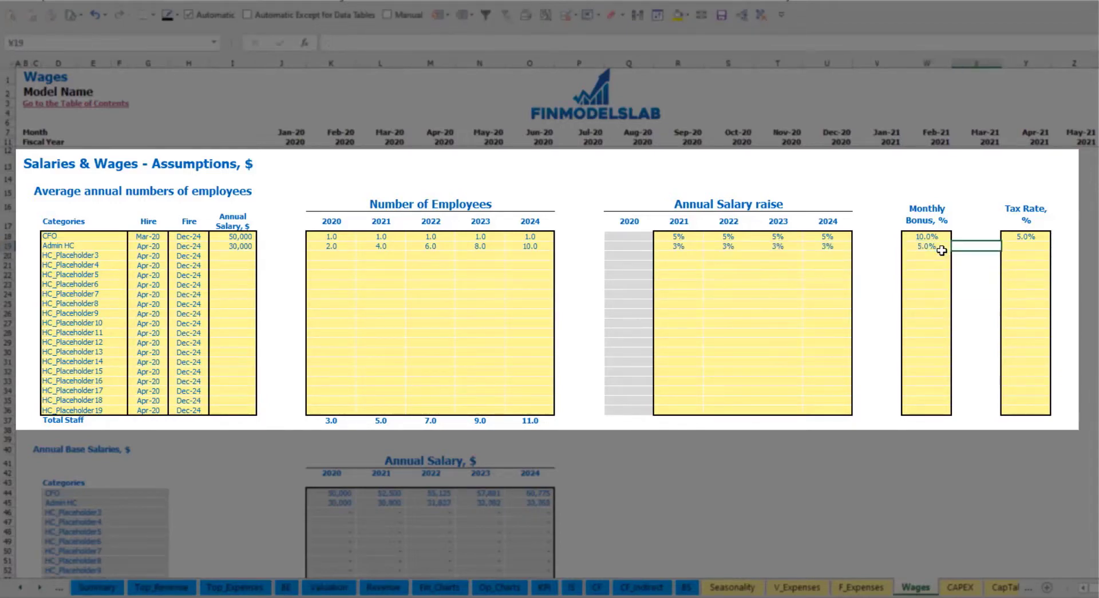
key(Tab)
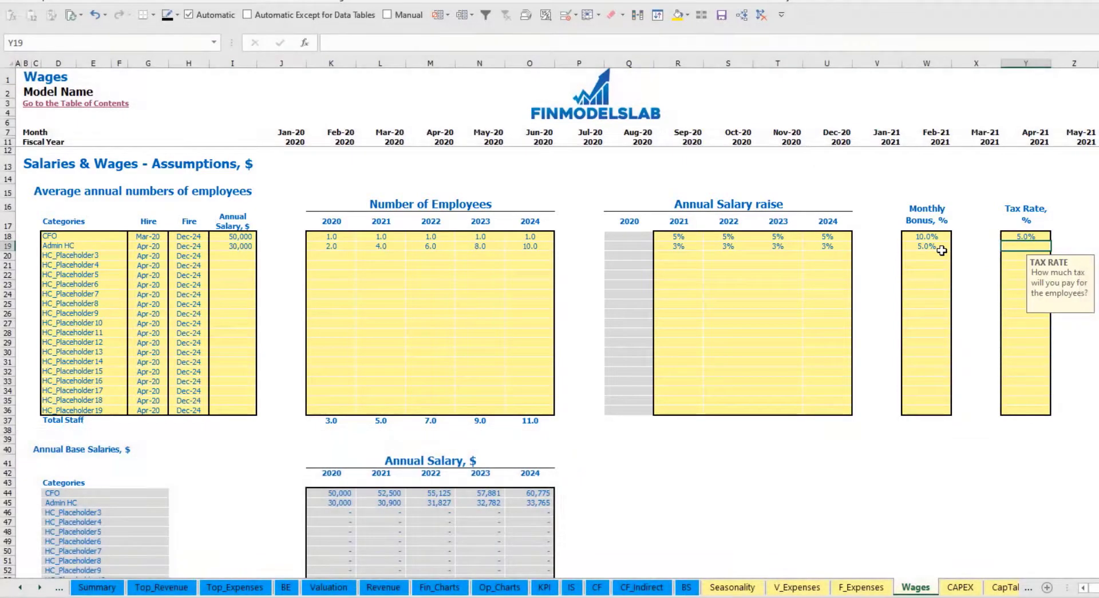
text(5%)
key(Return)
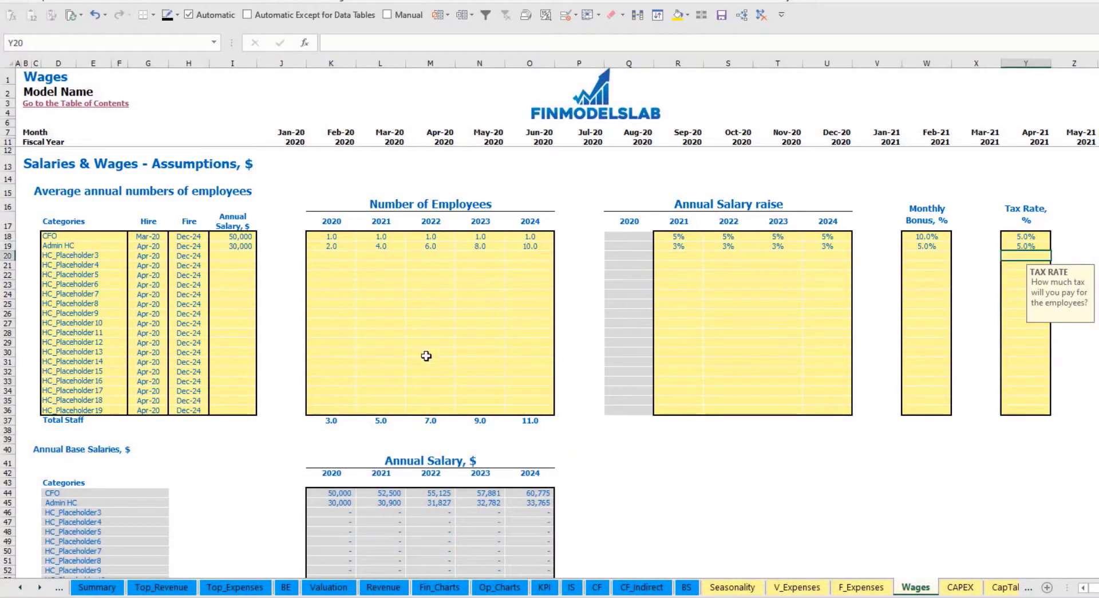
- Examine Admin HC's monthly headcount in the Total Staff Numbers table across 2020 to 2023 and its formula
scroll(427, 356, down, 13)
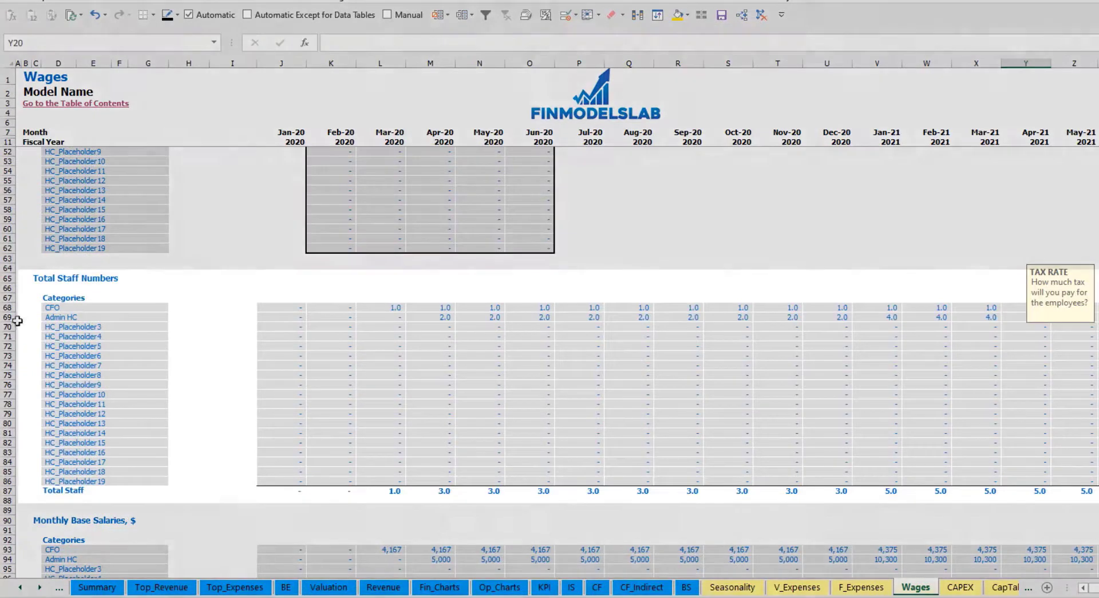
click(12, 317)
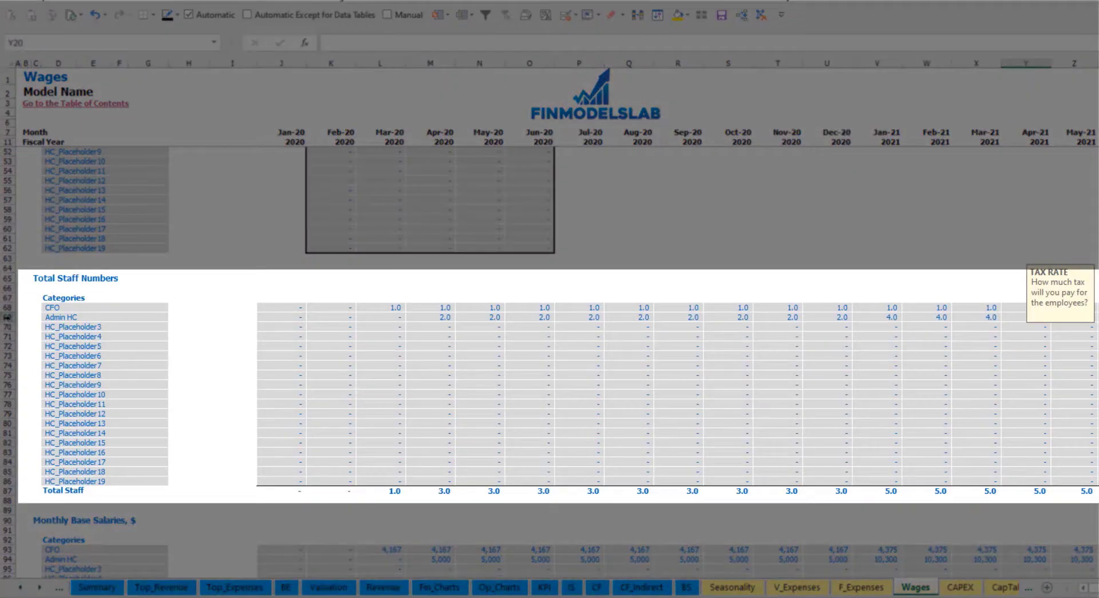
click(440, 316)
drag(444, 316, 841, 316)
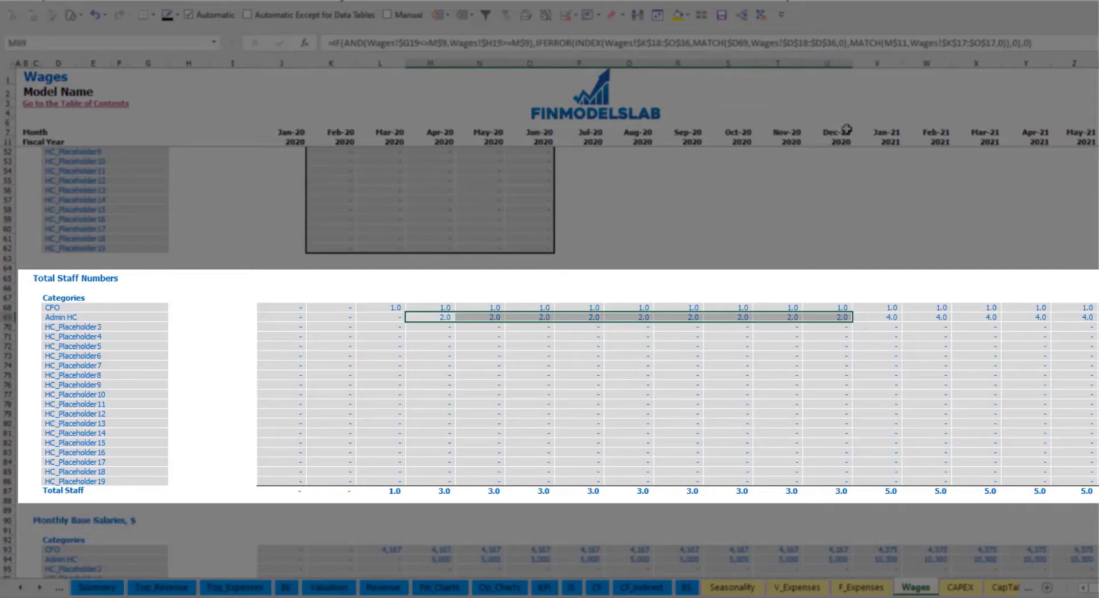
click(895, 317)
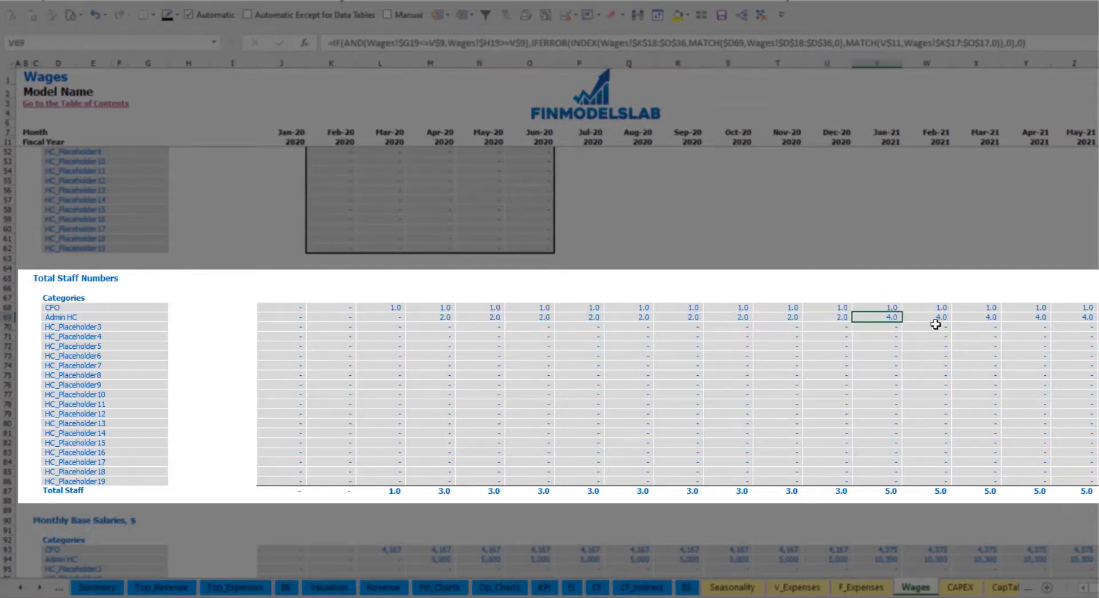
drag(895, 317, 1097, 319)
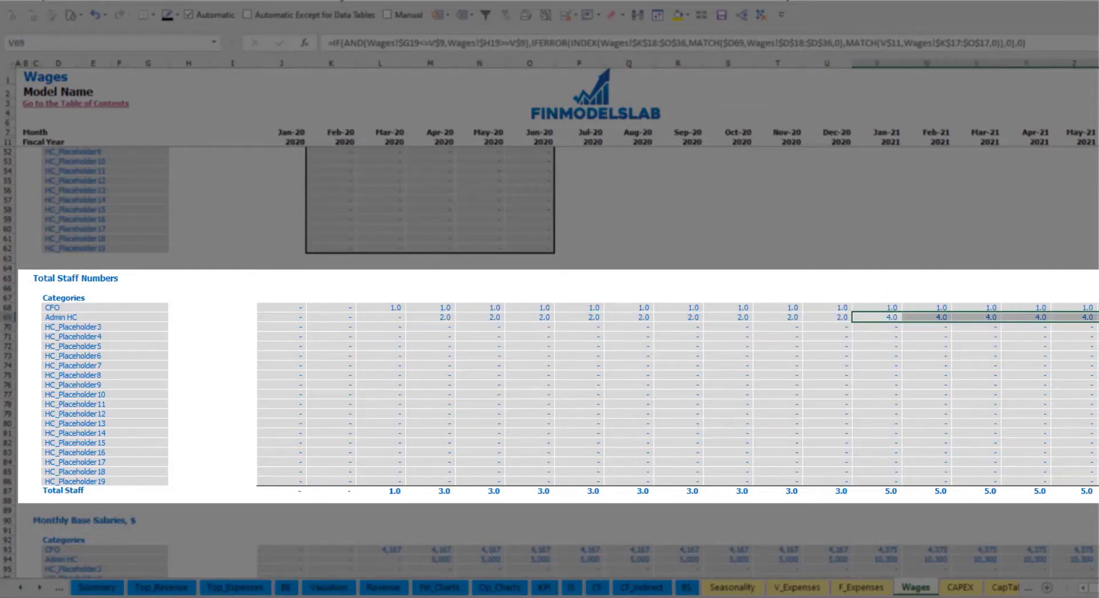
scroll(555, 321, right, 7)
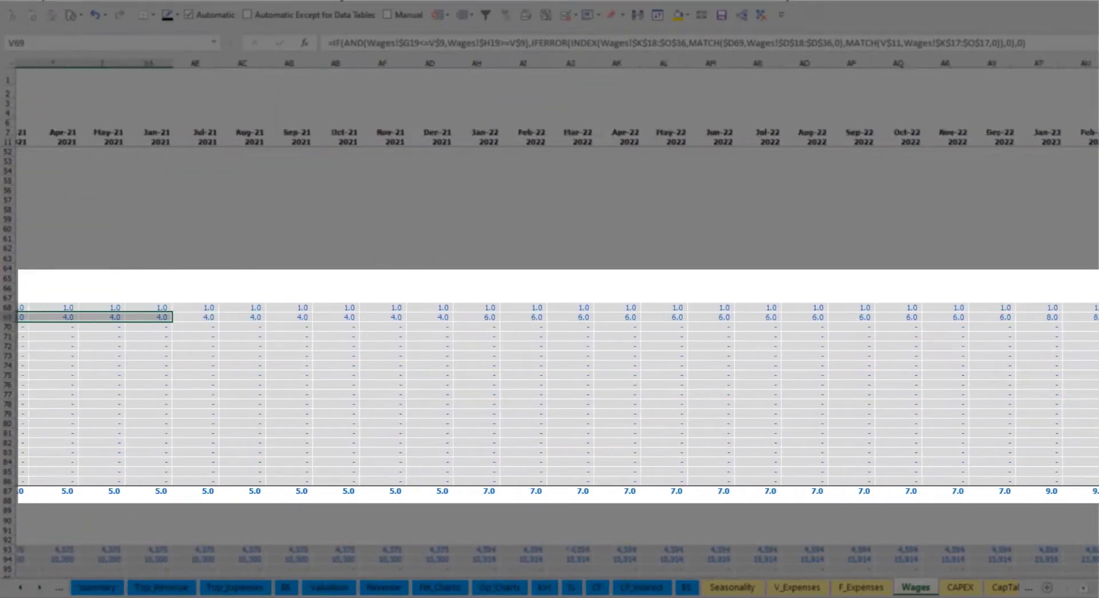
scroll(555, 321, right, 1)
click(1012, 321)
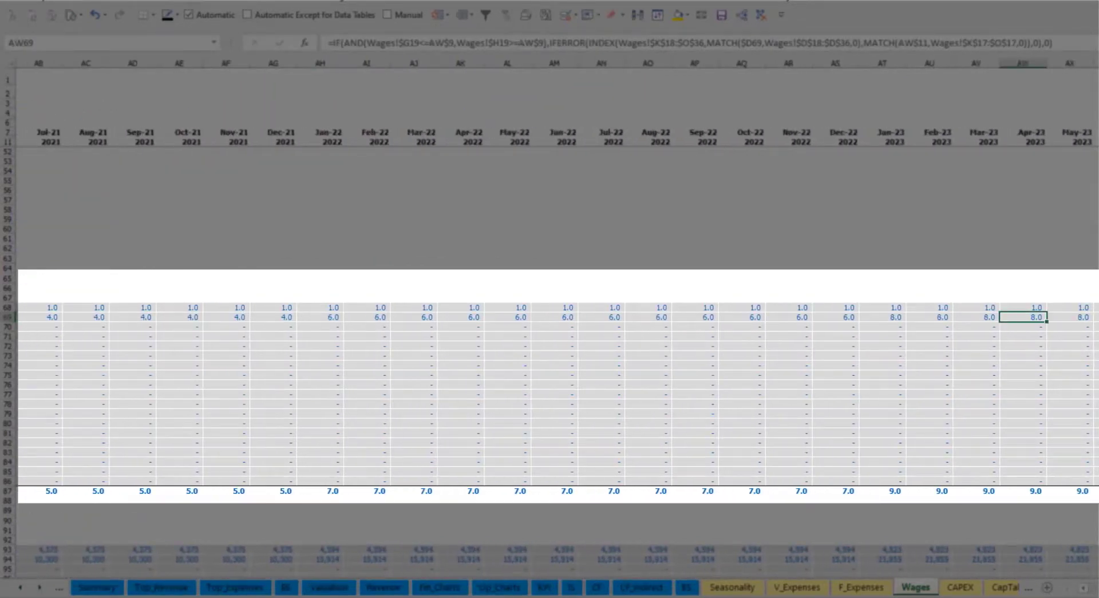
scroll(555, 321, right, 5)
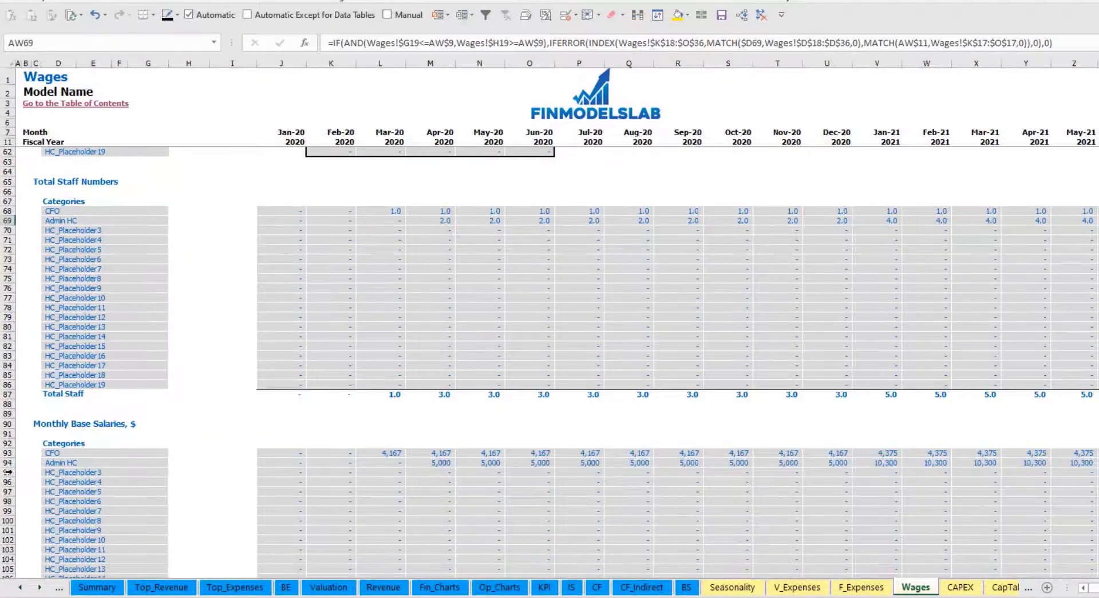
- Compare Admin HC's Monthly Base Salaries with its staff numbers, and review its Monthly Bonus and Monthly Base Taxes rows
click(8, 463)
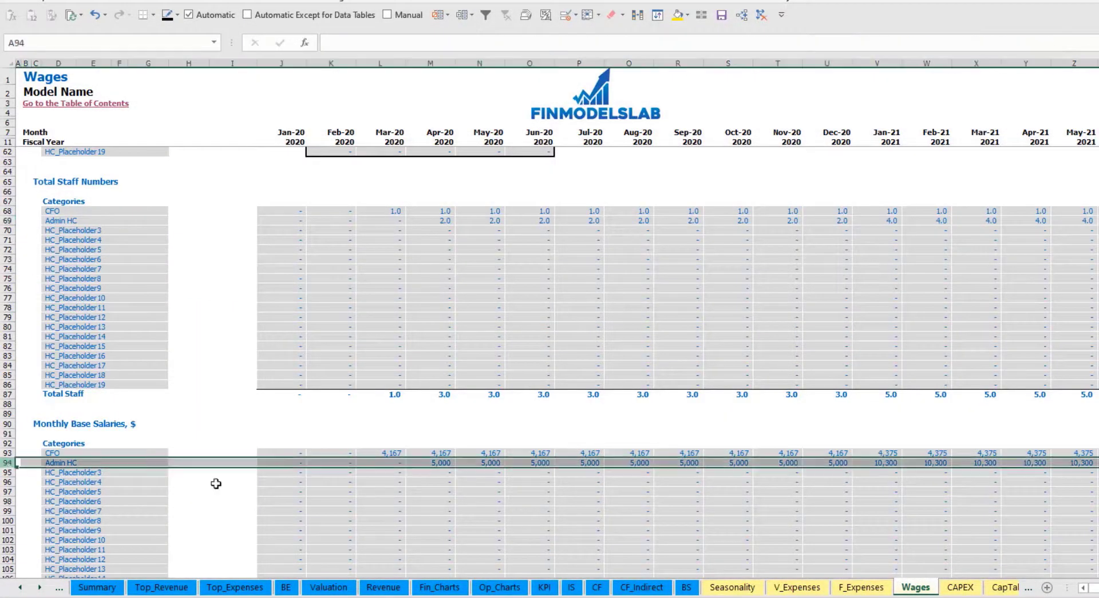
click(433, 463)
click(439, 221)
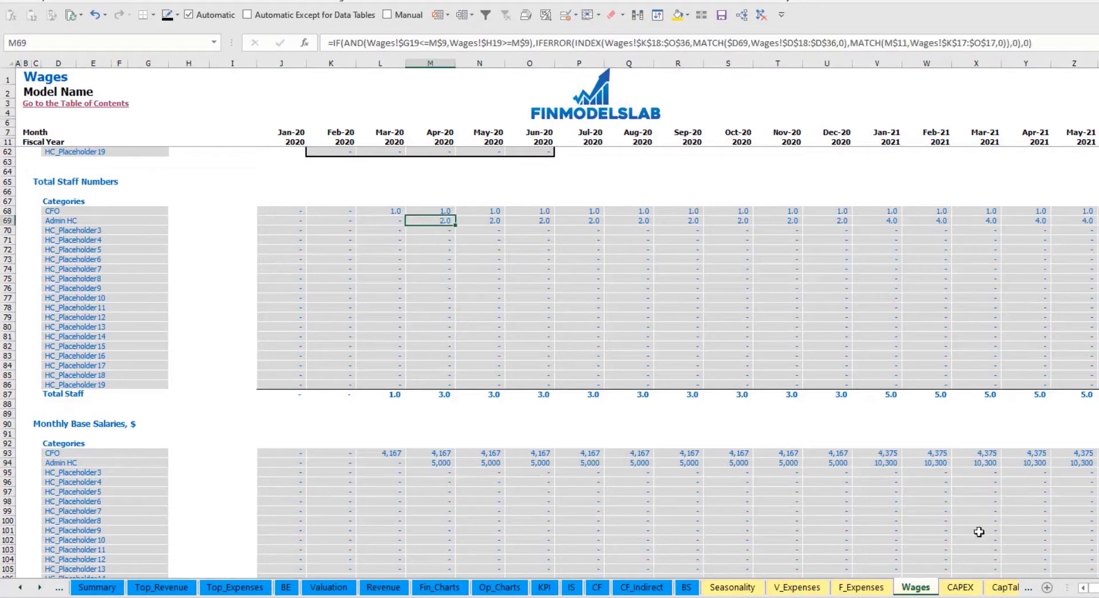
click(1079, 222)
click(1090, 463)
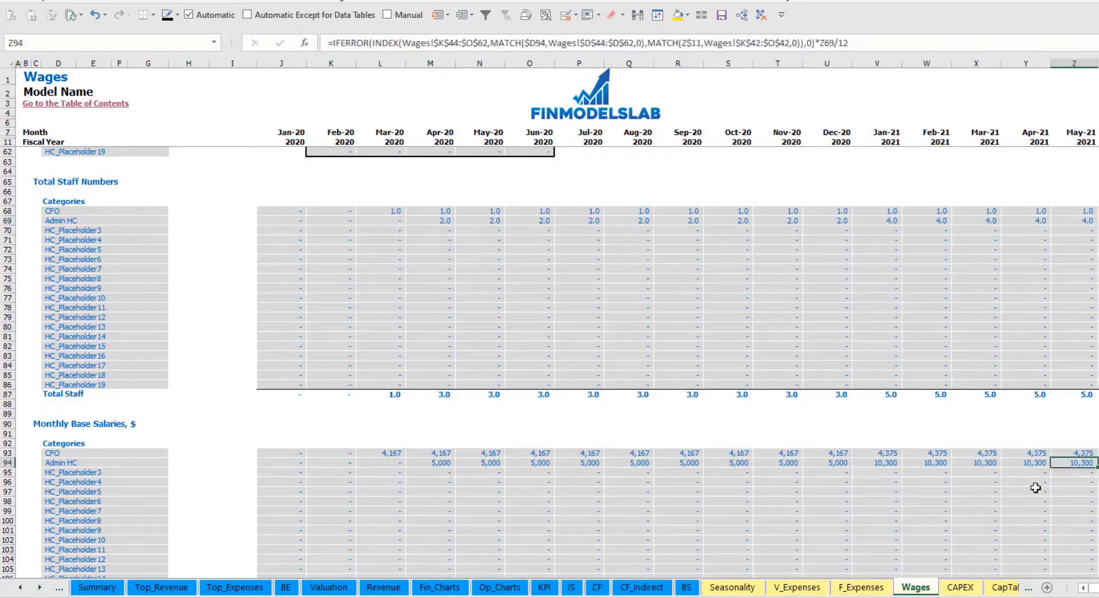
scroll(577, 500, down, 10)
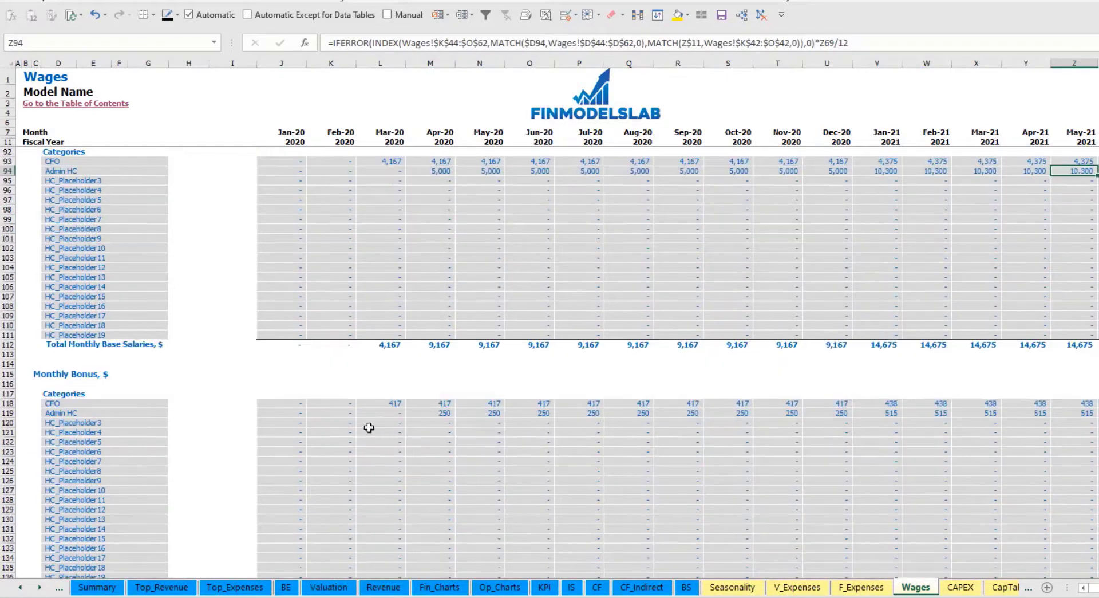
scroll(435, 424, down, 10)
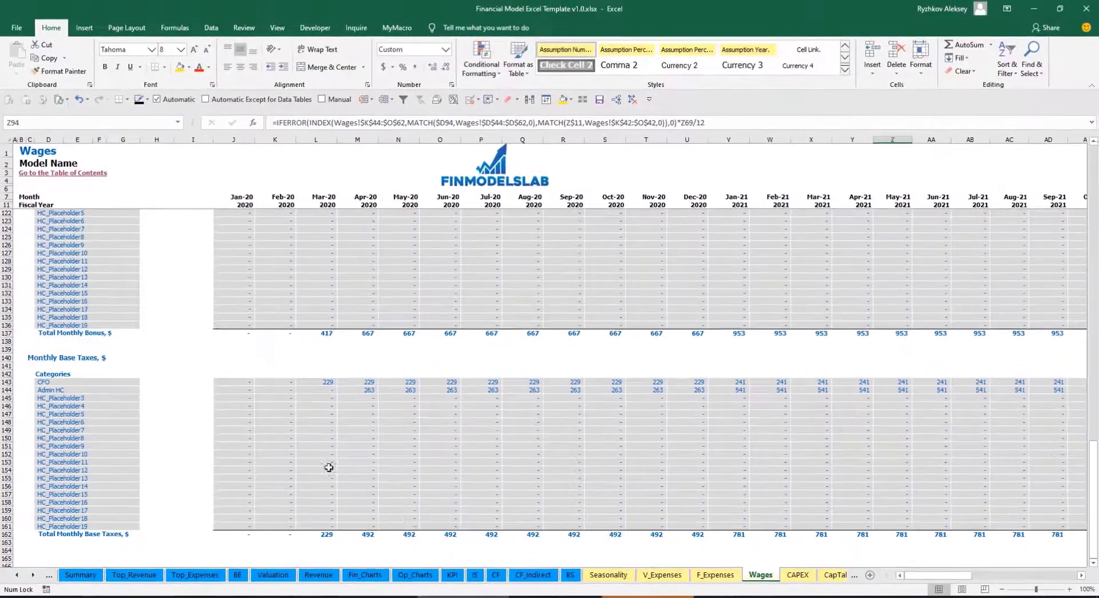
- Expand the Salary and Wages group in the Income Statement and examine the position rows, including CFO and Admin HC
click(475, 574)
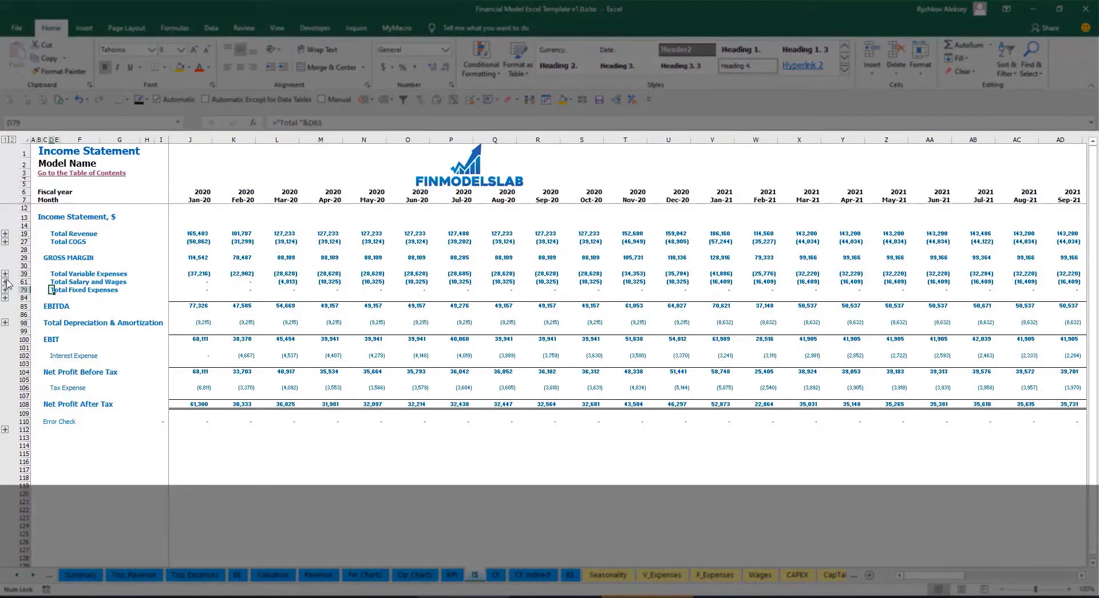
click(5, 281)
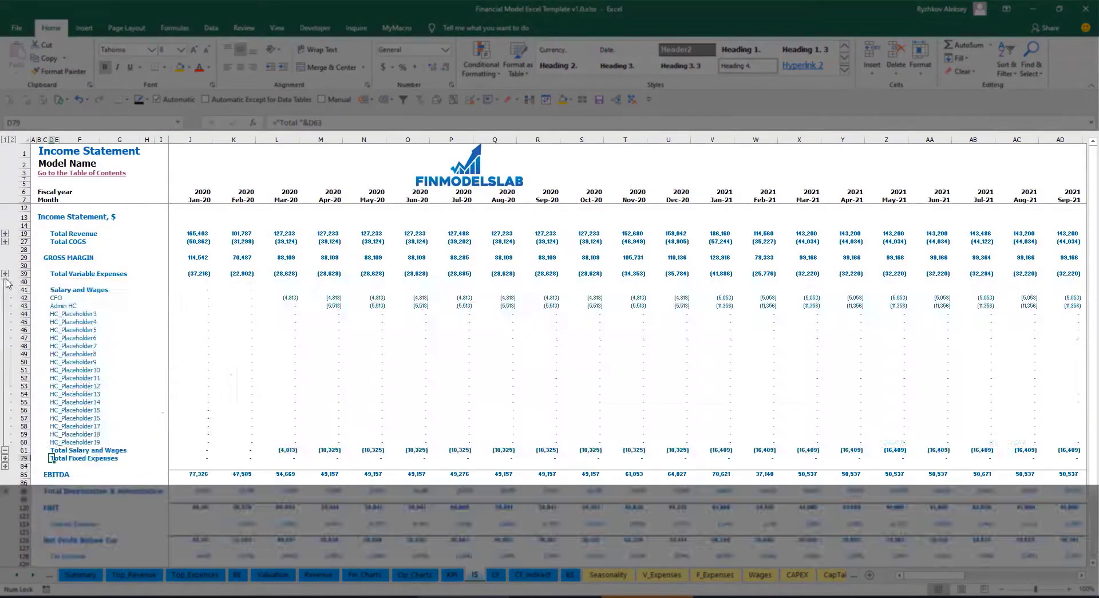
click(183, 295)
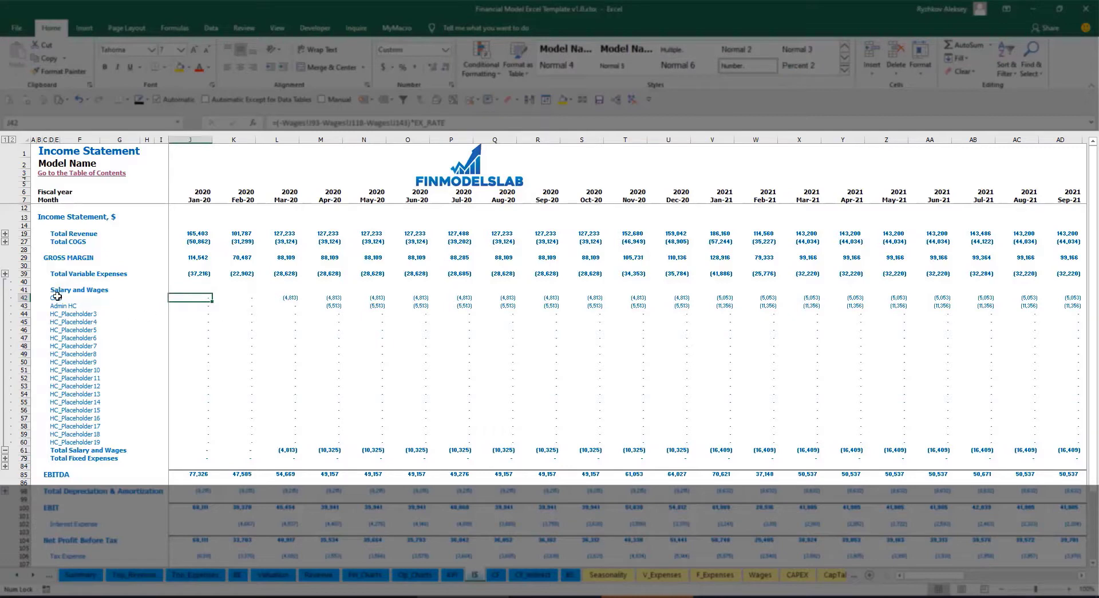
drag(57, 296, 56, 439)
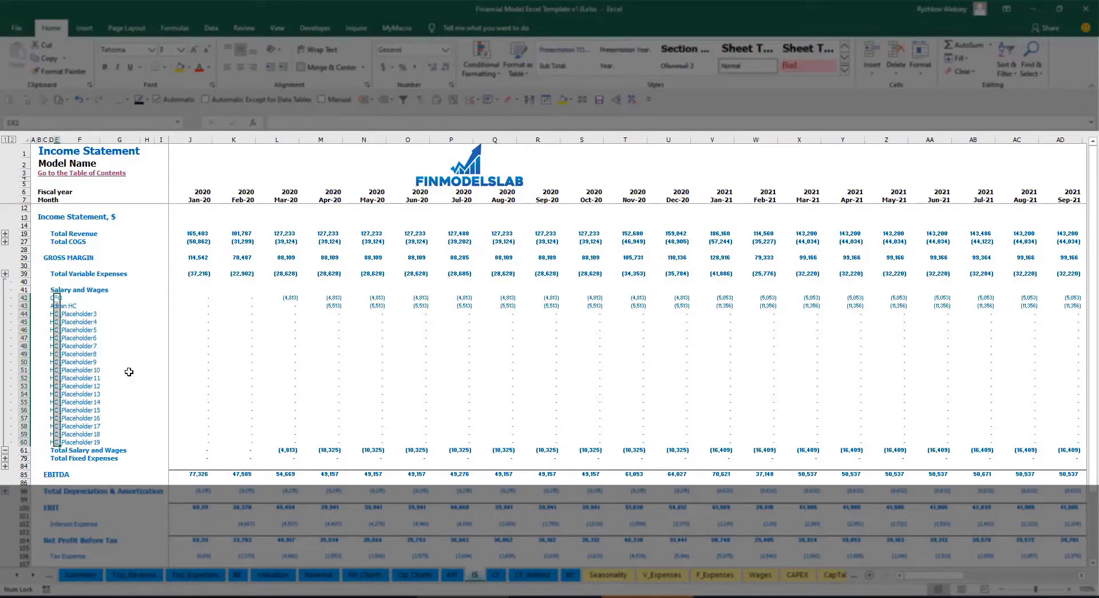
click(97, 305)
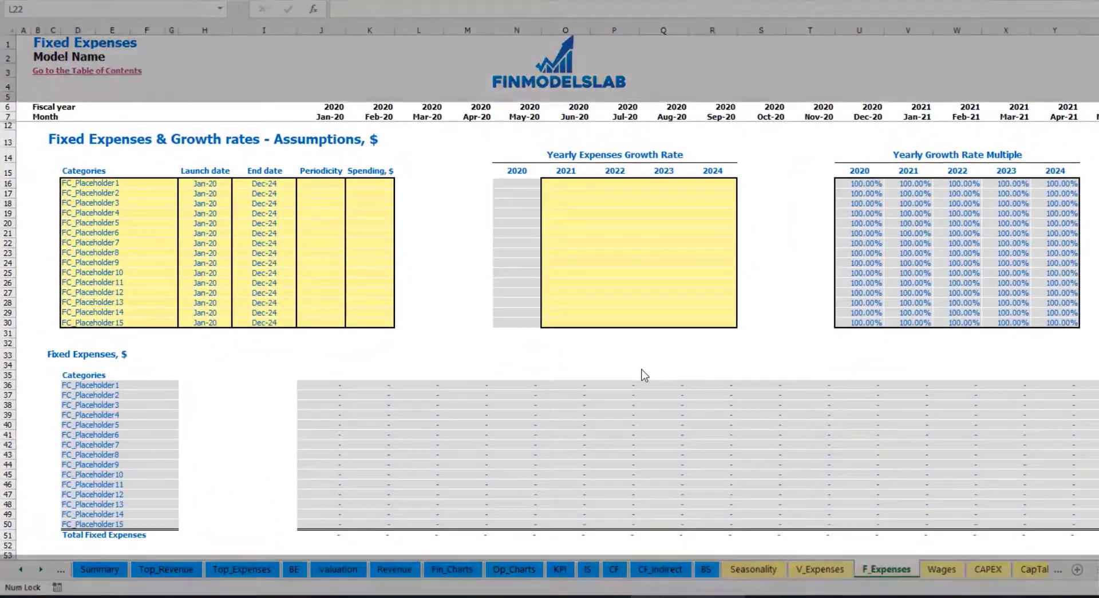
- Name the first fixed expense category Utilities and set its launch date to Mar-20
click(120, 183)
text(Util)
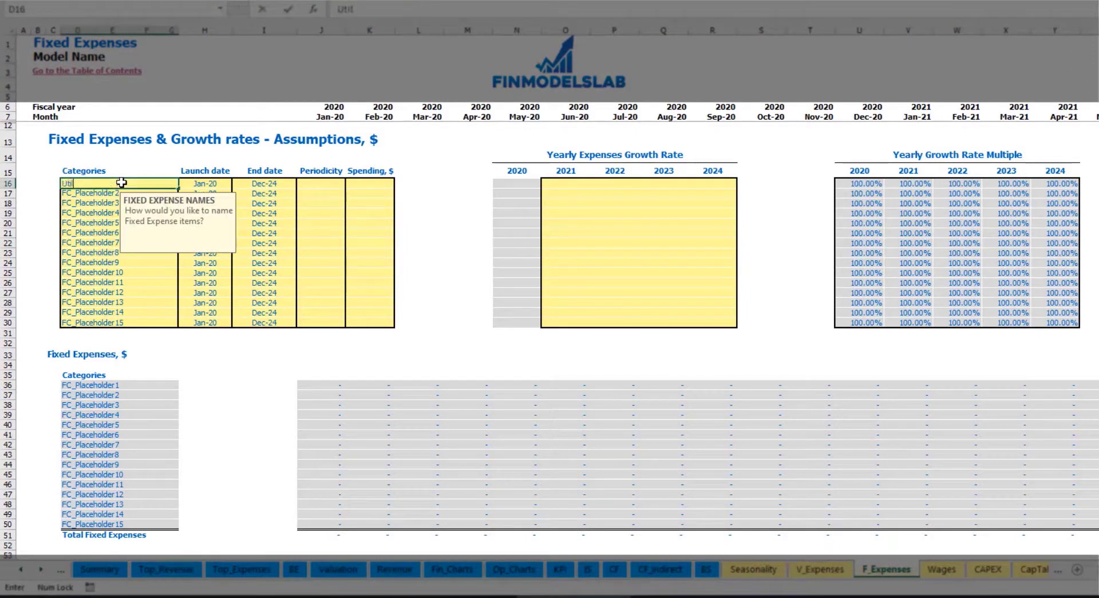
text(ities)
key(Return)
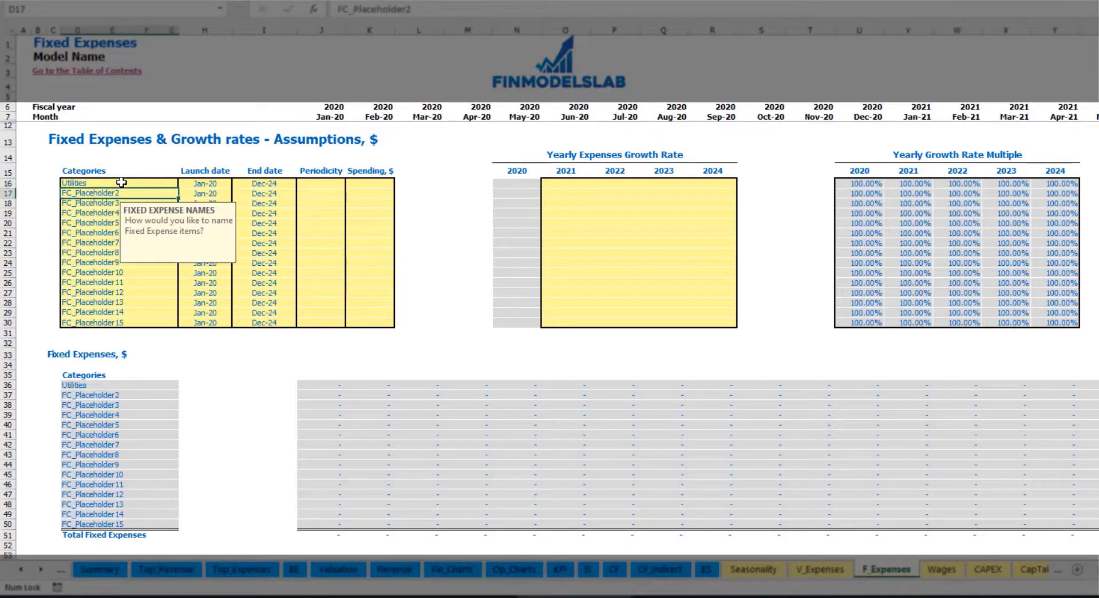
click(207, 183)
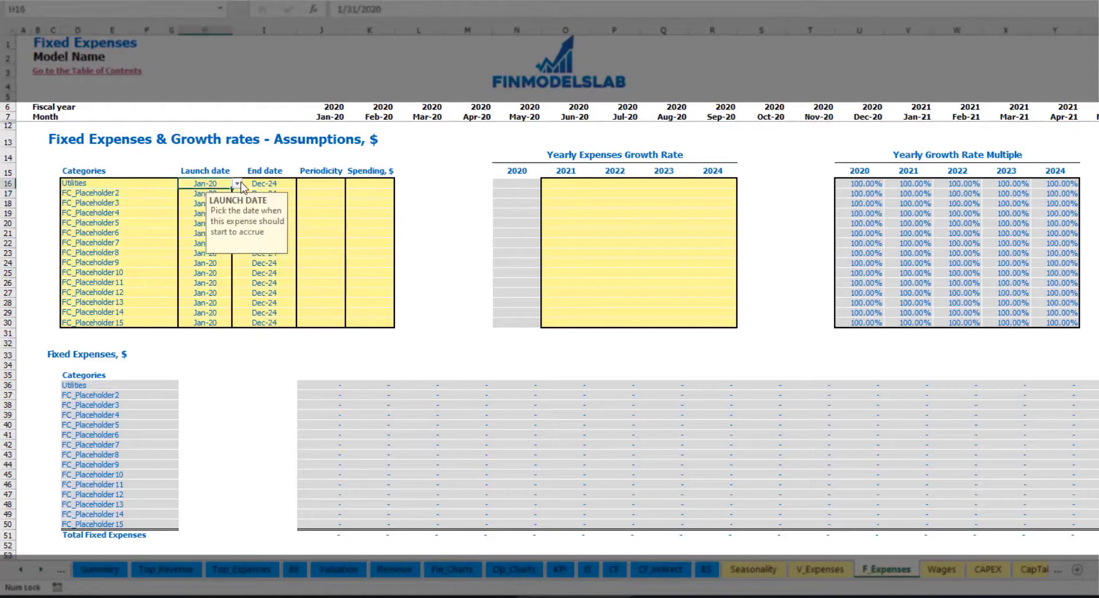
click(236, 183)
click(195, 212)
- Check the Utilities end date against the span of the sheet's monthly timeline
click(284, 182)
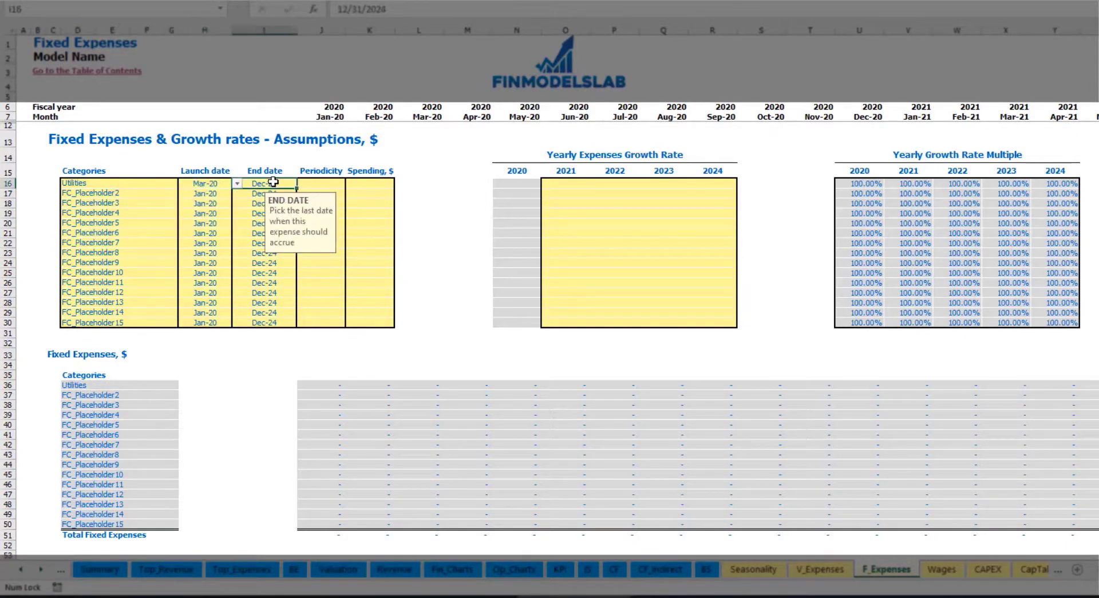
click(329, 118)
key(ctrl+Right)
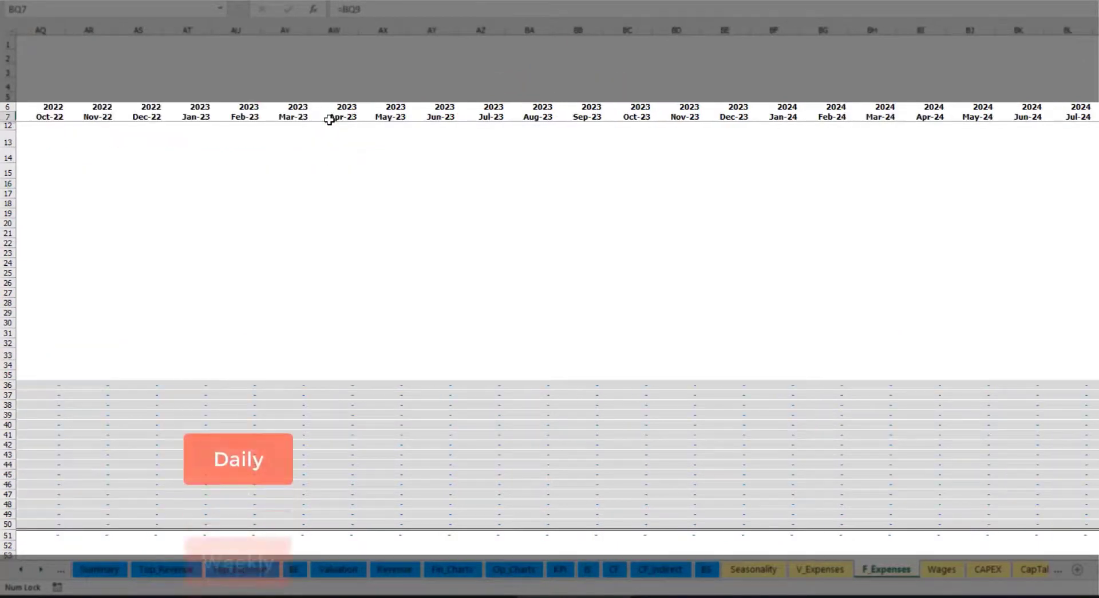
key(ctrl+Left)
key(Left)
key(Left)
key(Home)
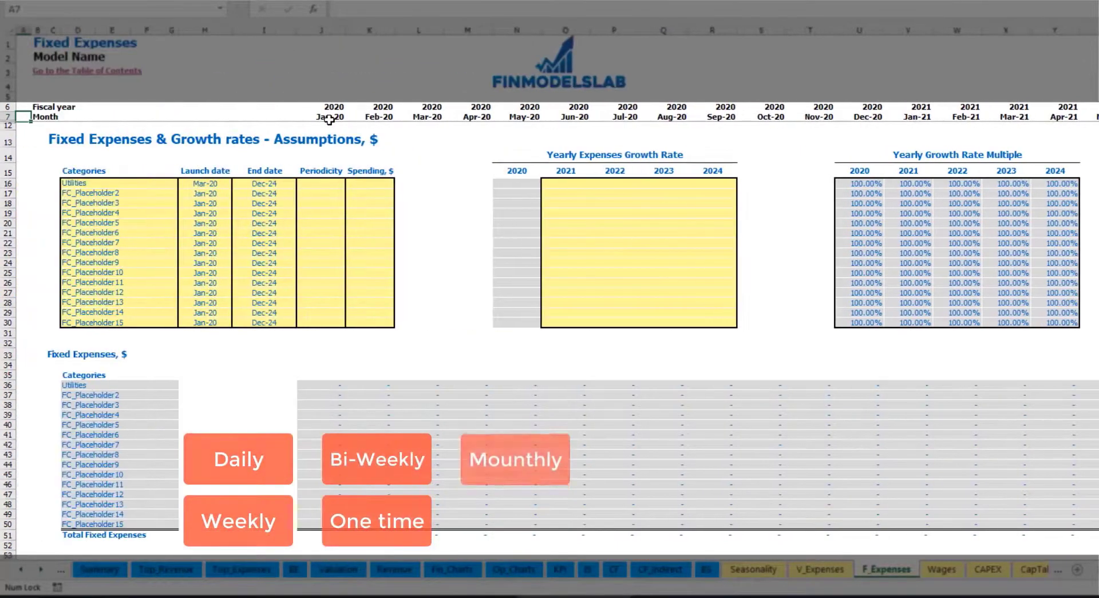
- Set the Utilities periodicity to Daily and its spending to 50
click(328, 184)
click(350, 183)
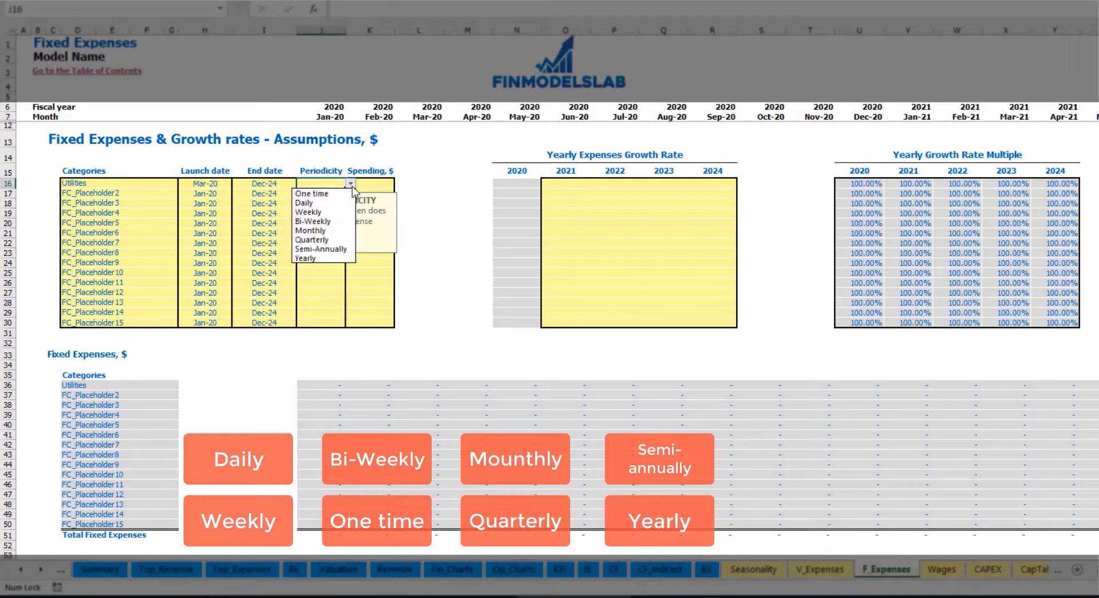
click(321, 202)
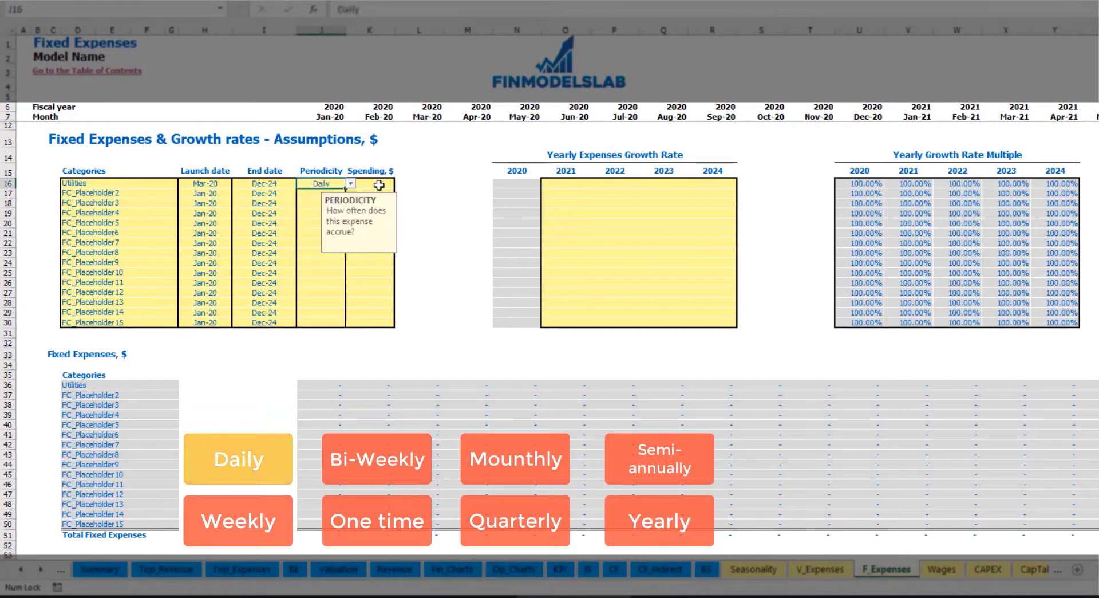
key(Right)
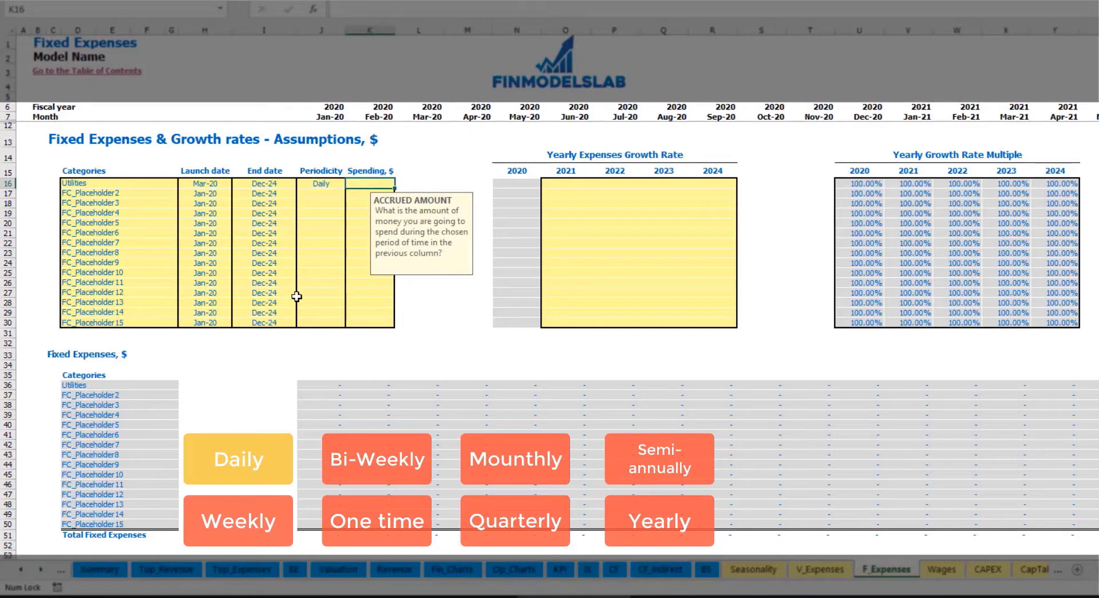
text(50)
key(Return)
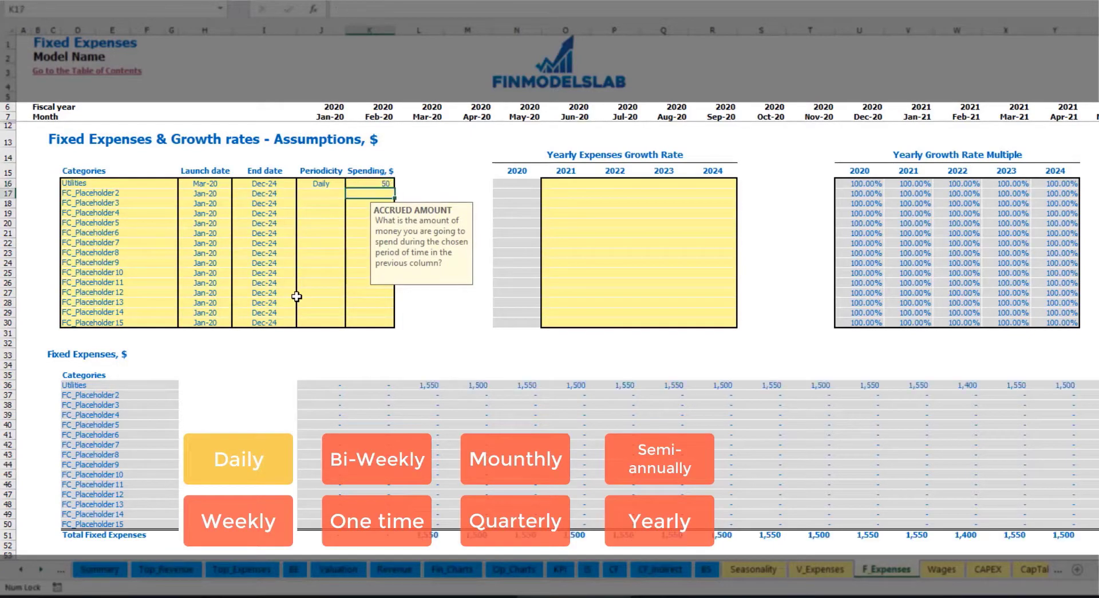
- Compare the monthly Utilities amounts for March to May 2020 in the Fixed Expenses table and inspect their formulas
click(425, 385)
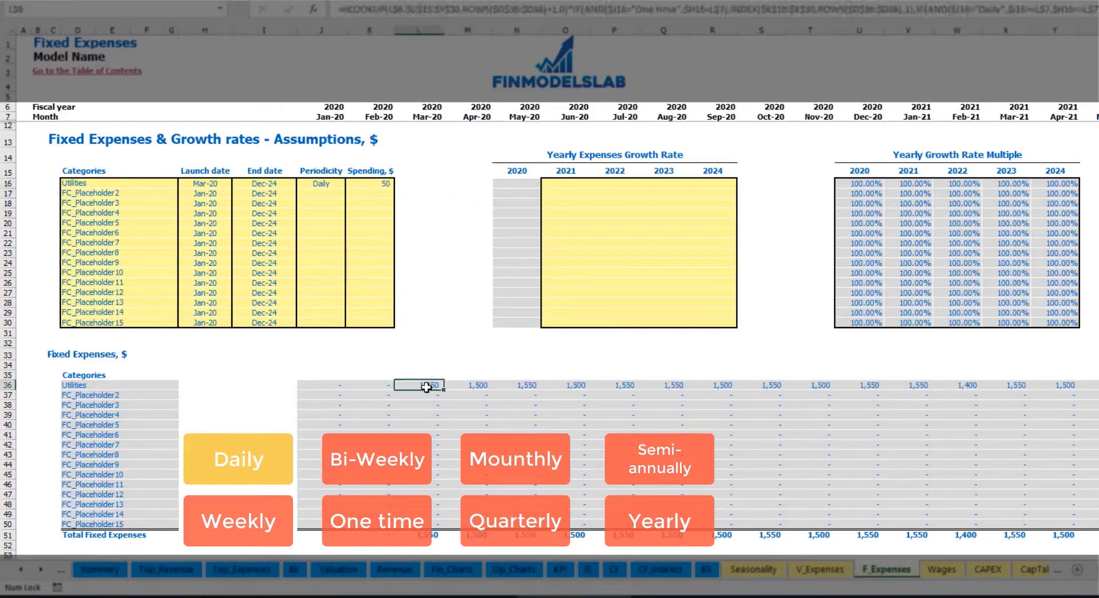
click(475, 386)
click(515, 385)
click(431, 385)
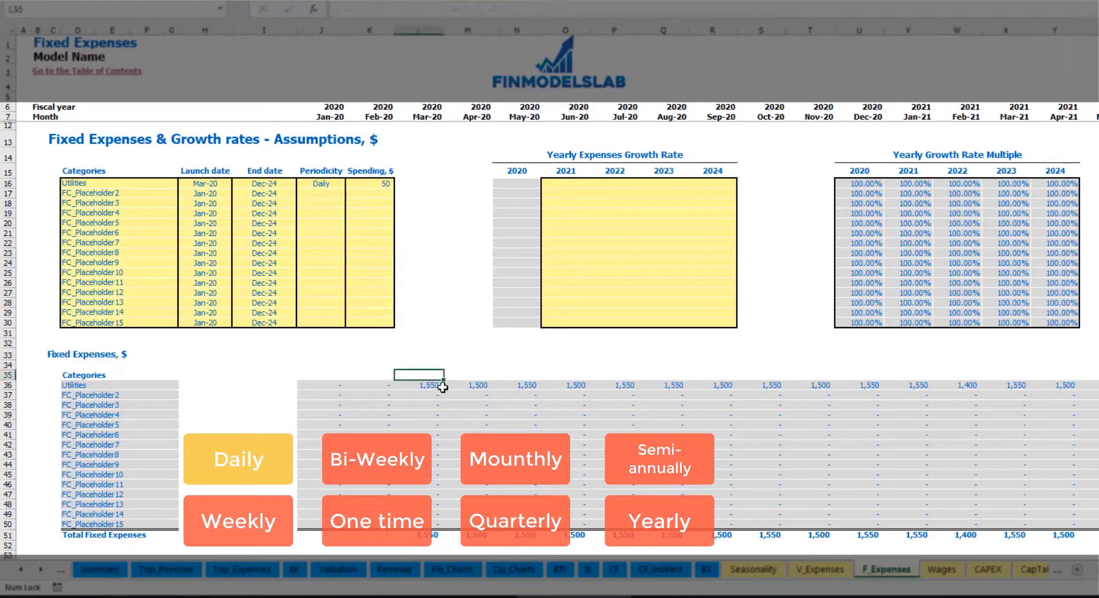
click(459, 387)
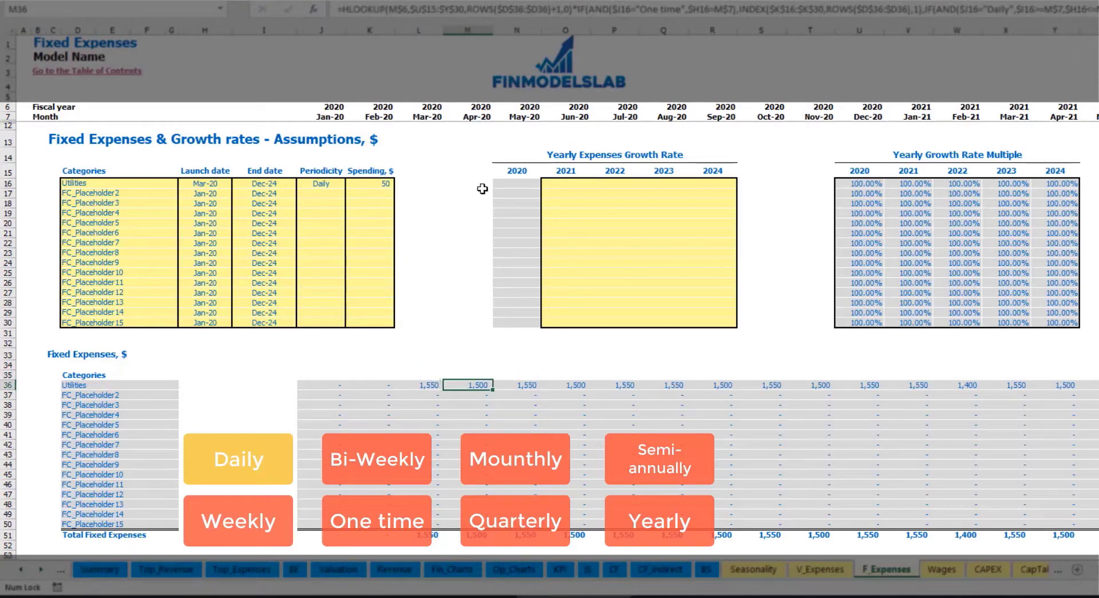
click(423, 116)
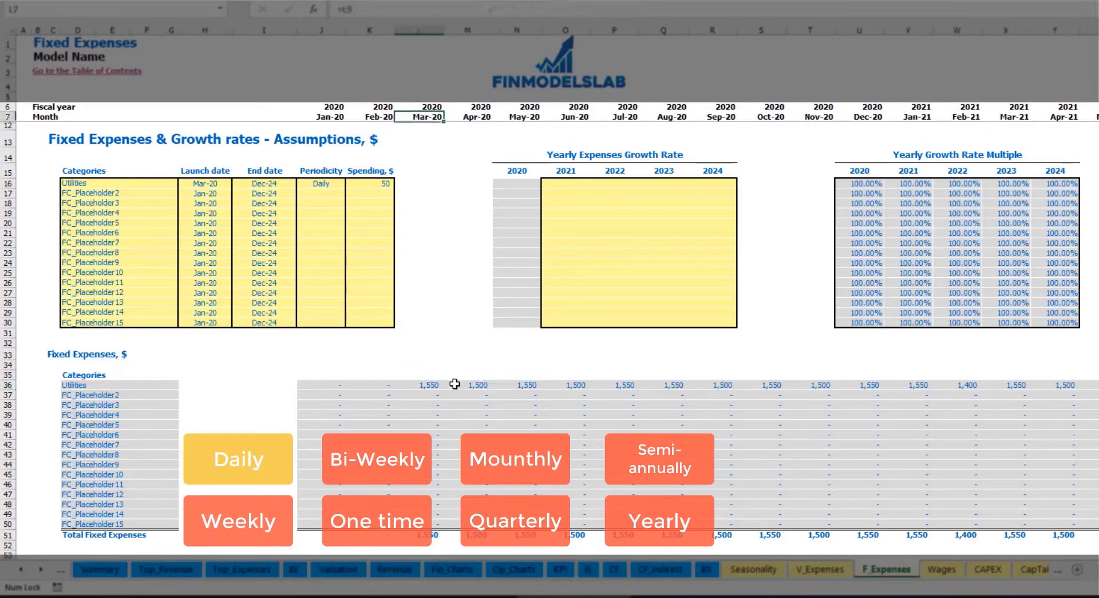
click(432, 386)
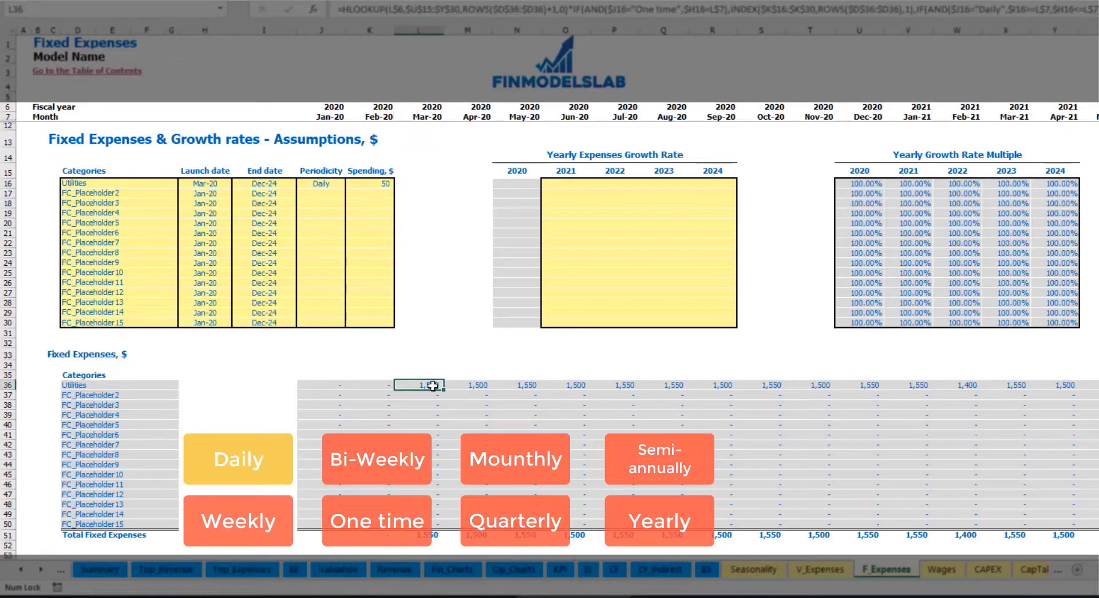
click(484, 386)
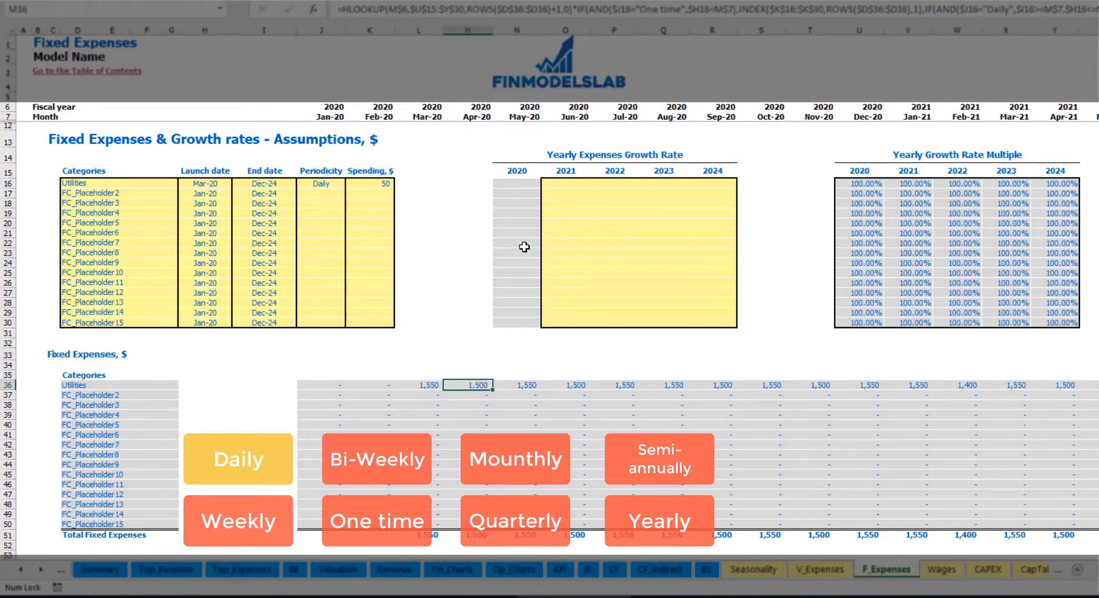
- Set the Utilities yearly expense growth rate to 5% for 2021 and copy it across 2022 to 2024
click(573, 185)
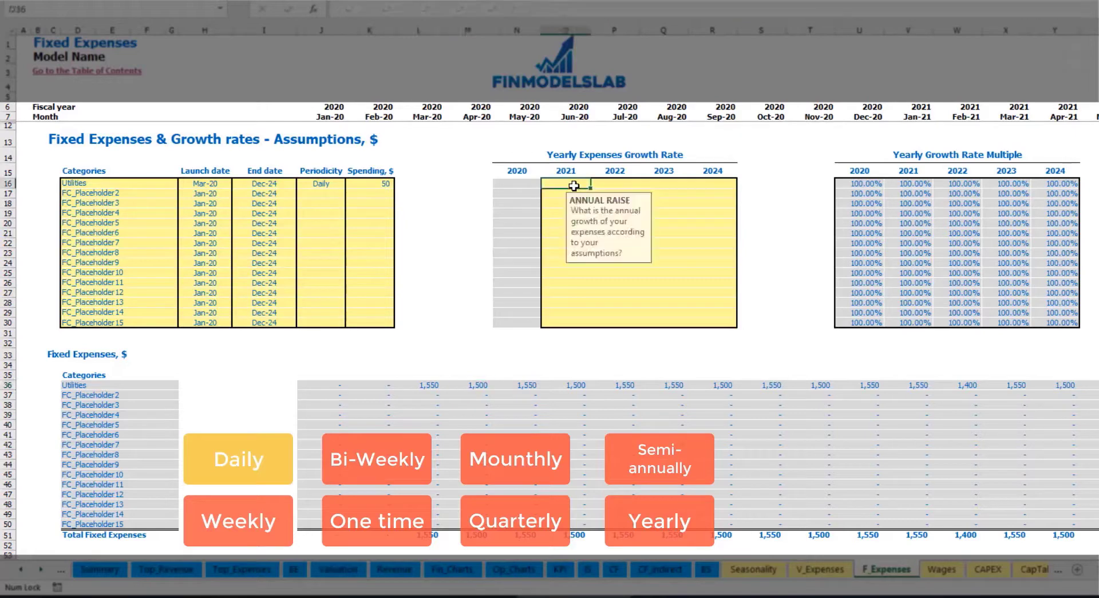
text(5%)
key(Return)
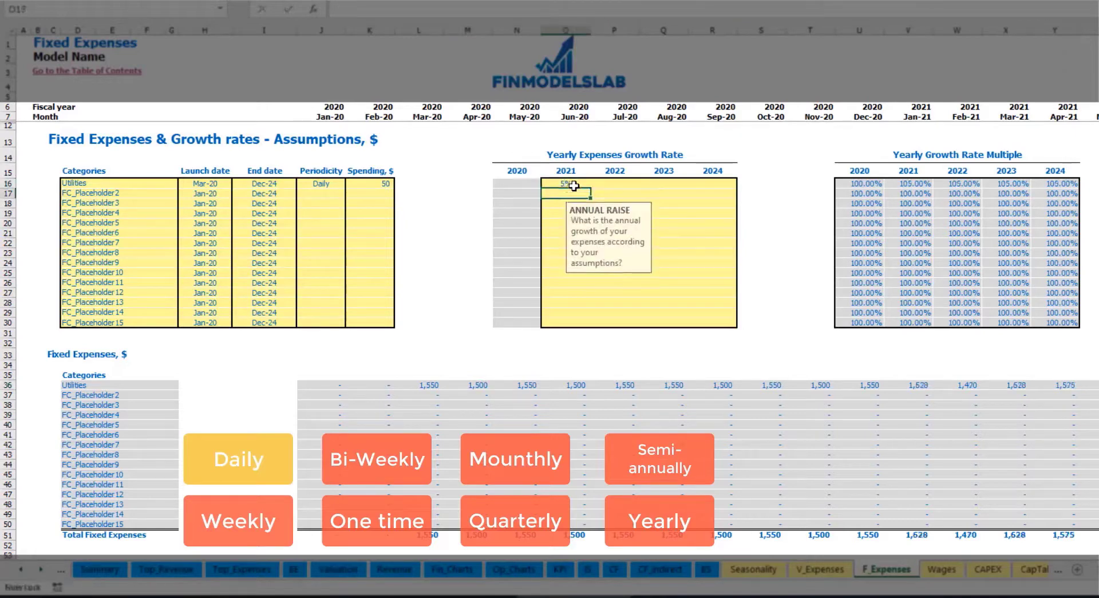
key(Up)
key(ctrl+c)
key(Right)
key(shift+Right)
key(shift+Right)
key(ctrl+v)
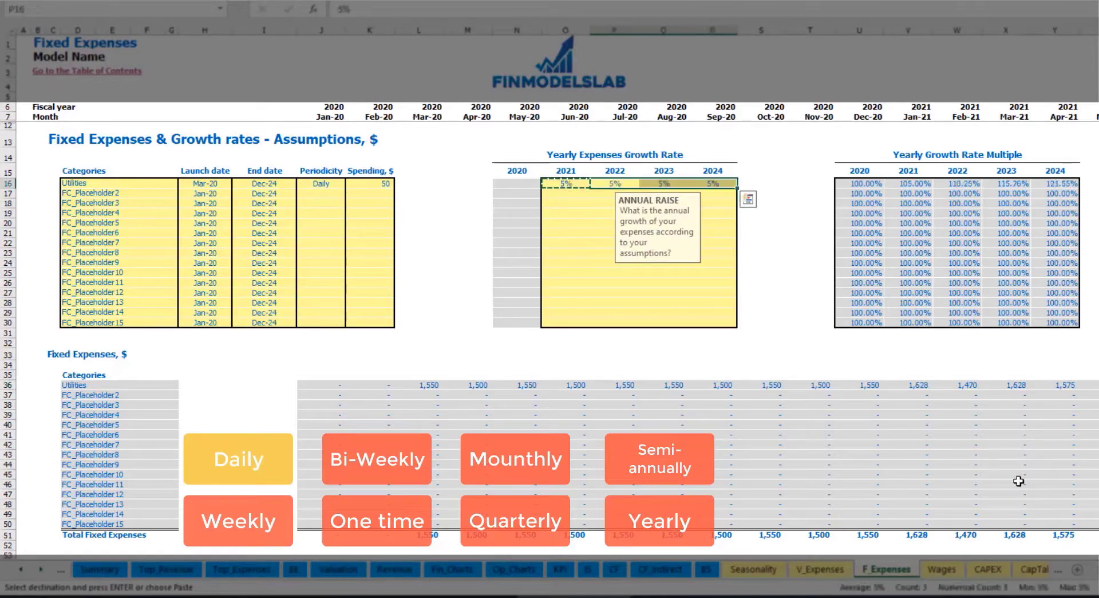
key(Left)
key(shift+Right)
key(shift+Right)
key(shift+Right)
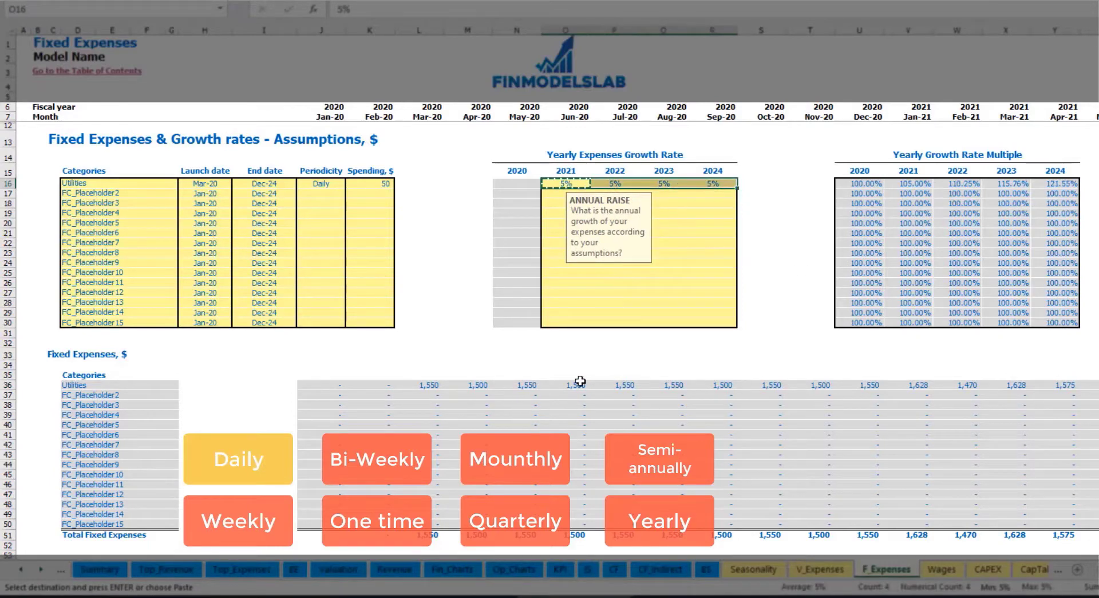
- Rename the second fixed expense category, below Utilities, as Advertising
scroll(549, 330, right, 5)
scroll(550, 329, right, 7)
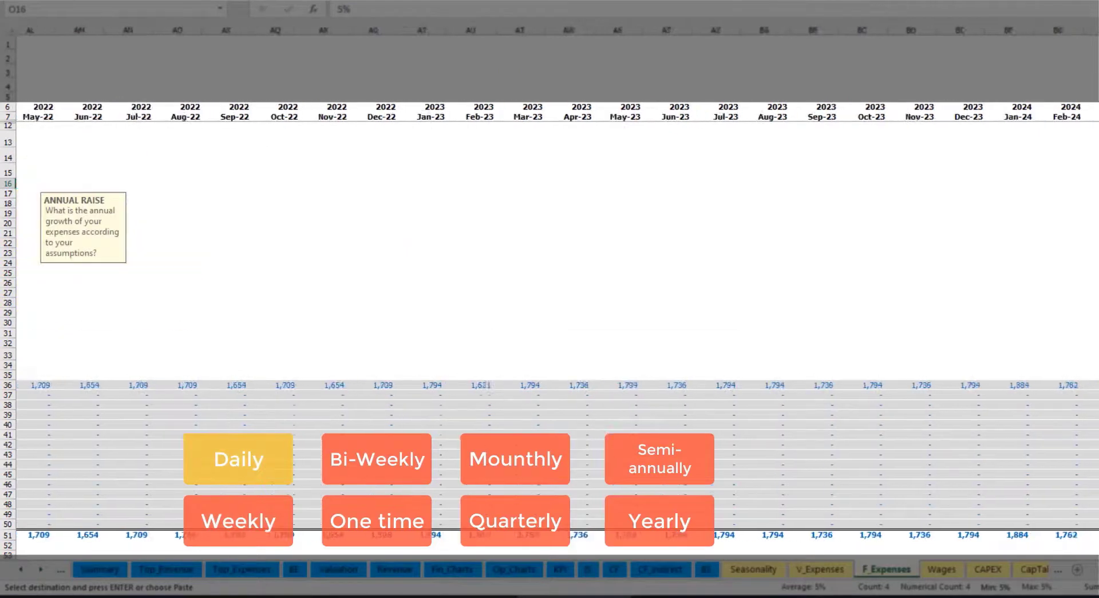
scroll(550, 329, left, 12)
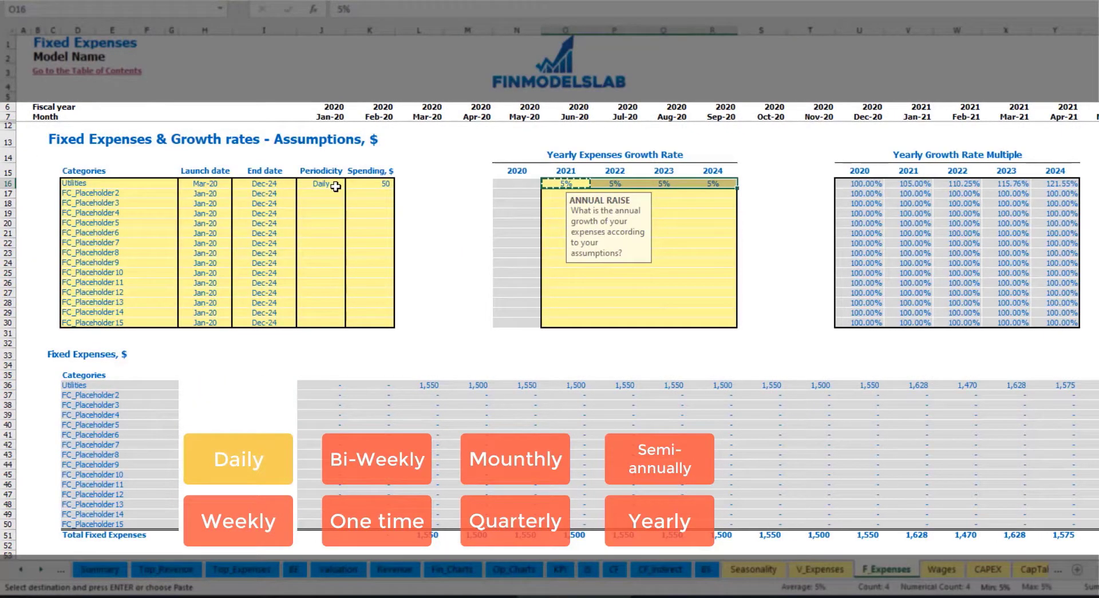
click(129, 191)
text(Ad)
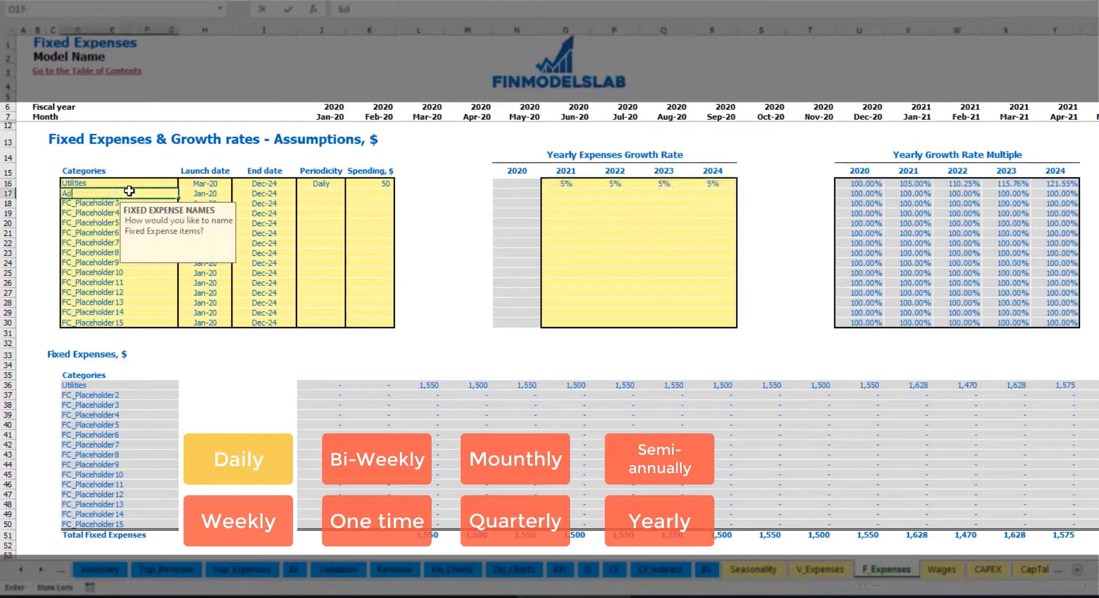
text(vertising)
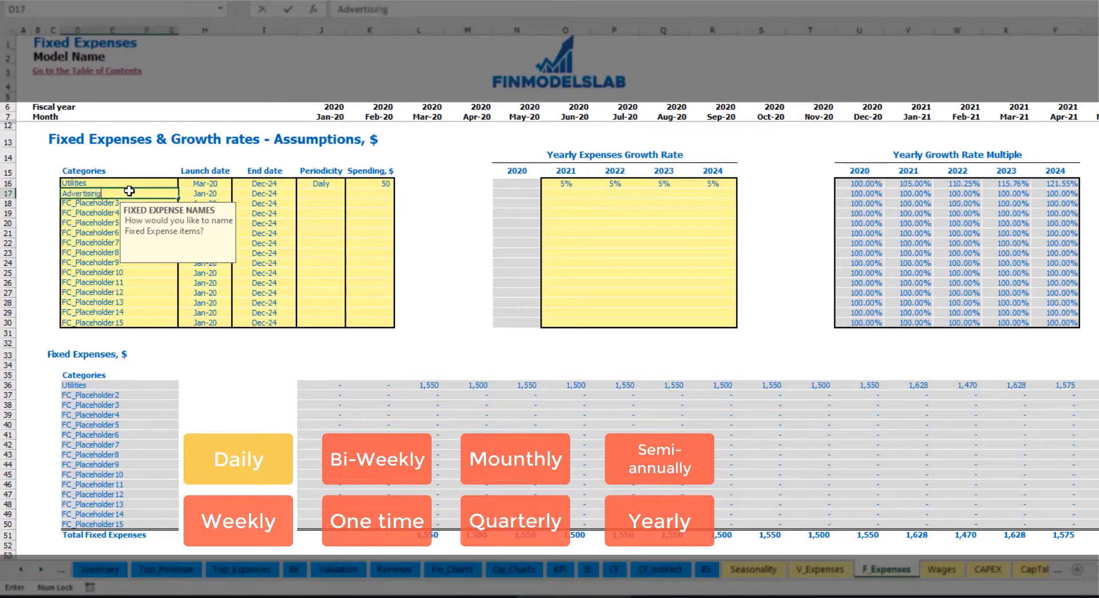
key(Return)
- Set the Advertising expense's launch date to Mar-20 and its end date to Aug-24
click(205, 194)
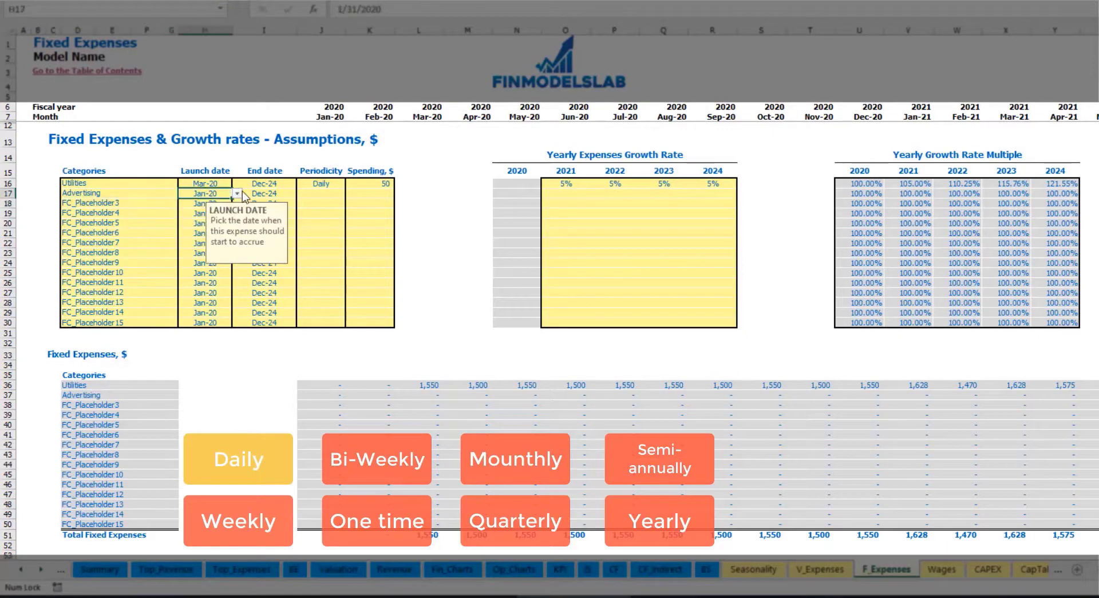
click(237, 194)
click(212, 221)
click(275, 194)
click(300, 193)
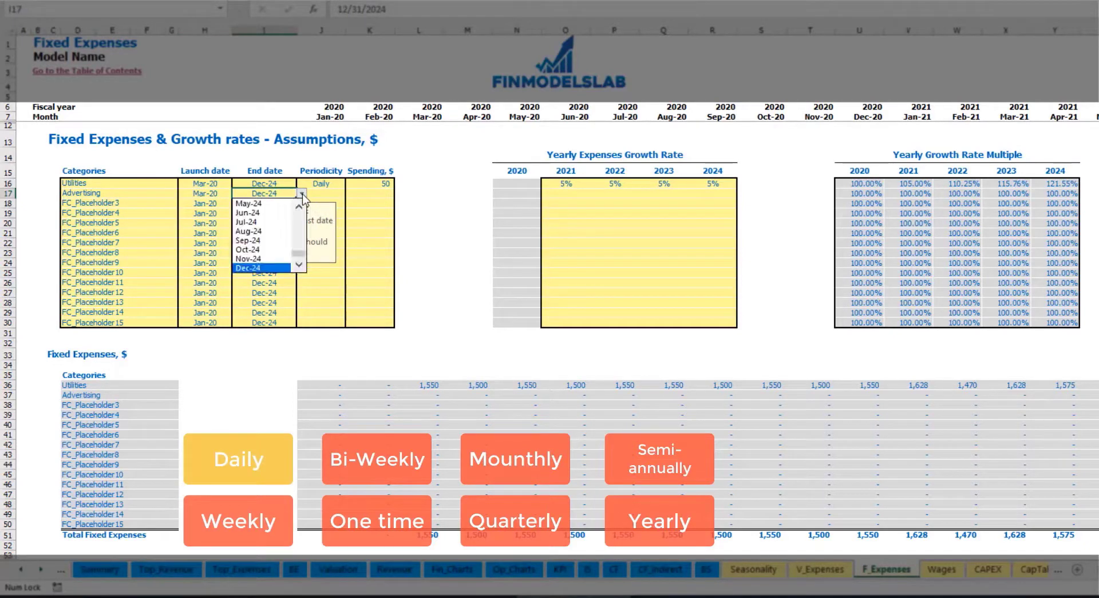
click(266, 233)
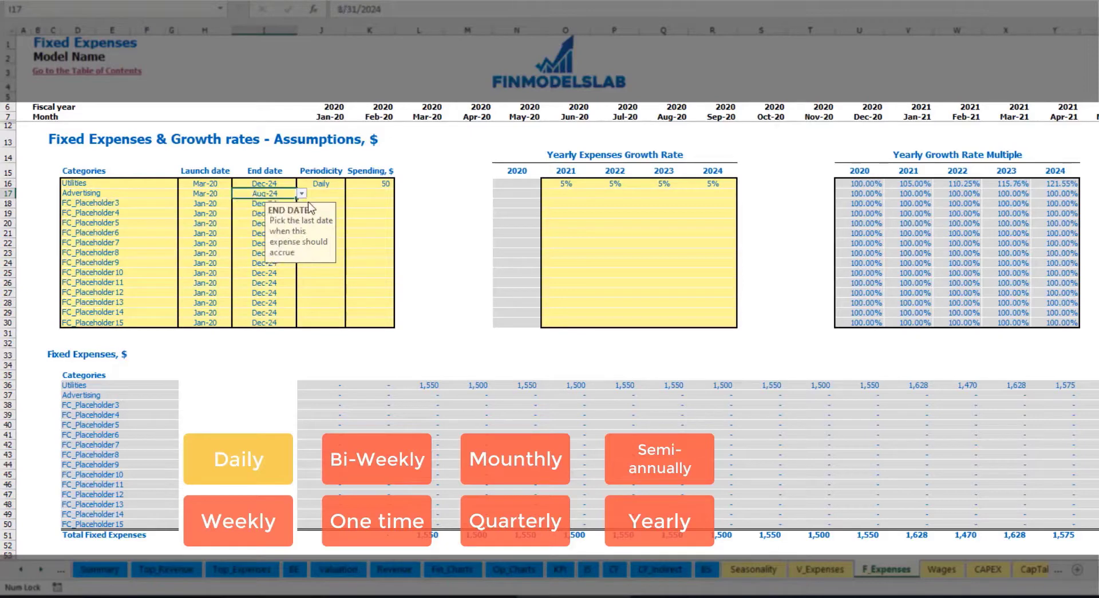
- Set Advertising's periodicity to Weekly and its spending to 100
click(318, 194)
click(349, 193)
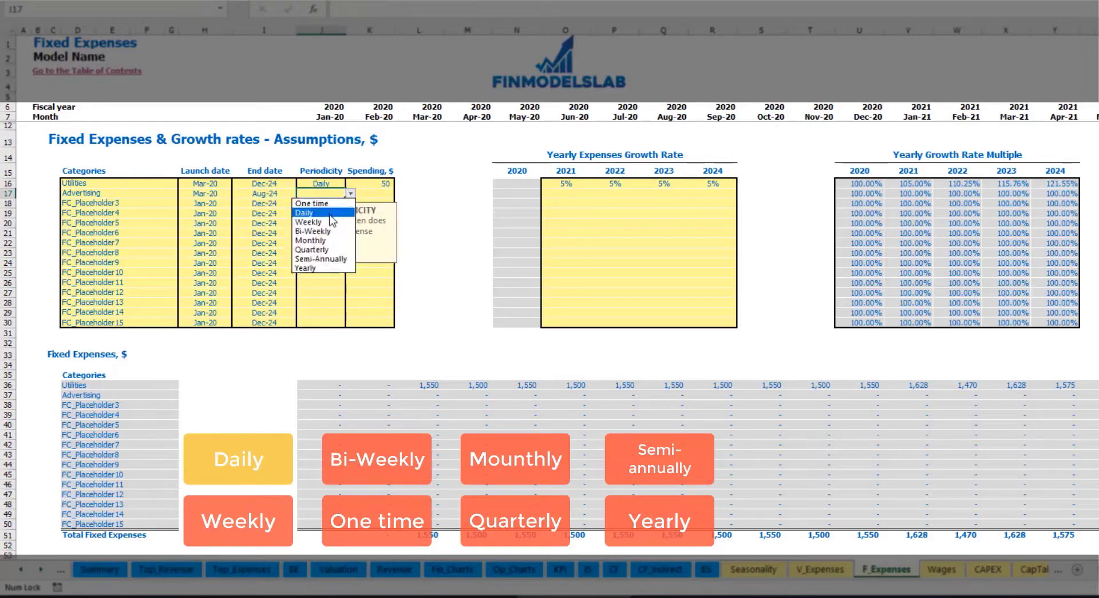
click(319, 223)
click(367, 196)
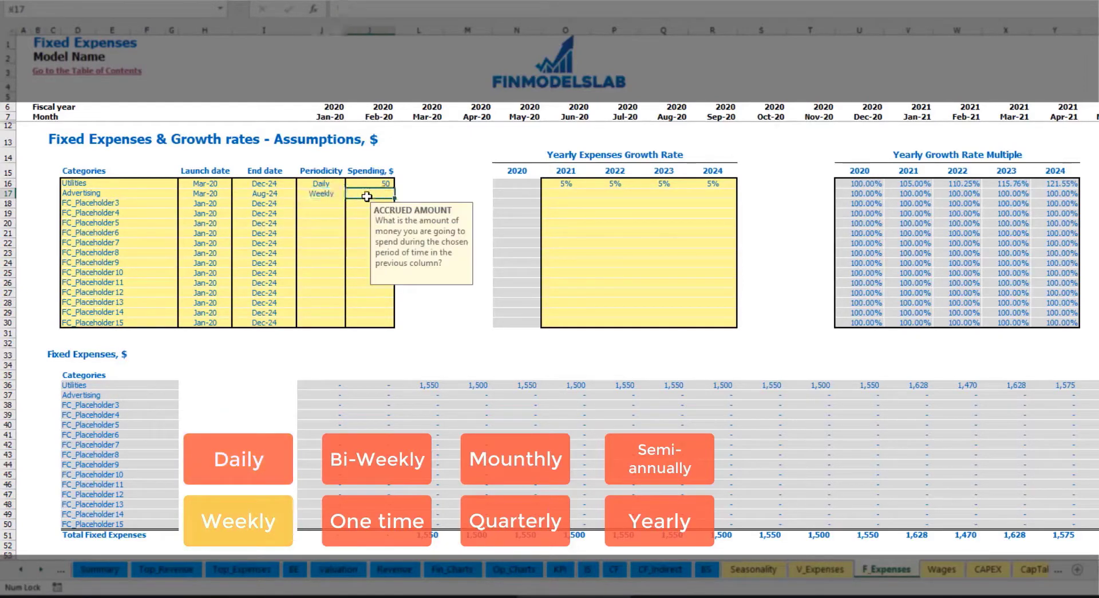
text(100)
key(Return)
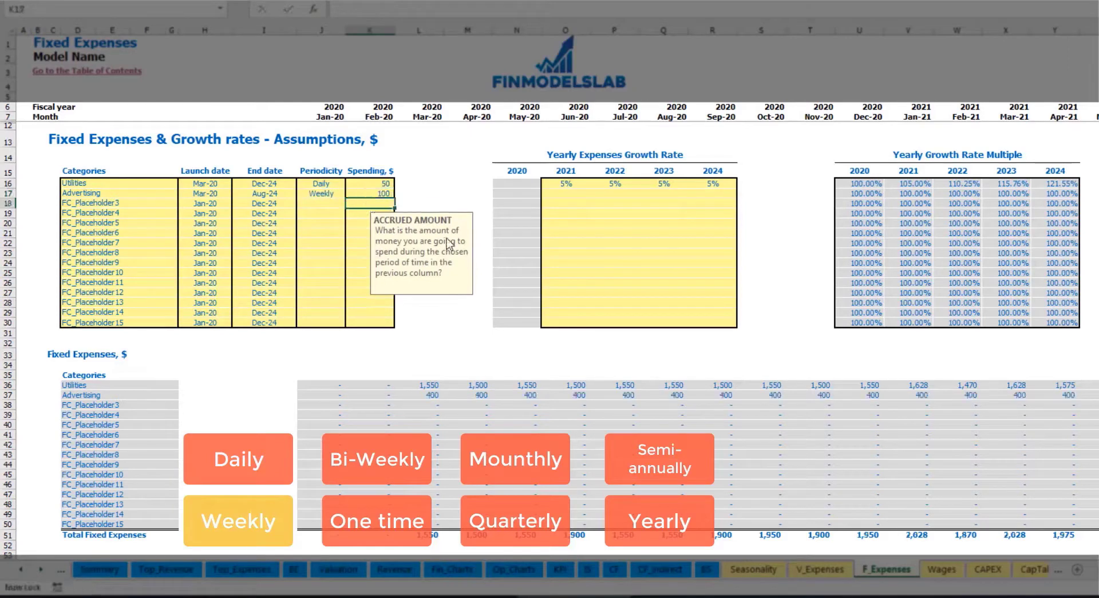
- Examine Advertising's monthly amounts in the Fixed Expenses table from Mar-20 to Aug-24
click(432, 395)
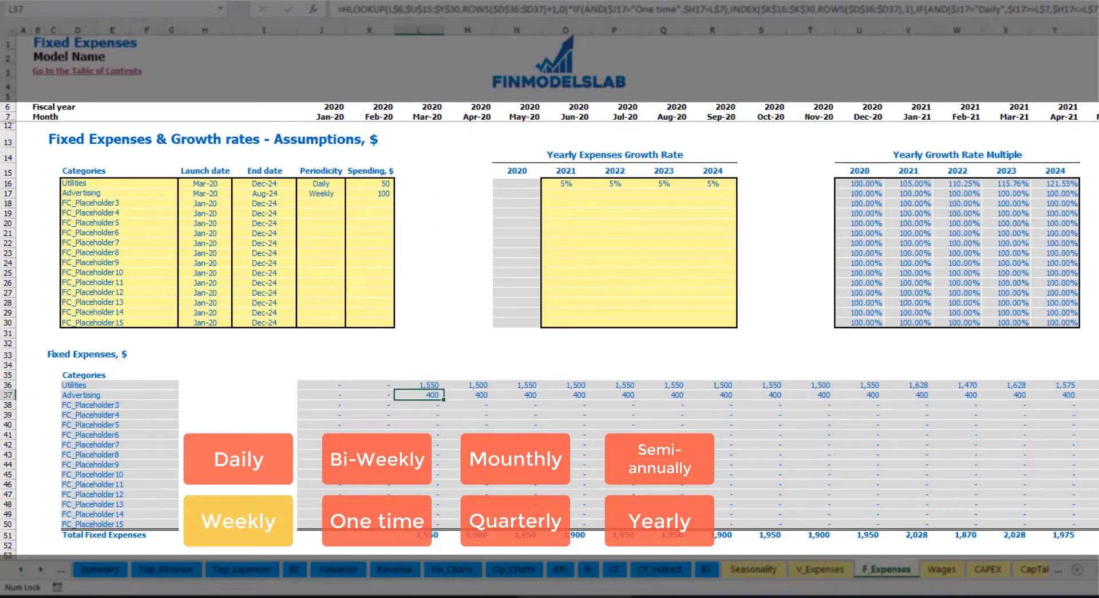
scroll(550, 286, right, 15)
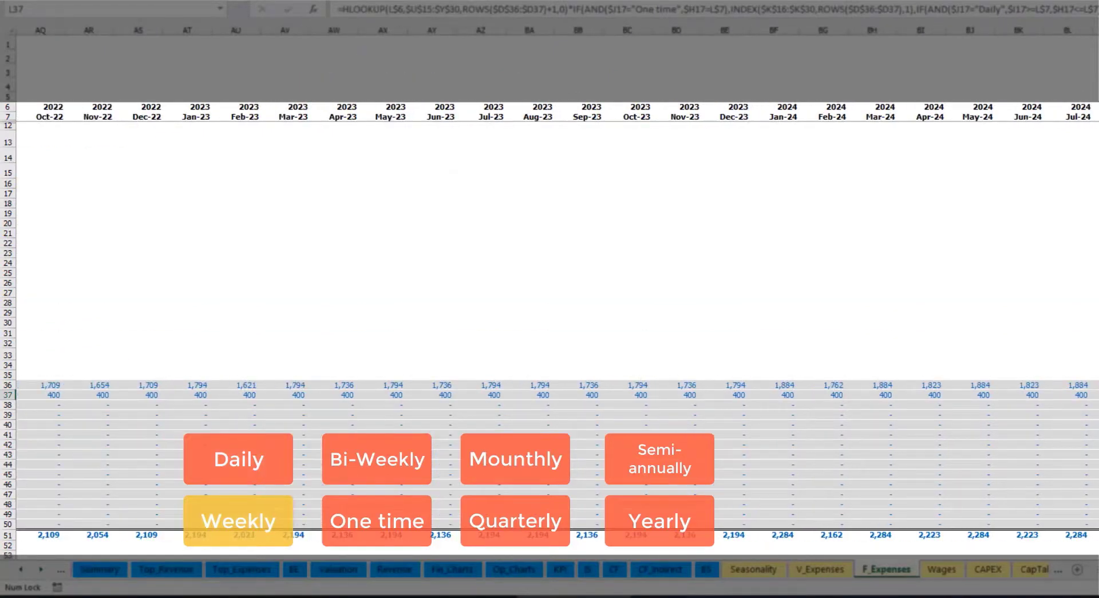
click(1096, 30)
click(1095, 395)
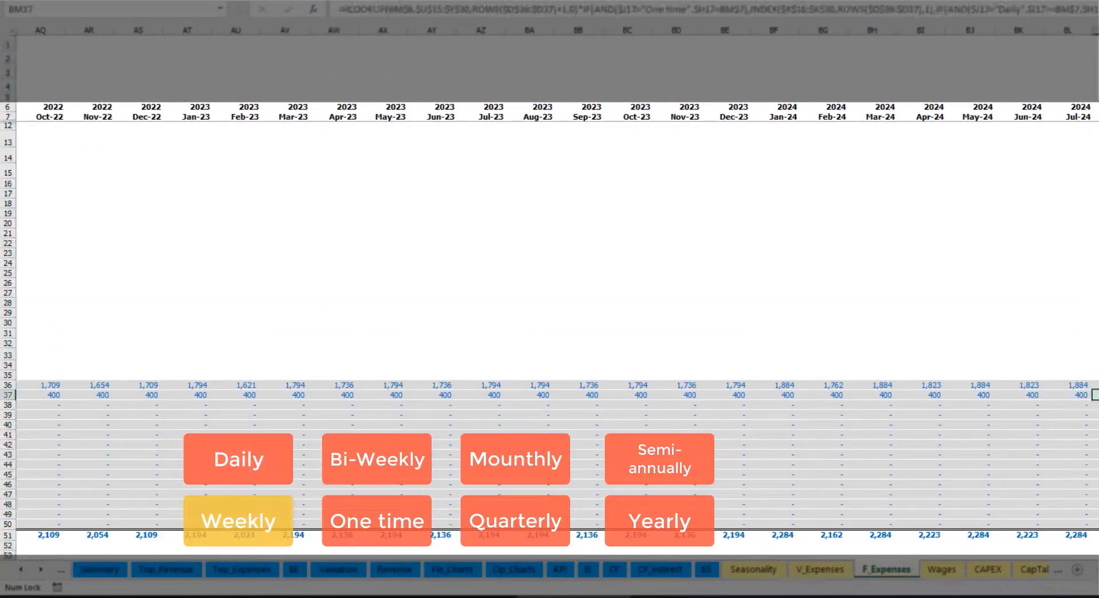
scroll(549, 286, left, 15)
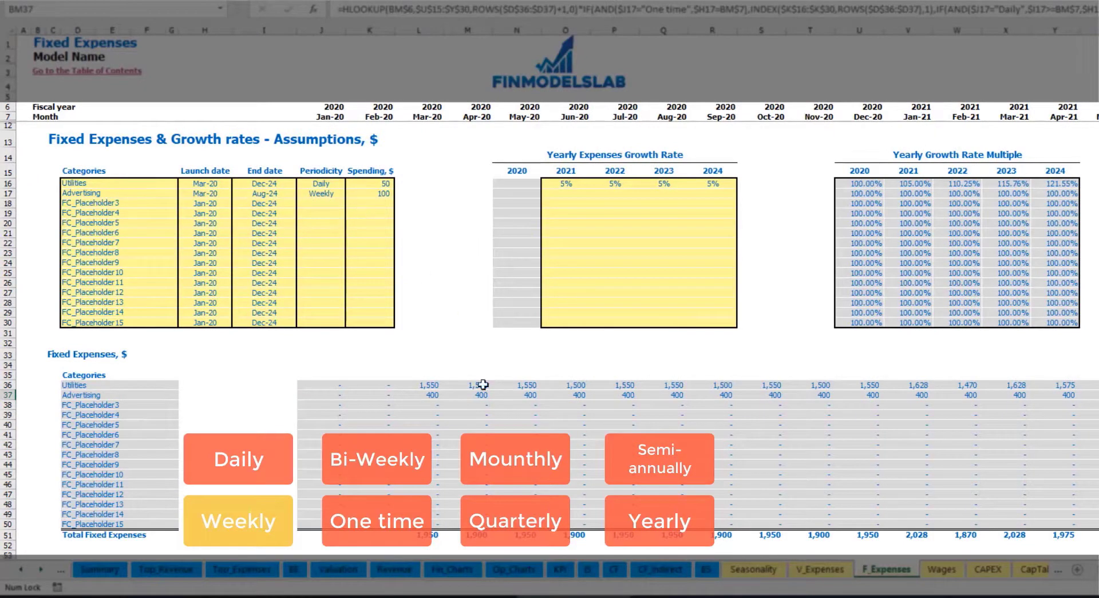
- Change Advertising's periodicity to Bi-Weekly and its spending to 500
click(324, 194)
click(350, 193)
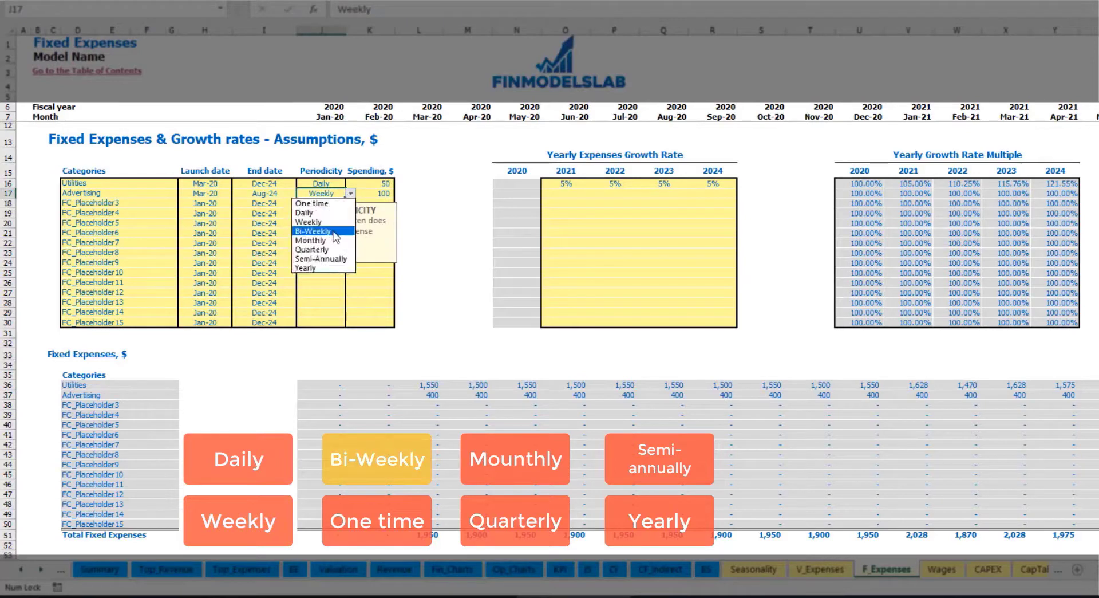
click(333, 231)
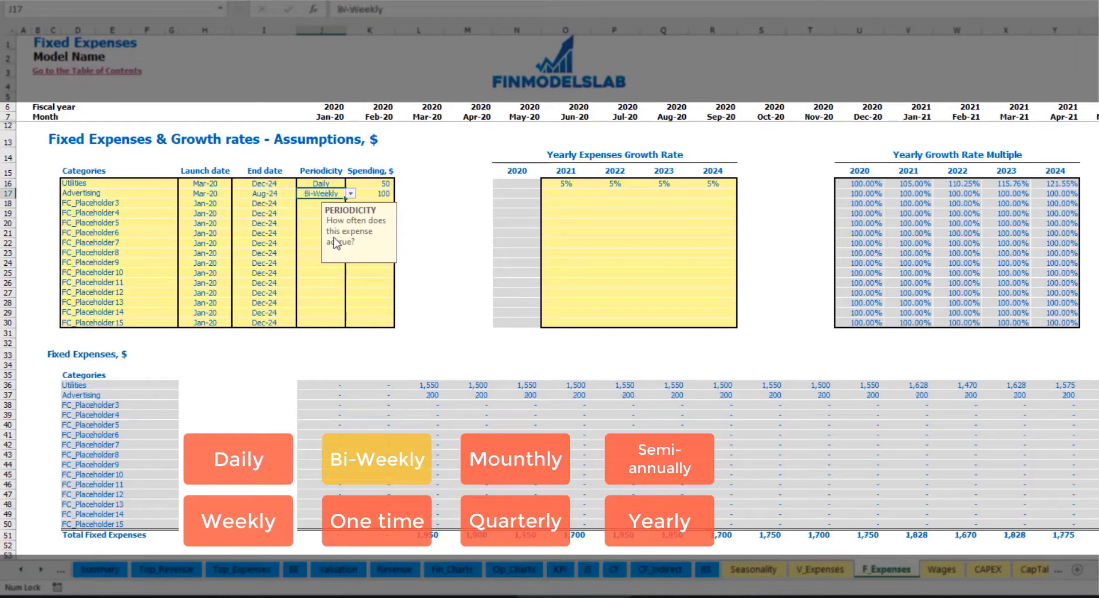
click(368, 193)
text(5)
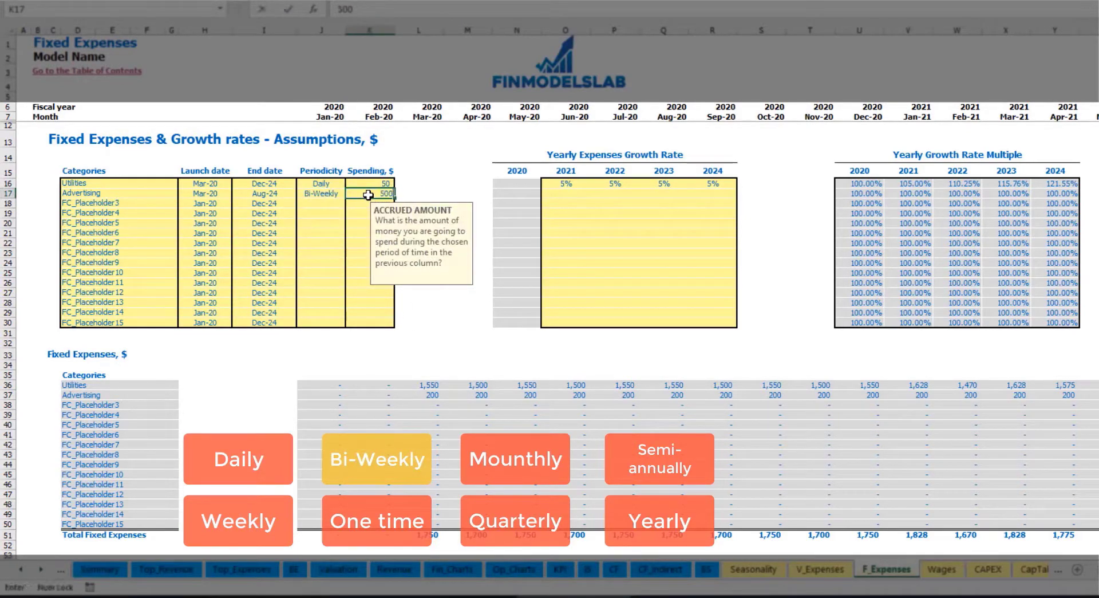
- Change the Advertising expense's launch date to Jul-20
click(217, 184)
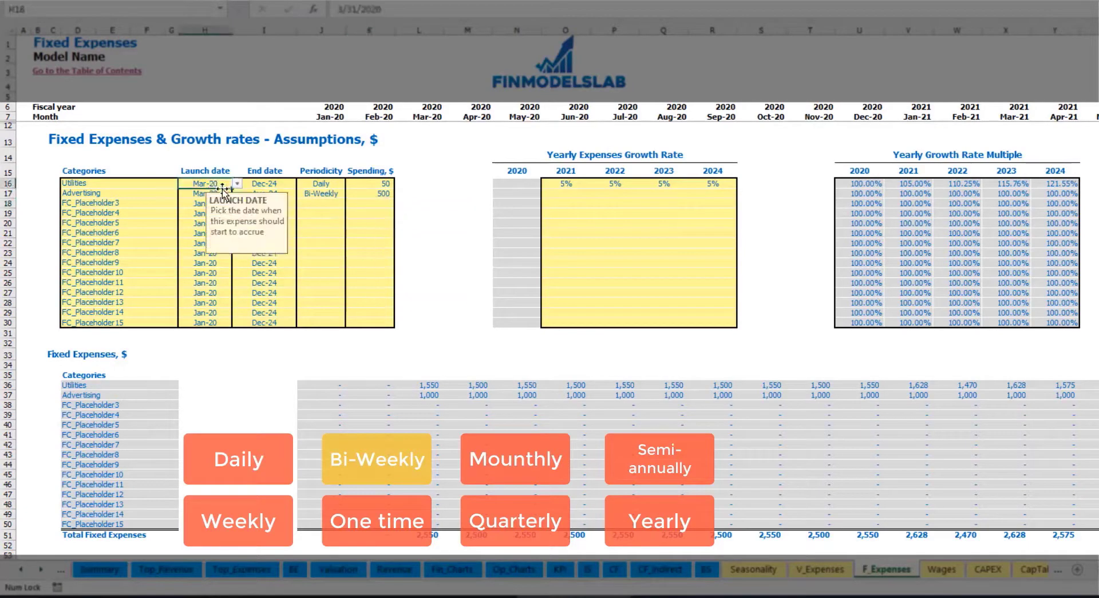
click(221, 194)
click(237, 194)
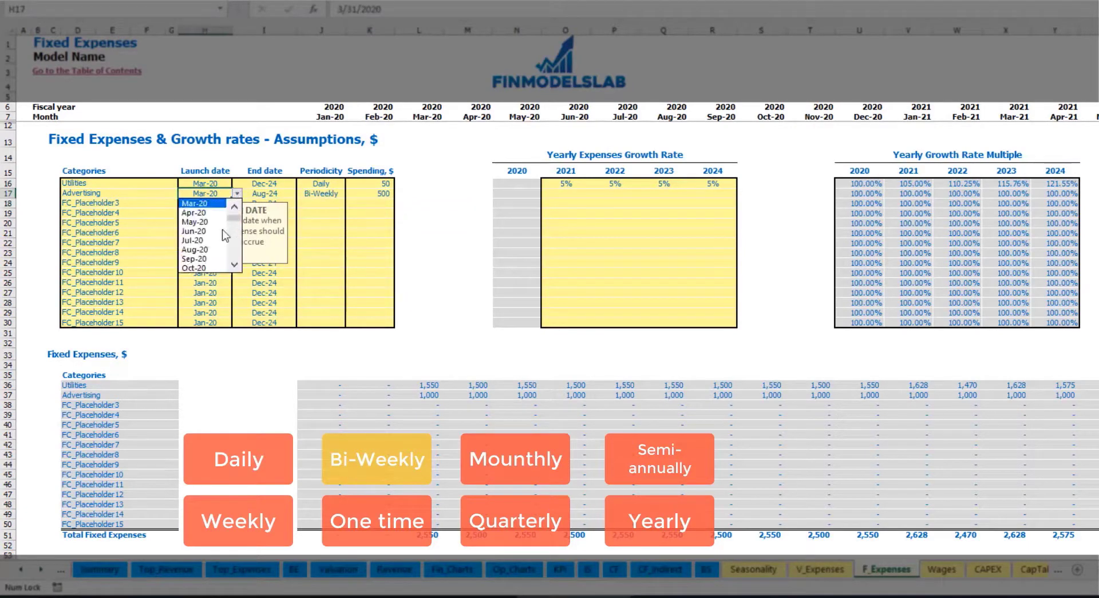
click(217, 240)
- Examine Advertising's monthly amounts in the Fixed Expenses table from Jul-20 onward
click(629, 397)
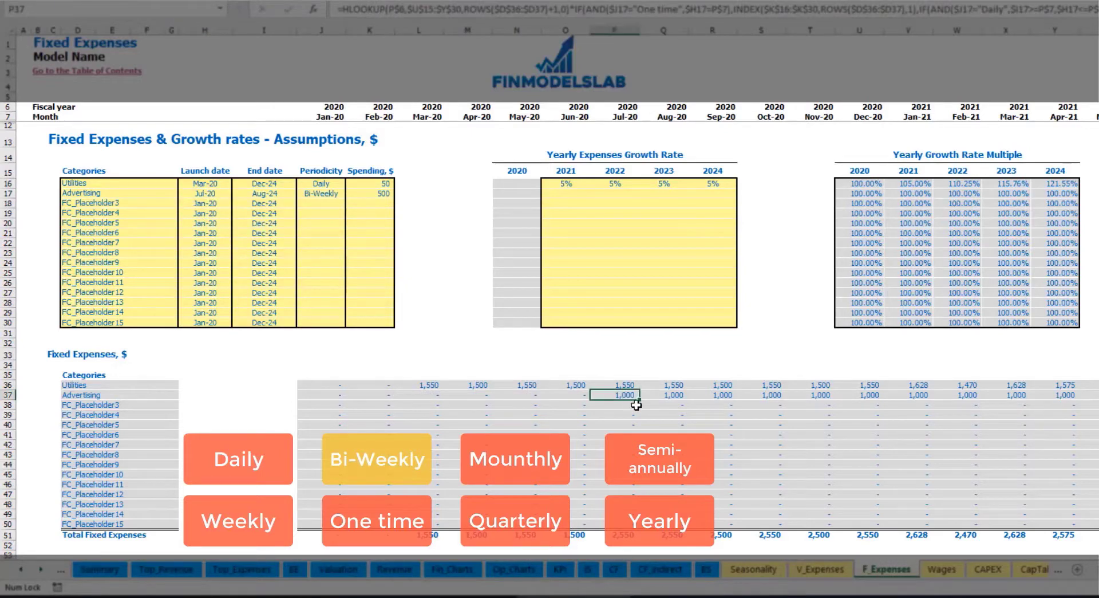
key(Right)
key(Right)
key(Right)
key(Right)
key(Right)
key(Right)
key(Right)
key(Right)
key(Right)
key(Right)
key(Right)
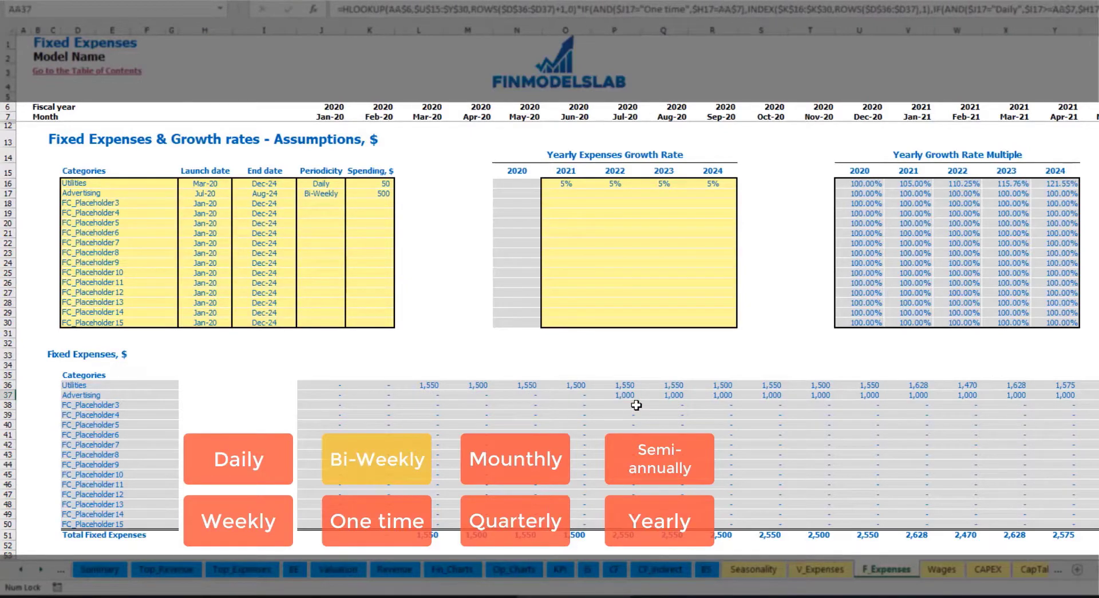
key(Right)
key(Right)
key(Right)
key(Right)
key(Right)
key(Right)
key(Right)
key(Right)
key(Right)
key(Right)
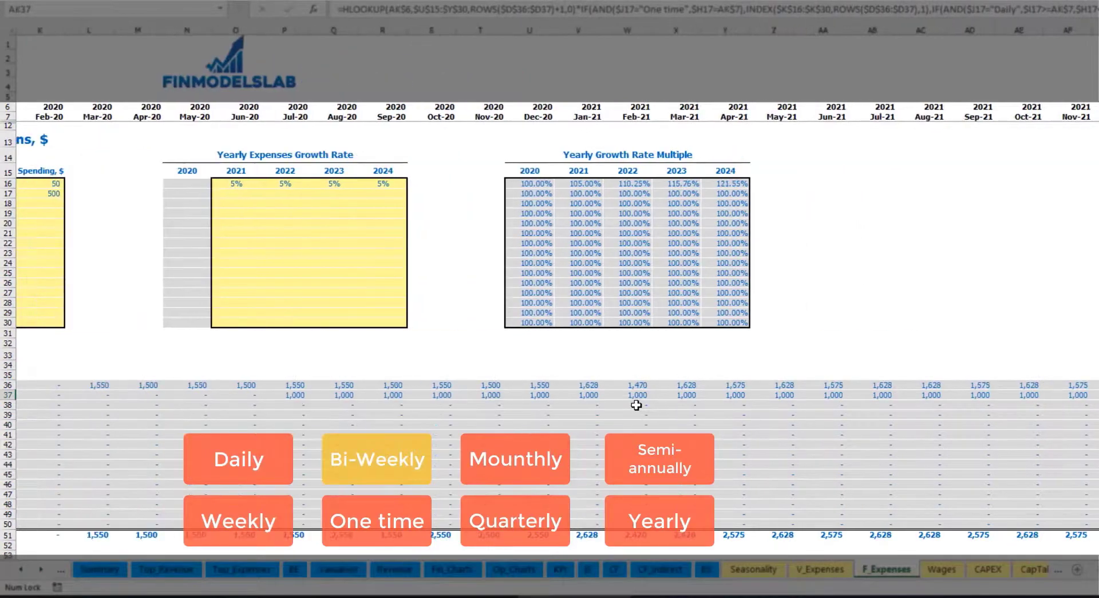
scroll(636, 401, left, 3)
click(602, 396)
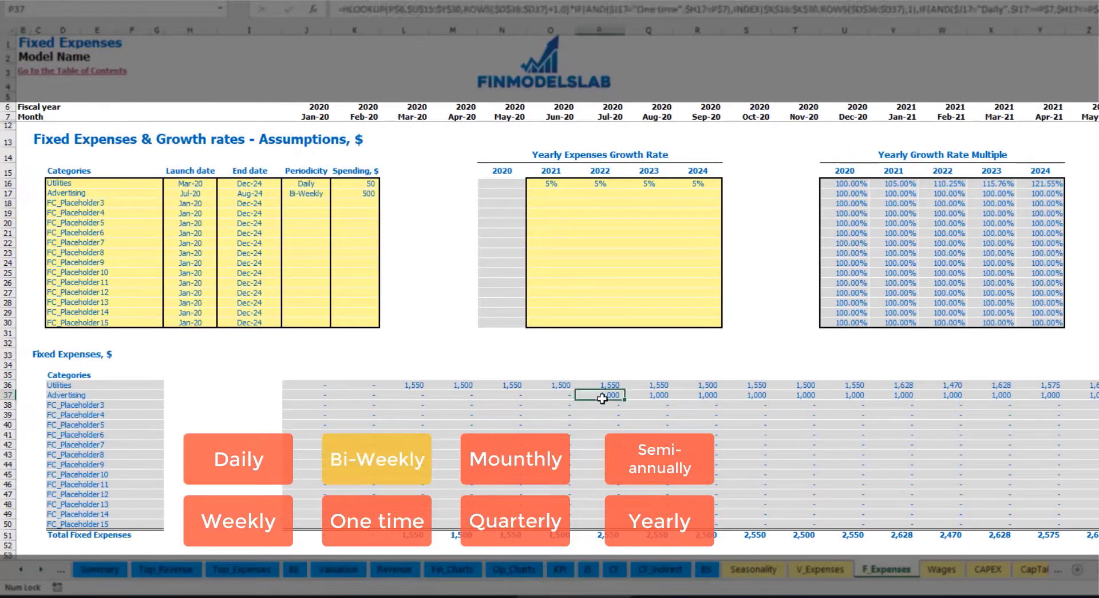
- Enter a 3% yearly growth rate for Advertising in 2021 and copy it to 2022 through 2024
click(550, 196)
text(3)
key(Return)
key(Up)
key(ctrl+c)
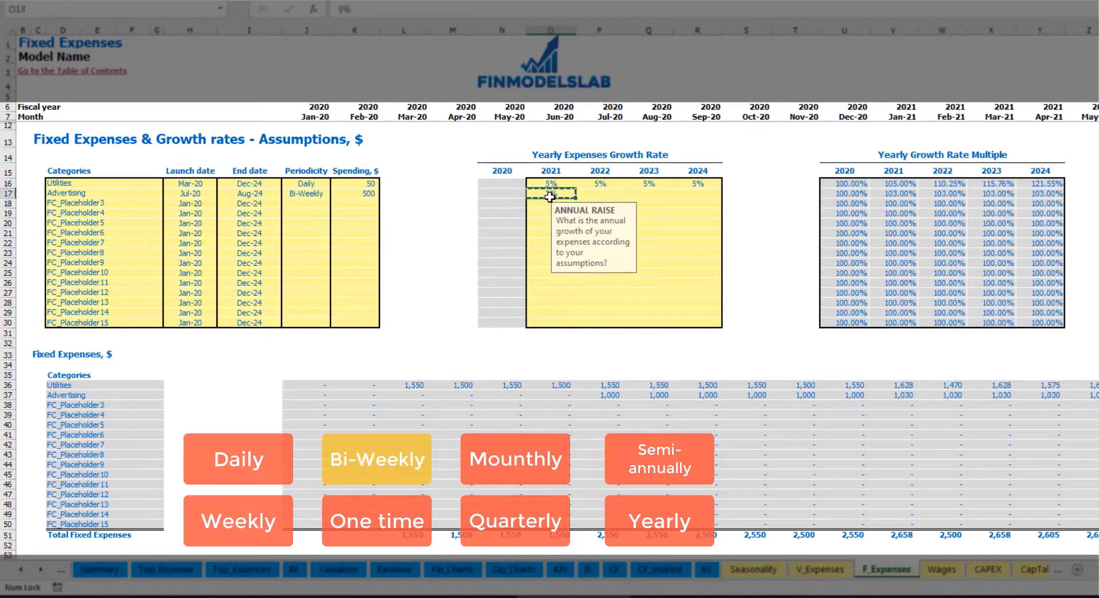
key(Right)
key(shift+Right)
key(shift+Right)
key(ctrl+v)
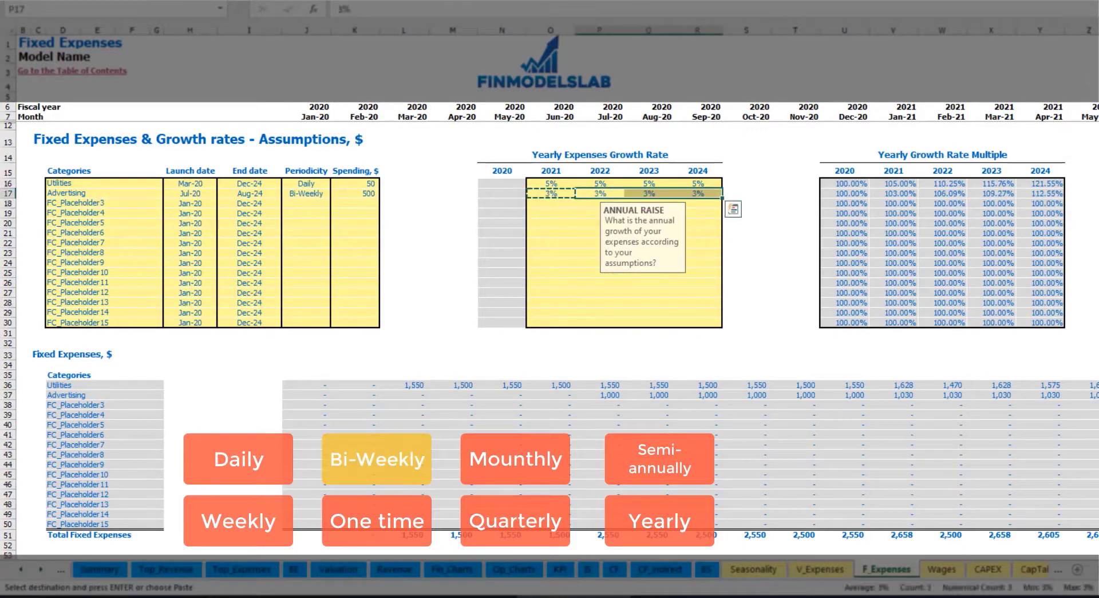
- Examine Advertising's monthly amounts from Jan-21 to Aug-24 and check its end date
click(1053, 395)
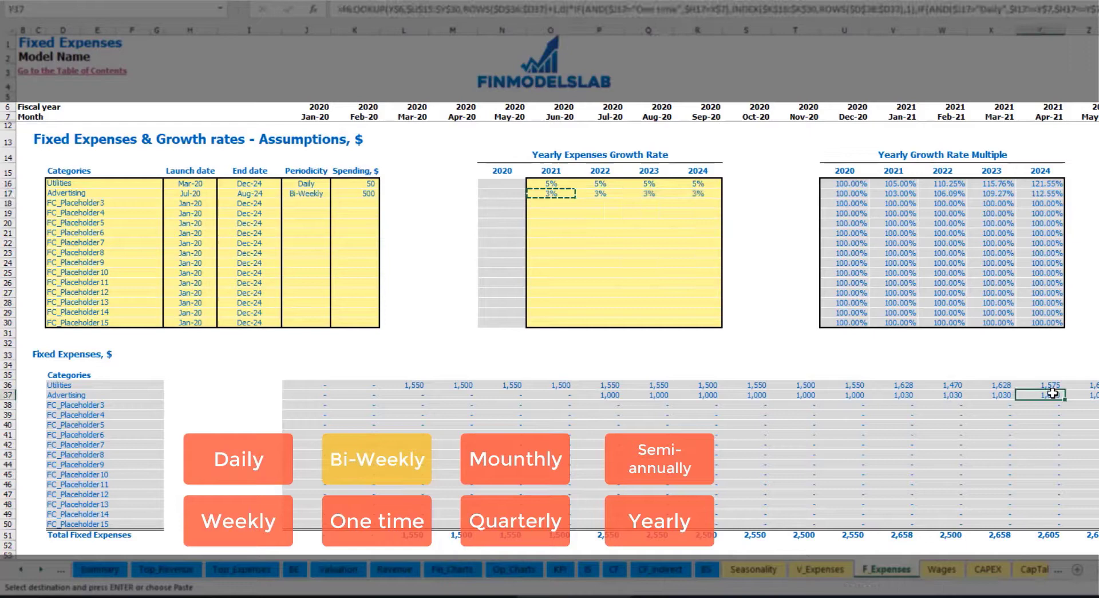
click(915, 394)
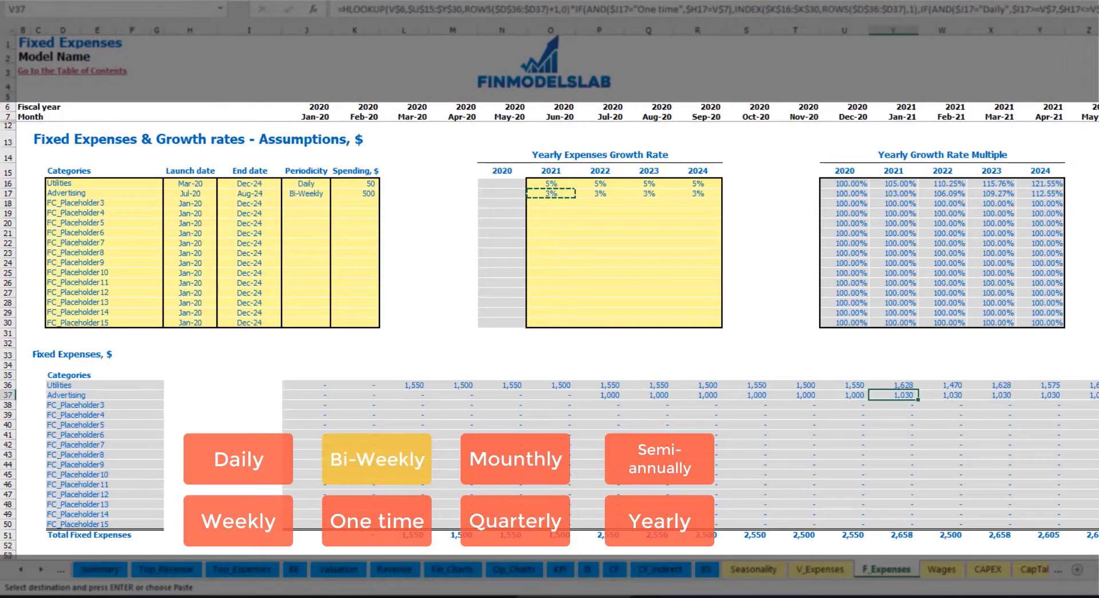
scroll(549, 286, right, 10)
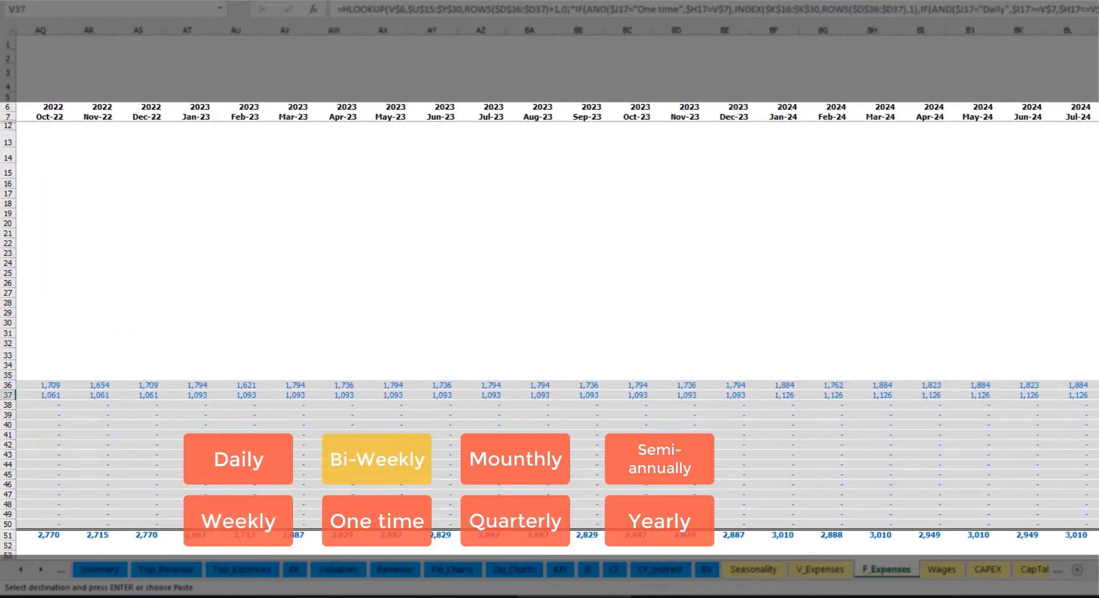
click(1096, 29)
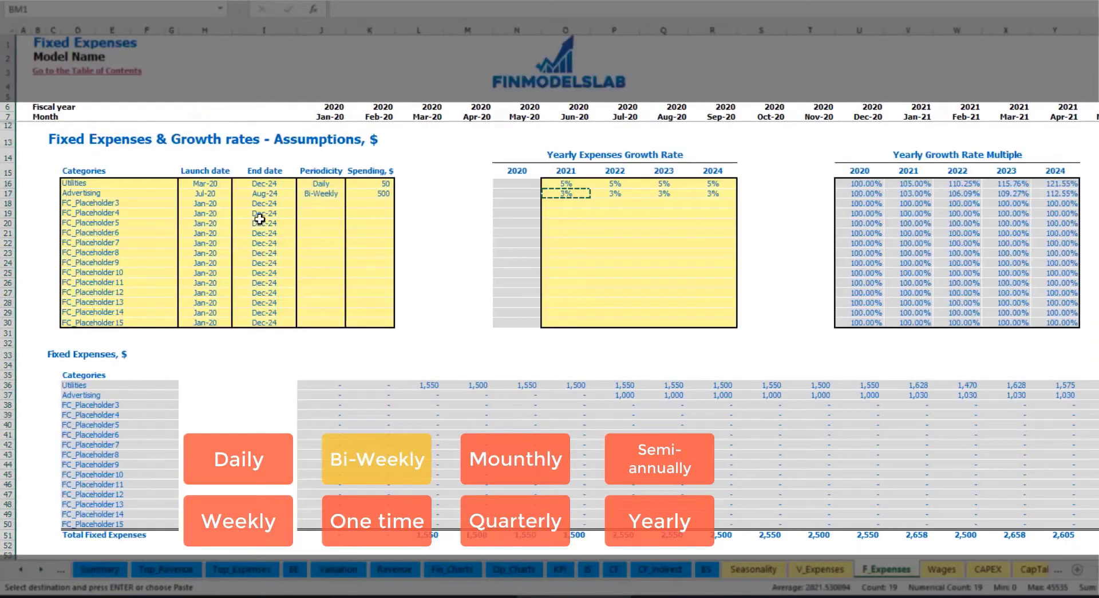
click(268, 194)
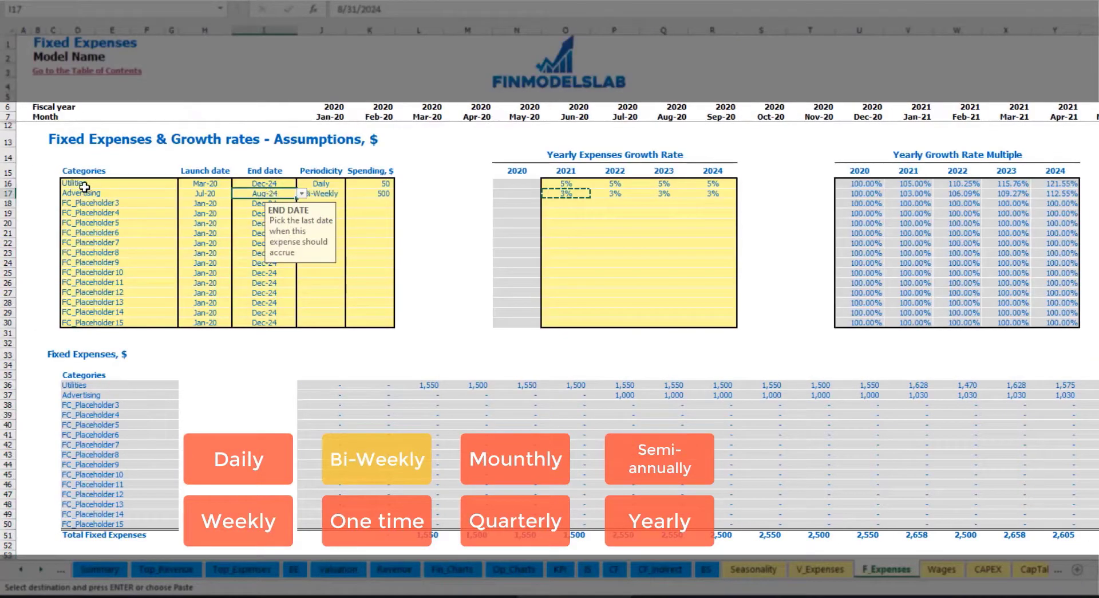
- Rename the third fixed expense category as Office Setup and set its periodicity to One time
click(96, 202)
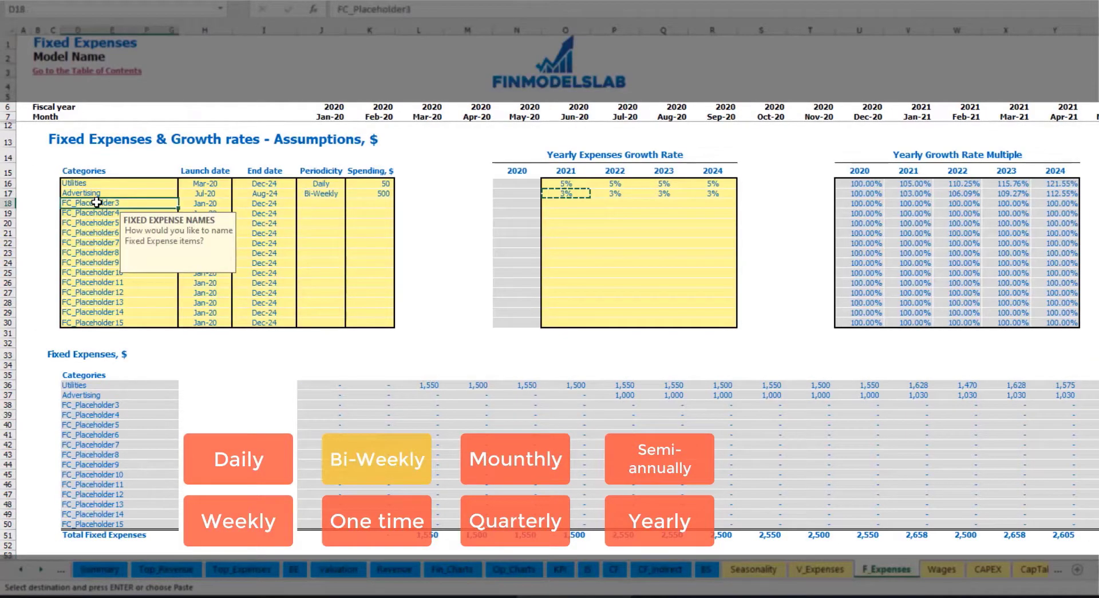
text(Se)
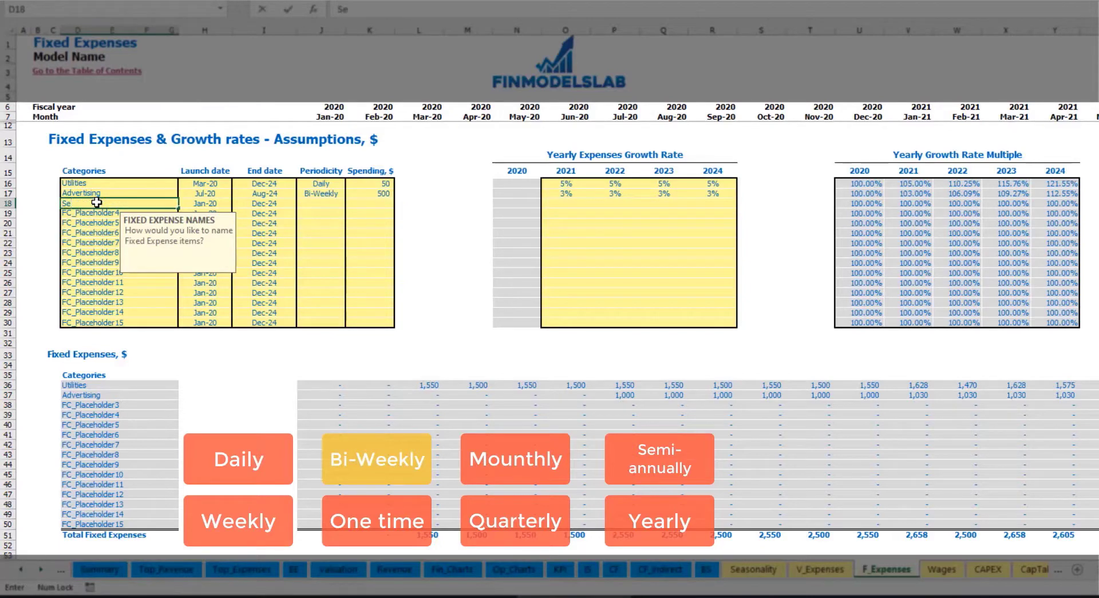
text(fice Setup)
key(Return)
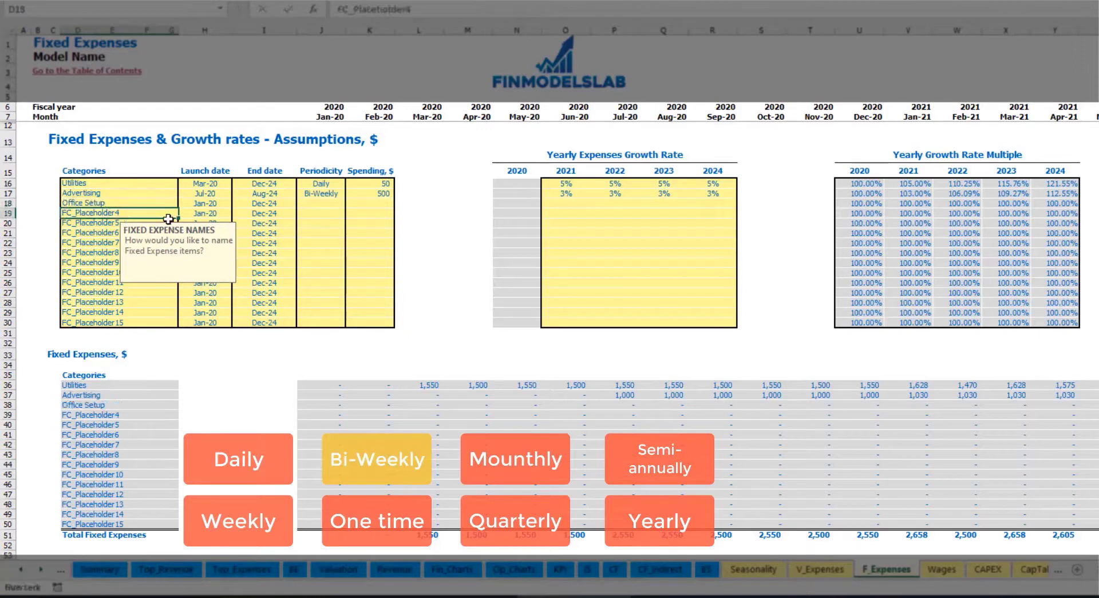
click(320, 205)
click(351, 203)
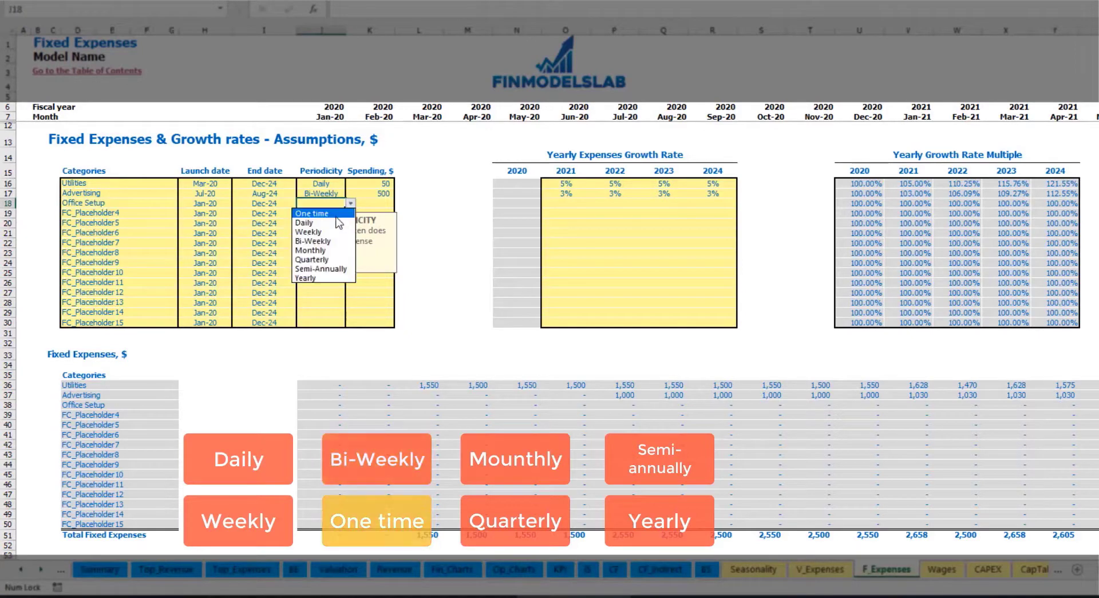
click(311, 213)
- Set Office Setup's launch date to Feb-20 and spending to 5,000, and check its amount in the Fixed Expenses table
click(224, 204)
click(236, 203)
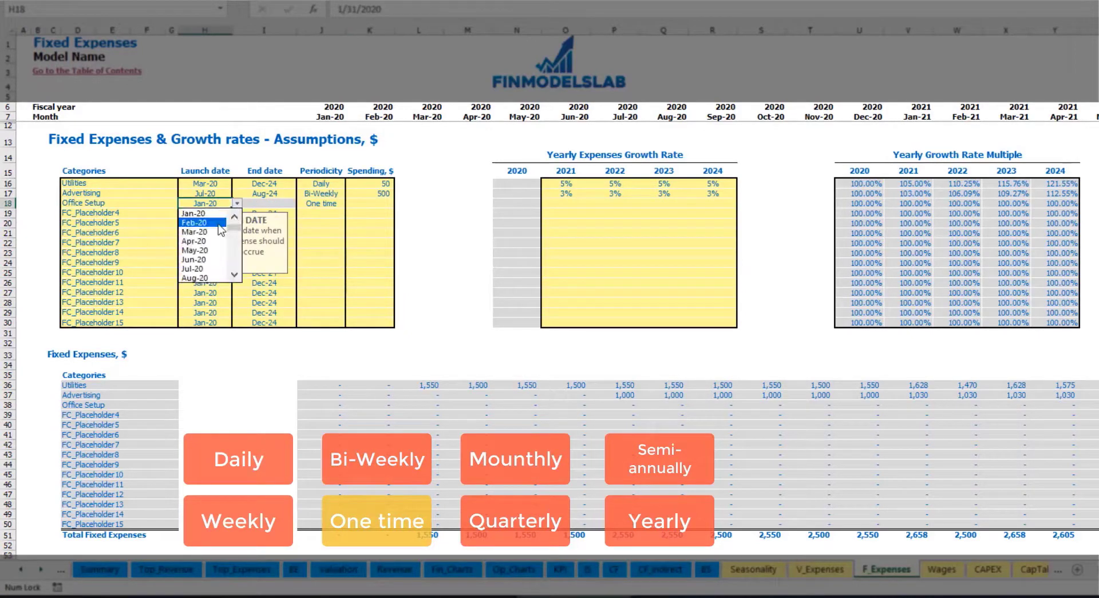
click(221, 228)
click(360, 203)
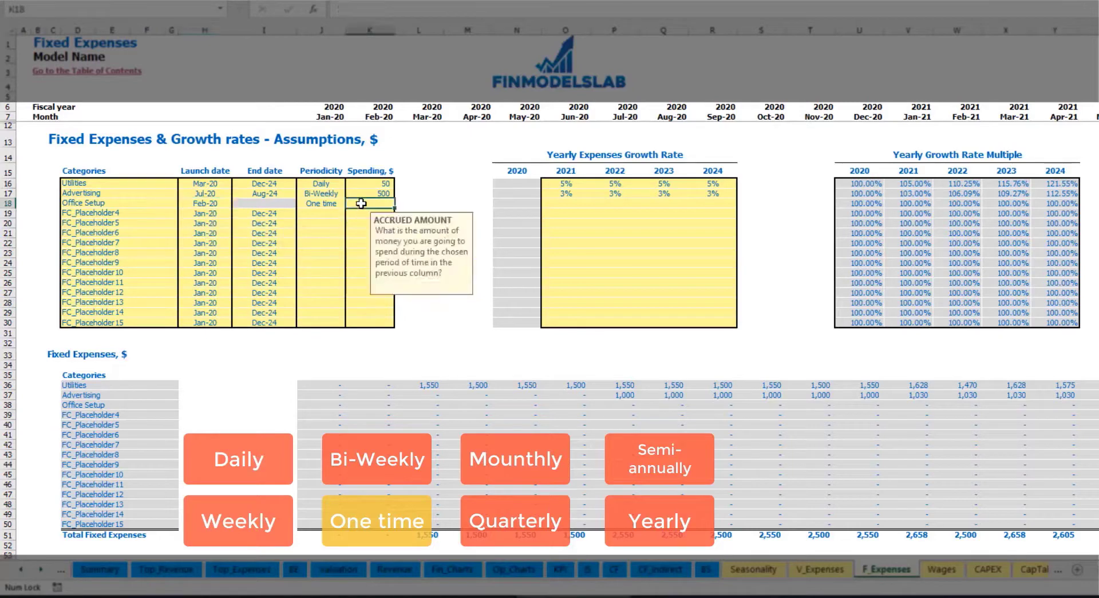
text(500)
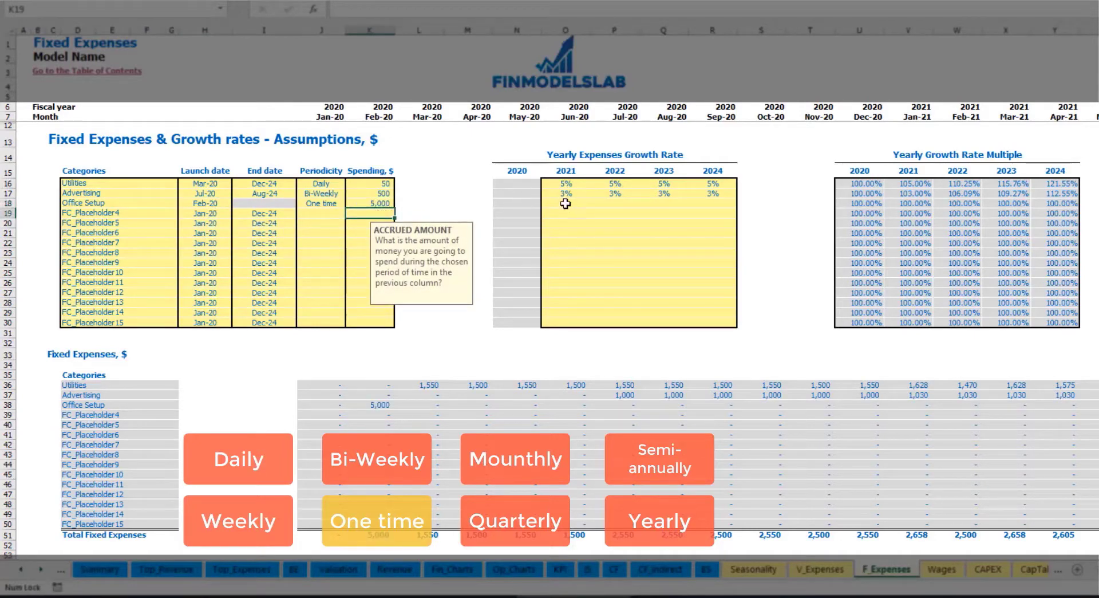
drag(566, 204, 711, 199)
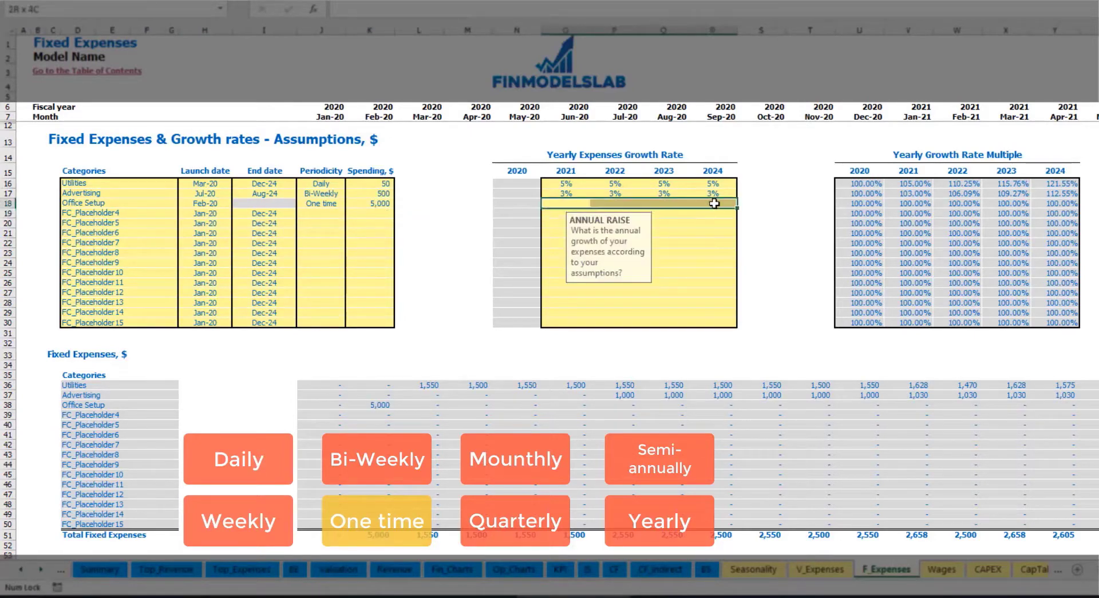
click(380, 404)
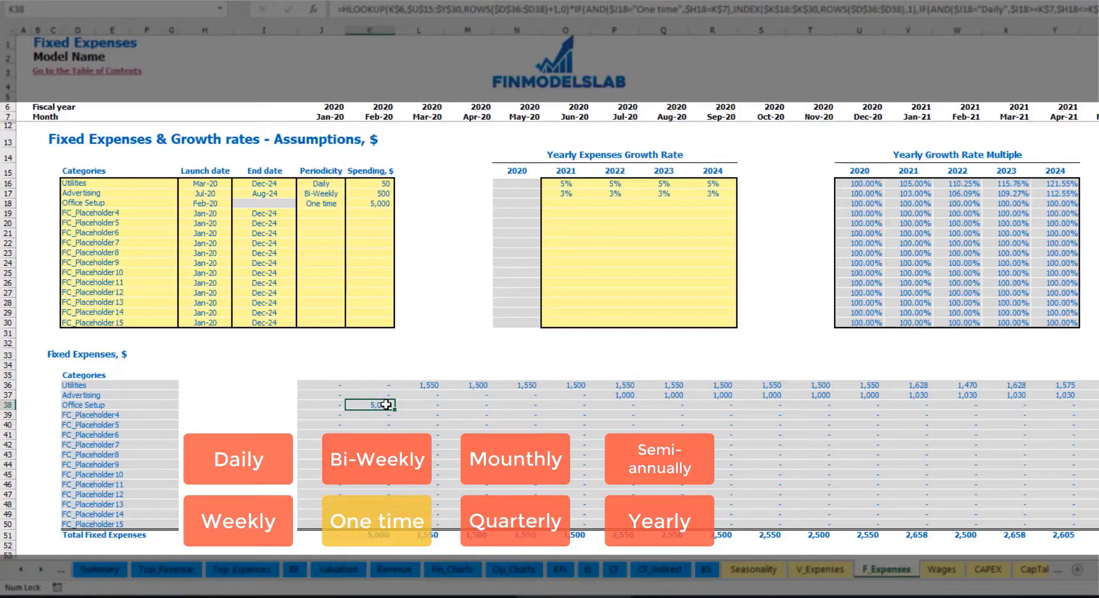
- Rename the fourth fixed expense category as Insurance
click(151, 216)
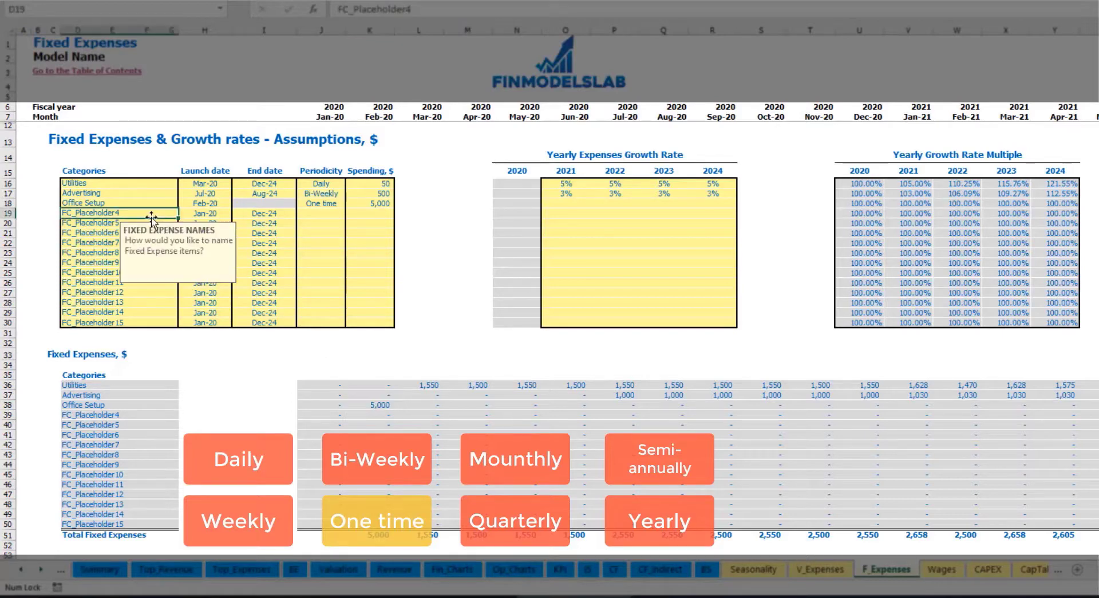
text(Insurance)
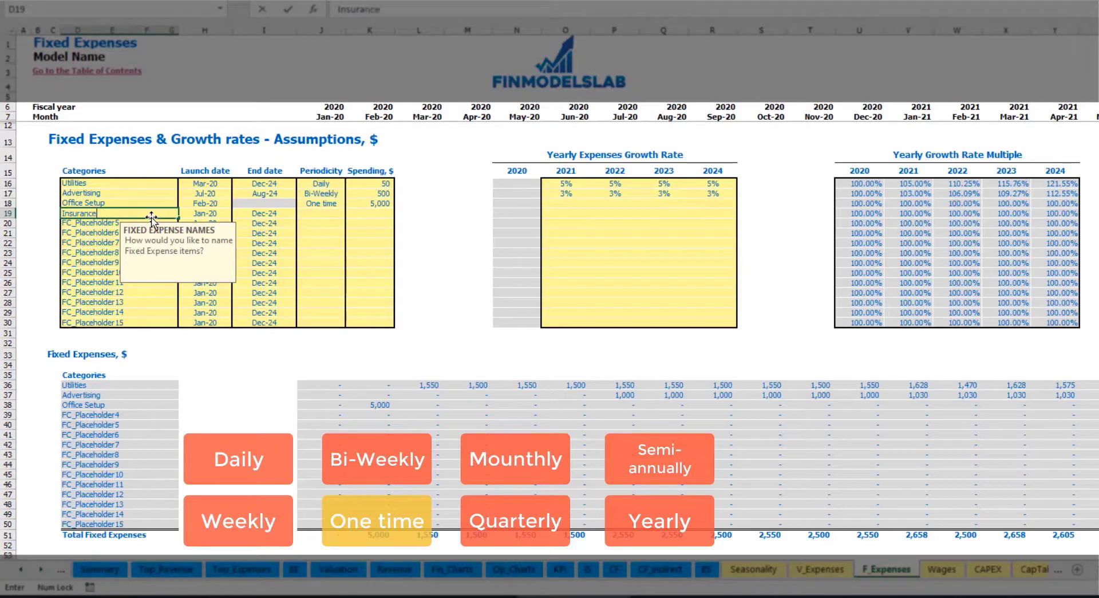
key(Return)
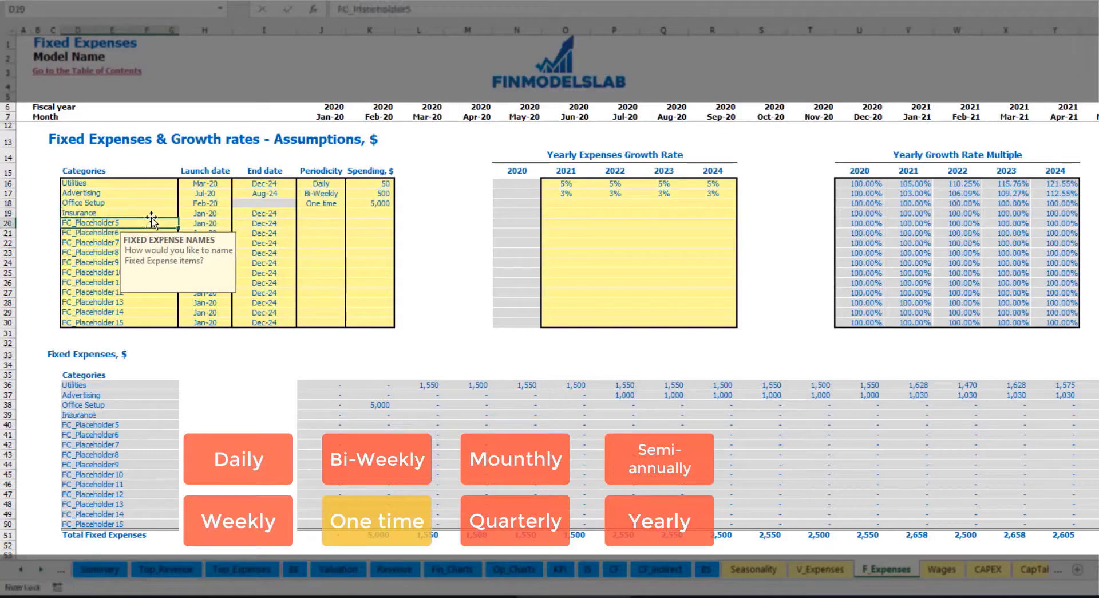
- Set Insurance's periodicity to Monthly and its spending to 1,000
click(206, 216)
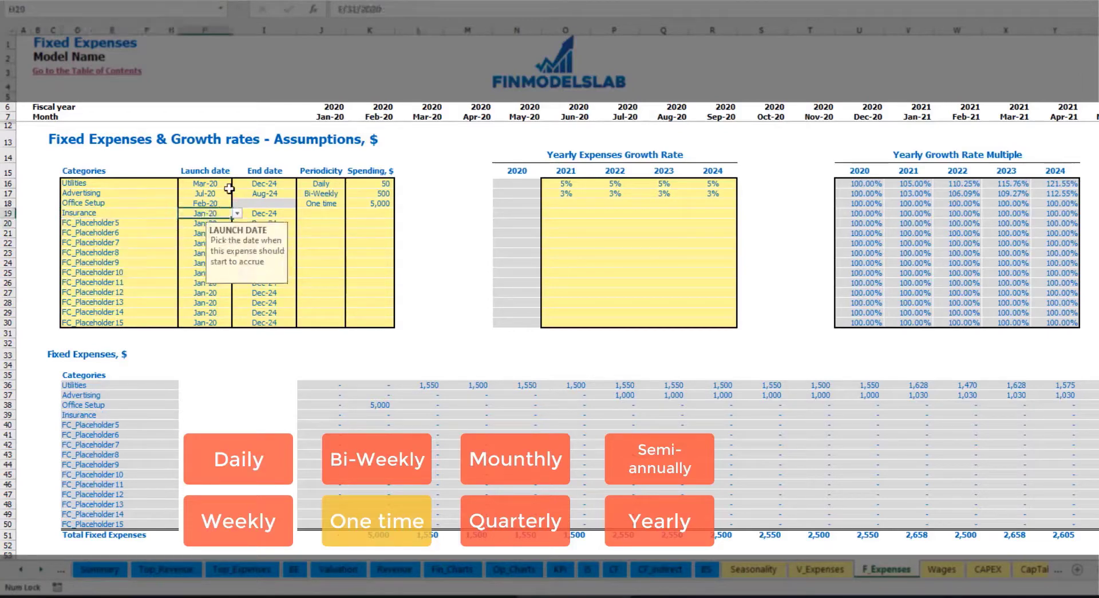
click(273, 215)
click(329, 214)
click(349, 214)
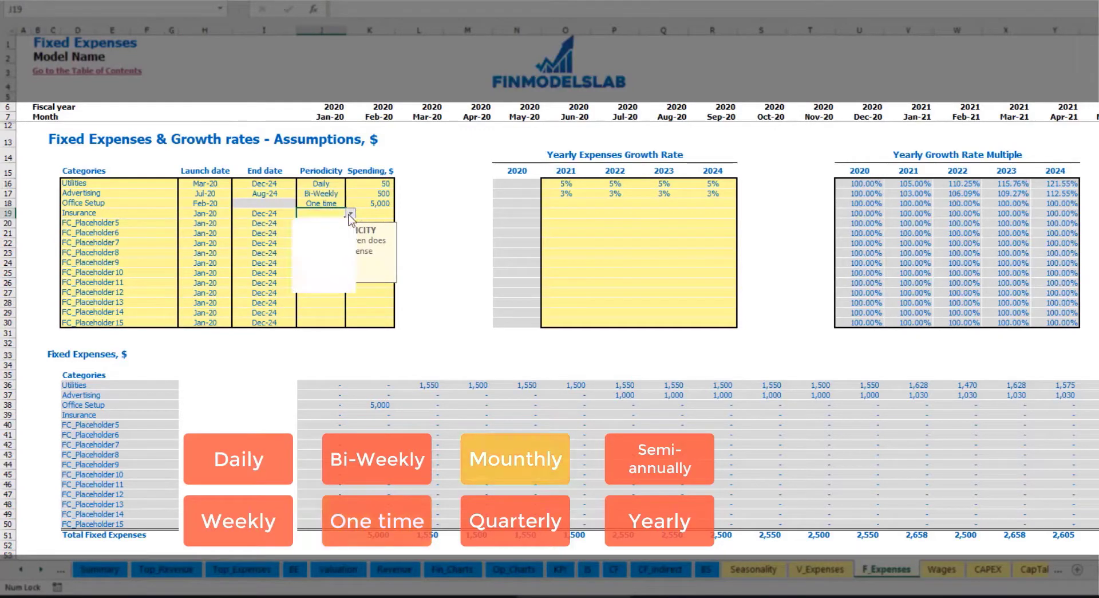
click(320, 262)
click(377, 213)
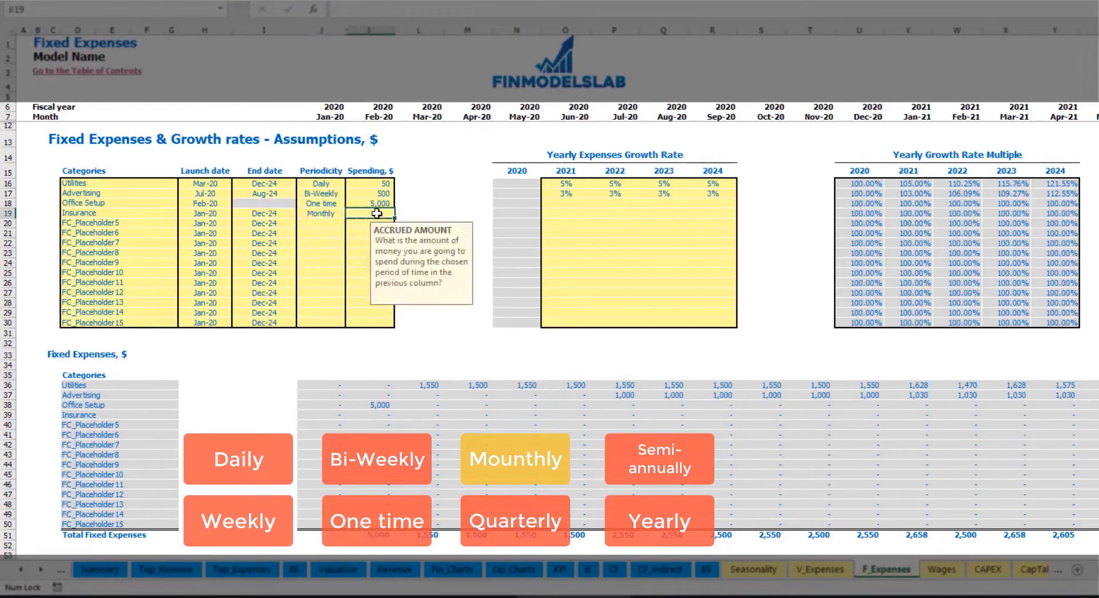
text(1,000)
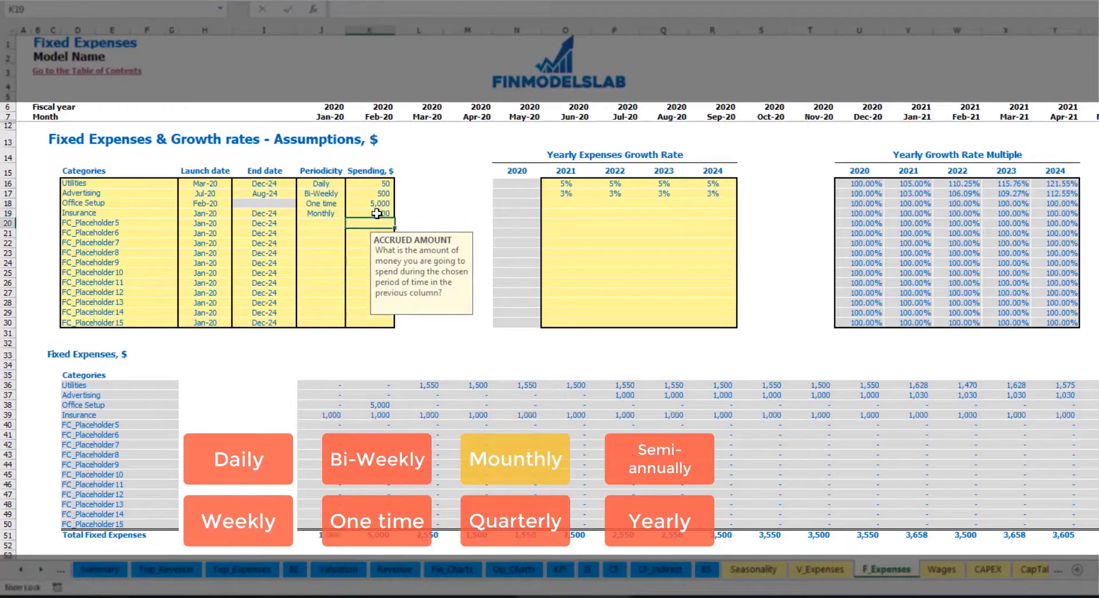
- Enter Insurance's yearly growth rates as 5% for 2021, 3% for 2022, 2% for 2023 and 1% for 2024
click(566, 213)
text(5)
key(Return)
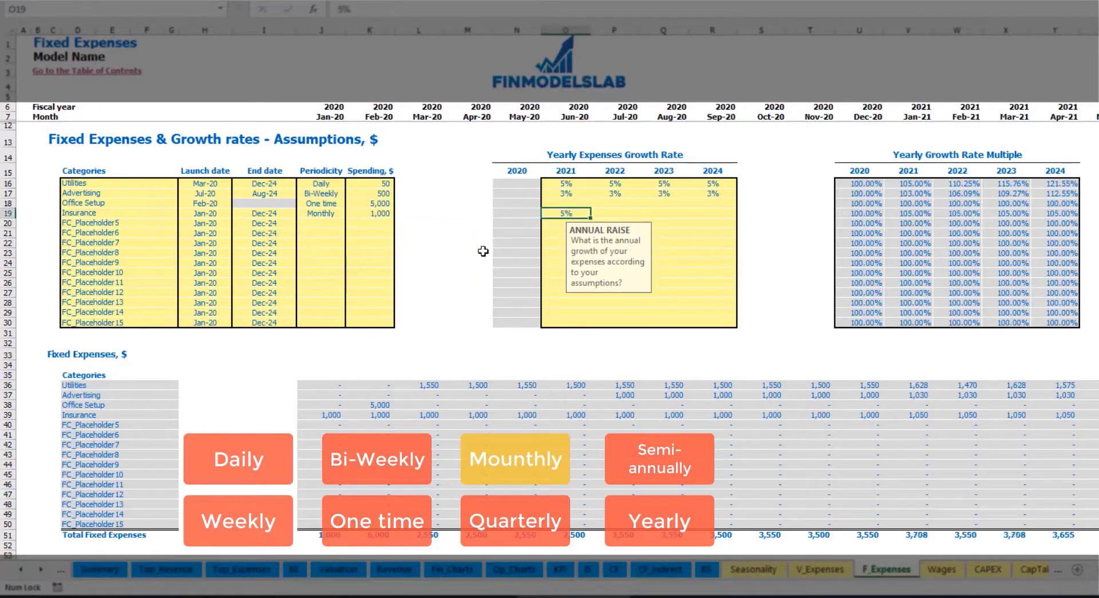
key(Right)
text(3)
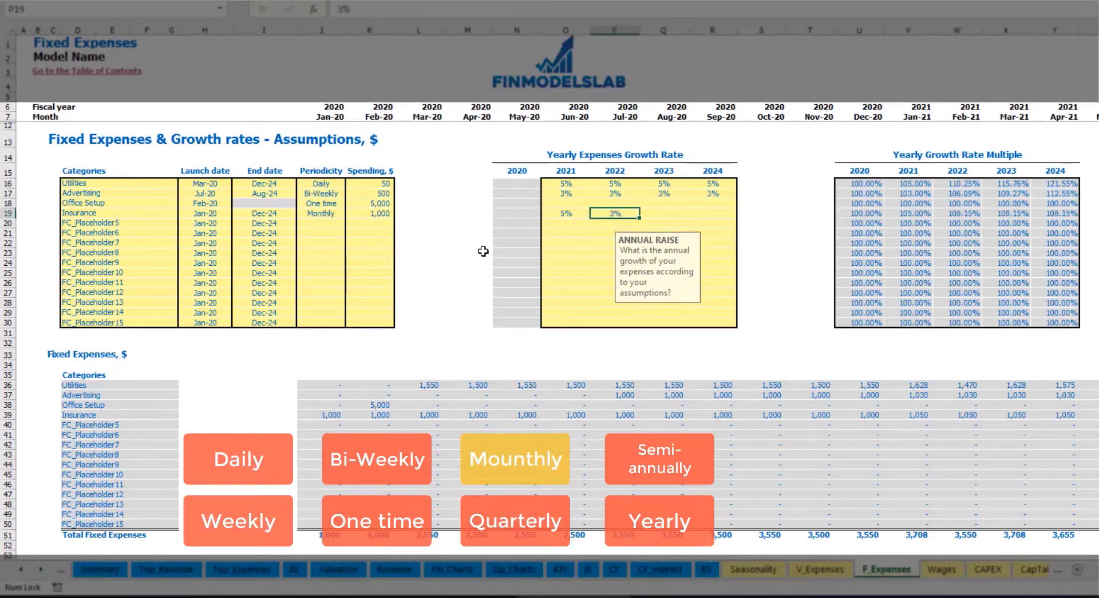
key(Return)
key(Right)
text(2)
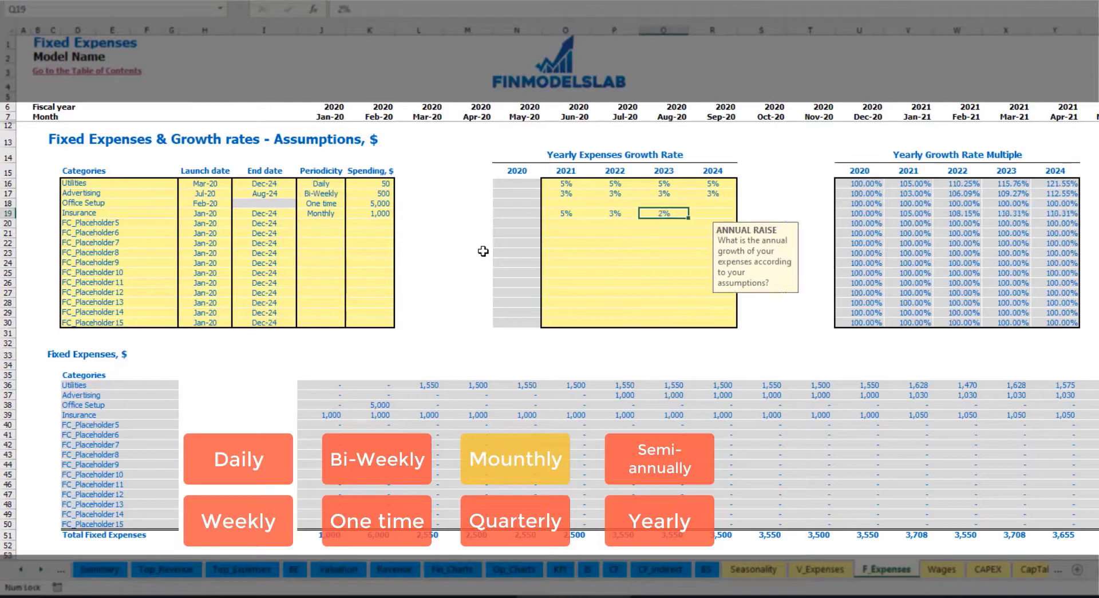
key(Right)
text(1)
key(Return)
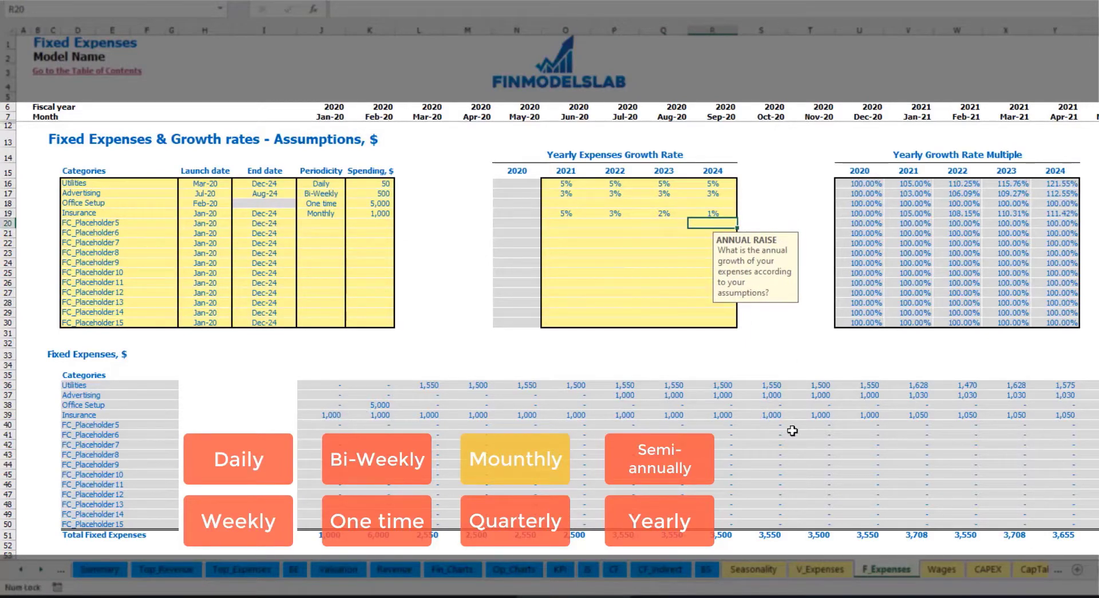
- Examine Insurance's monthly amounts in the Fixed Expenses table across 2020 and the following years
drag(331, 416, 893, 416)
click(892, 416)
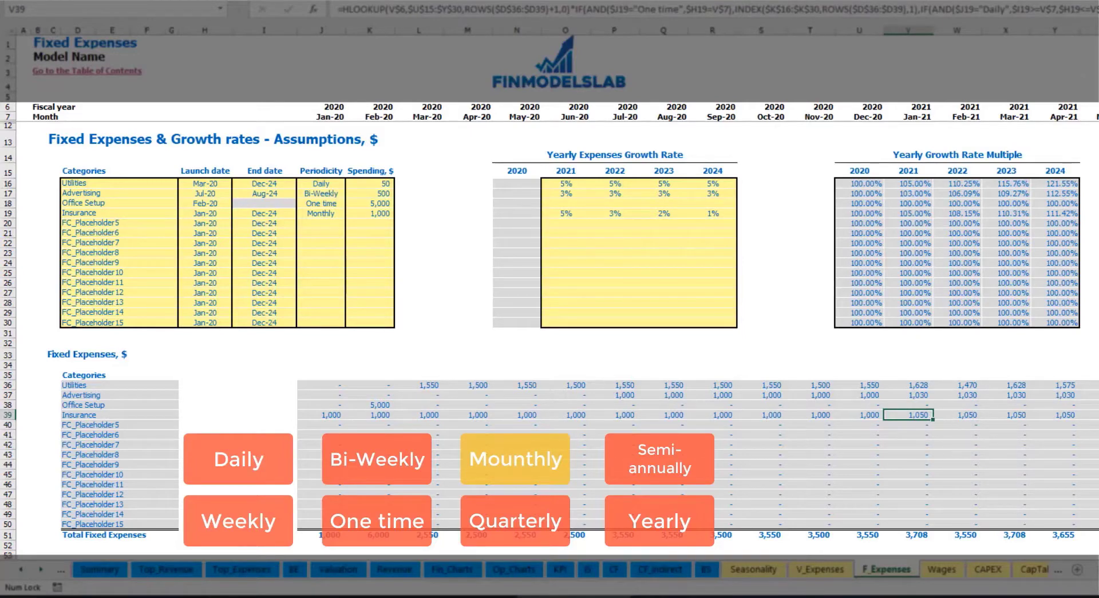
scroll(559, 284, right, 5)
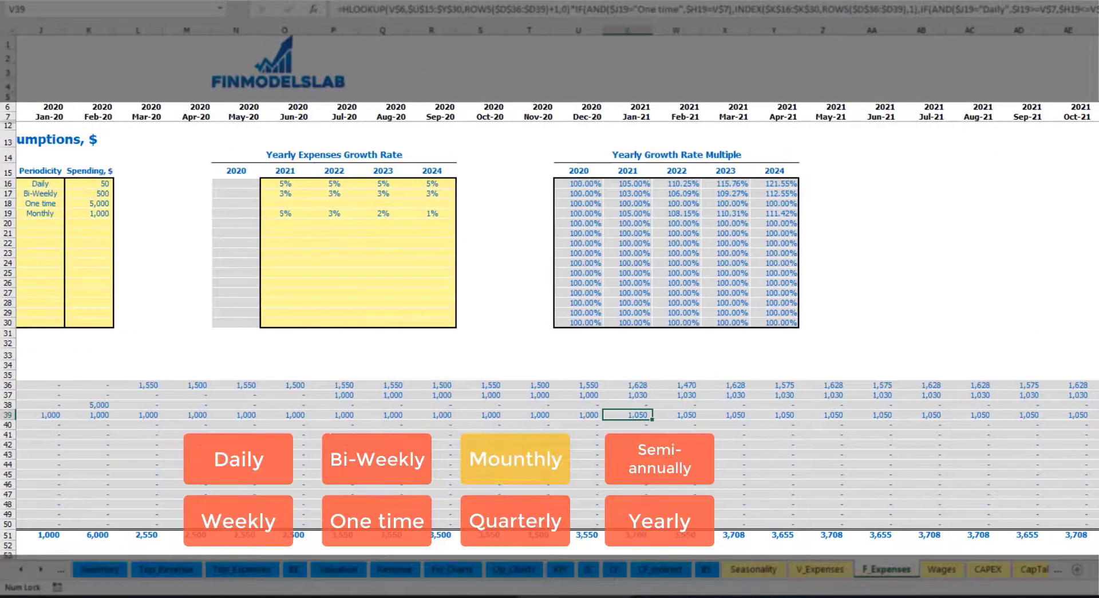
key(ctrl+shift+Up)
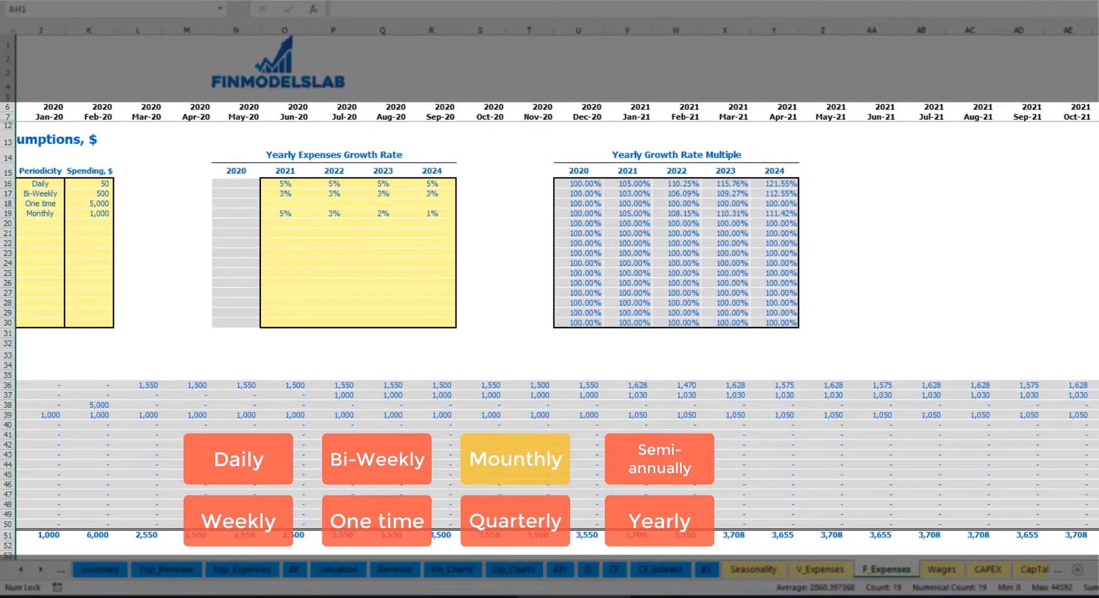
key(ctrl+shift+Down)
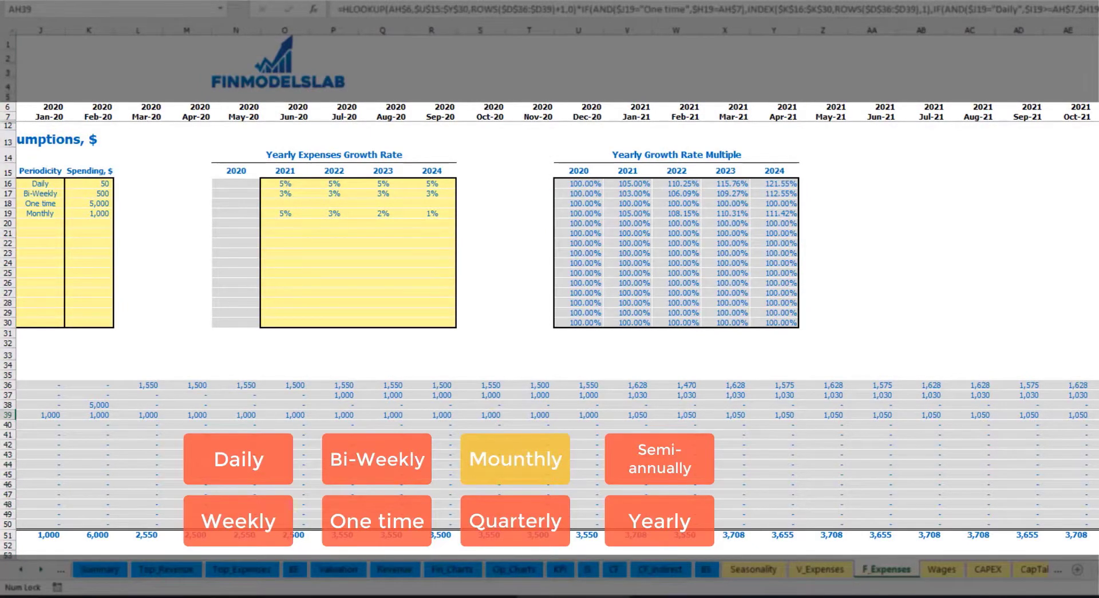
scroll(841, 442, left, 5)
- Set Insurance's periodicity to Quarterly and check its amounts in Jan-20, Apr-20 and Jul-20
click(342, 214)
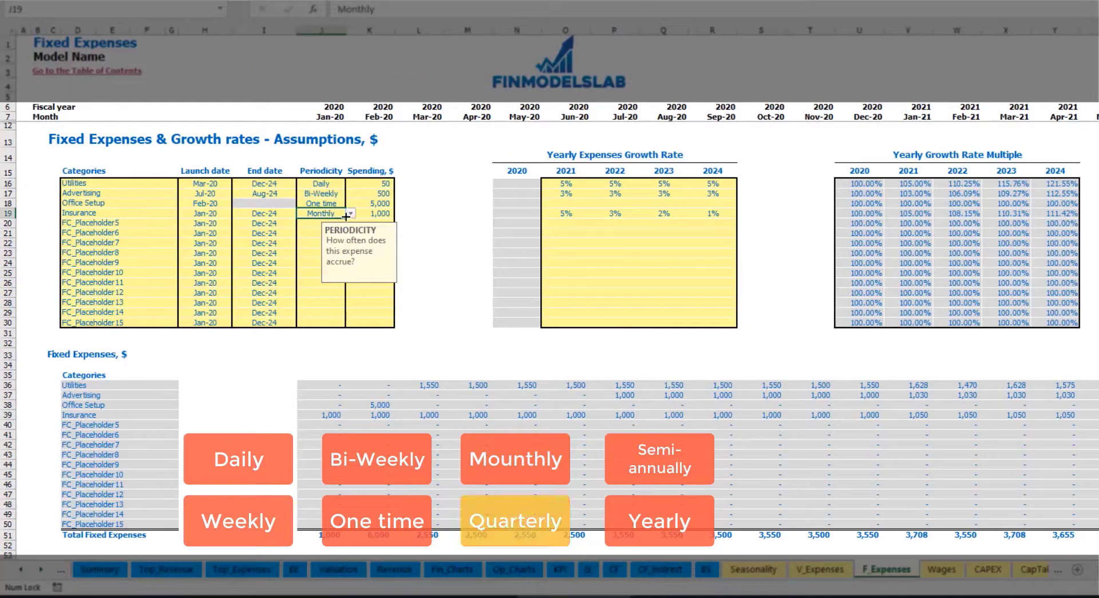
click(350, 214)
click(347, 269)
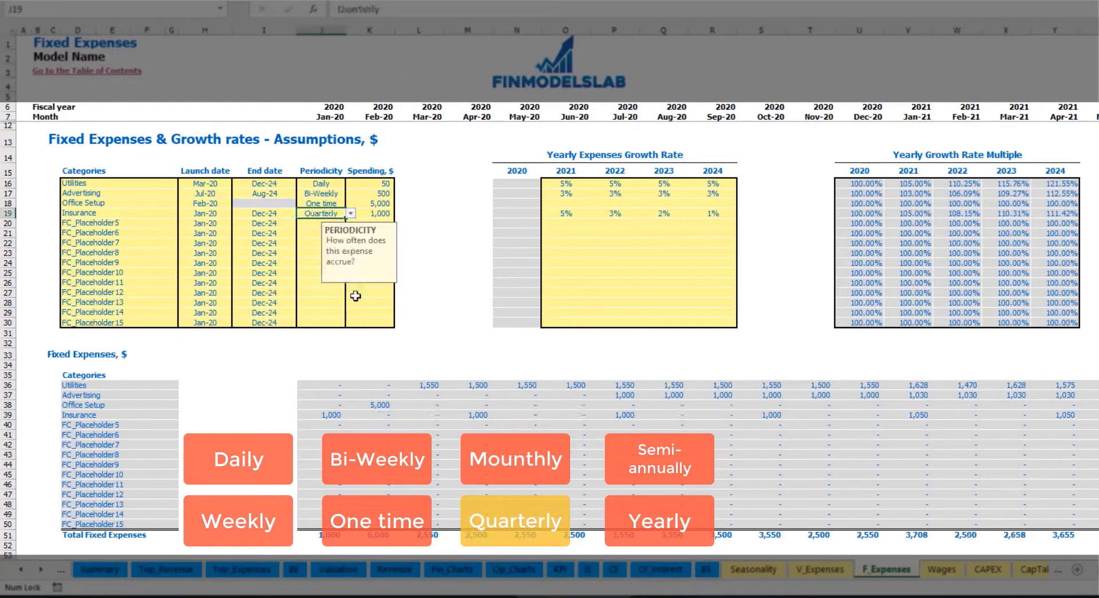
click(324, 415)
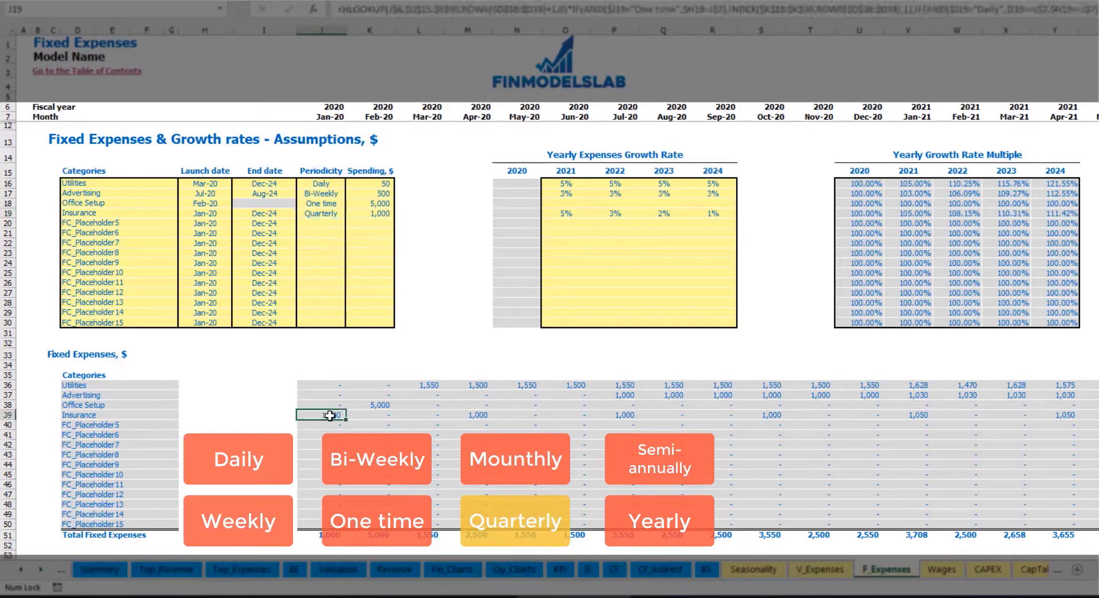
click(471, 413)
click(615, 414)
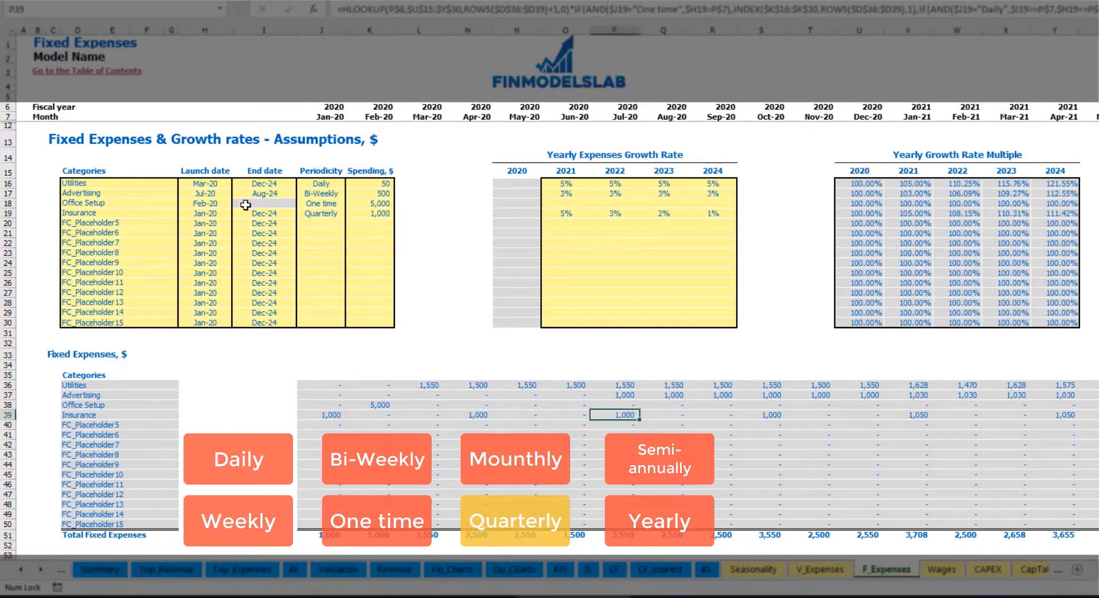
- Set Insurance's launch date to Feb-20 and check its amounts in Feb-20, May-20 and Aug-20
click(220, 213)
click(237, 213)
click(217, 233)
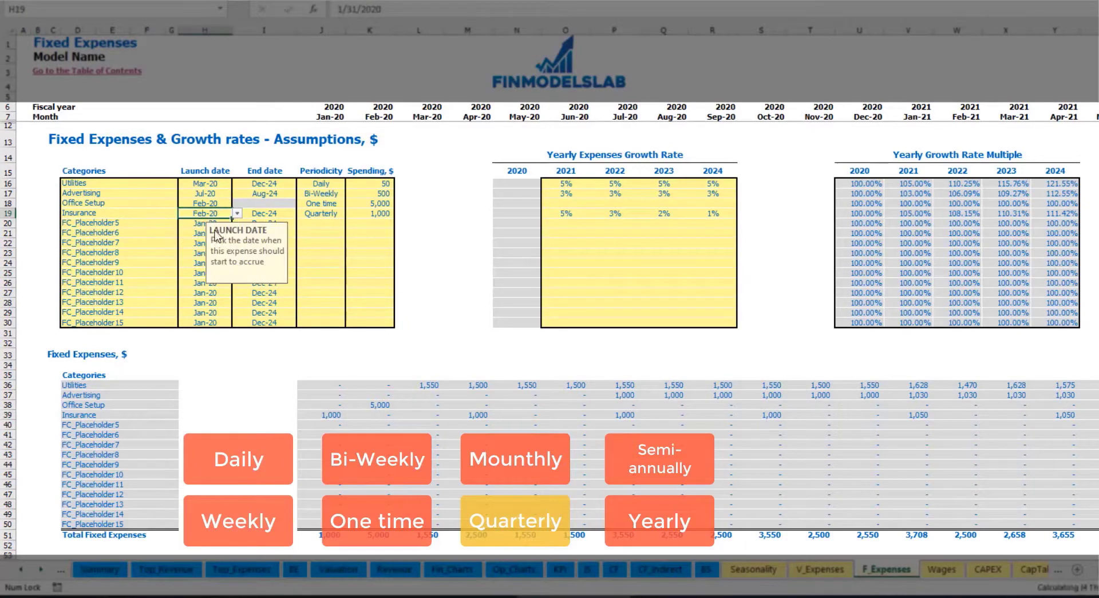
click(380, 415)
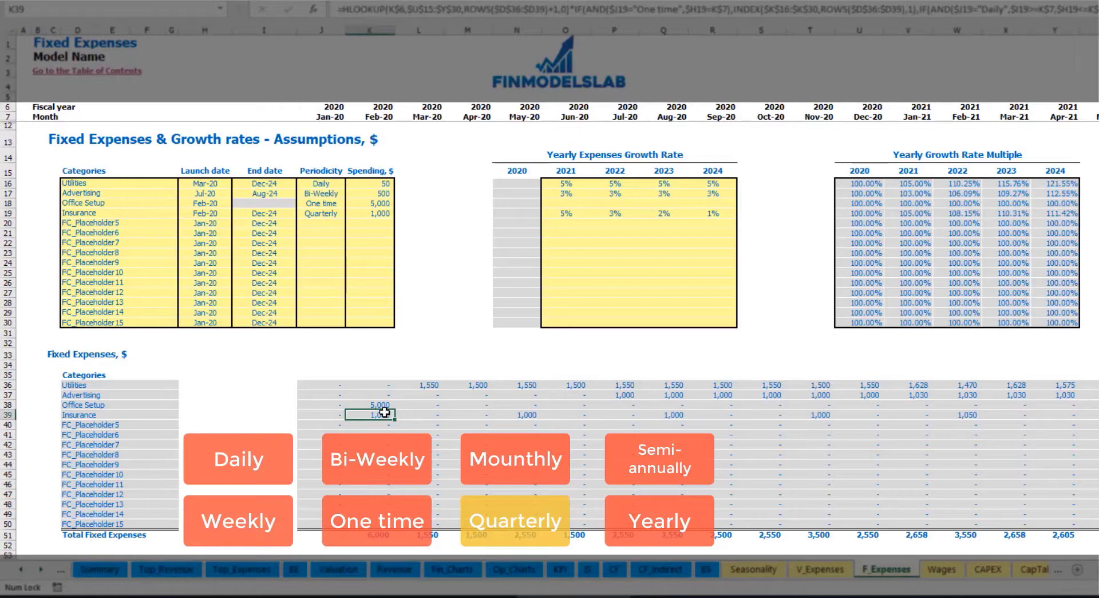
click(526, 416)
click(672, 413)
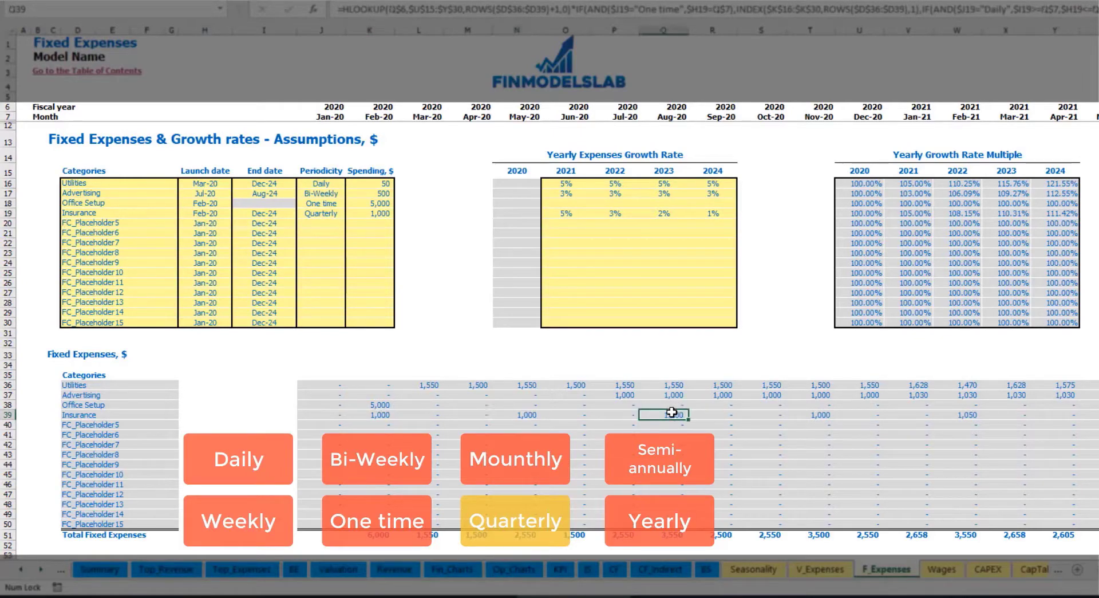
click(369, 417)
click(529, 415)
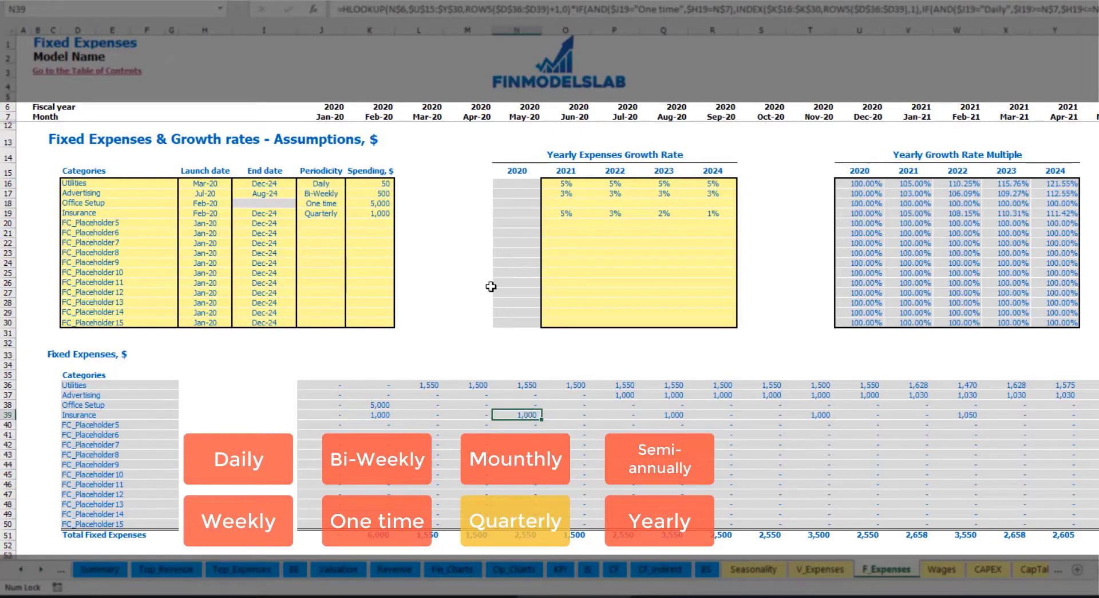
- Set Insurance's periodicity to Semi-Annually and check its amounts from Feb-20 to Feb-21
click(343, 214)
click(350, 213)
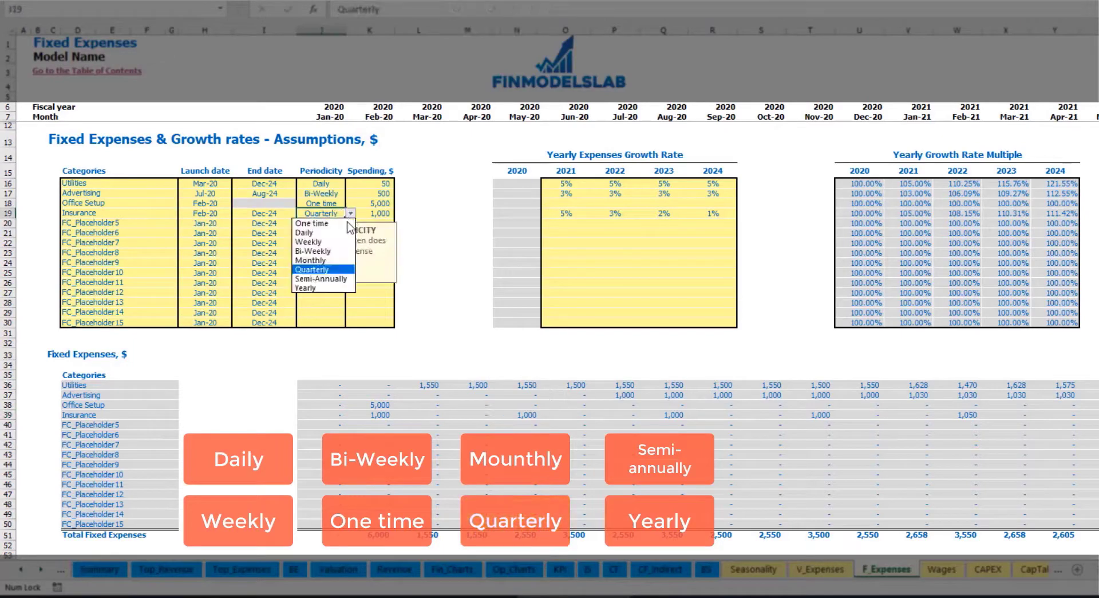
click(337, 278)
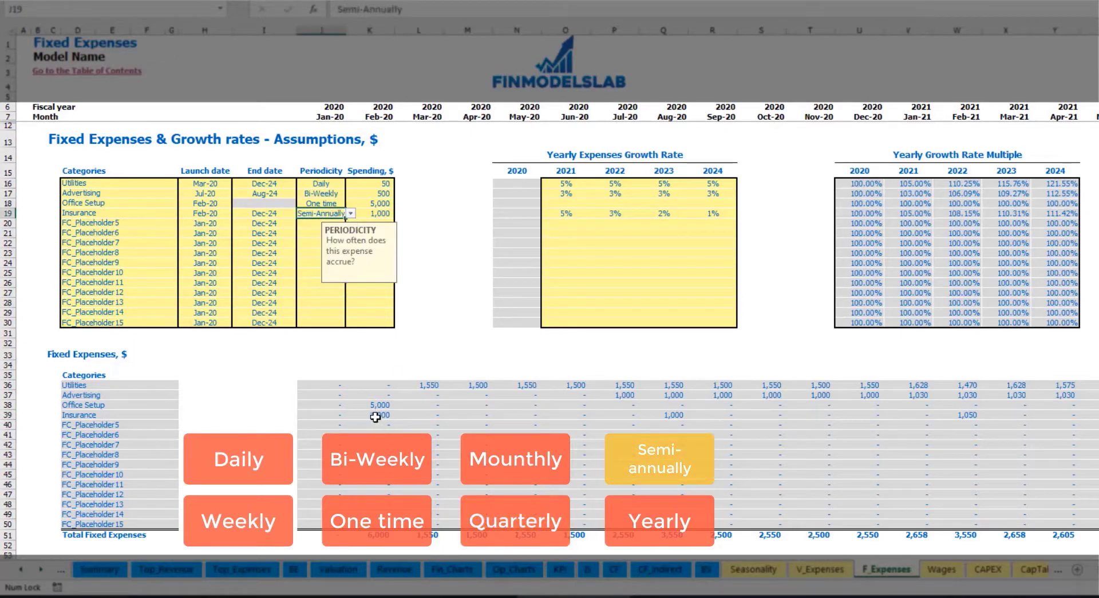
drag(373, 415, 917, 415)
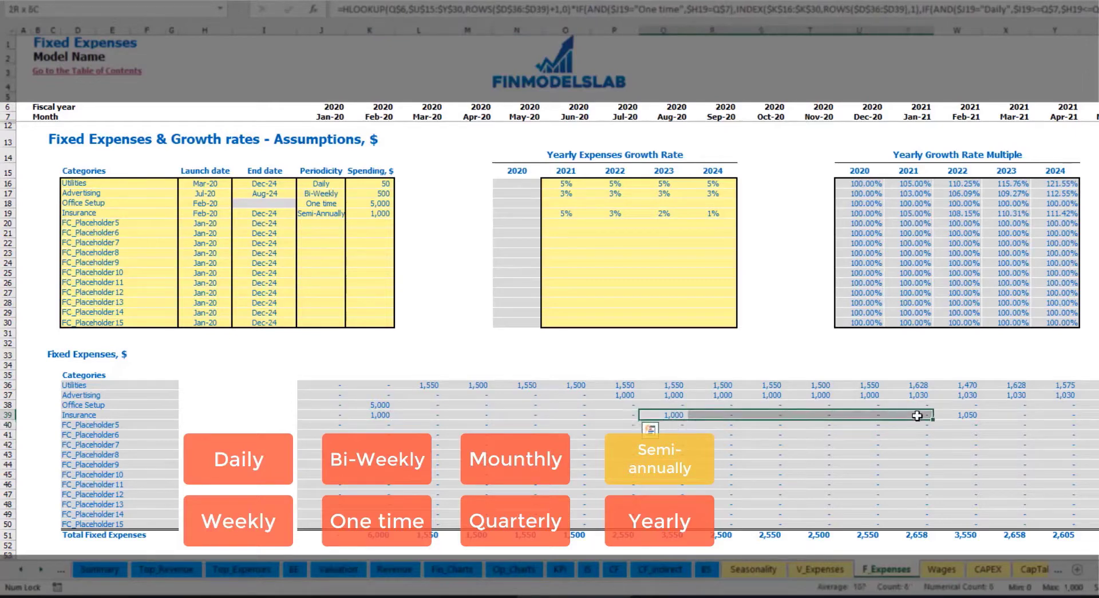
click(957, 424)
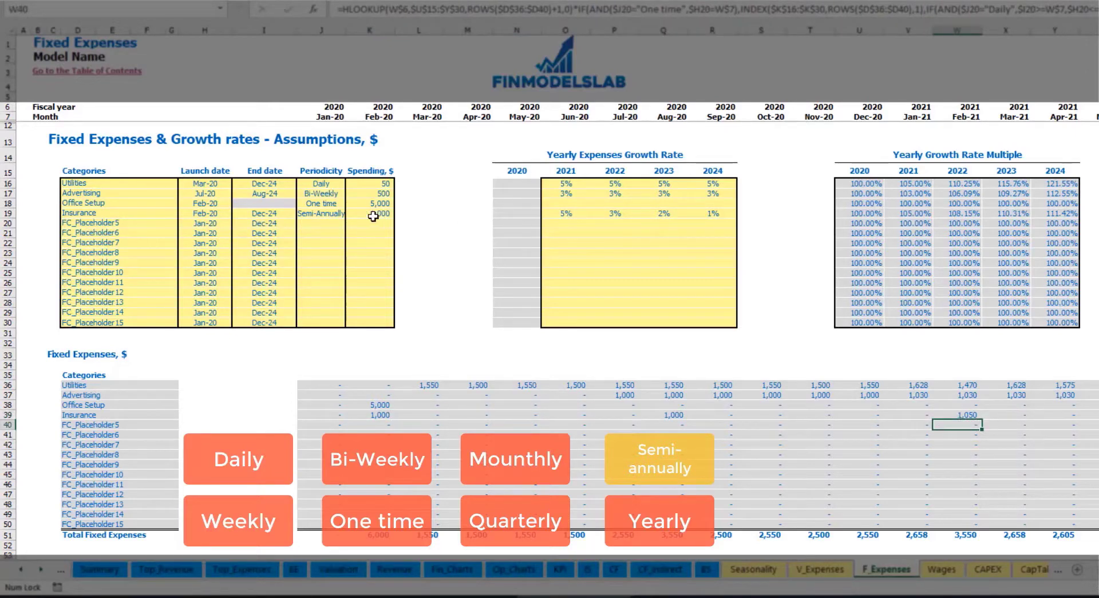
- Set Insurance's periodicity to Yearly and check its amounts from Feb-20 to Jan-21
click(335, 215)
click(351, 213)
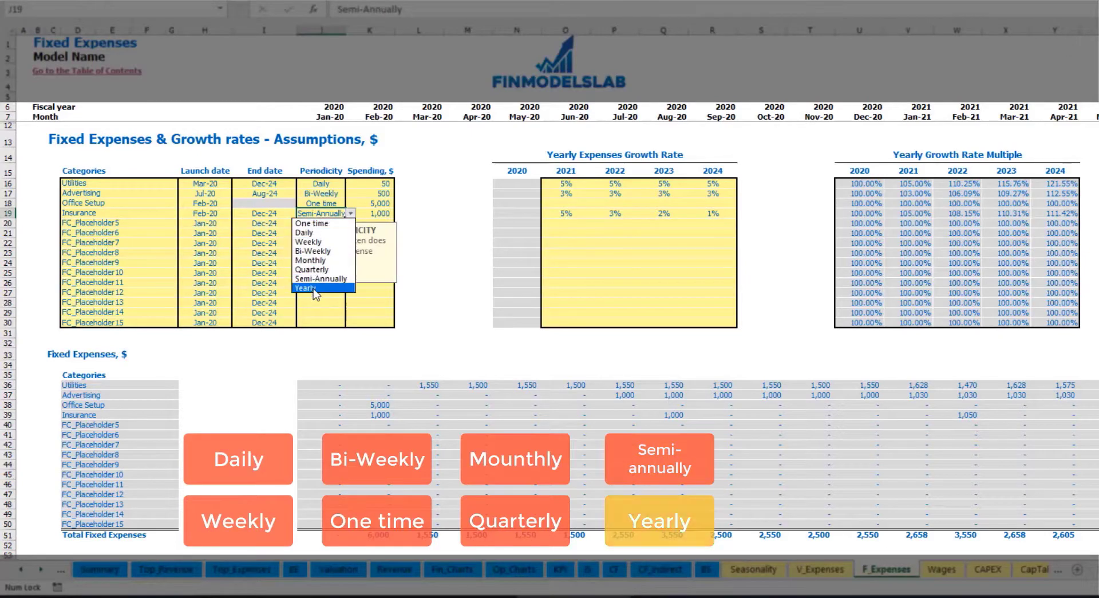
click(314, 287)
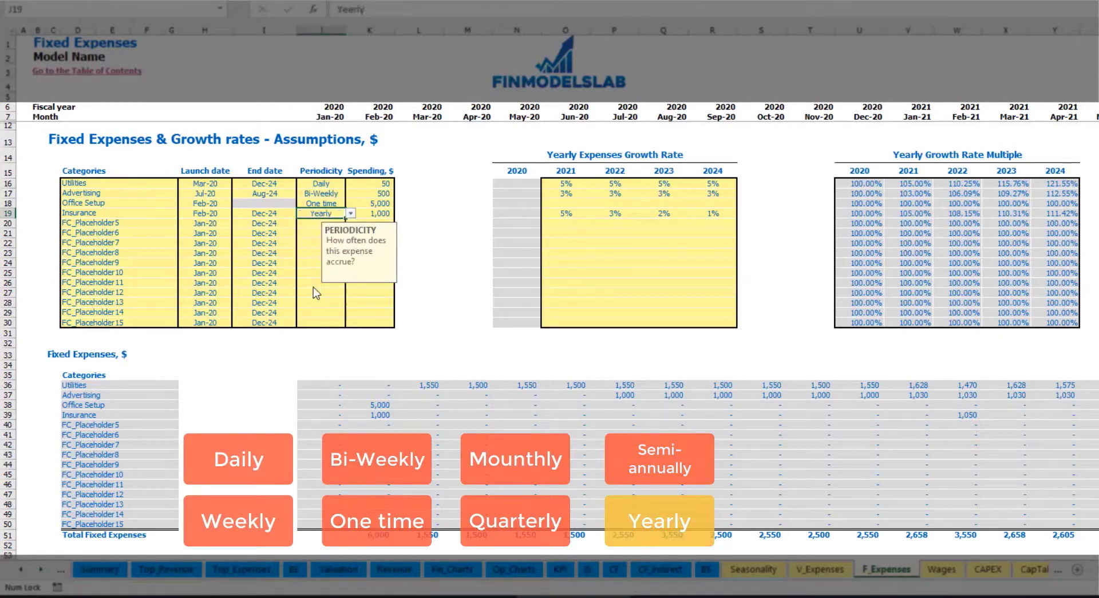
click(372, 417)
drag(395, 419, 911, 418)
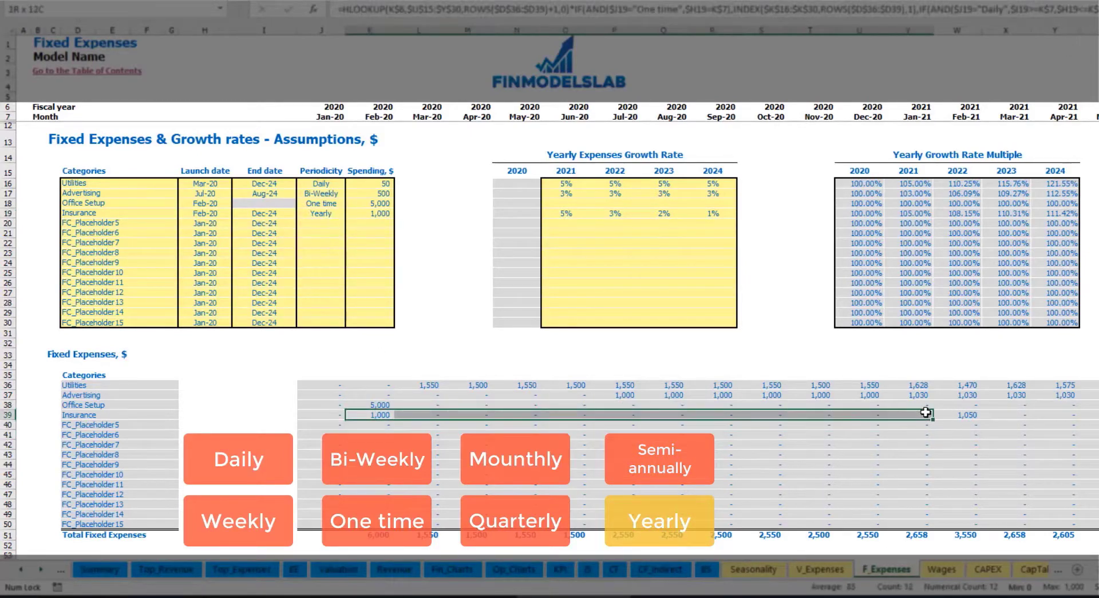
- Check Insurance's monthly amounts from Feb-21 onward and review its launch and end dates
click(968, 414)
drag(981, 419, 1087, 420)
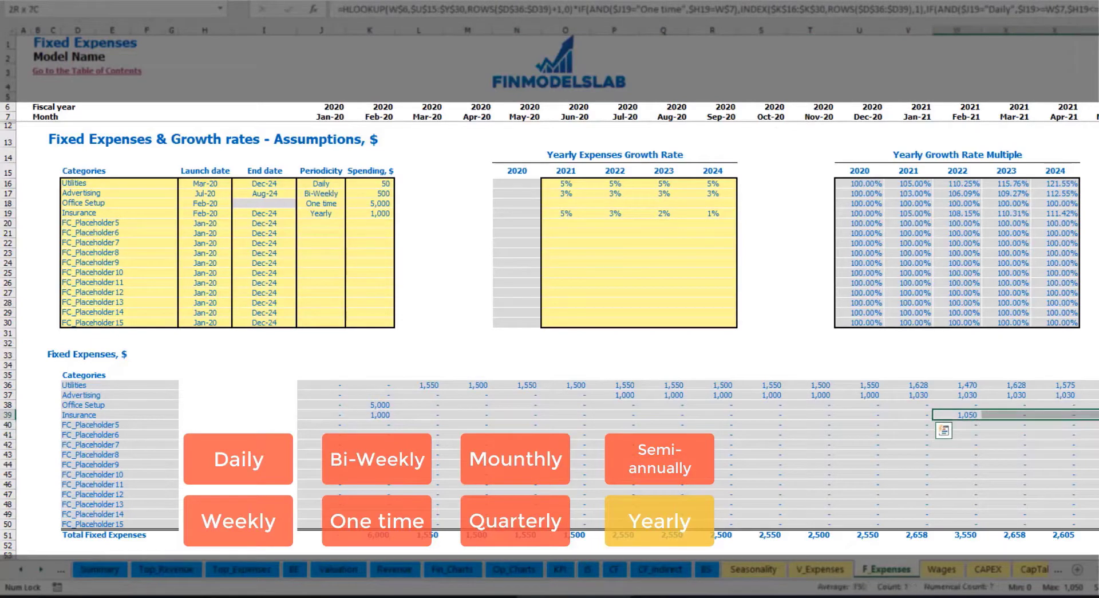
click(212, 214)
click(262, 213)
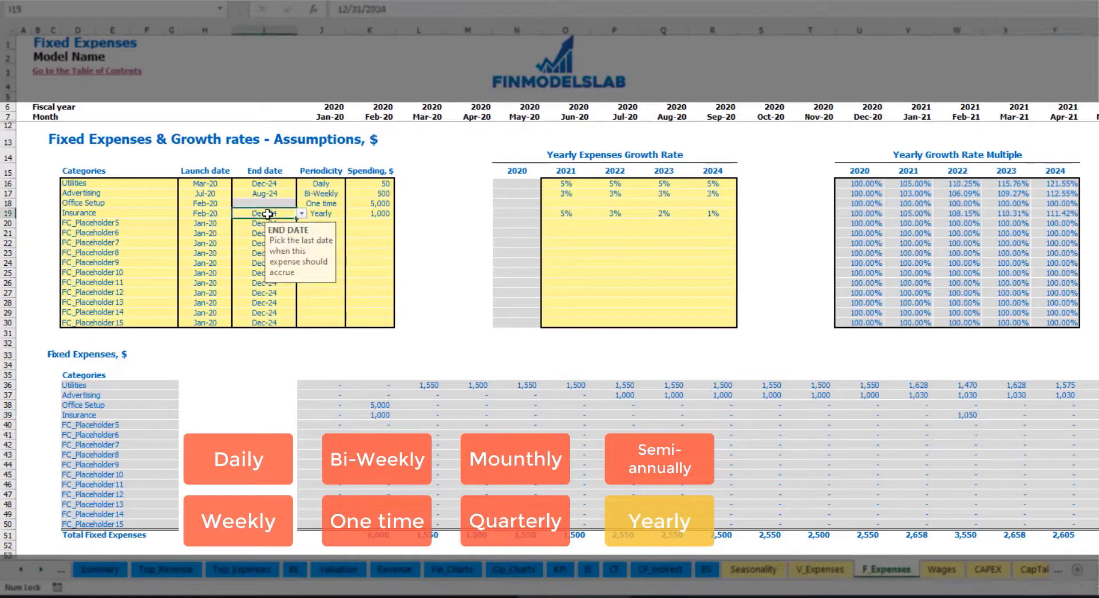
click(767, 323)
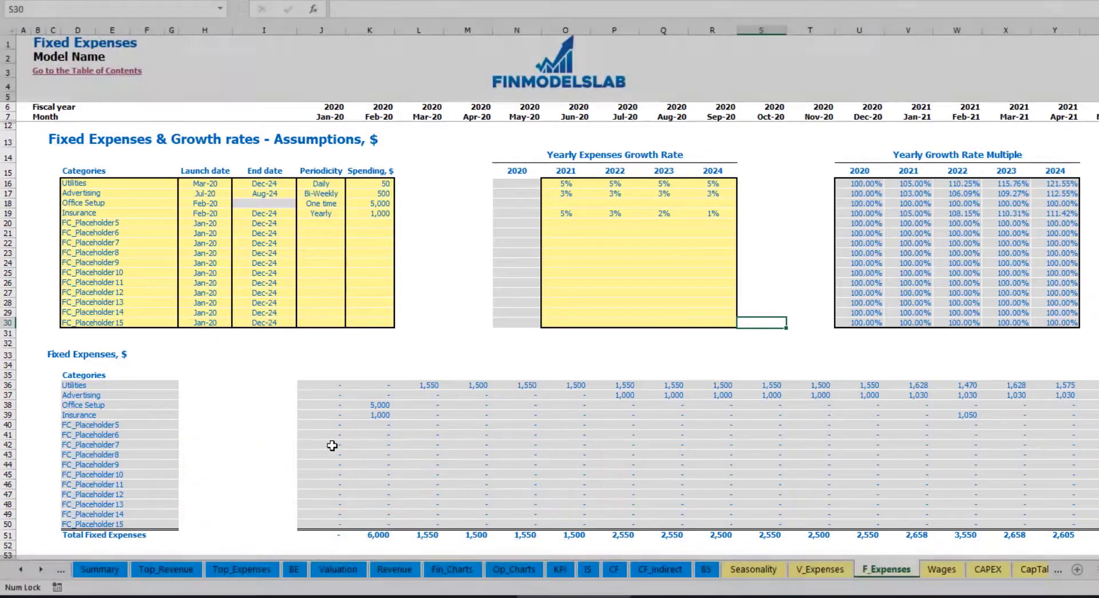
- Review the monthly fixed expenses, then expand Total Fixed Expenses in the Income Statement and examine its category lines
drag(319, 387, 1007, 524)
click(586, 569)
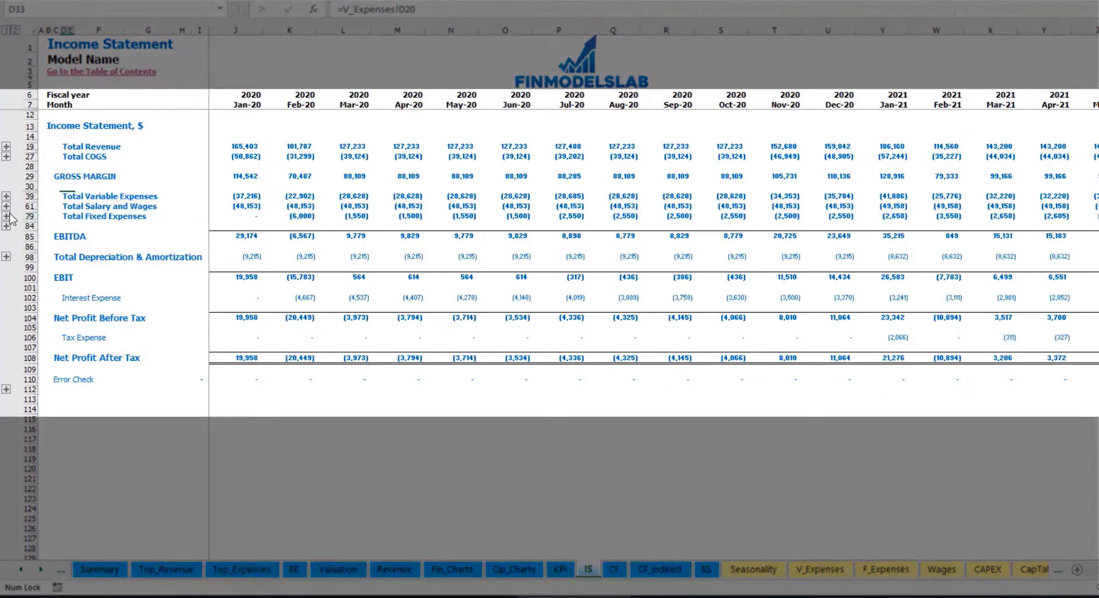
click(63, 216)
click(6, 216)
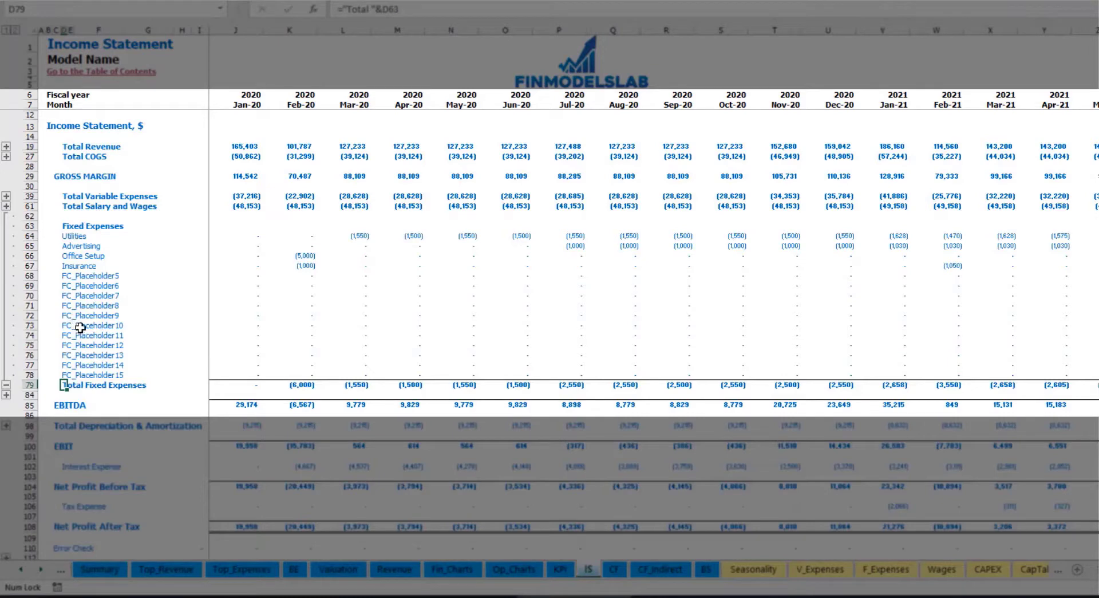
drag(34, 235, 73, 375)
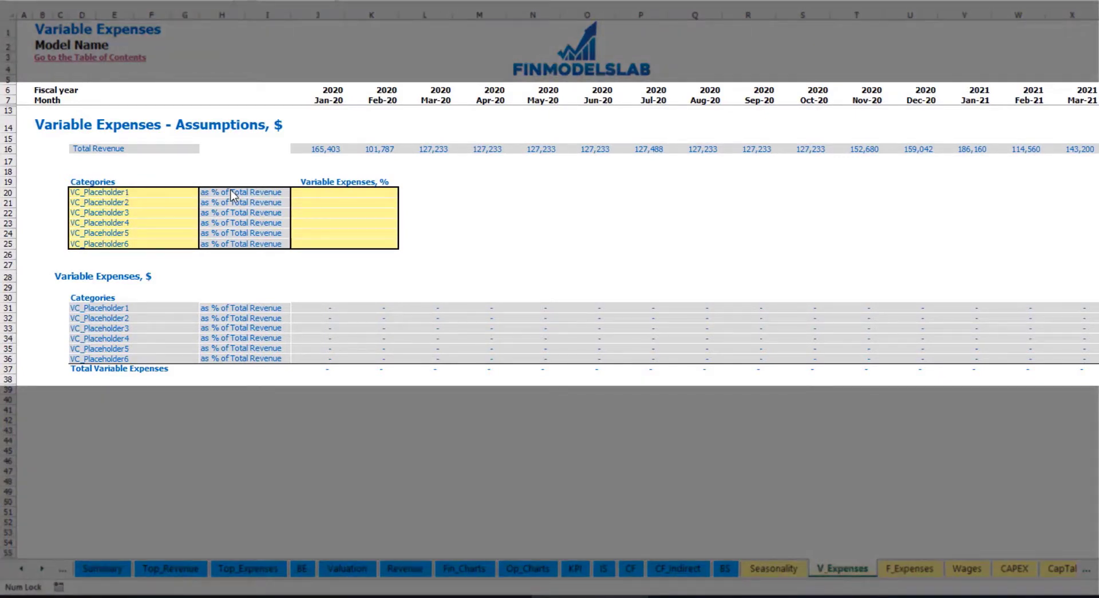
- Name the first variable expense category "Bank fees" and set it to 2.5% of total revenue
click(119, 192)
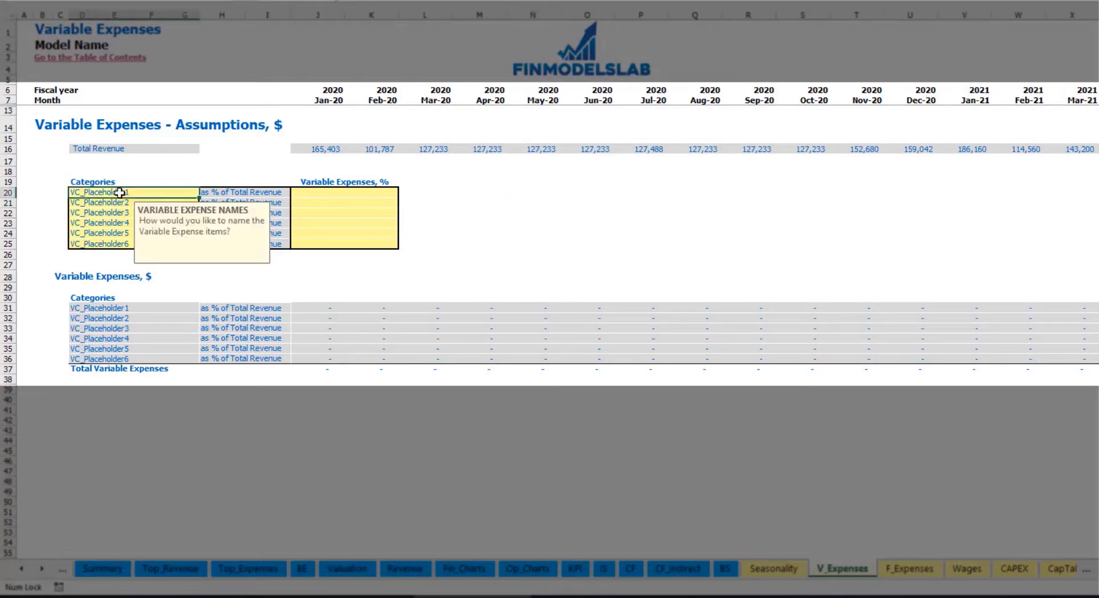
text(Bank)
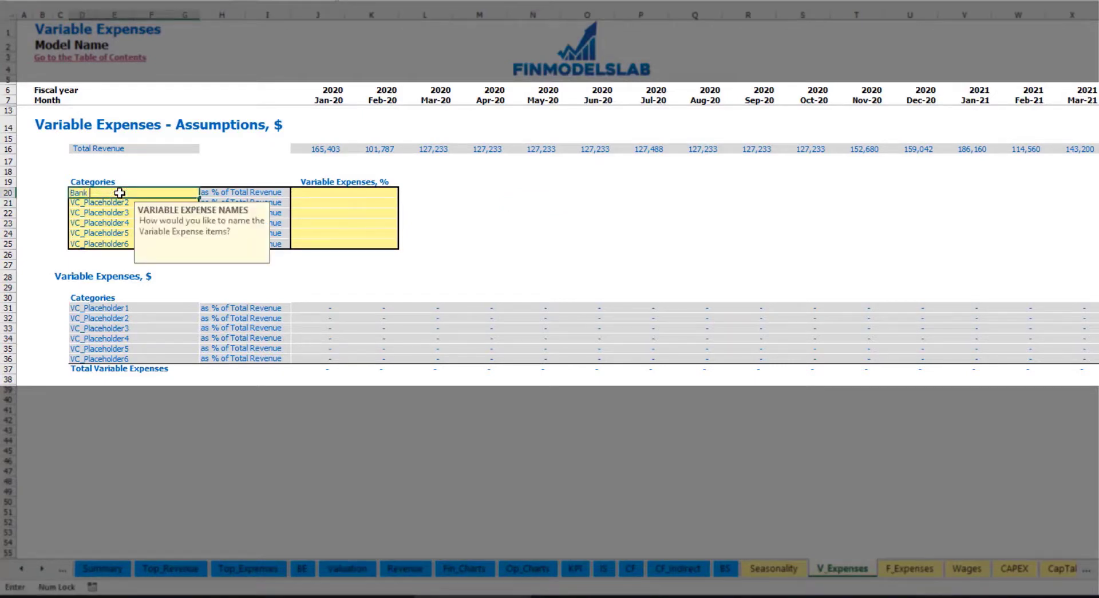
text( fees)
key(Return)
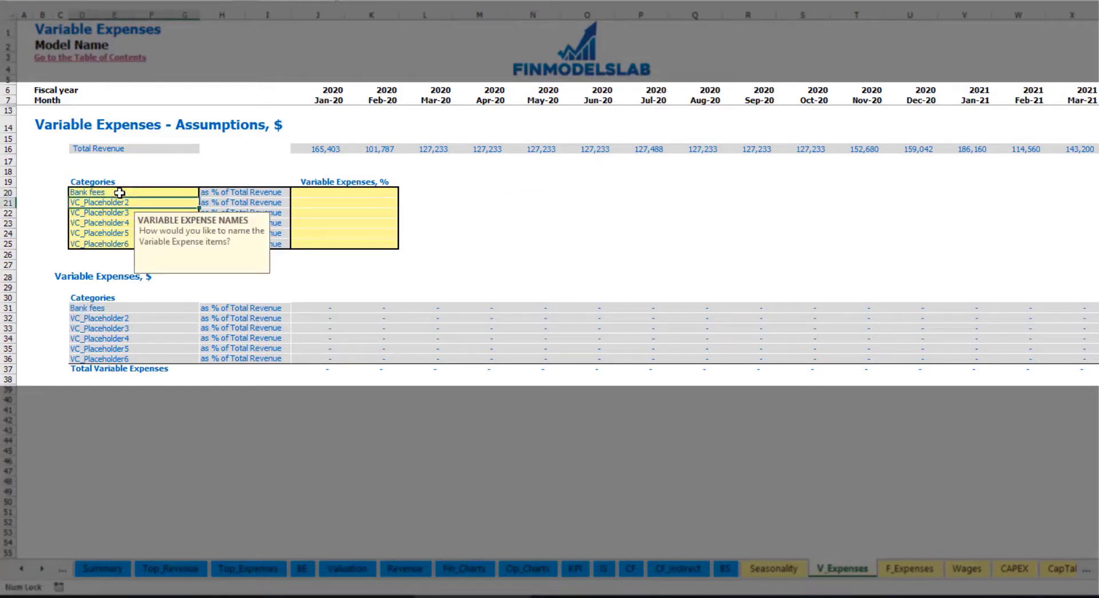
click(323, 192)
text(2.5)
key(Return)
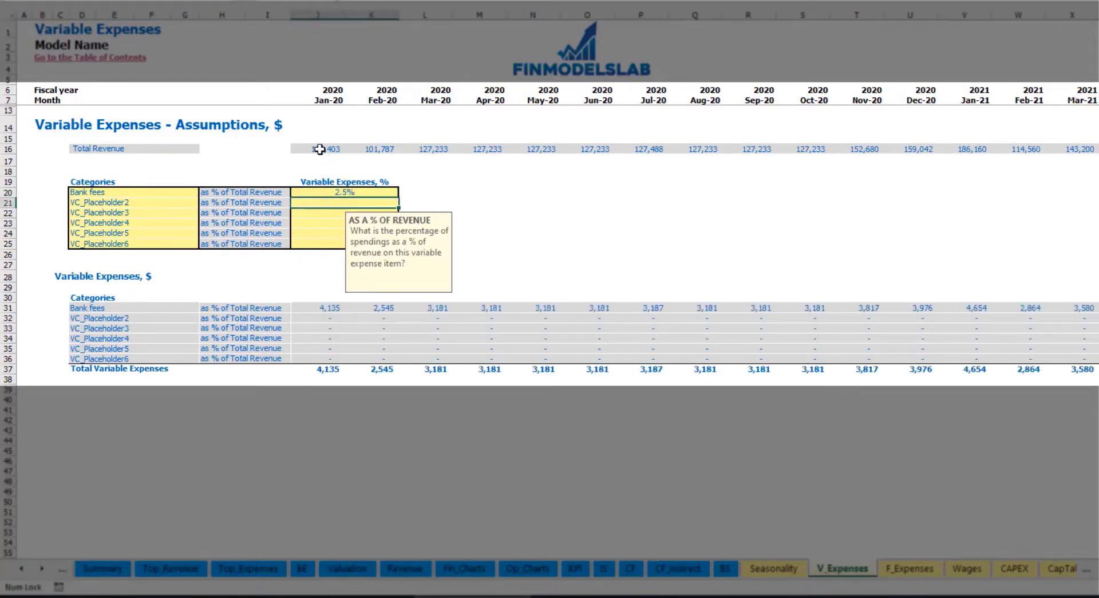
- Compare the monthly Total Revenue figures with the calculated Bank fees amounts for Jan-20 and Mar-20
drag(323, 150, 857, 150)
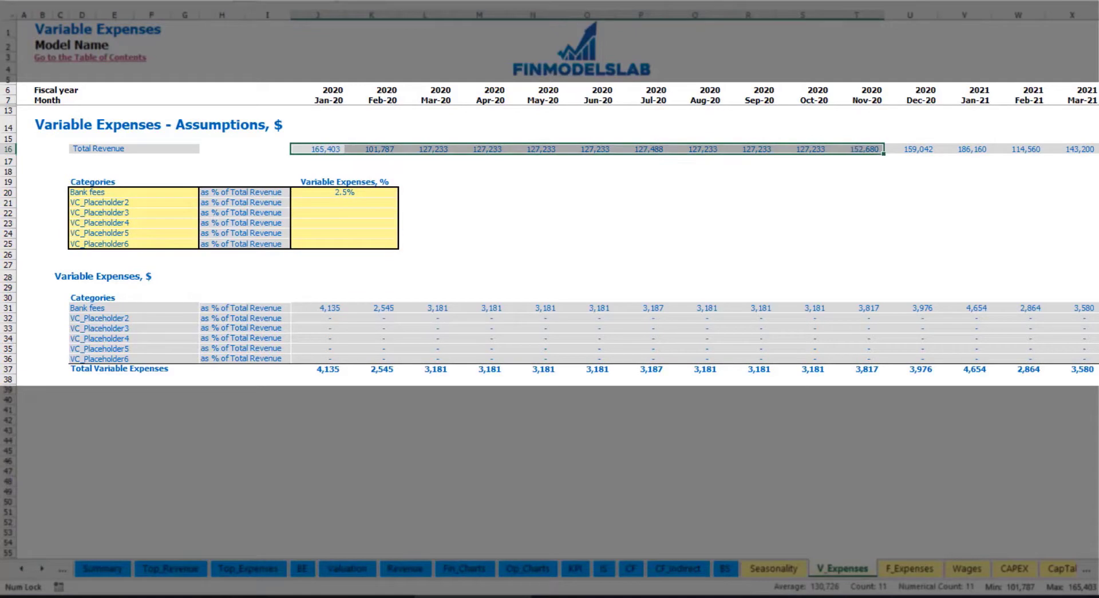
scroll(550, 229, right, 15)
scroll(550, 228, left, 15)
click(338, 308)
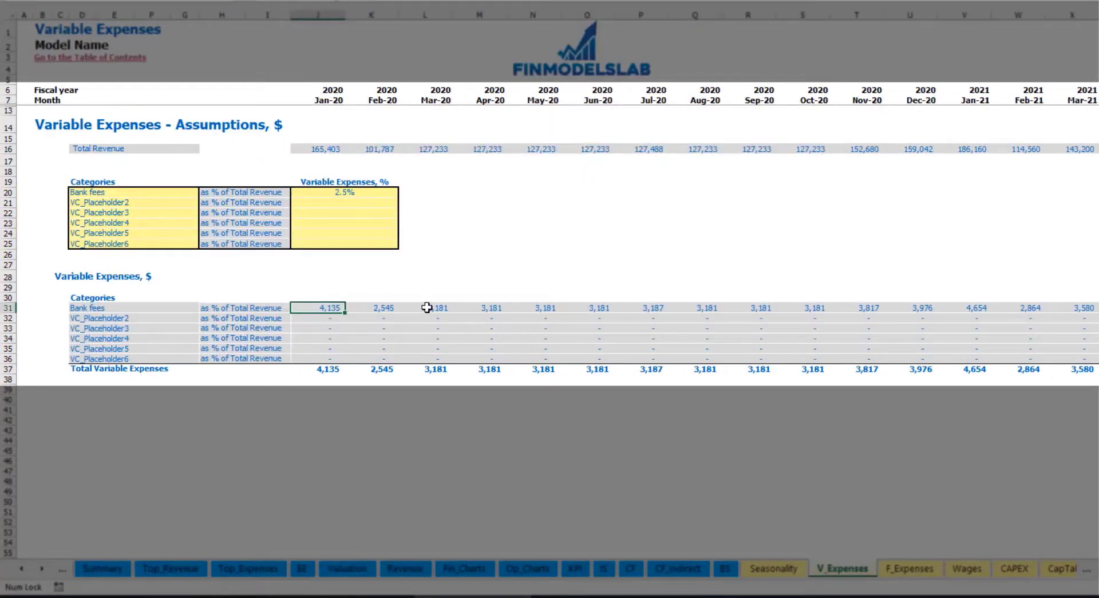
click(427, 308)
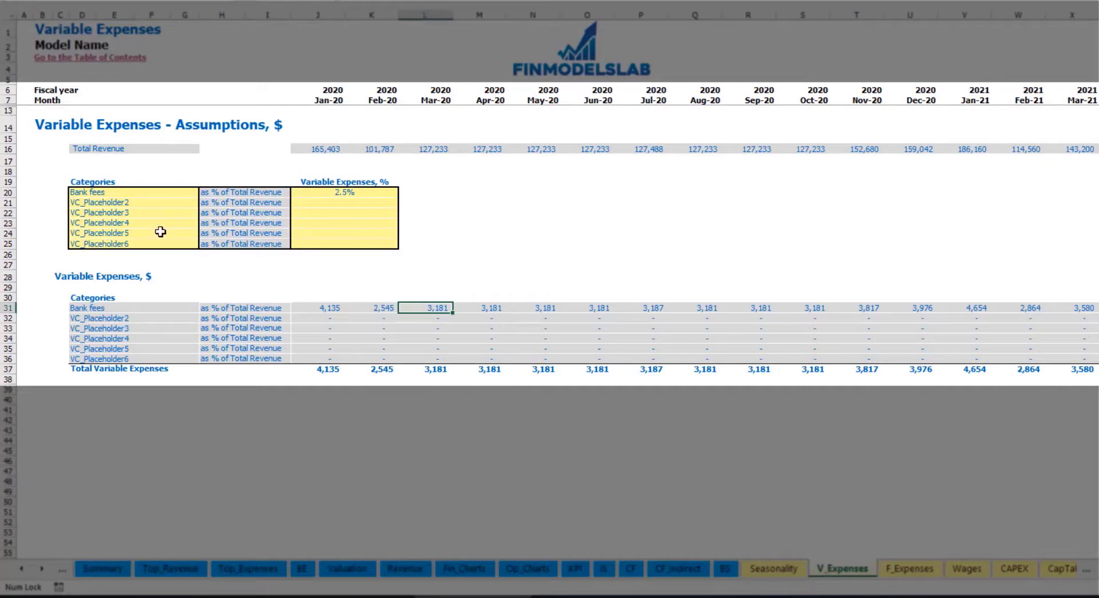
- Name the second variable expense category "Other Var Exp" and set it to 5% of total revenue
click(138, 204)
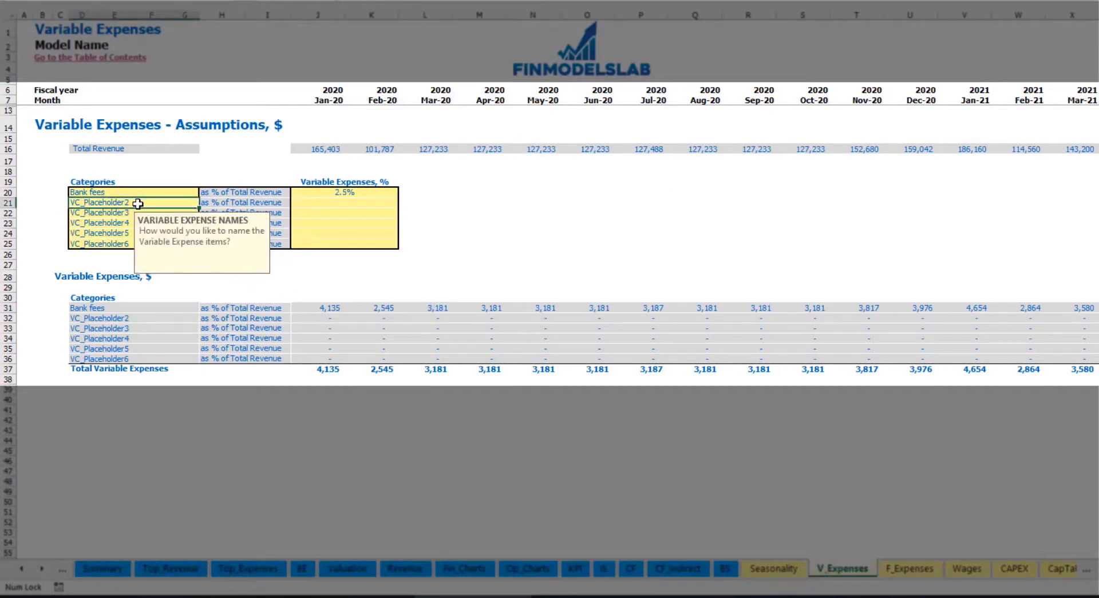
text(Other Var Exp)
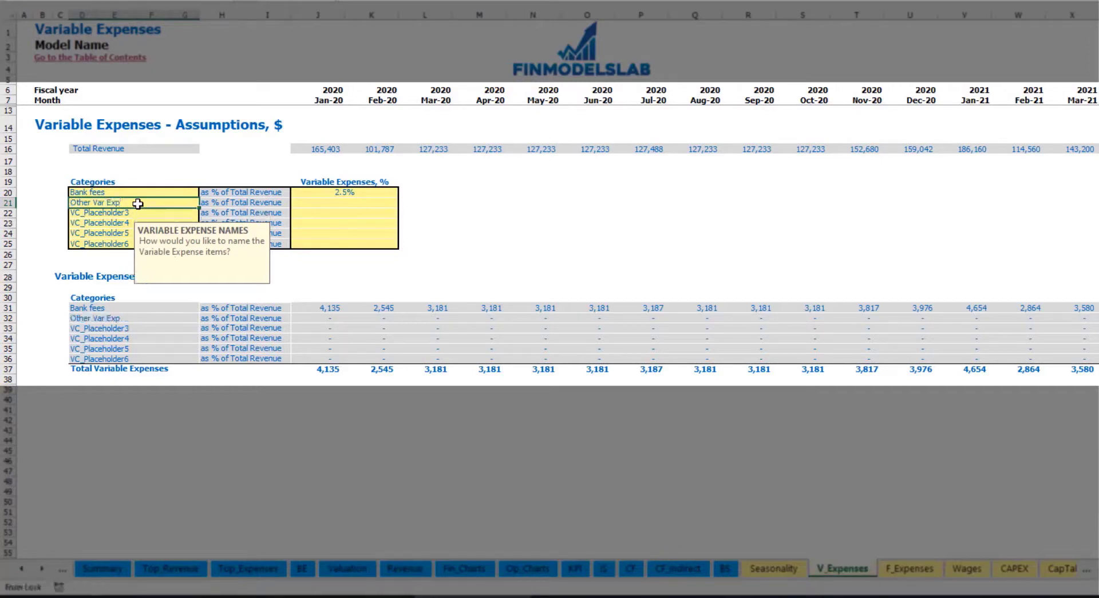
key(Return)
click(334, 201)
text(5)
key(Return)
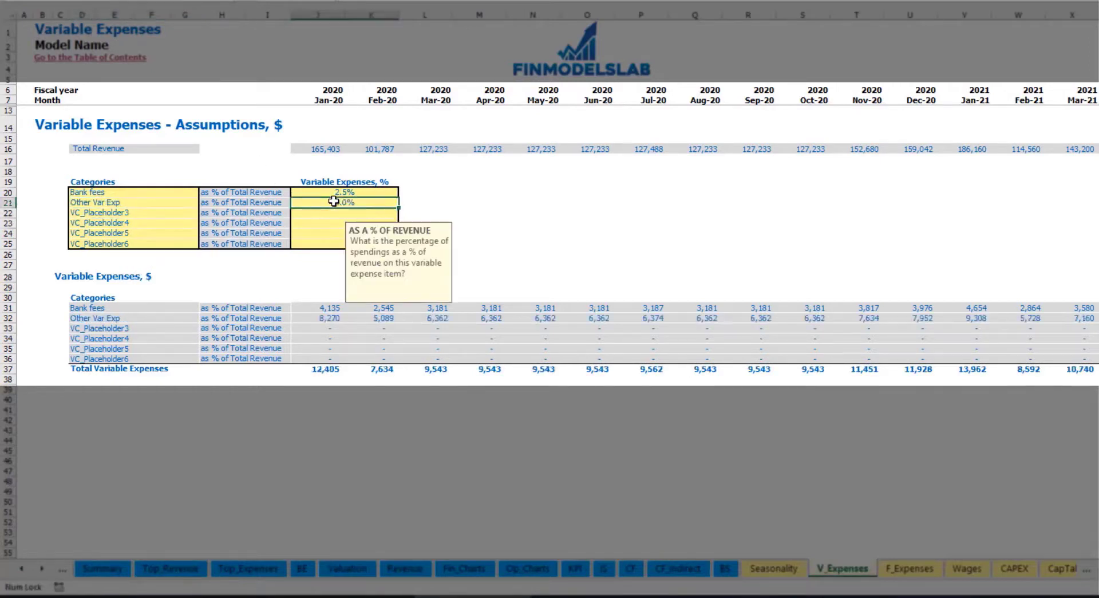
- Name the third variable expense category "Direct Labor" and set it to 15% of total revenue
click(174, 213)
text(Direct Labor)
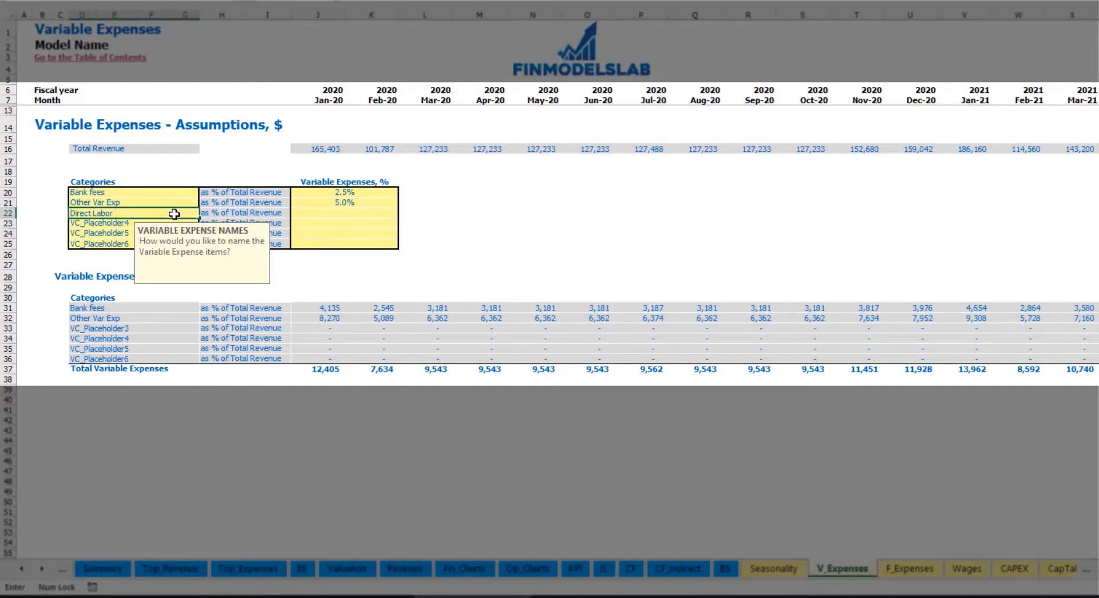
key(Return)
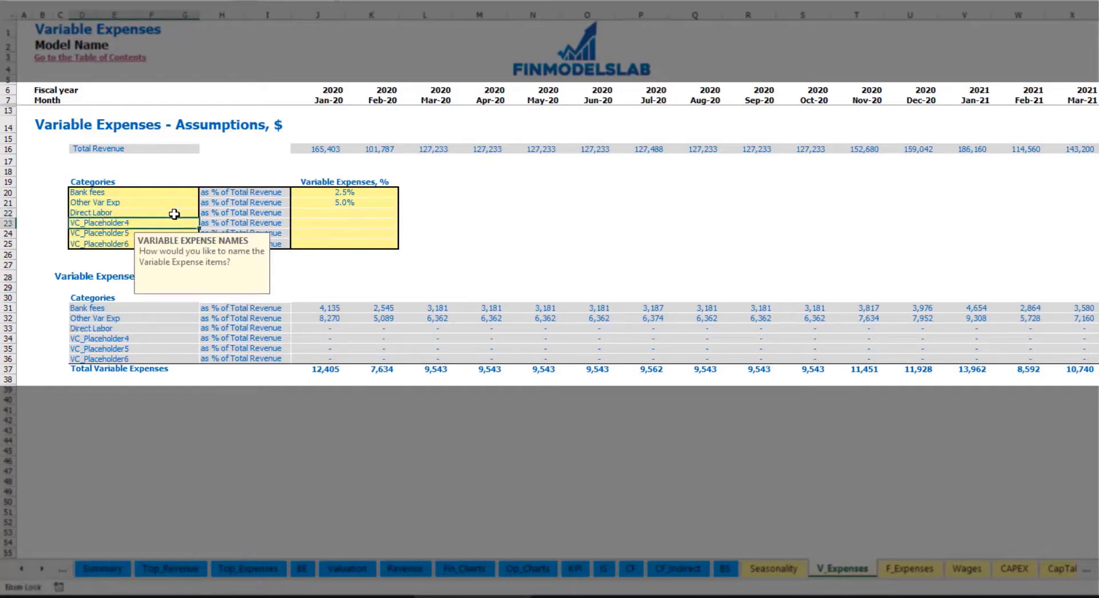
click(315, 213)
text(15)
key(Return)
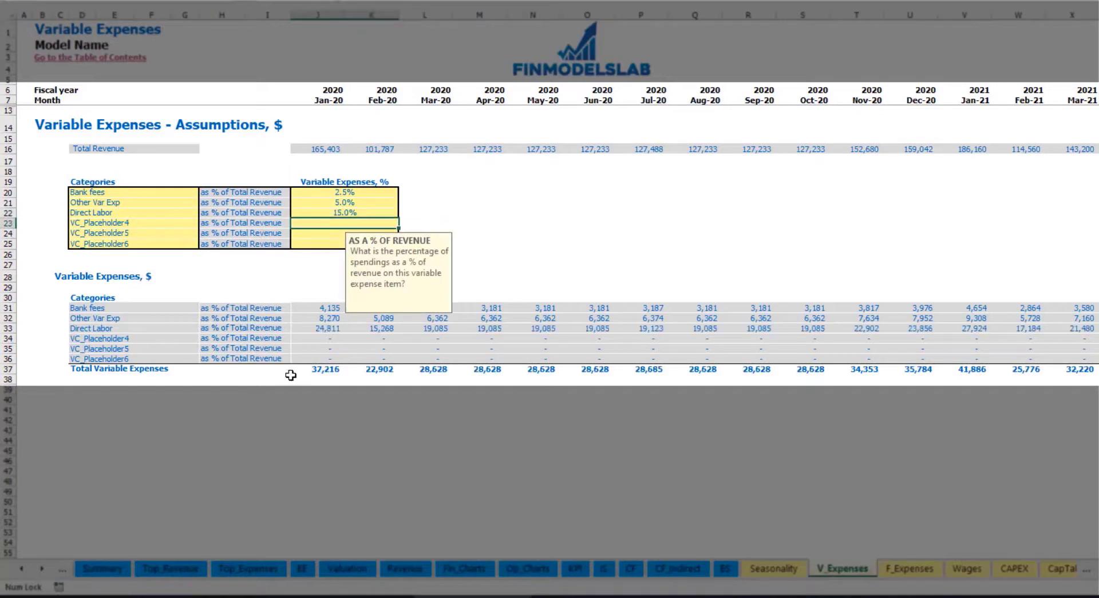
- Expand Total Variable Expenses in the Income Statement and examine the lines carried over from the variable expense categories
click(321, 307)
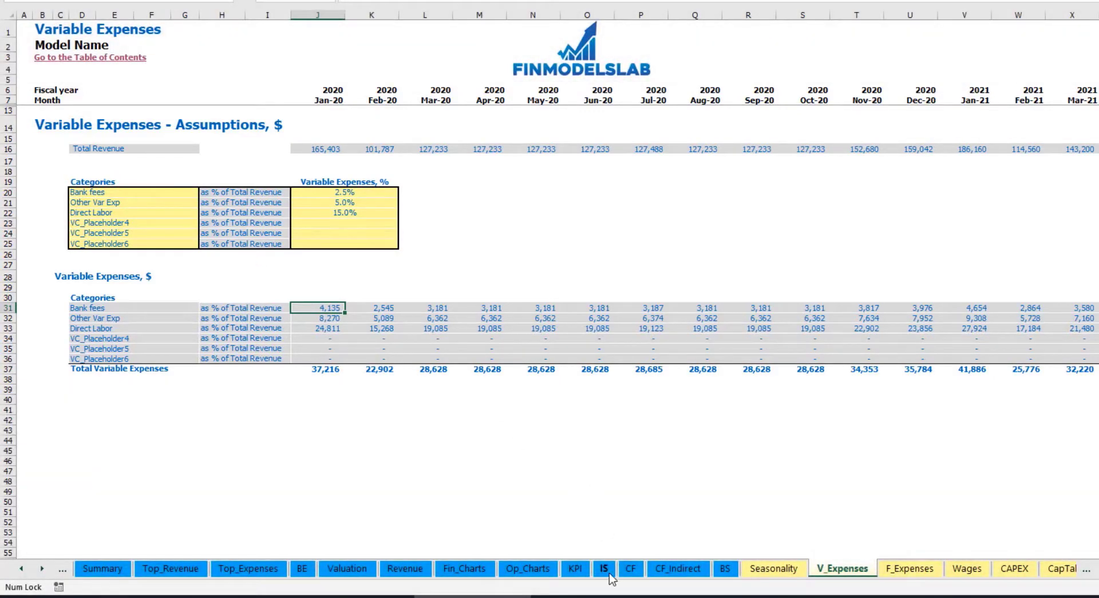
click(606, 570)
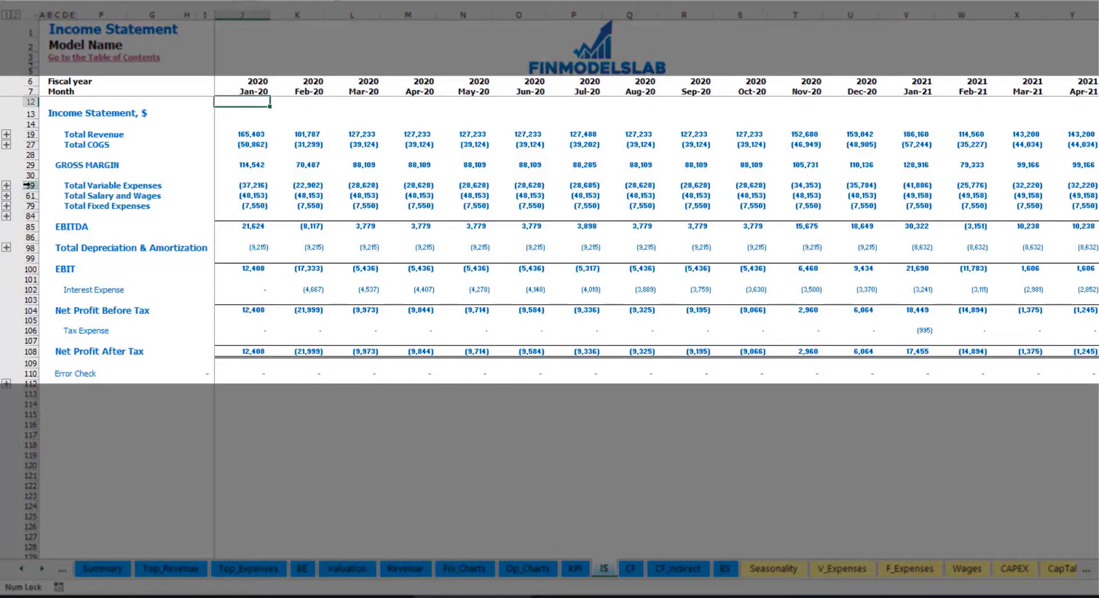
click(27, 185)
click(6, 185)
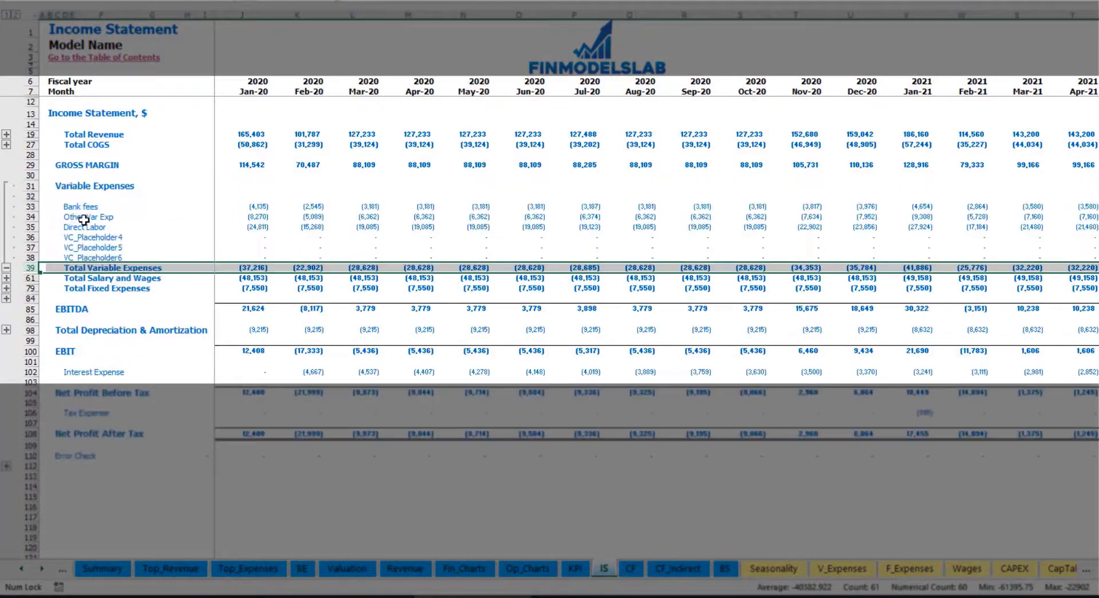
drag(29, 207, 40, 250)
click(386, 206)
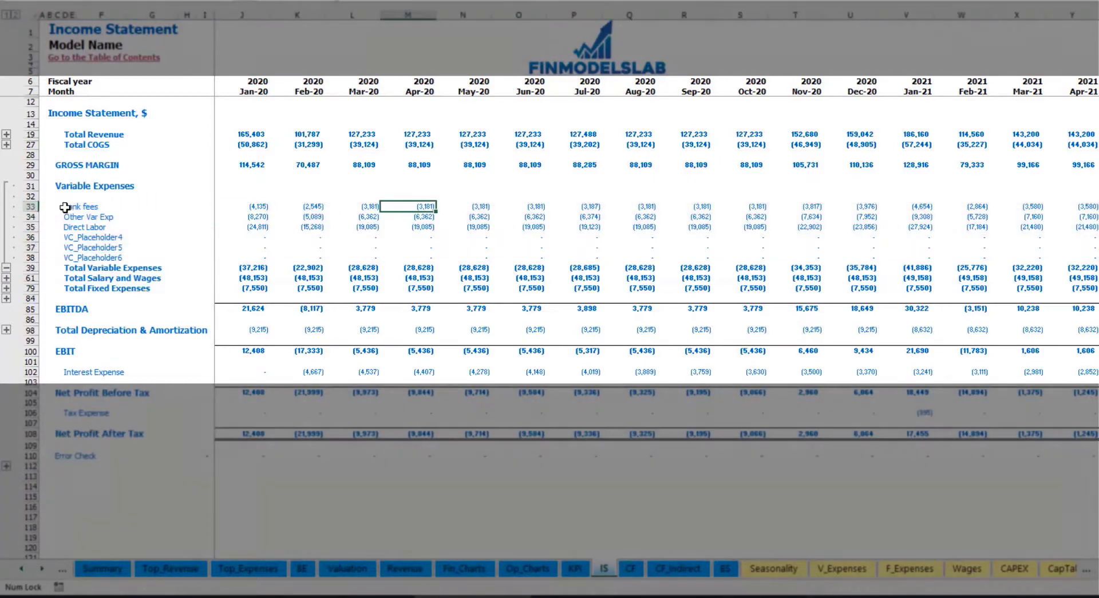
drag(69, 207, 70, 257)
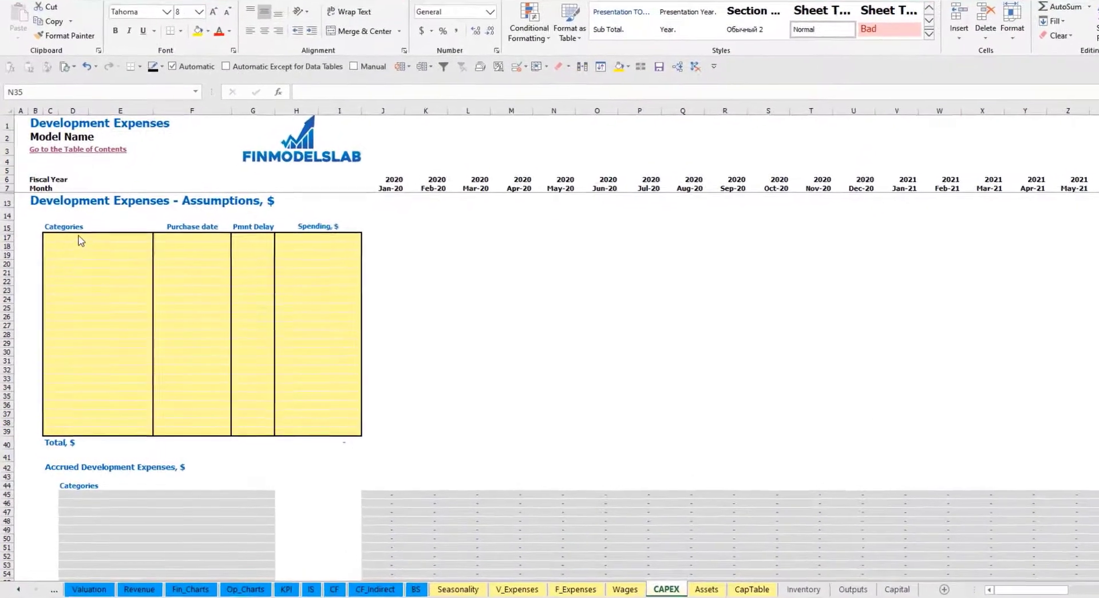
- Enter "Kitchen" and "Other dev exp" as the first two development expense categories on the CAPEX sheet
click(86, 237)
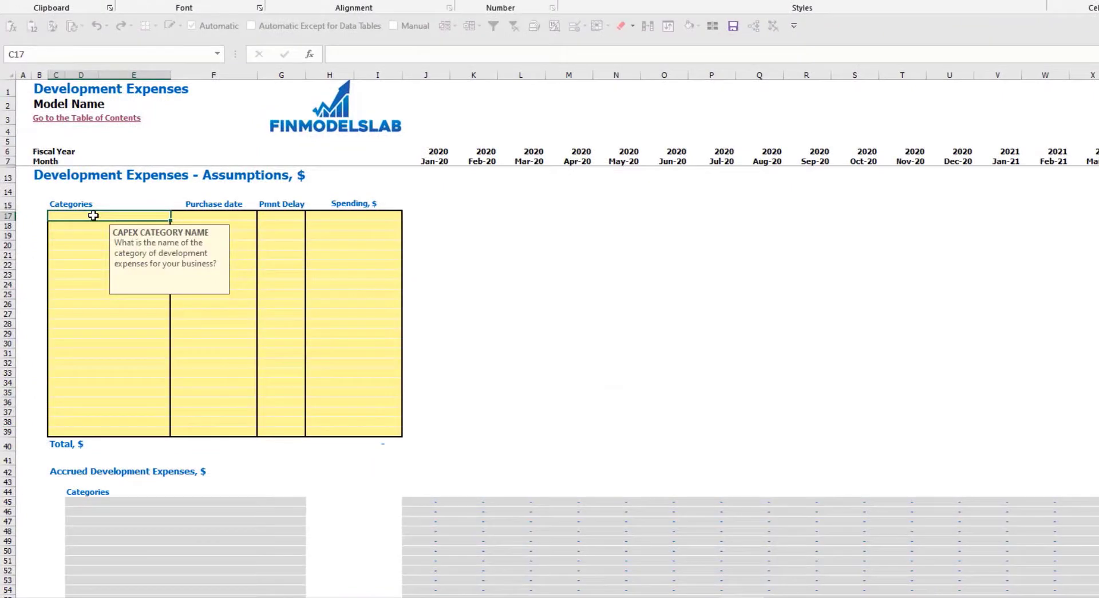
text(Kitchen)
key(Return)
text(Other dev e)
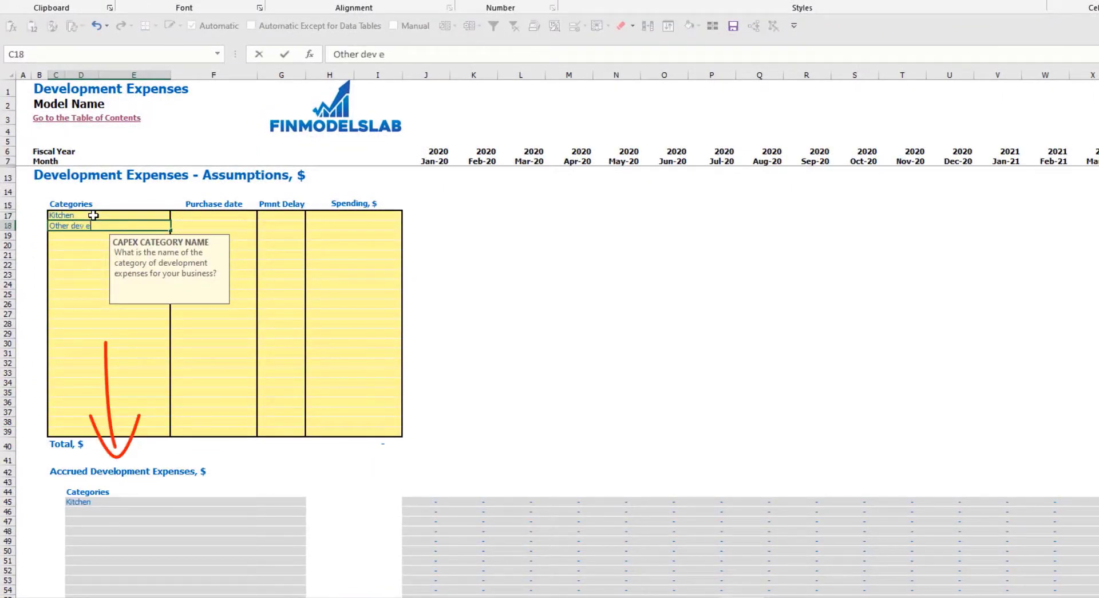
text(xp)
key(Return)
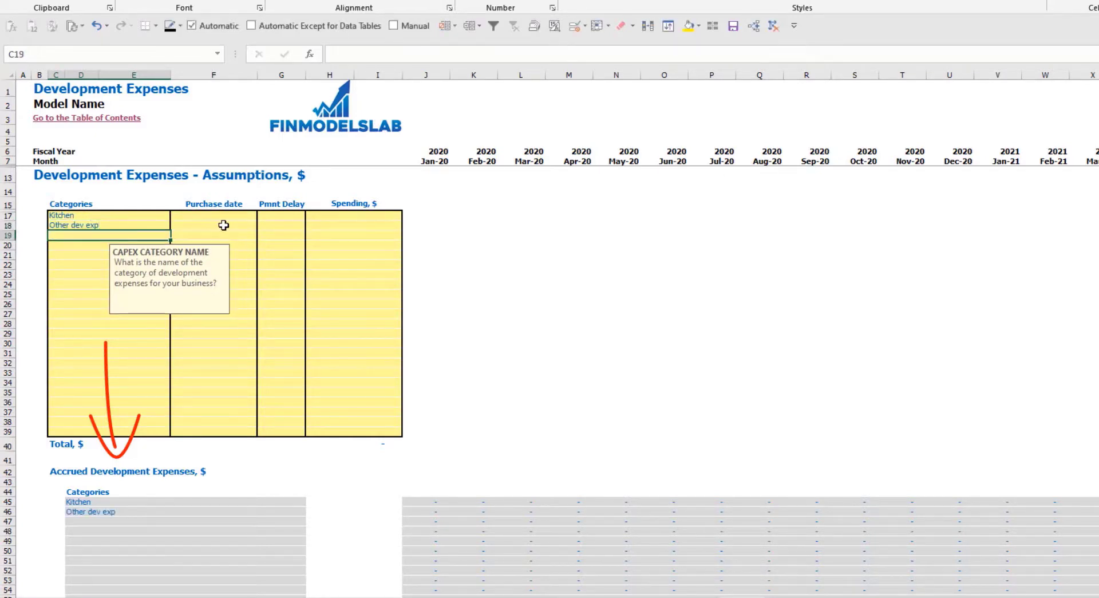
- Set the purchase date to Feb-20 for Kitchen and Mar-20 for Other dev exp
click(230, 215)
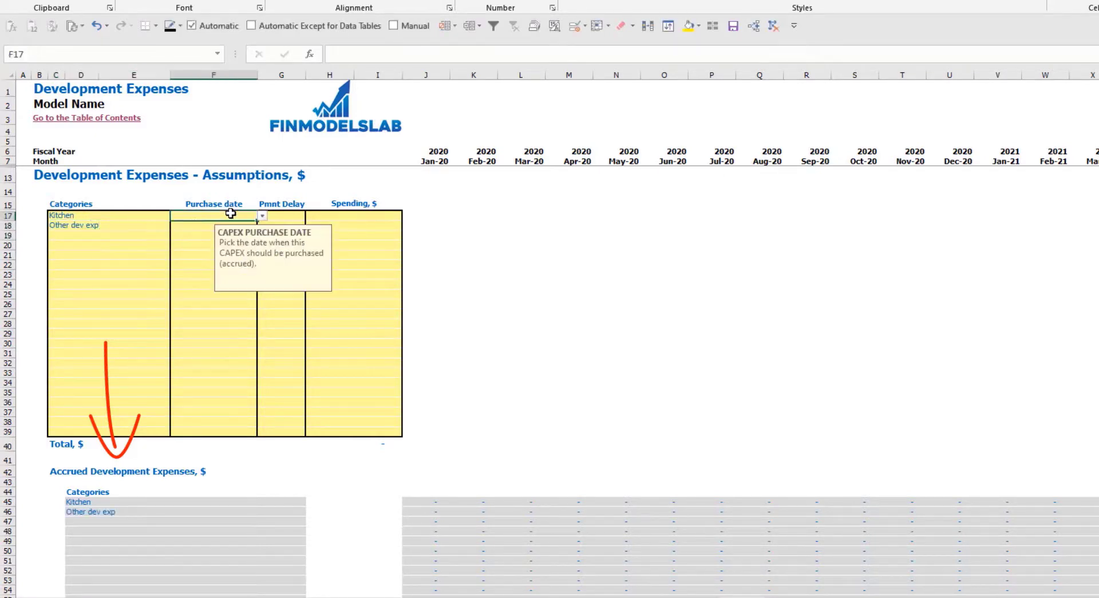
click(262, 215)
click(213, 230)
click(211, 224)
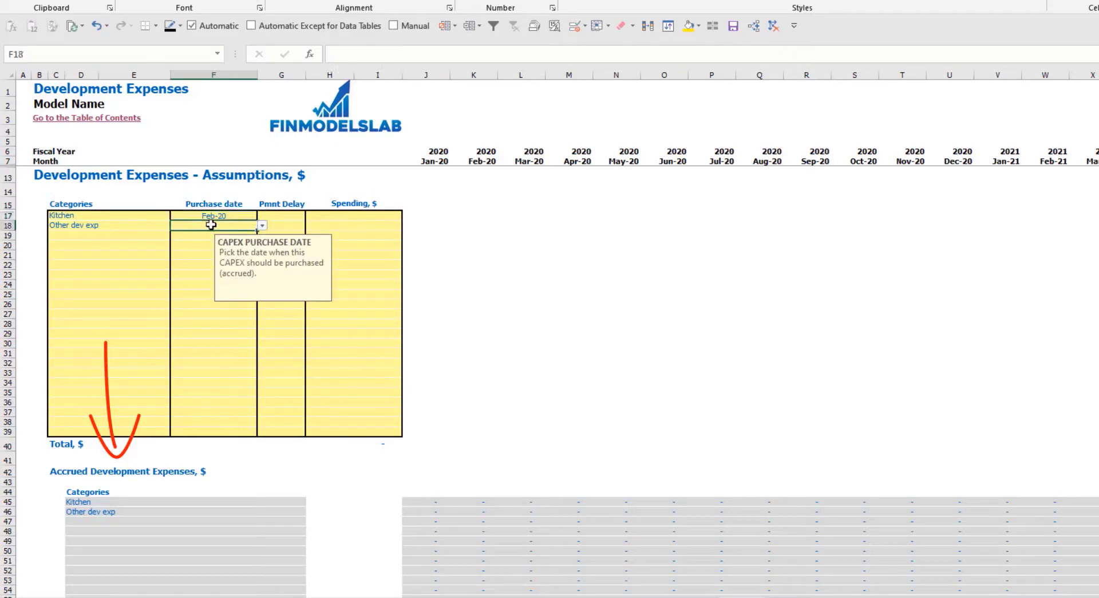
click(262, 225)
click(213, 249)
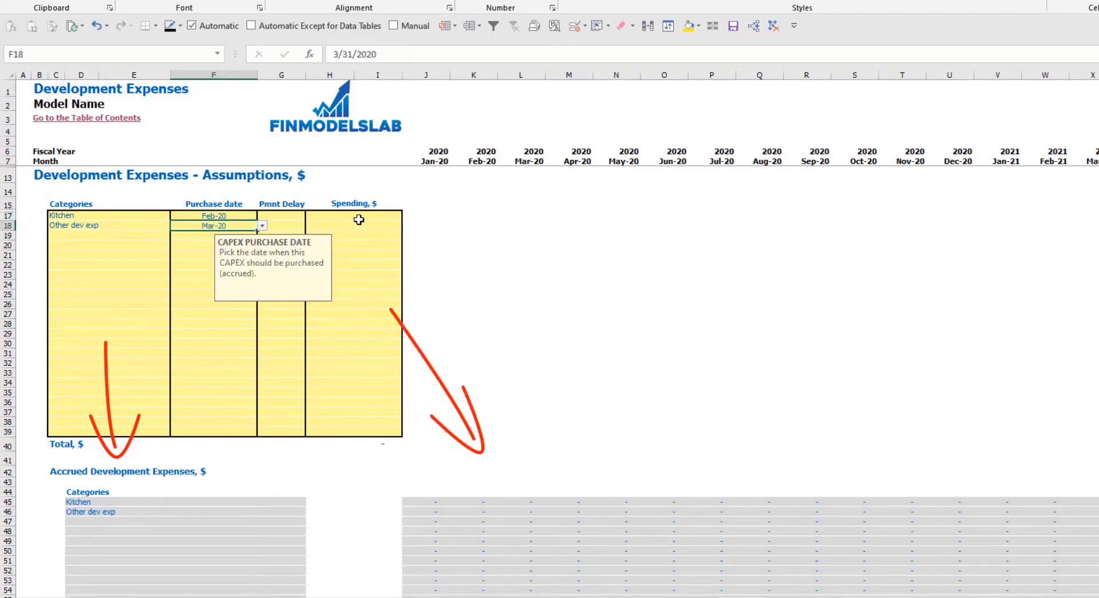
- Set the spending to 50,000 for Kitchen and 10,000 for Other dev exp
click(358, 217)
text(50,00)
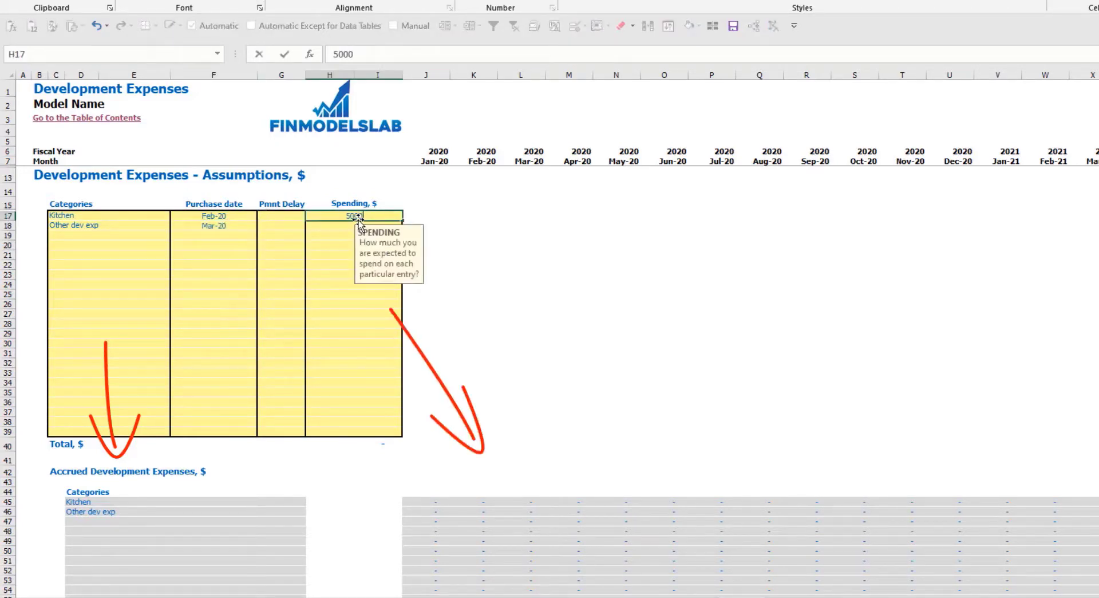
key(Return)
text(10000)
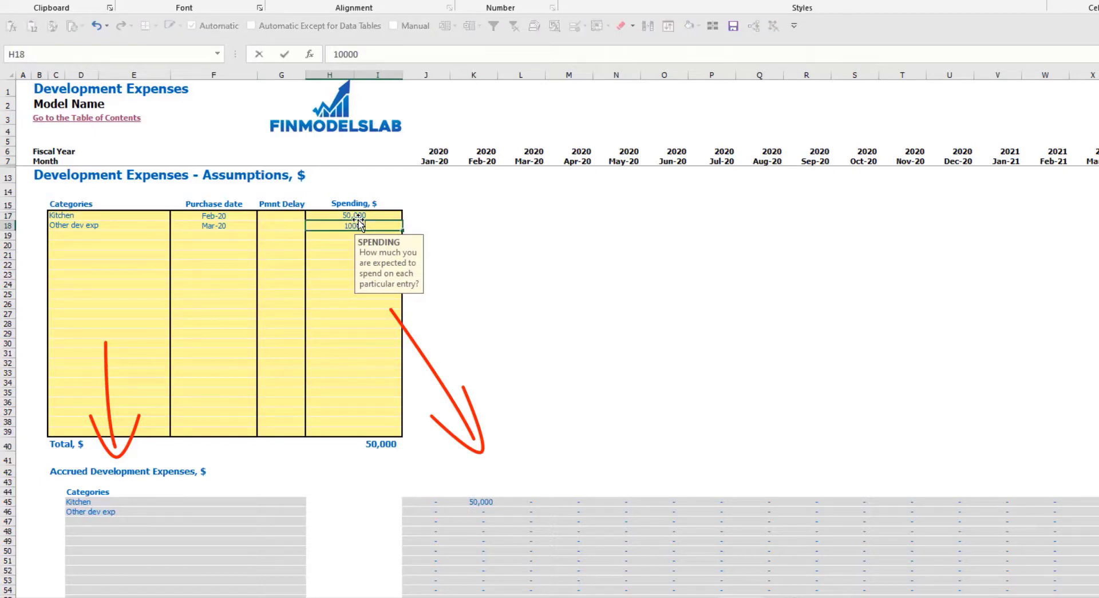
key(Return)
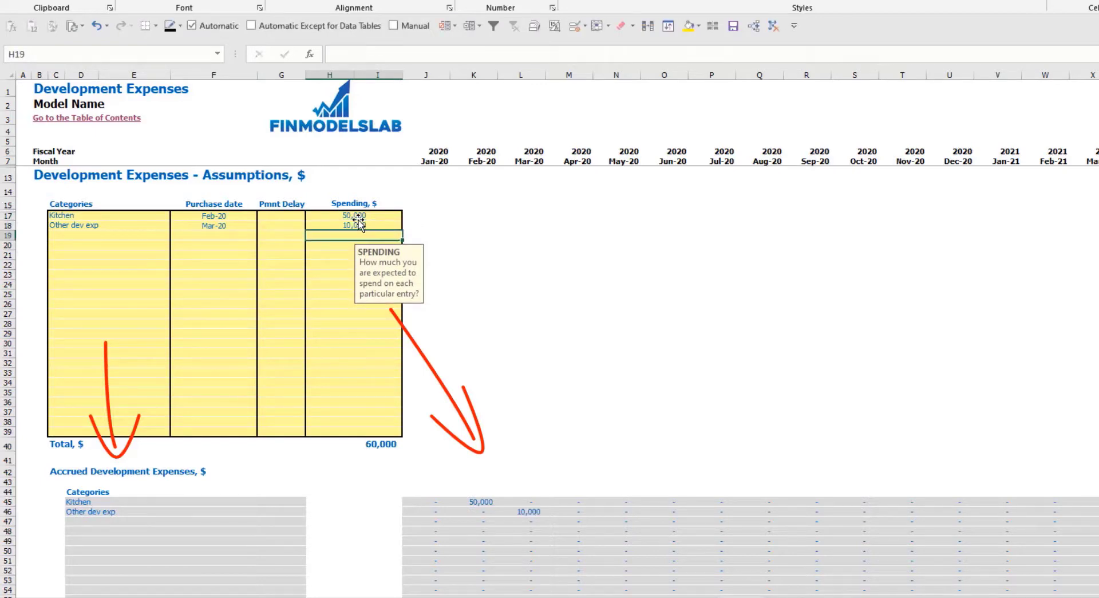
- Set Kitchen's payment delay to 2M
click(285, 218)
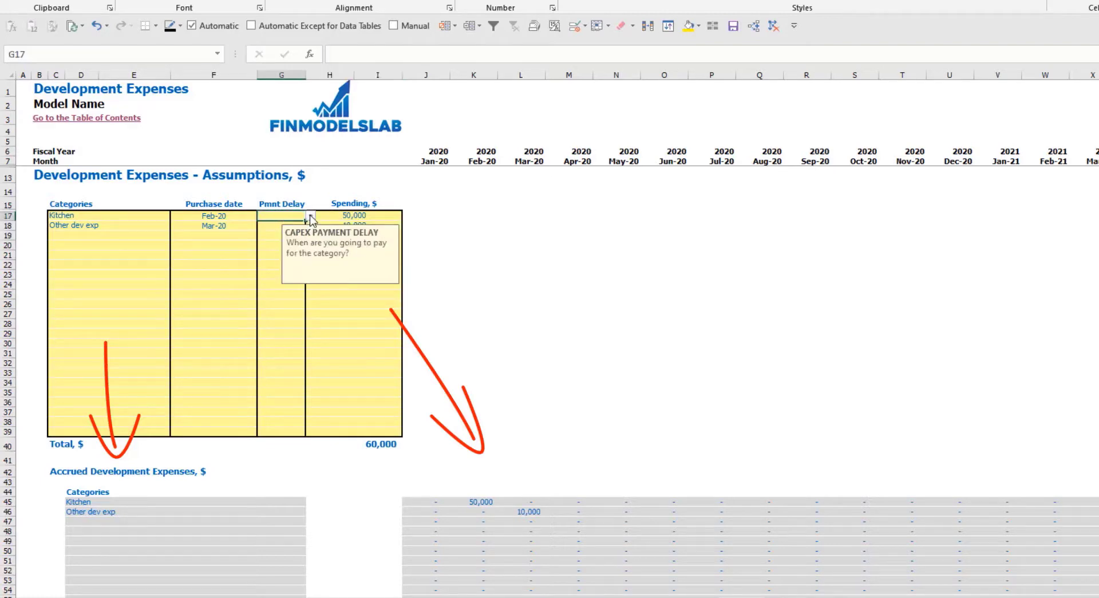
click(311, 216)
click(272, 241)
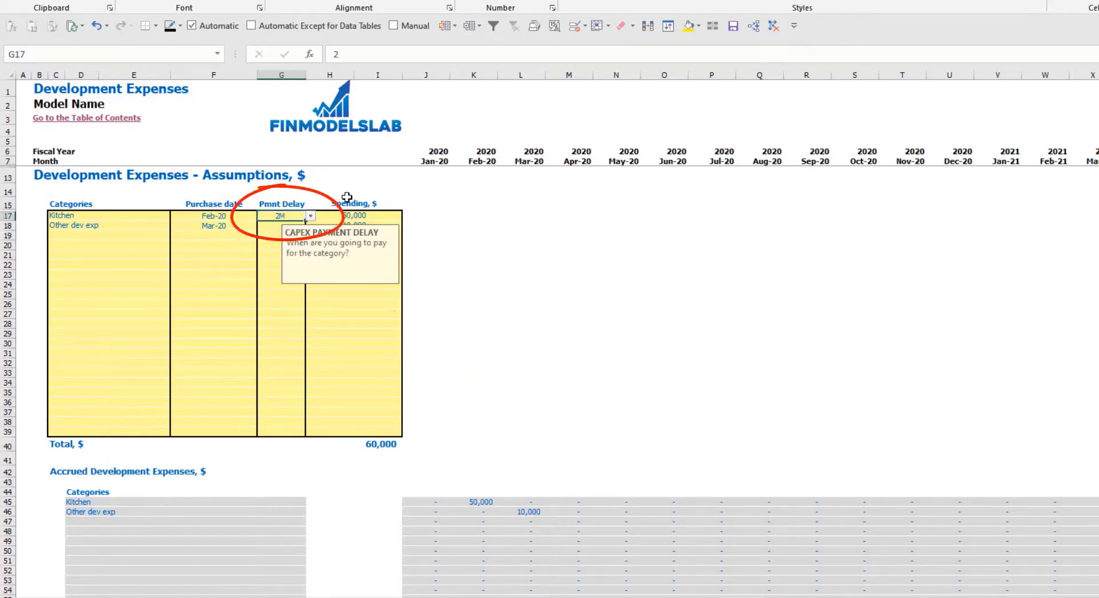
- Check the month in which Kitchen is paid under Paid Development Expenses, and set the payment delay of Other dev exp to 3M
scroll(487, 398, down, 10)
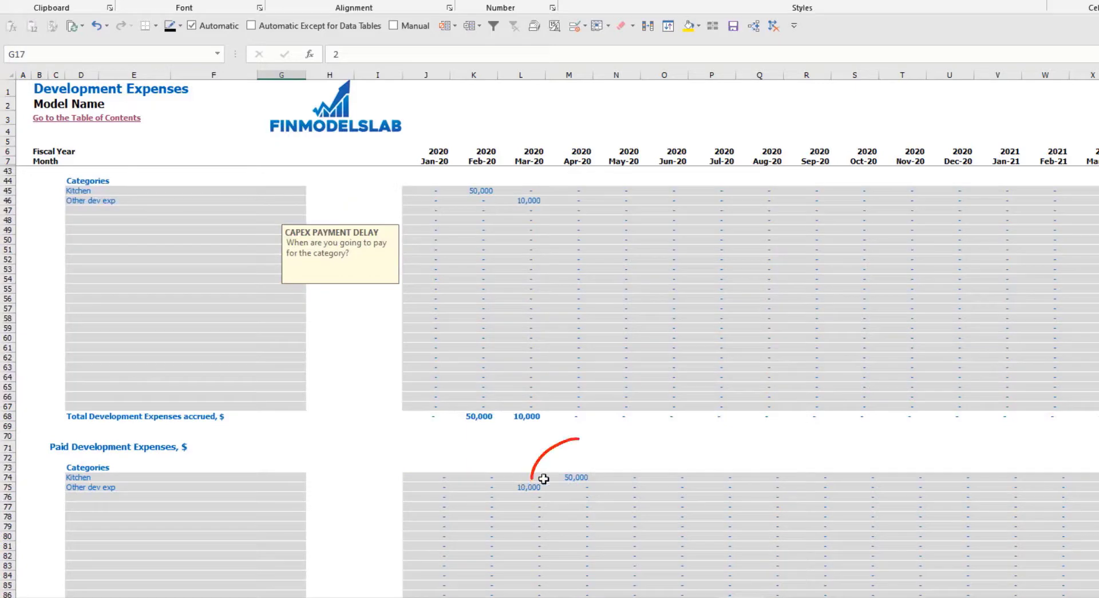
click(569, 477)
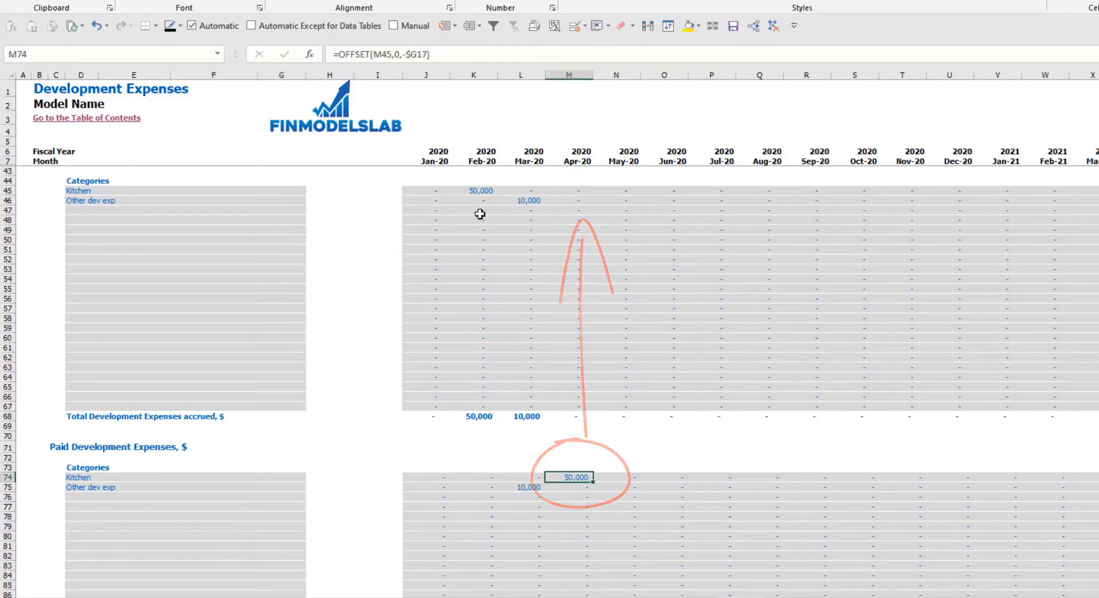
scroll(277, 252, up, 10)
click(298, 225)
click(311, 226)
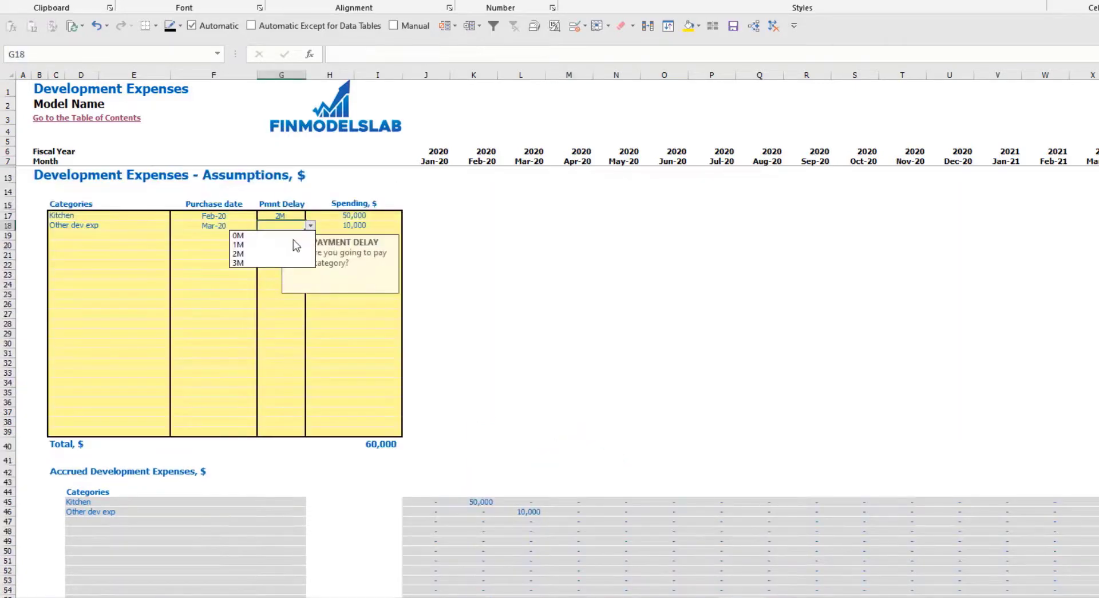
click(272, 260)
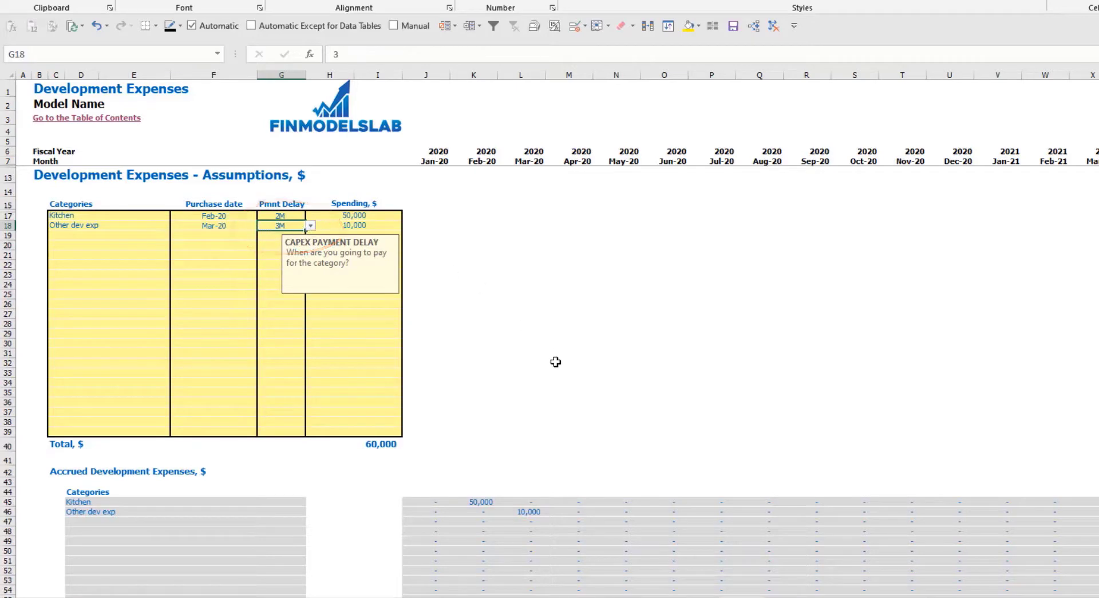
- Check when Other dev exp is paid under Paid Development Expenses, and inspect the total of the spending assumptions
scroll(555, 360, down, 10)
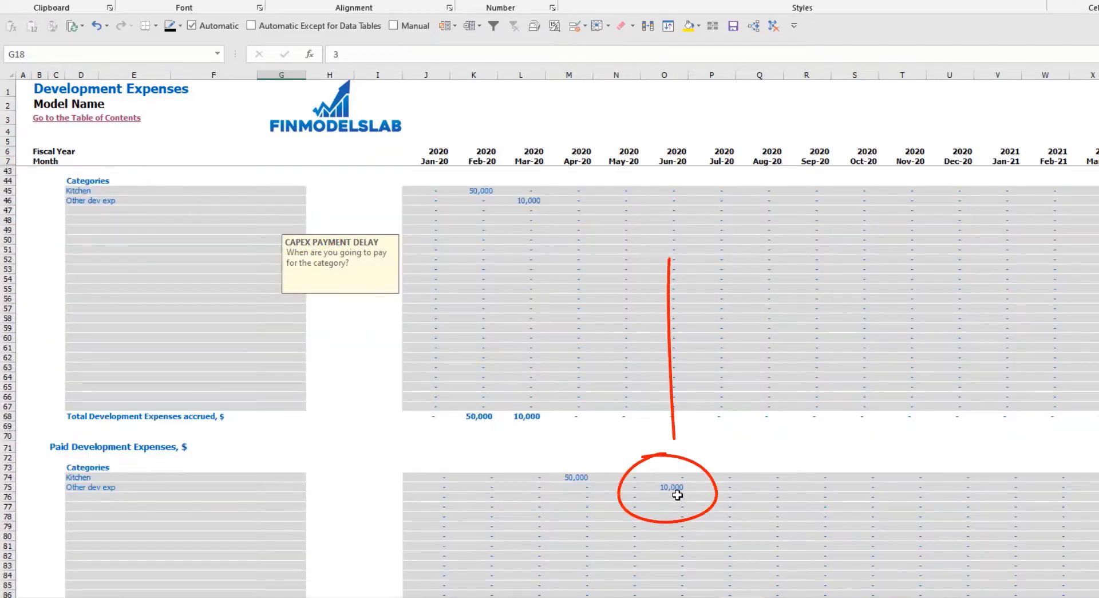
click(670, 496)
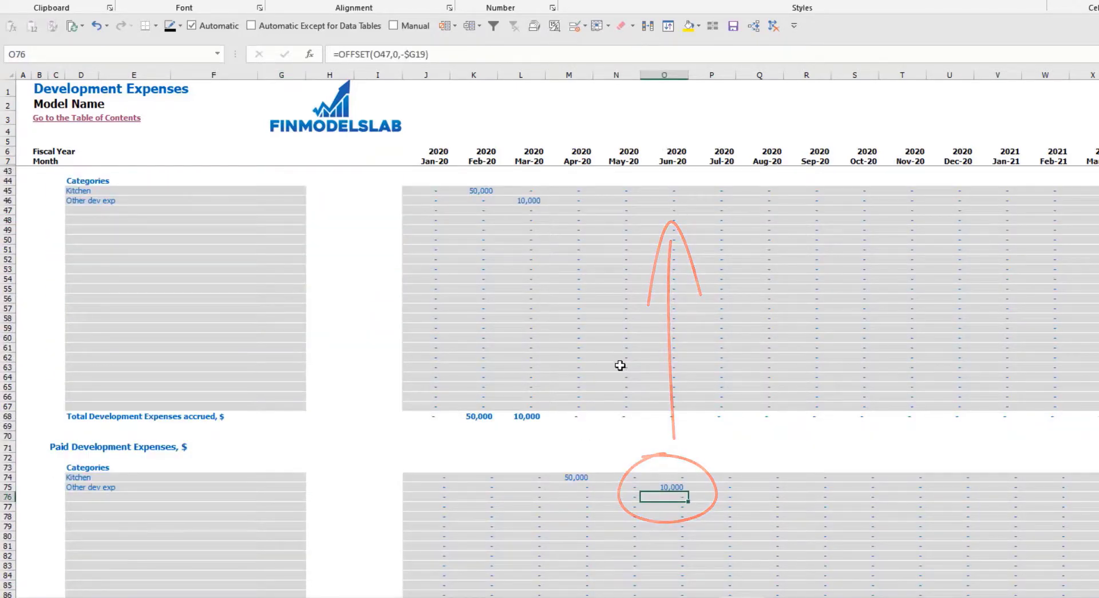
scroll(469, 321, up, 10)
click(330, 444)
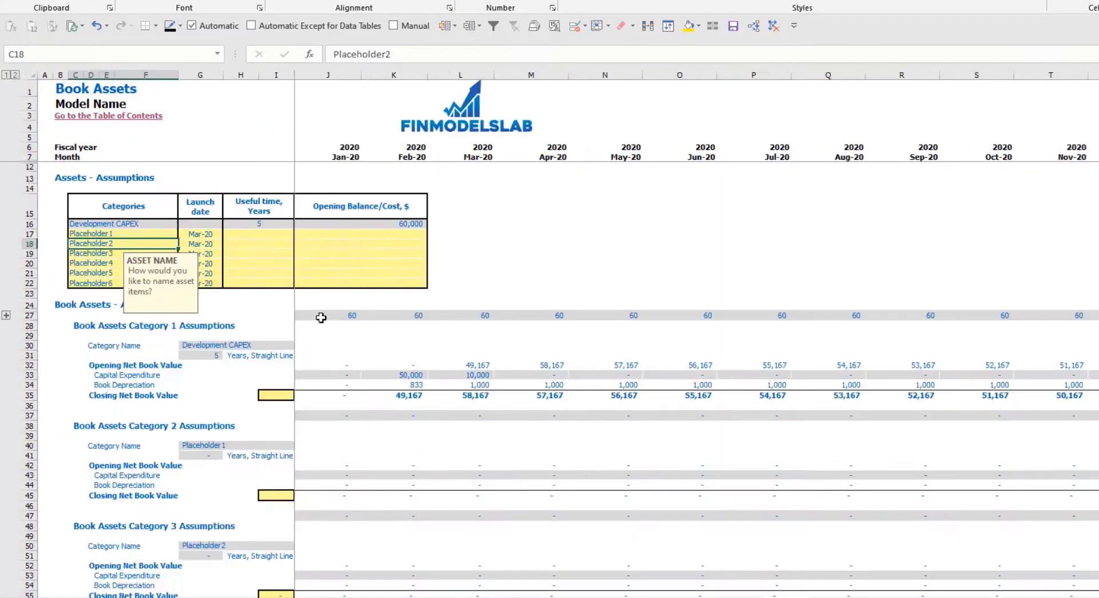
- On the Book Assets sheet, review the Development CAPEX assumptions with their monthly book depreciation and closing net book value
drag(141, 224, 420, 224)
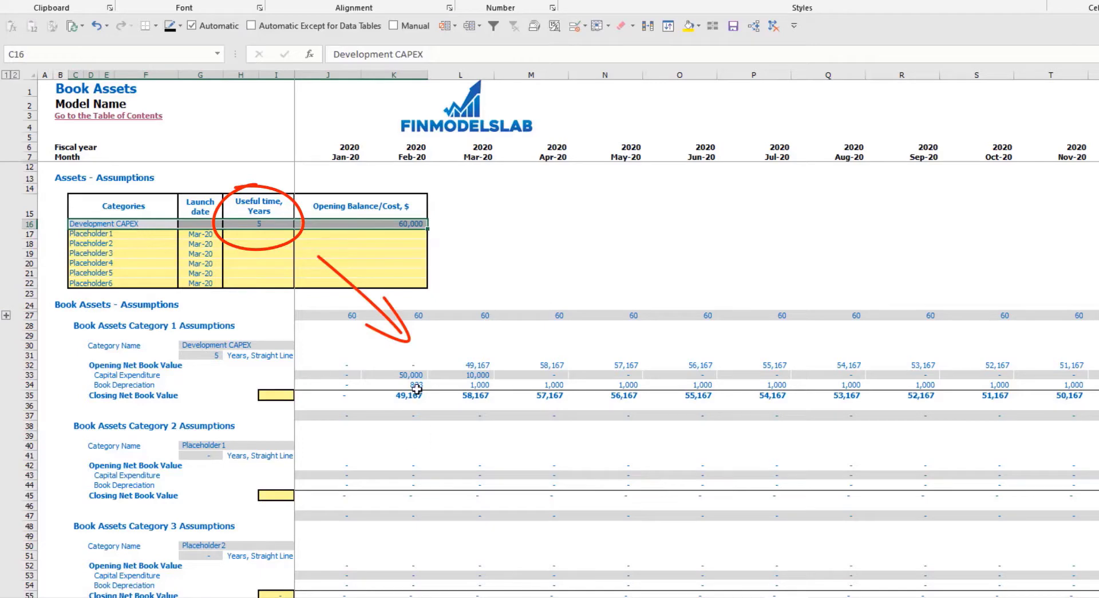
drag(411, 387, 707, 384)
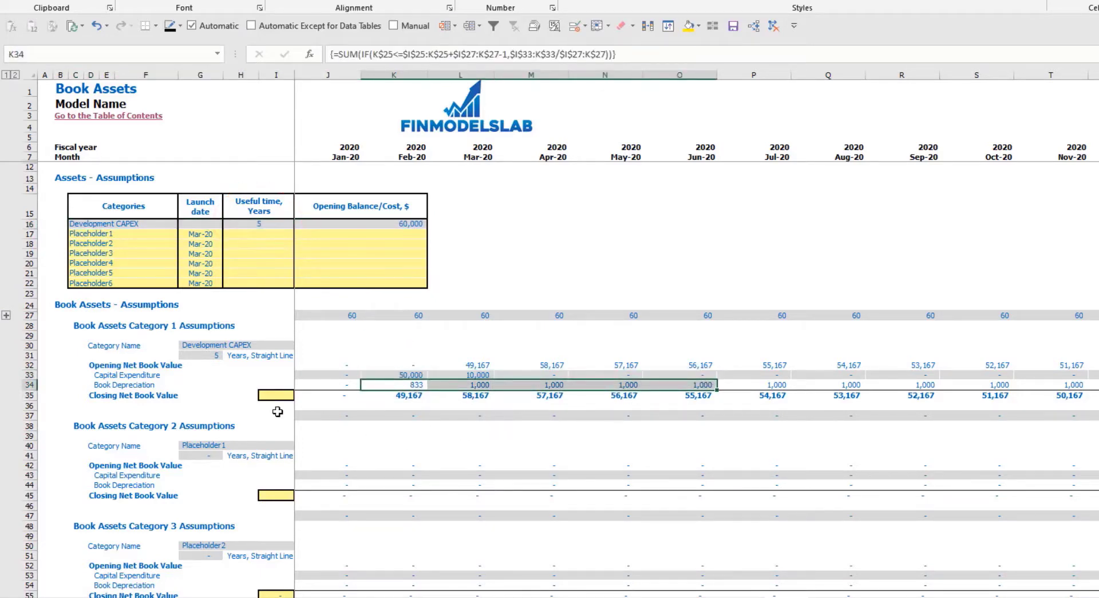
drag(391, 396, 643, 395)
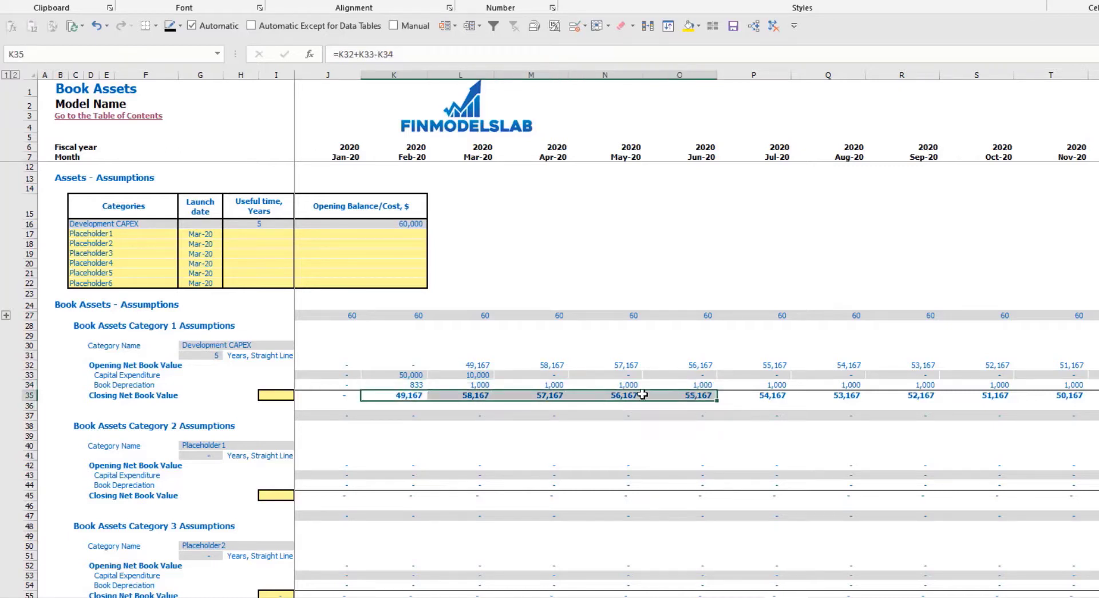
- Rename the Placeholder1 asset category as "Other CAPEX" and set its launch date to Jun-20
drag(127, 237, 129, 279)
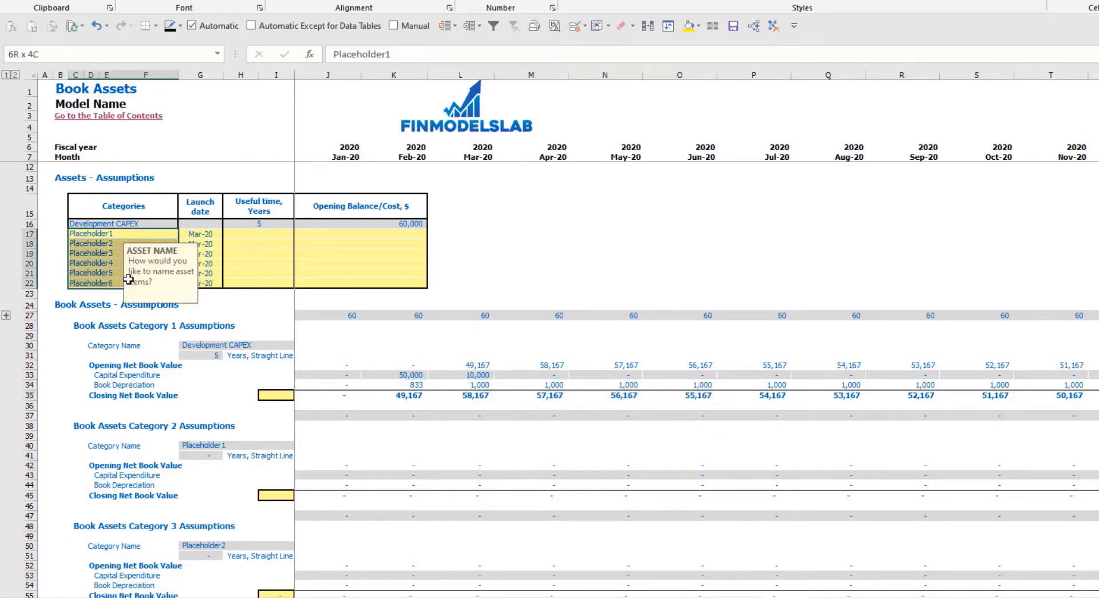
click(100, 234)
text(Other CAPEX)
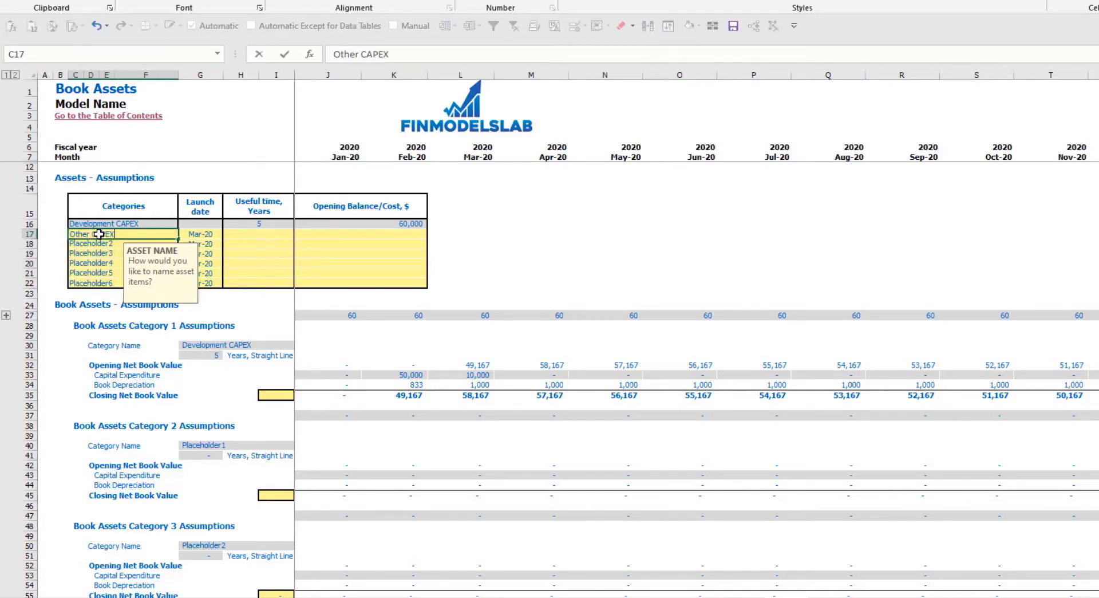
click(210, 236)
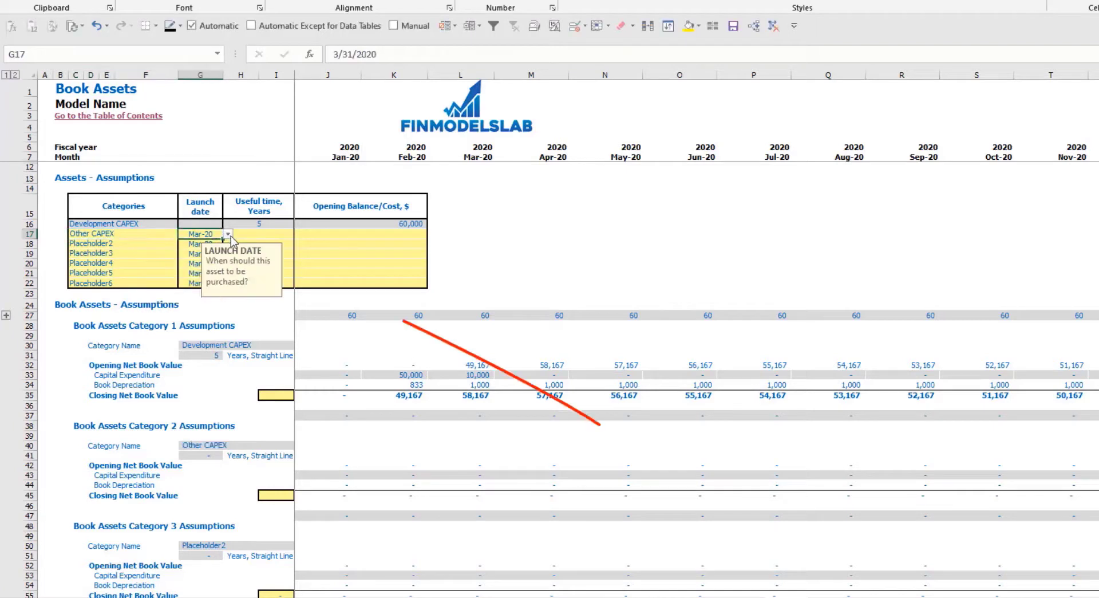
click(228, 234)
click(210, 271)
- Give Other CAPEX a useful time of 3 years and an opening balance/cost of 5,000
click(273, 233)
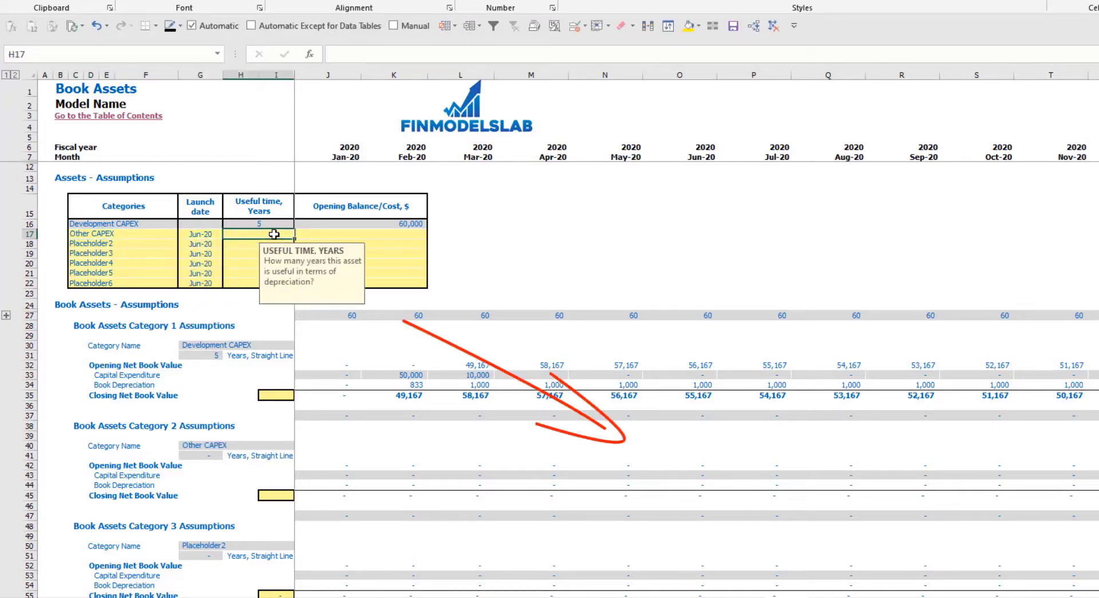
text(3)
key(Return)
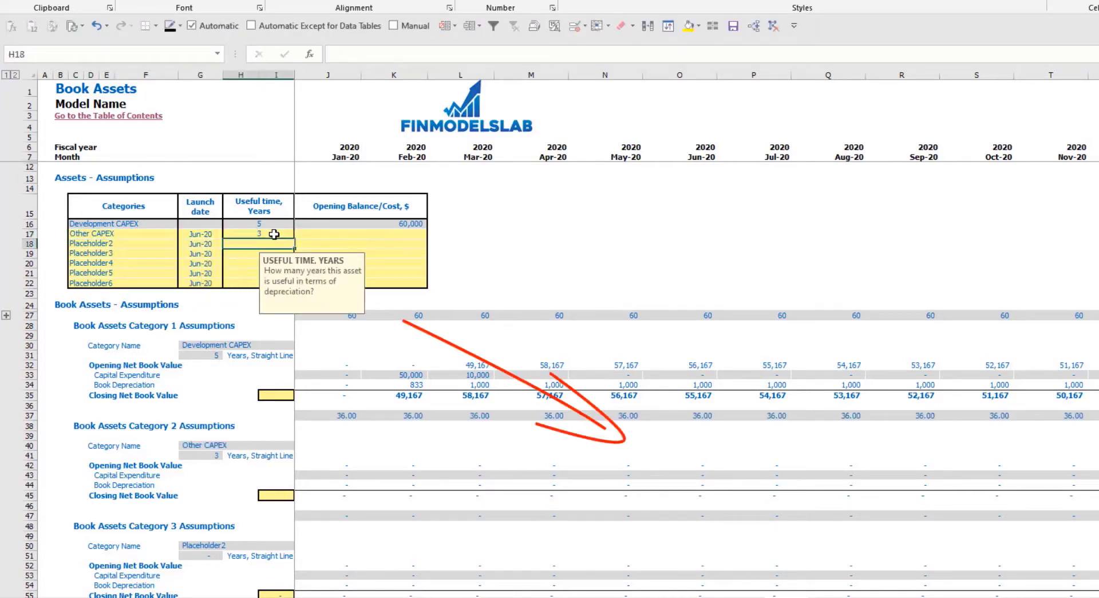
click(351, 232)
text(5,00)
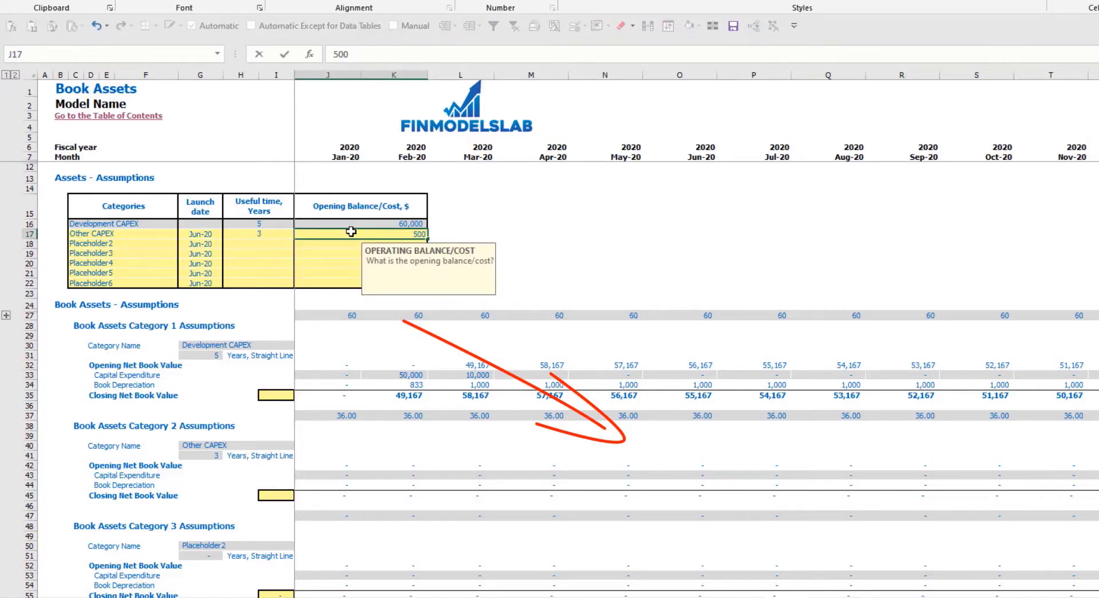
text(0)
key(Return)
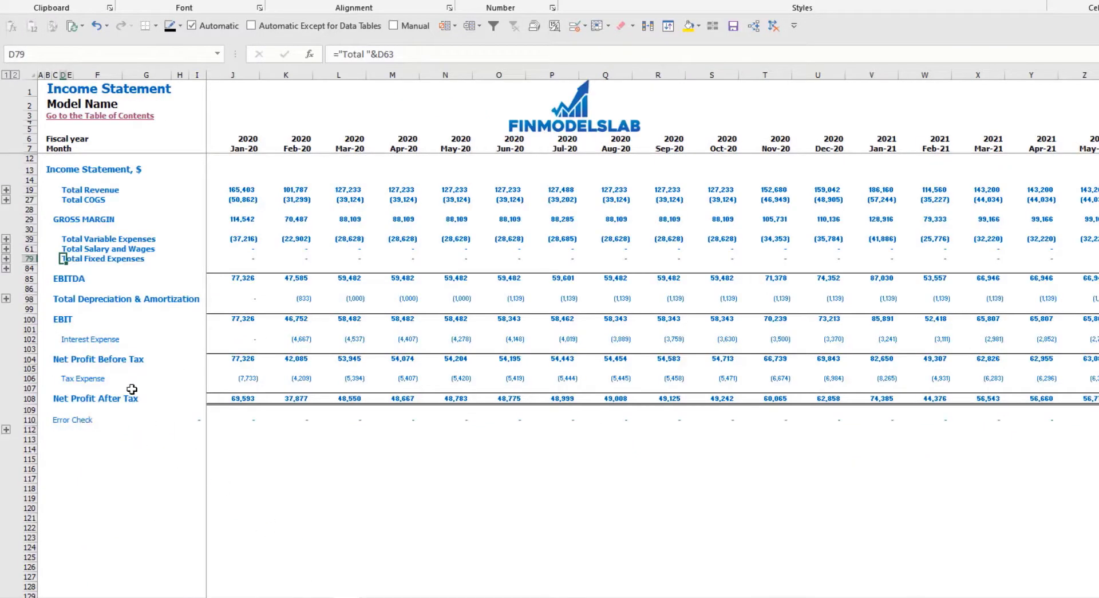
- Trace the CAPEX through Income Statement depreciation, Cash Flow capital expenditure, and the Balance Sheet's closing net book value, CAPEX Prepayment and CAPEX Payable rows
click(26, 298)
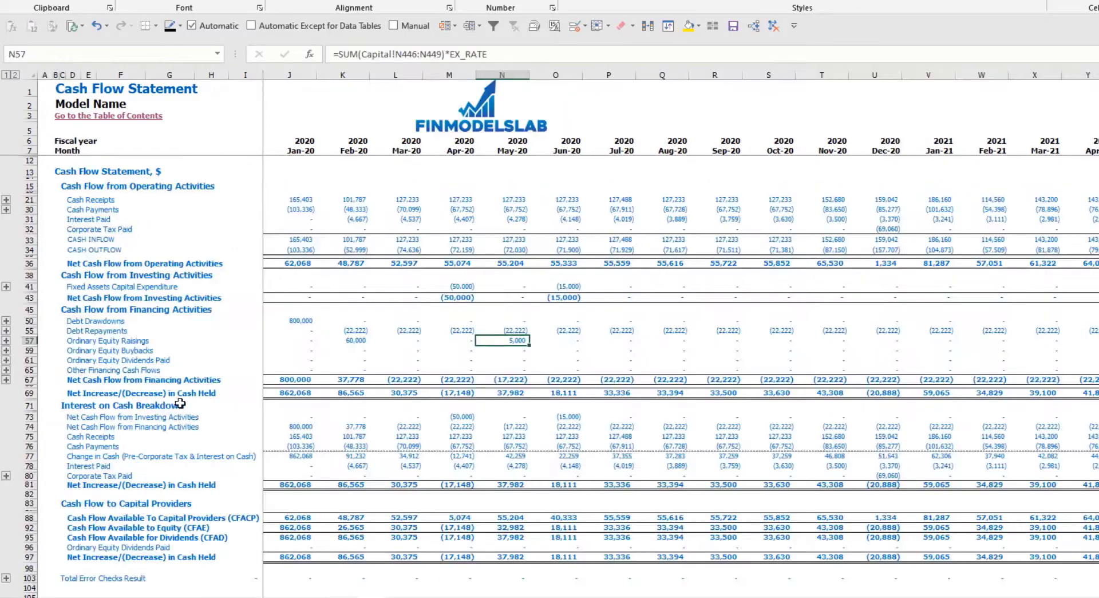
click(30, 287)
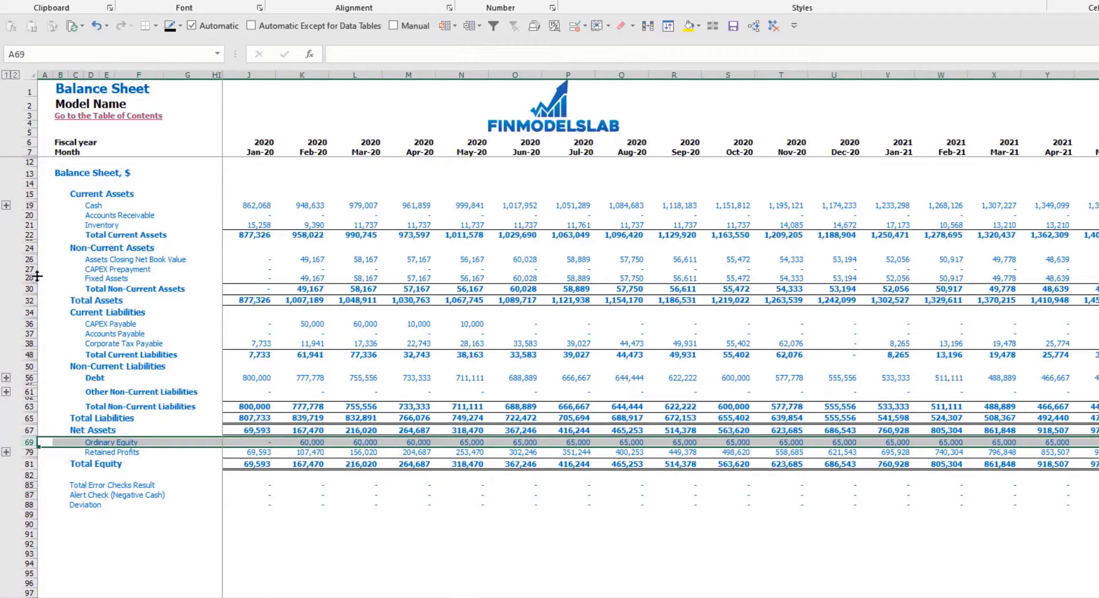
click(25, 277)
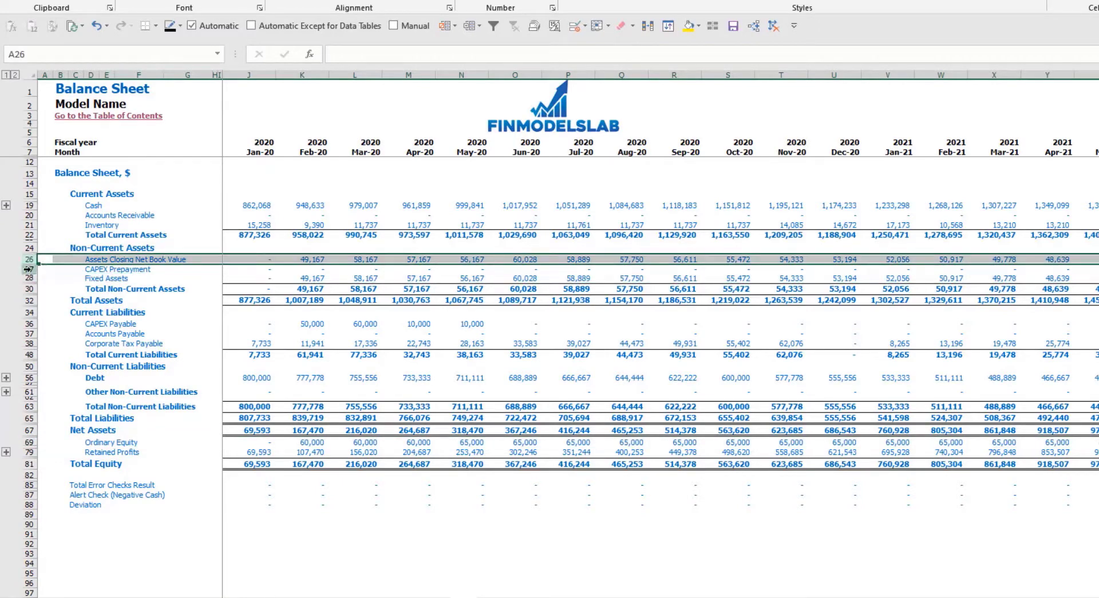
click(40, 268)
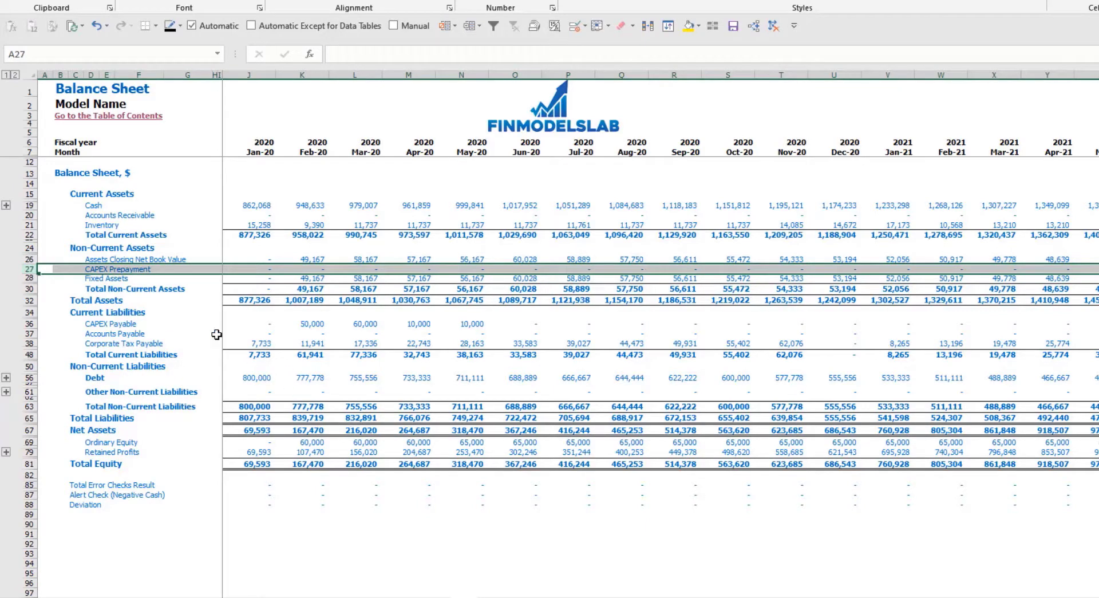
click(42, 325)
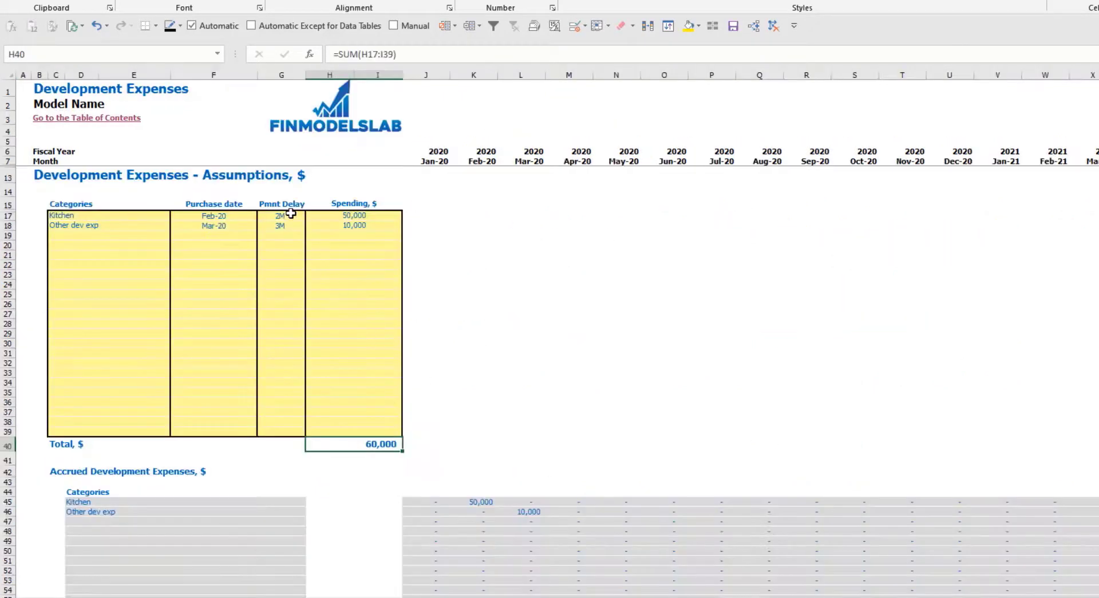
- Set the CAPEX payment delay to 0M for Kitchen and Other dev exp, and check the Balance Sheet's non-current asset rows
click(290, 216)
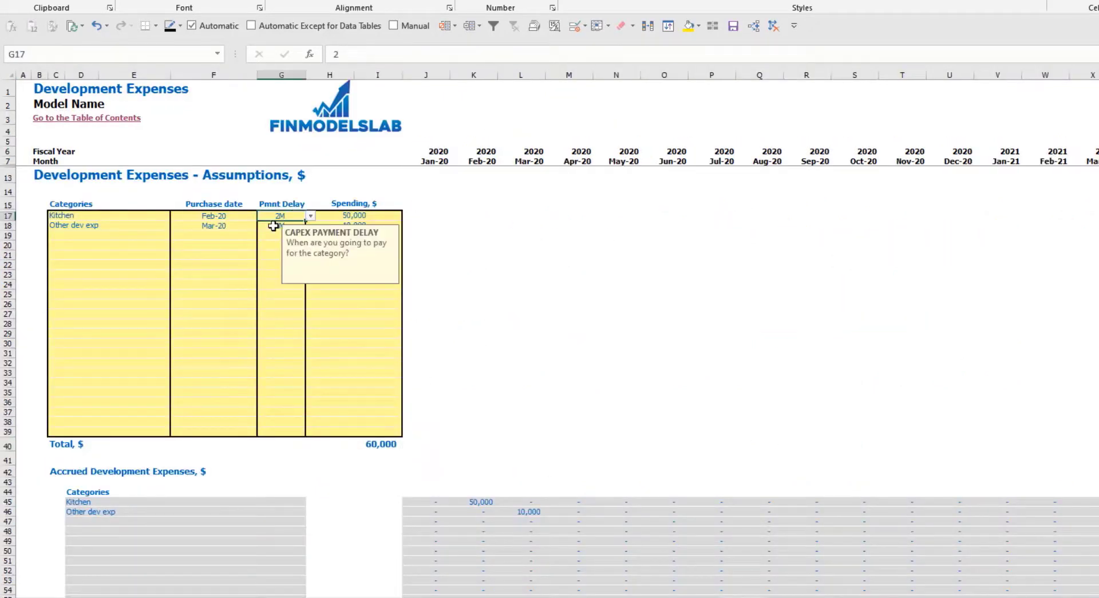
click(275, 225)
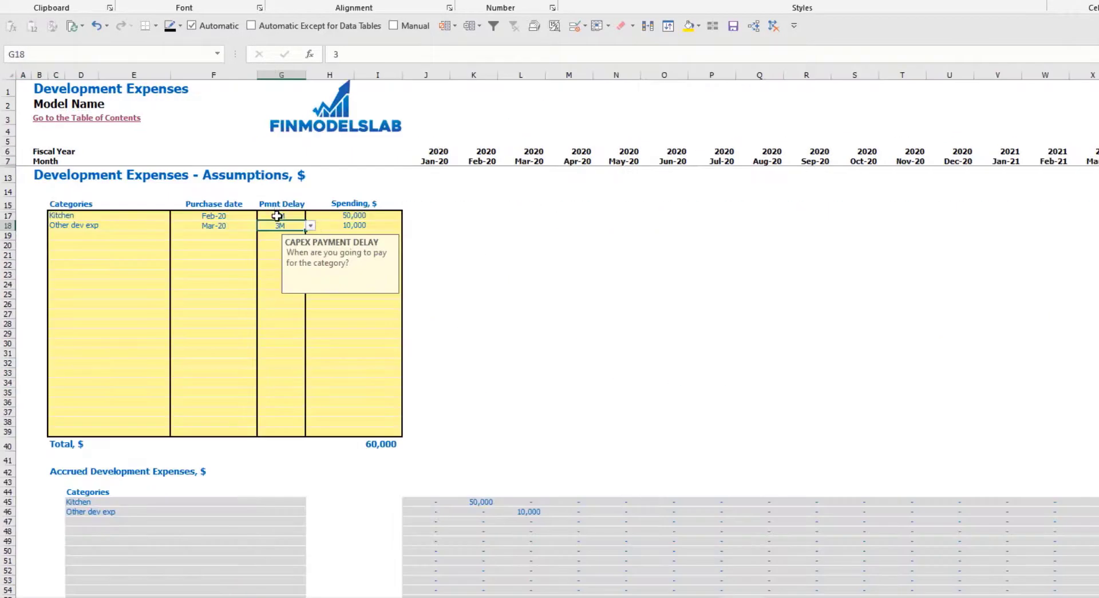
click(280, 215)
click(310, 216)
click(277, 226)
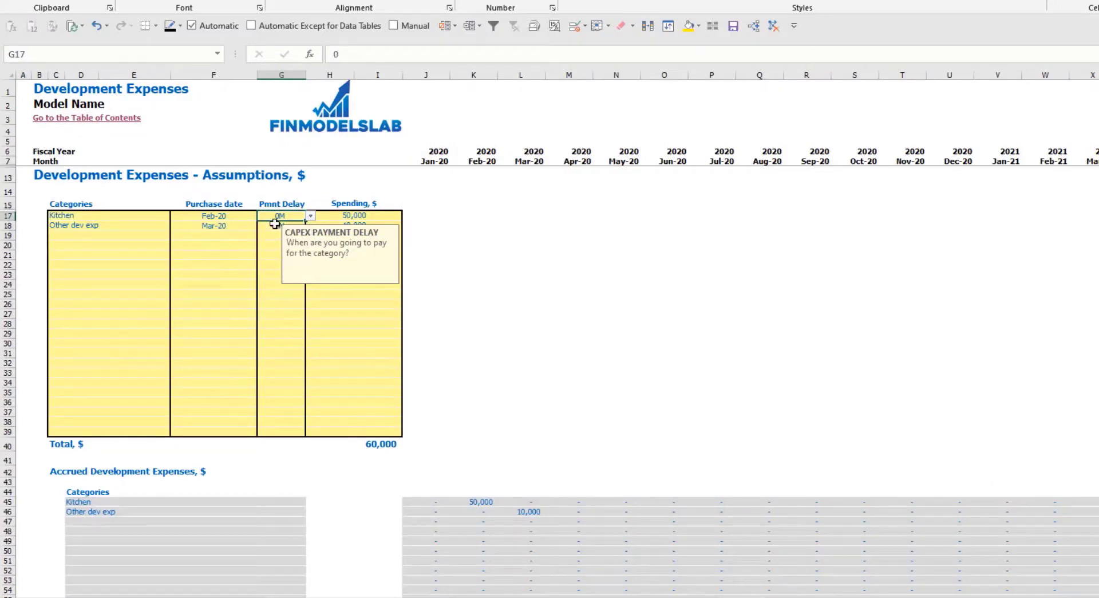
click(280, 225)
click(309, 225)
click(246, 236)
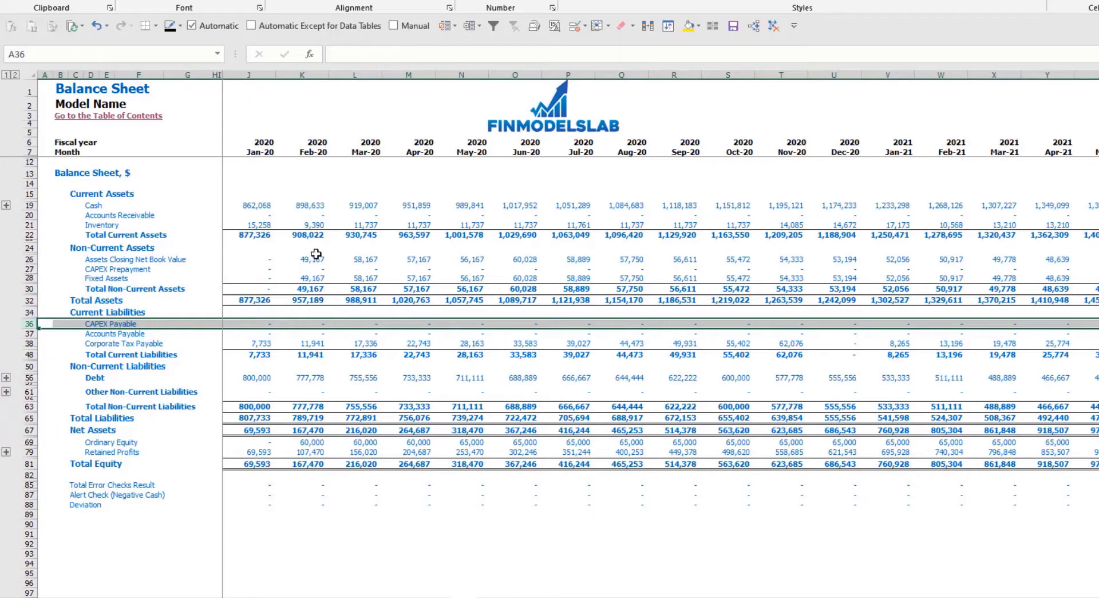
drag(312, 257, 537, 268)
drag(308, 279, 574, 277)
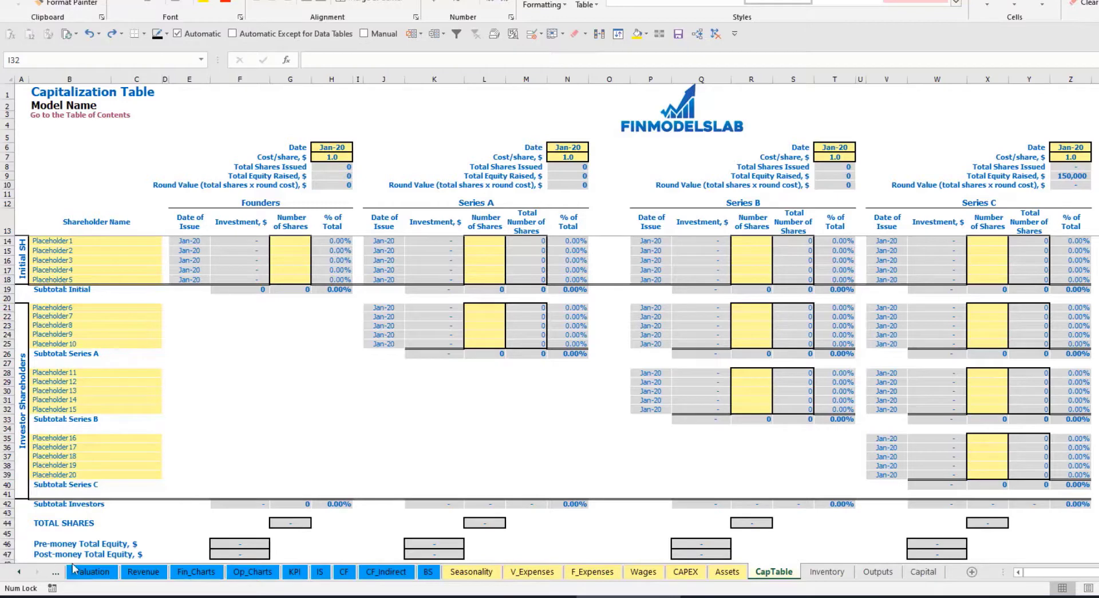
- Name the first two initial shareholders in the Capitalization Table "Founder 1" and "Founder 2"
click(55, 239)
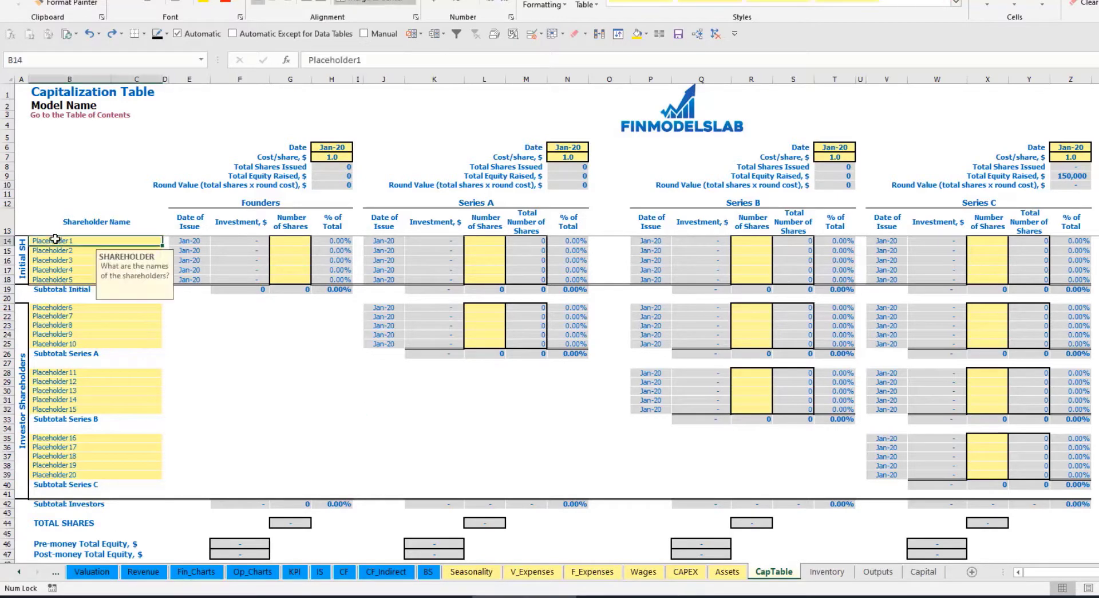
text(Founder 1)
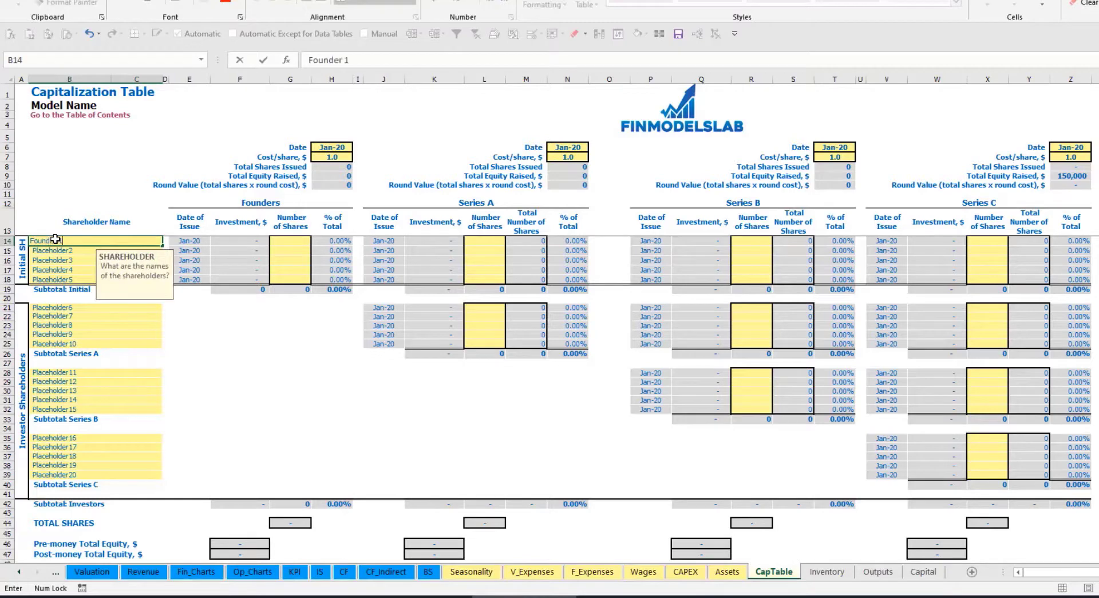
key(ctrl+Return)
key(ctrl+c)
key(Down)
key(ctrl+v)
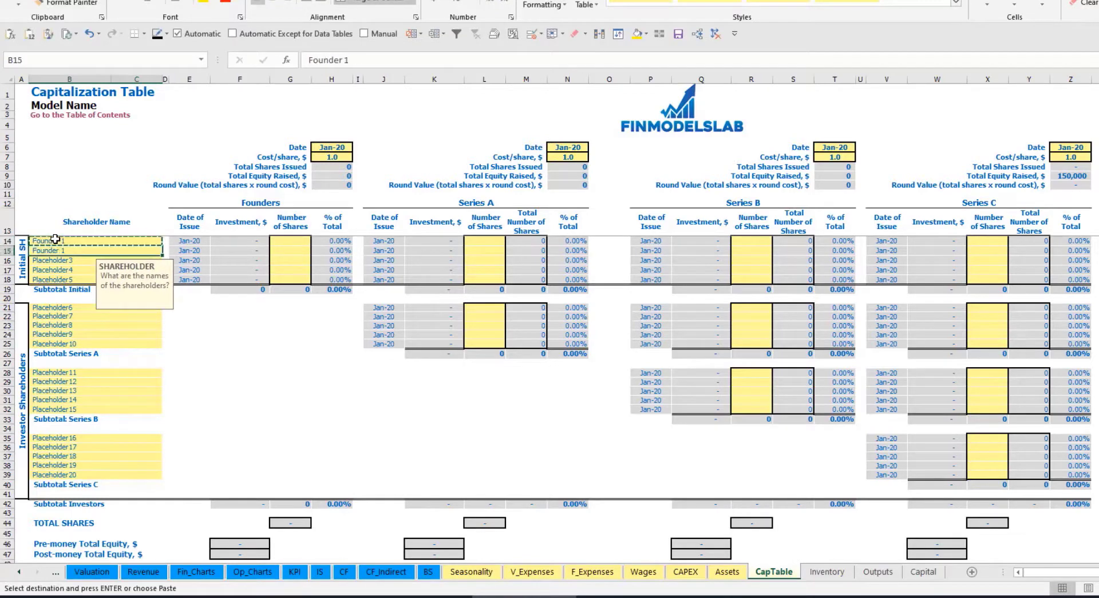
click(363, 62)
key(BackSpace)
text(2)
key(Return)
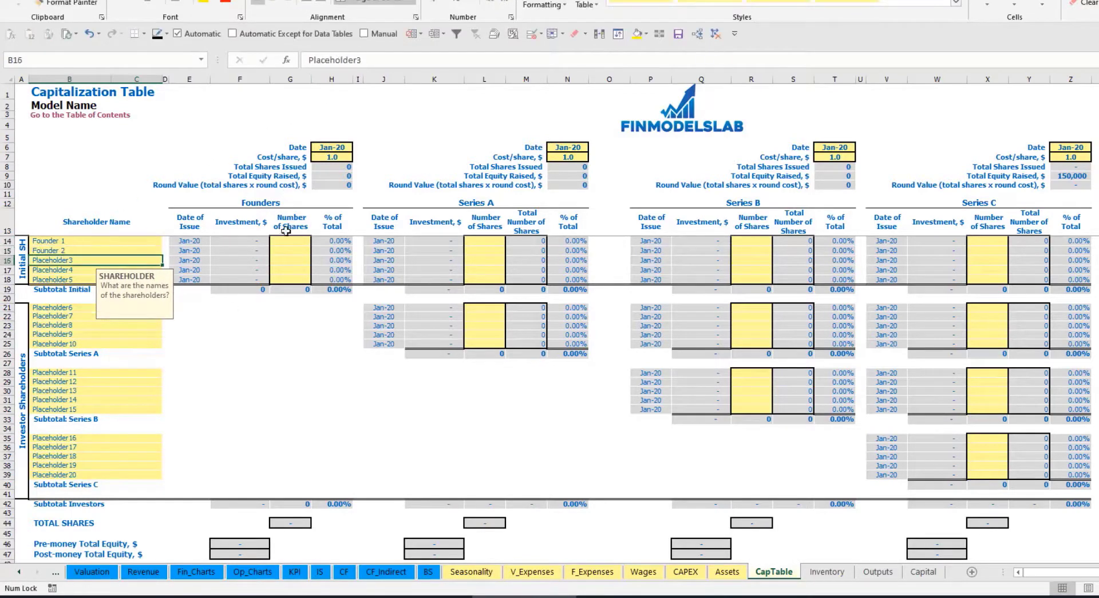
- Enter the founders' round share counts: 10,000 shares for Founder 1 and 20,000 for Founder 2
click(116, 241)
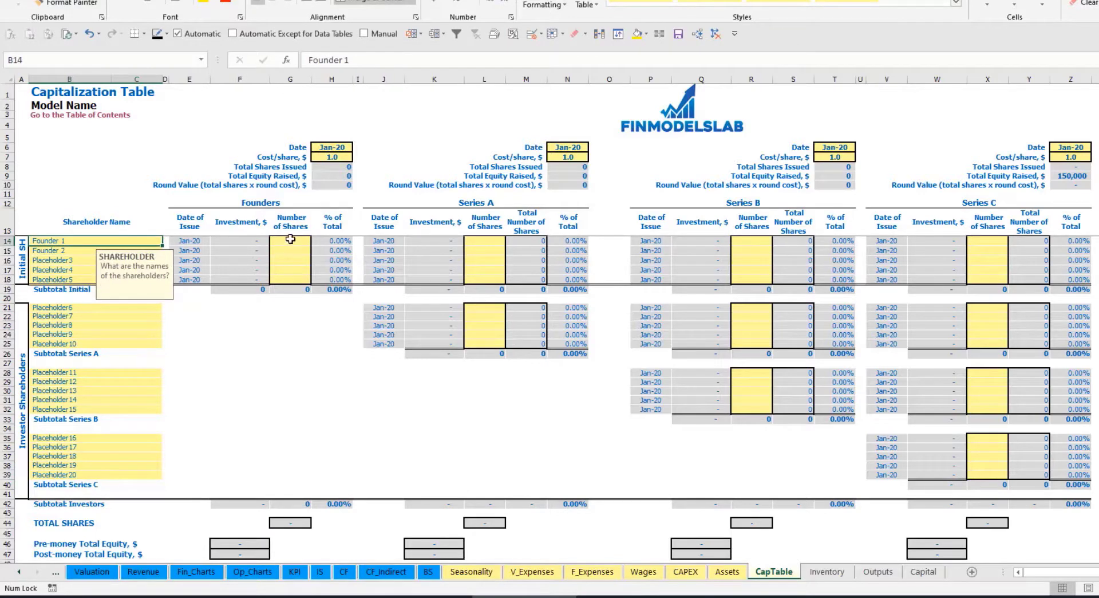
click(290, 240)
text(10000)
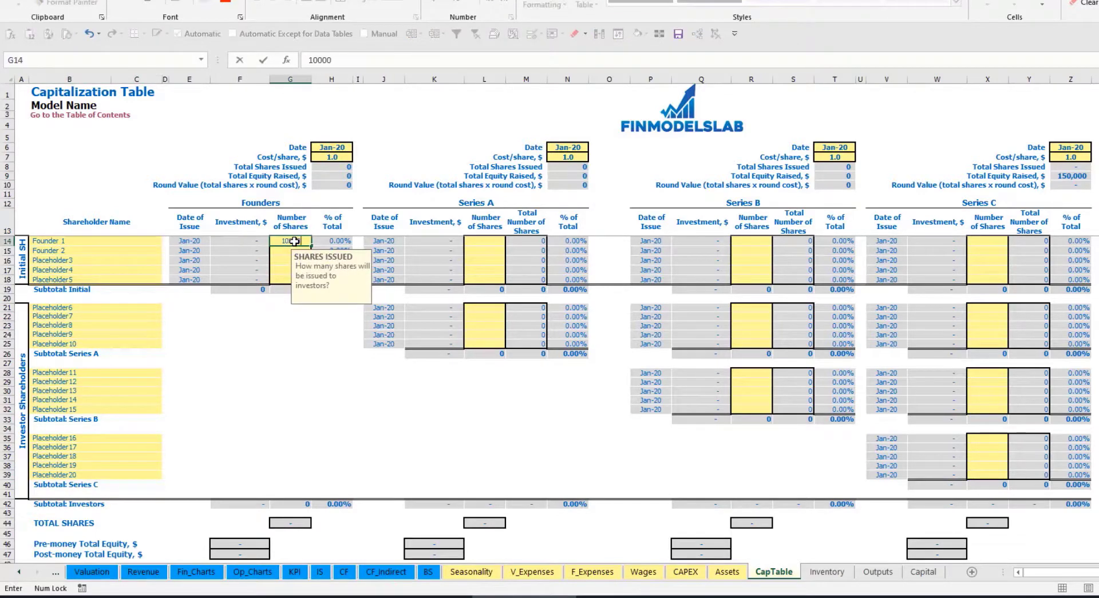
key(Return)
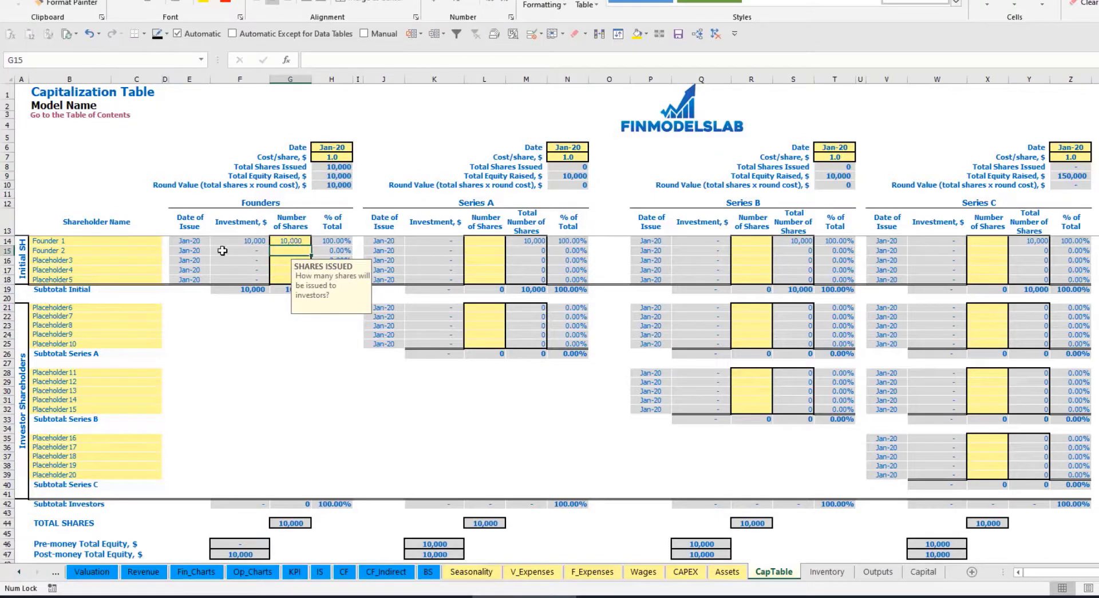
text(20000)
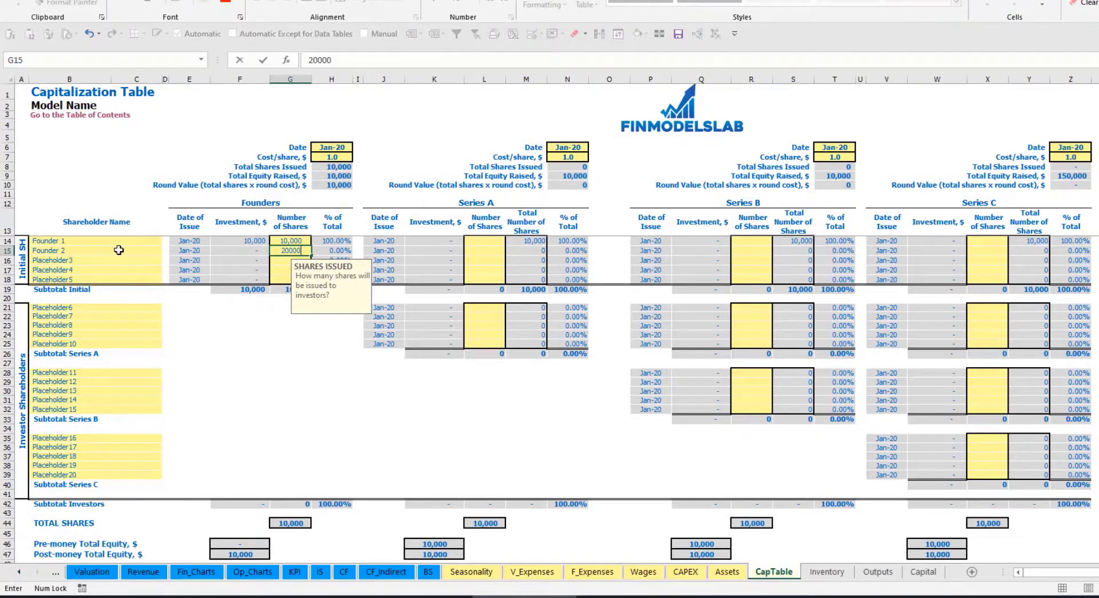
key(Return)
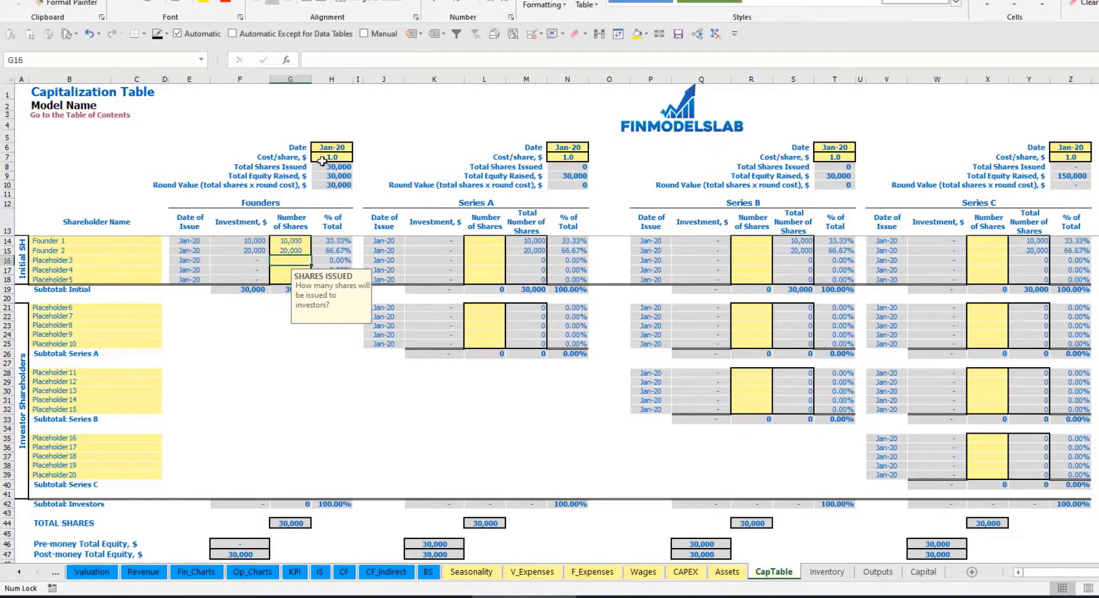
- Set the Founders round's cost per share to 2.0 and its date to Feb-20
click(323, 163)
click(321, 159)
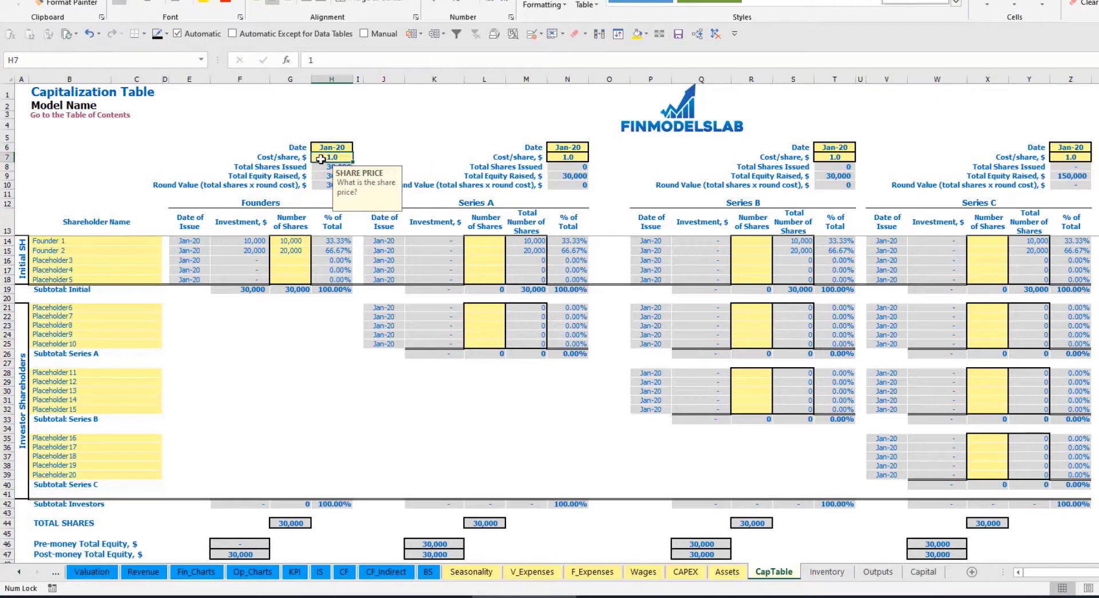
text(2)
key(Return)
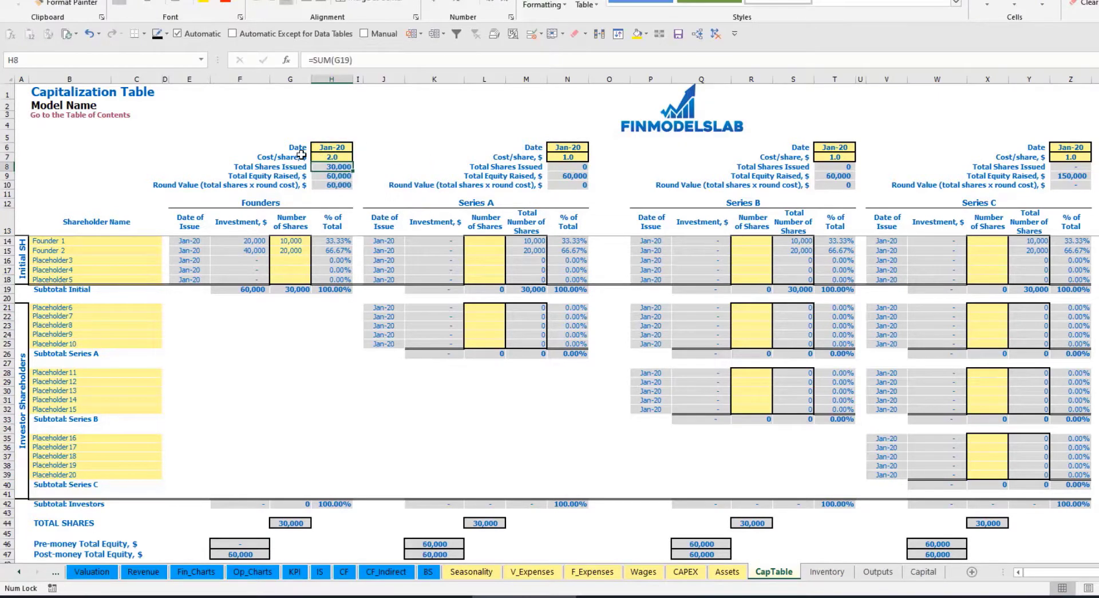
click(343, 147)
click(357, 147)
click(326, 166)
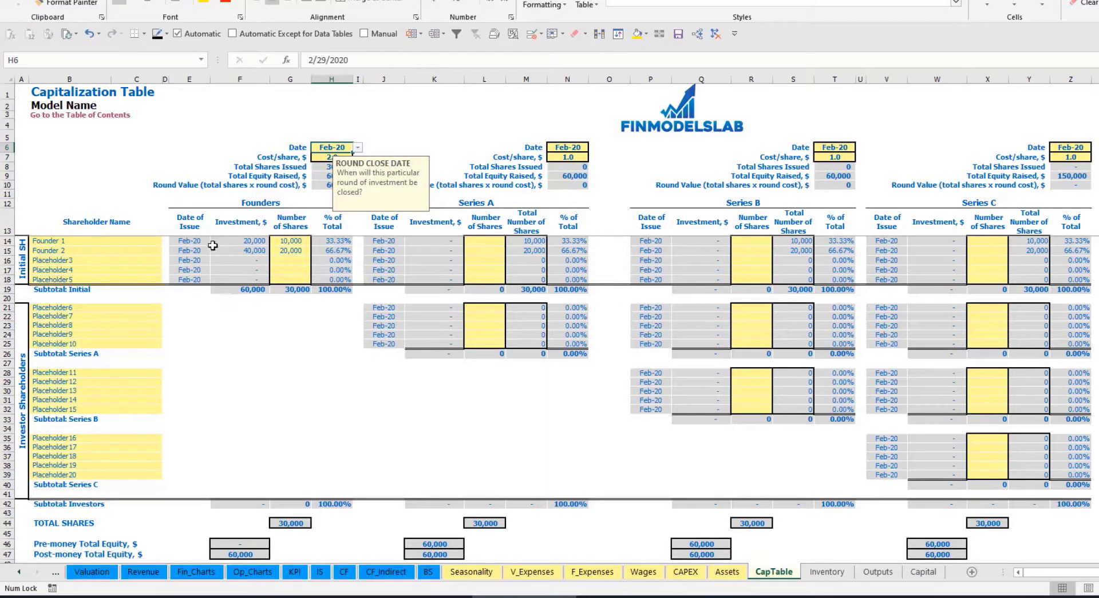
- Review the founders' investment amounts, their subtotal, the post-money total equity row and Founder 1's ownership percentage
click(247, 243)
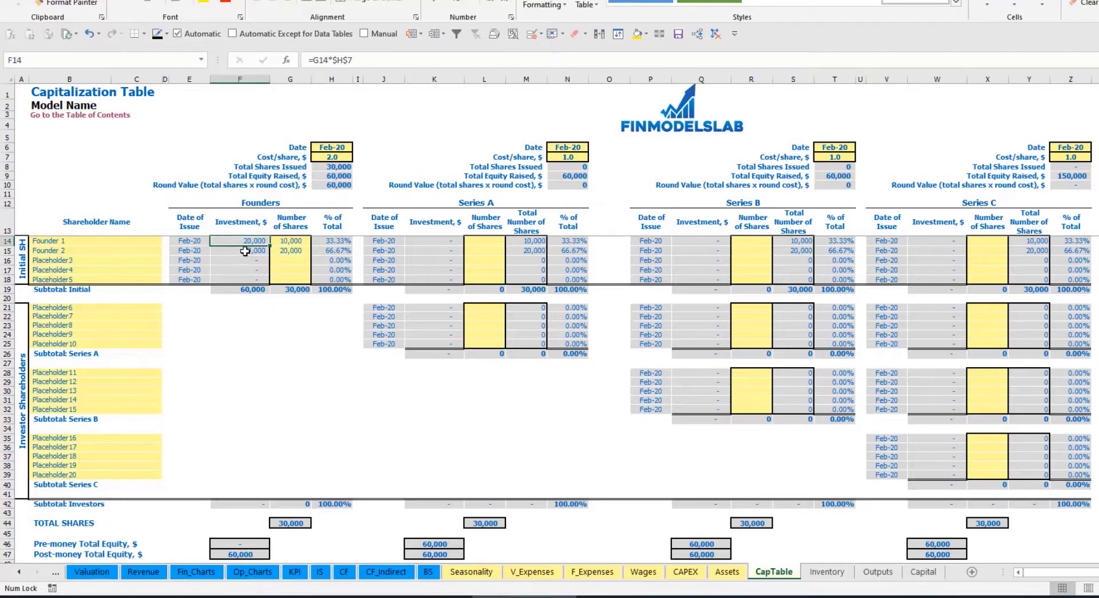
click(245, 250)
click(245, 289)
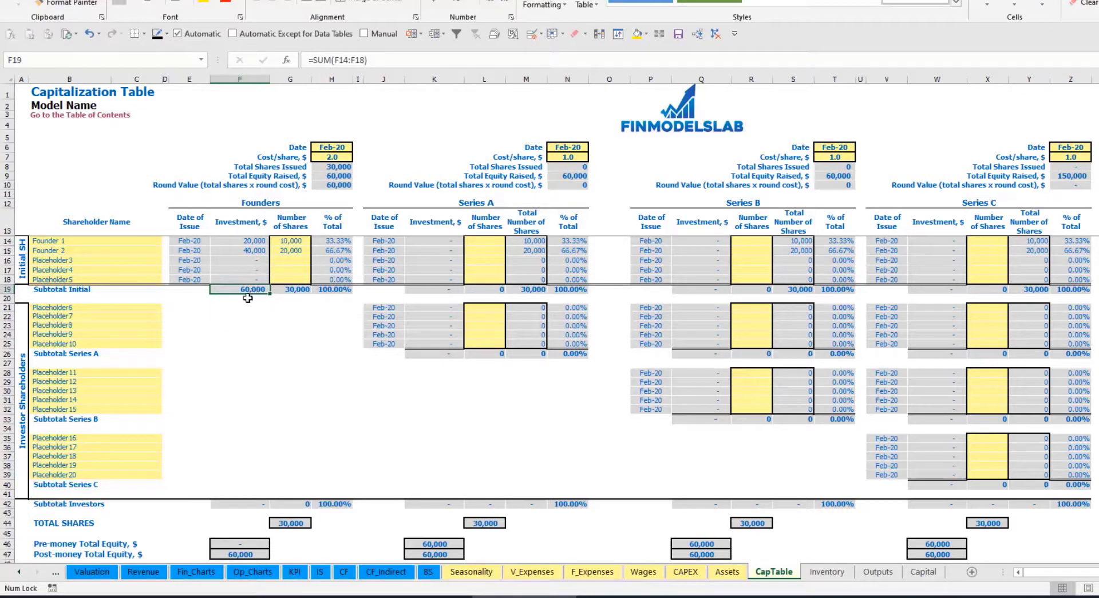
click(8, 554)
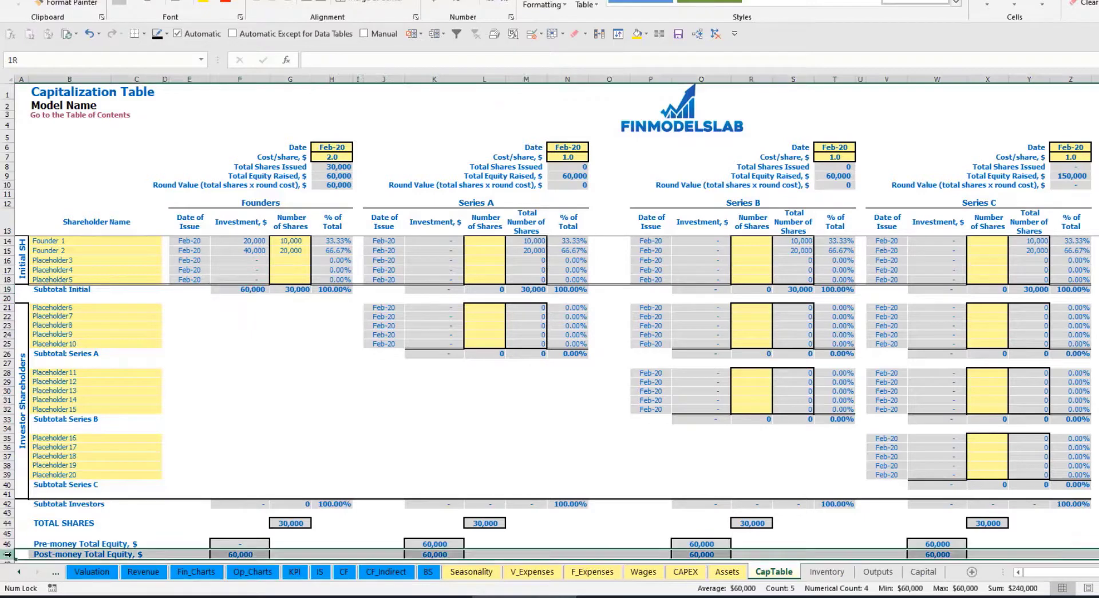
click(337, 241)
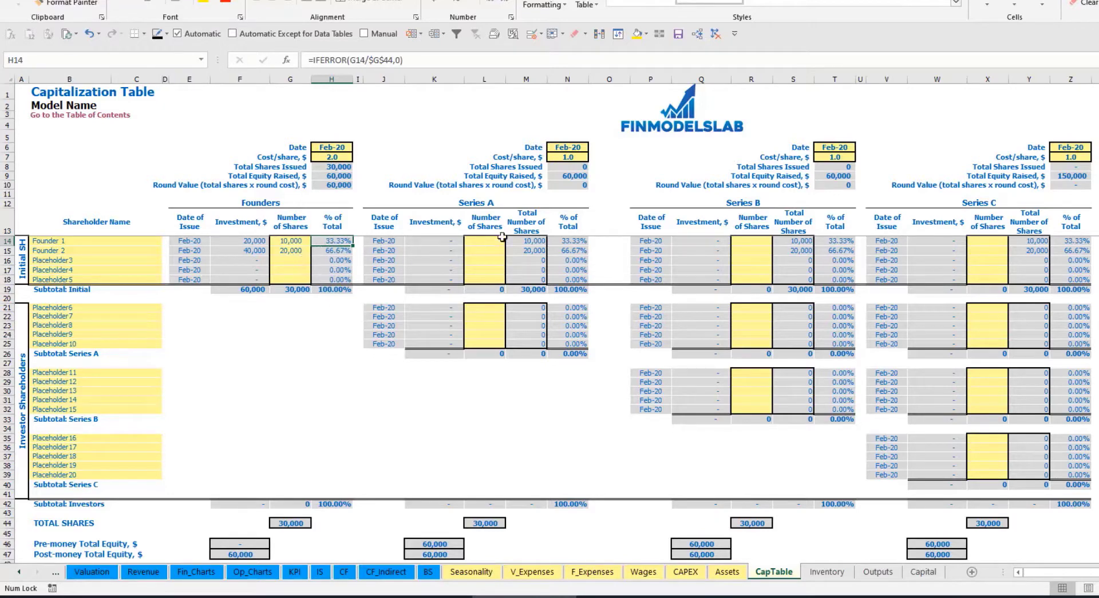
- Name the first Series A investor shareholder "Investor 1"
click(129, 310)
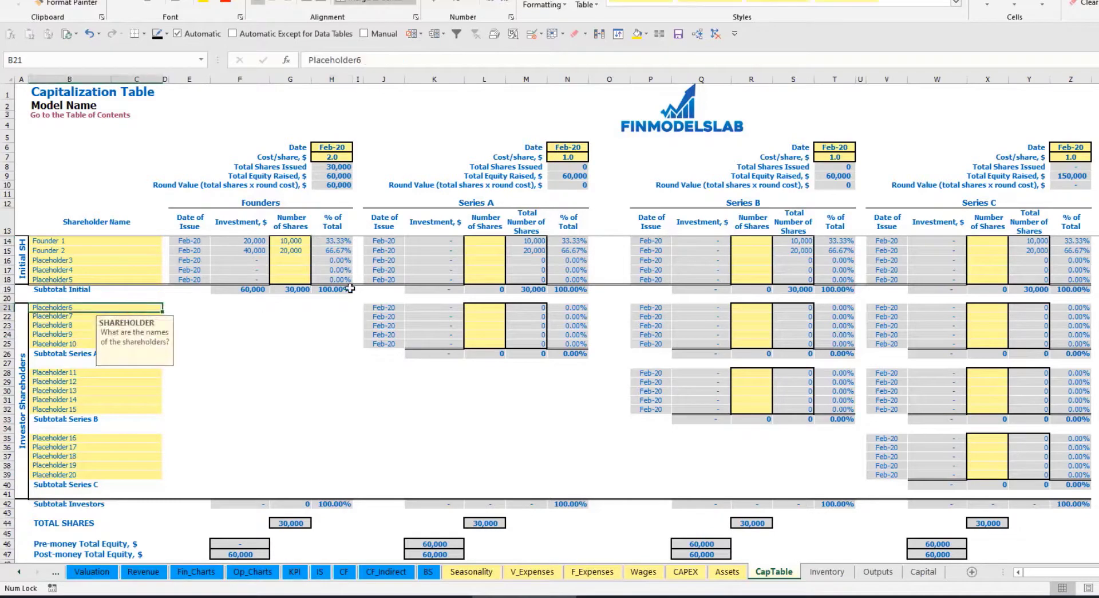
click(499, 207)
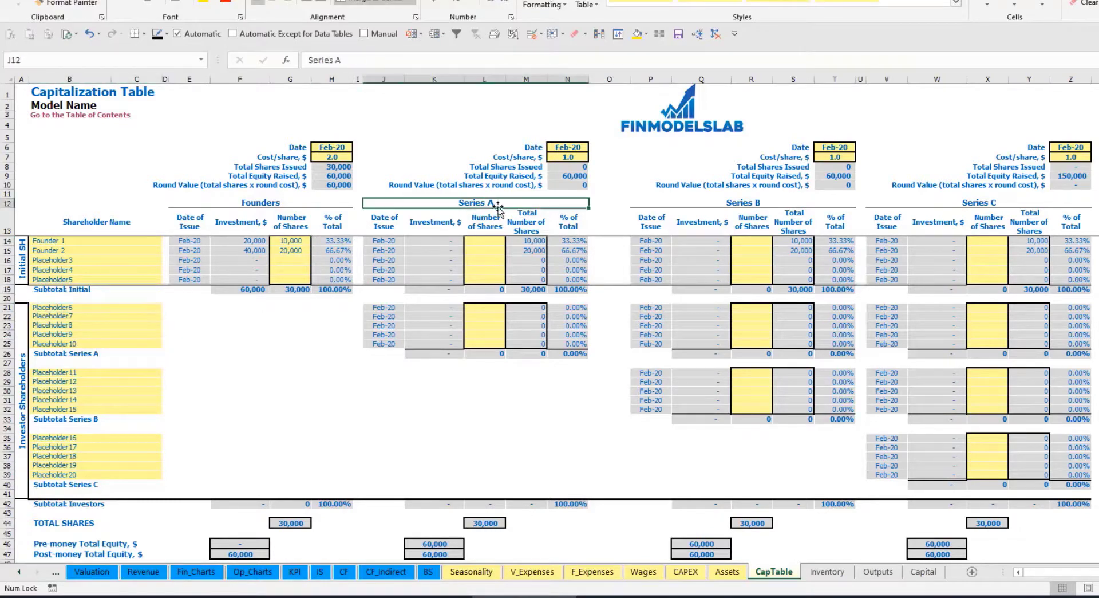
click(78, 310)
text(Investor 1)
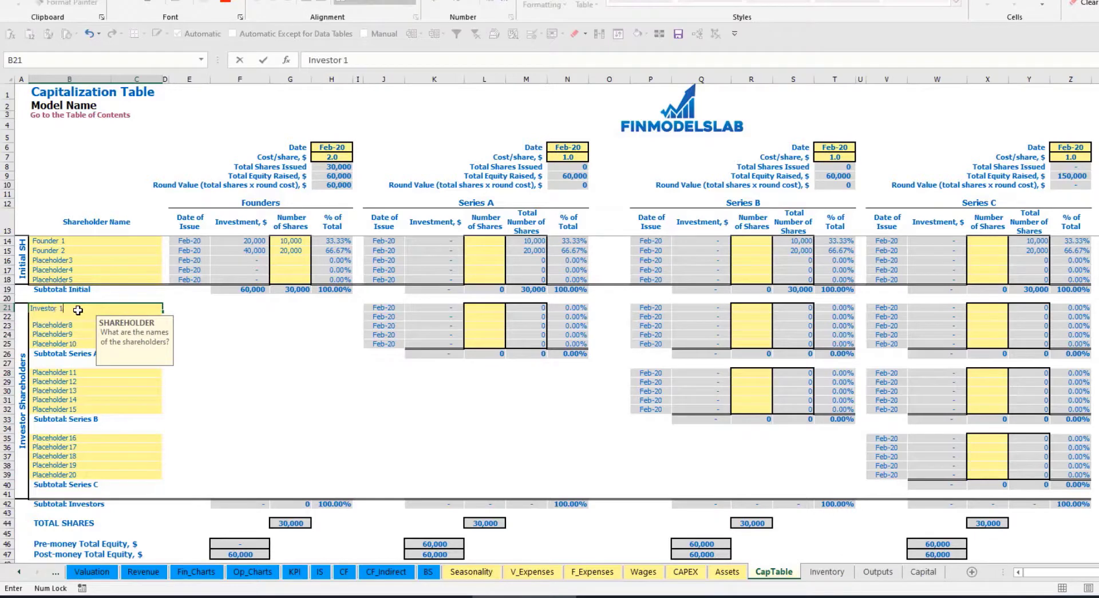
key(Return)
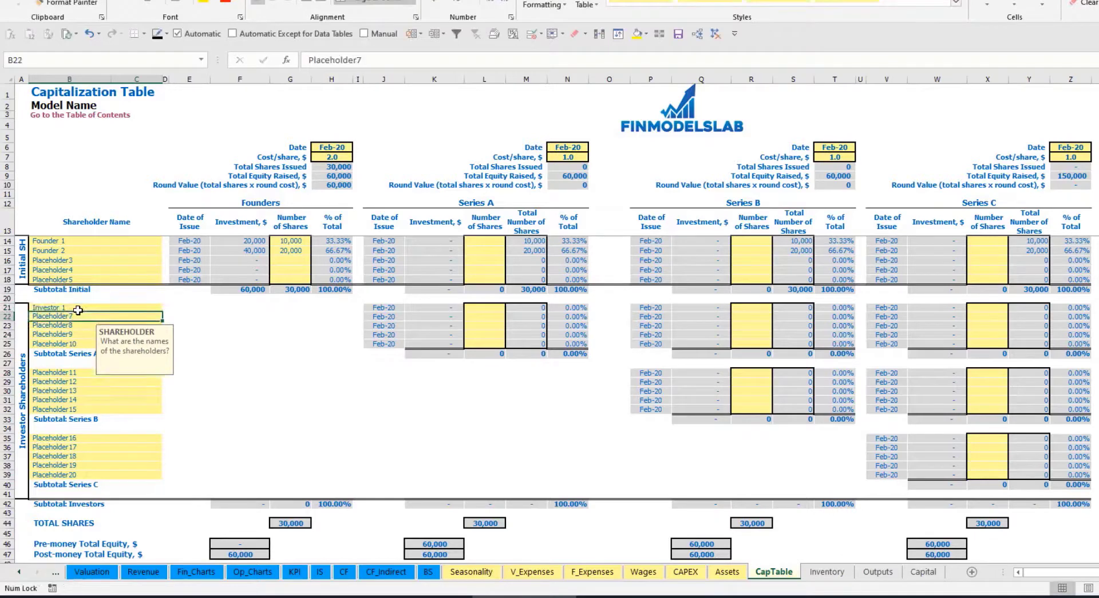
- Set the Series A round's date to May-20 and its cost per share to 5.0
click(574, 150)
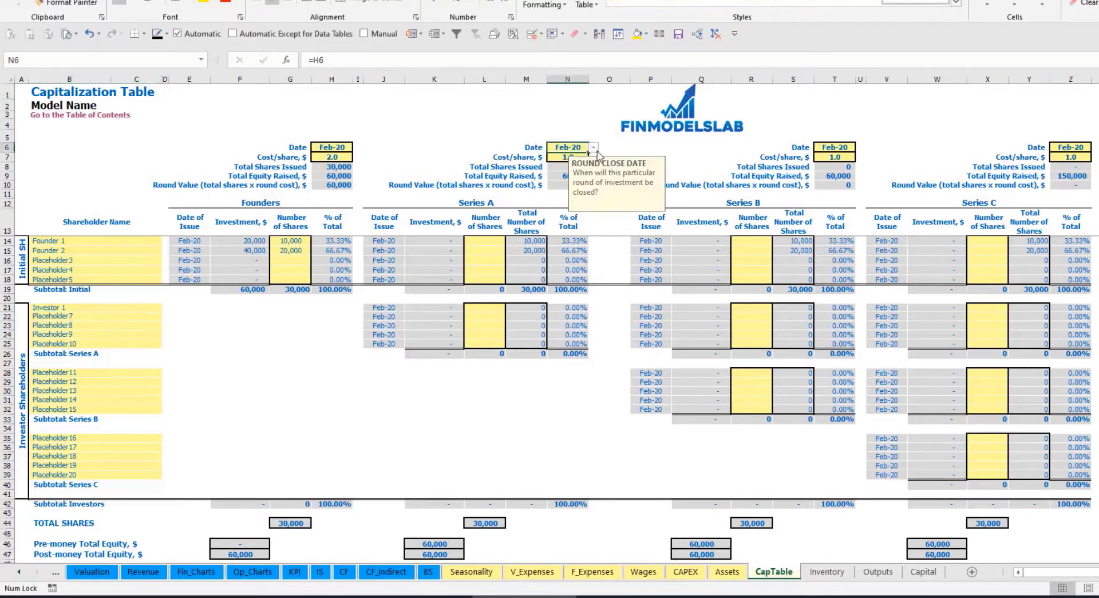
click(594, 148)
click(566, 187)
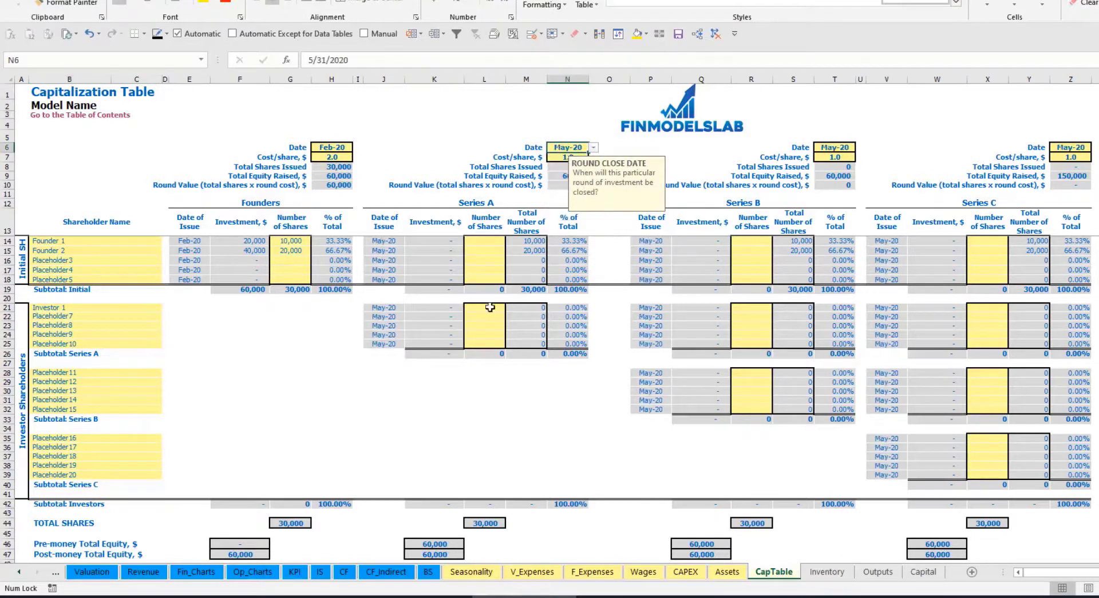
click(562, 157)
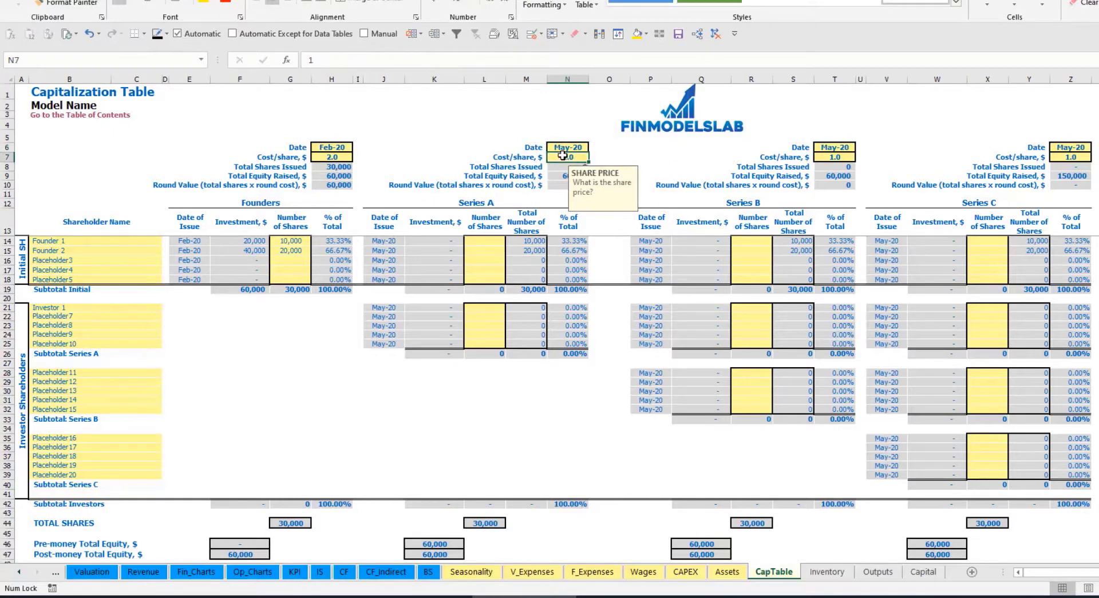
key(Down)
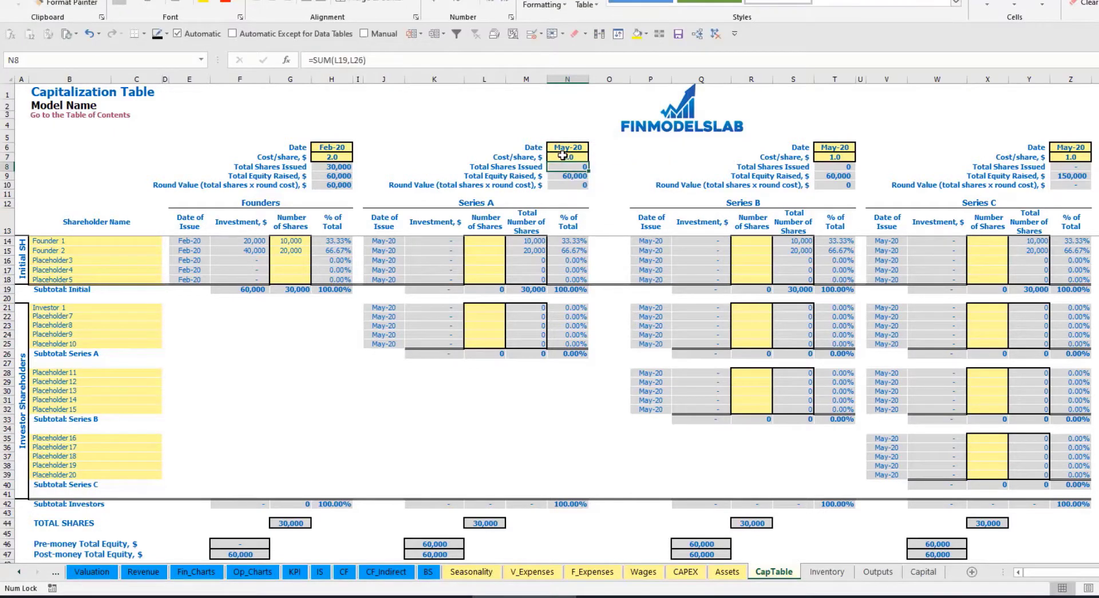
- Issue 1,000 Series A shares to Investor 1
click(485, 306)
text(1000)
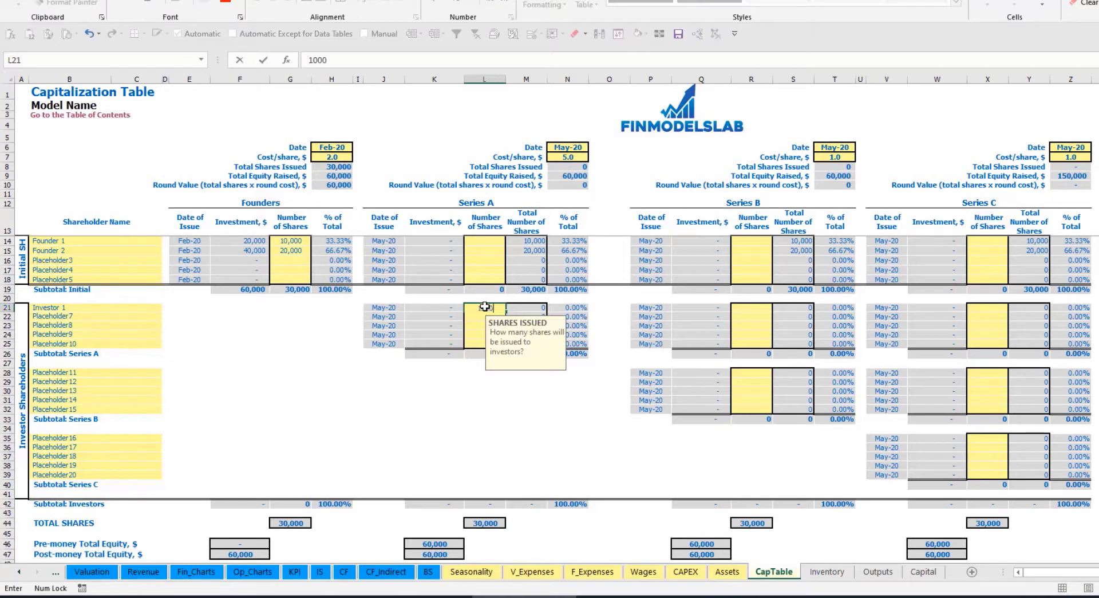
key(Return)
click(443, 397)
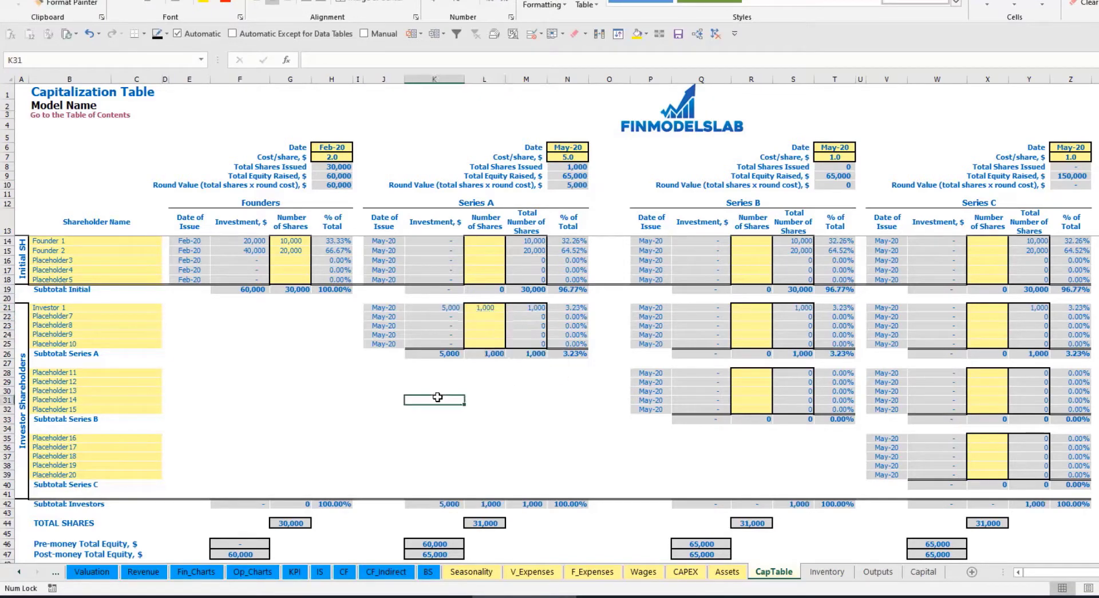
- Examine Investor 1's investment, the Series A pre-money and post-money equity, and the ownership percentages of Investor 1 and both founders
click(442, 308)
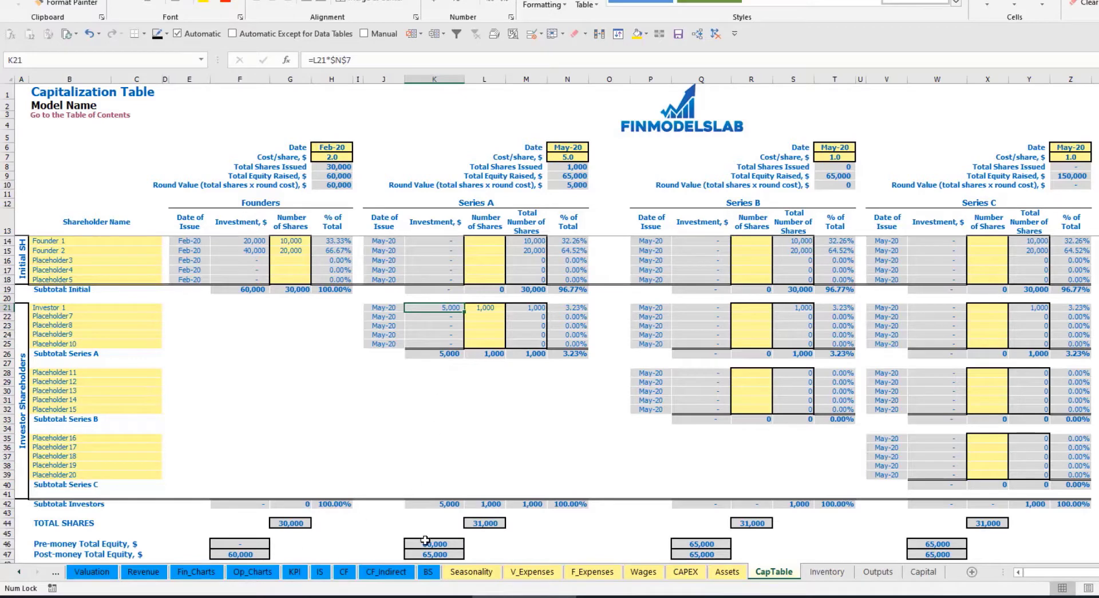
click(425, 540)
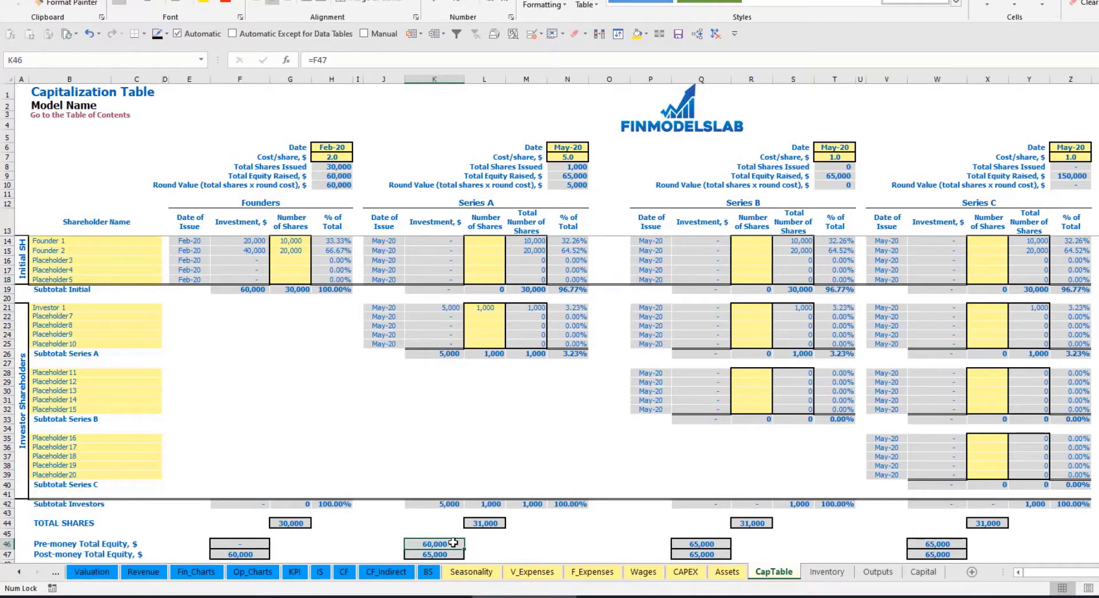
key(Down)
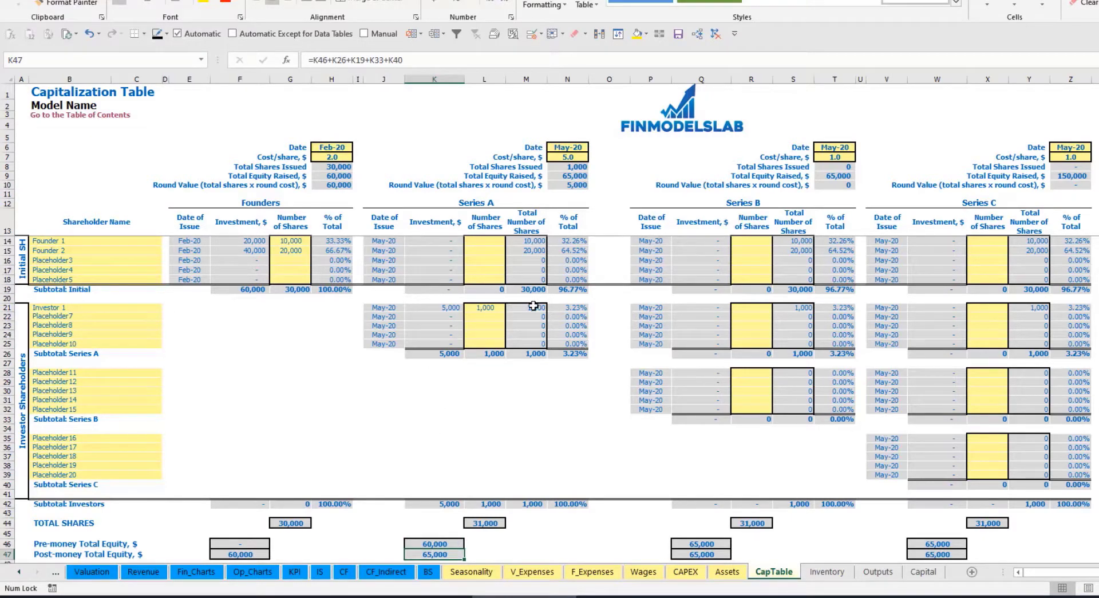
click(556, 307)
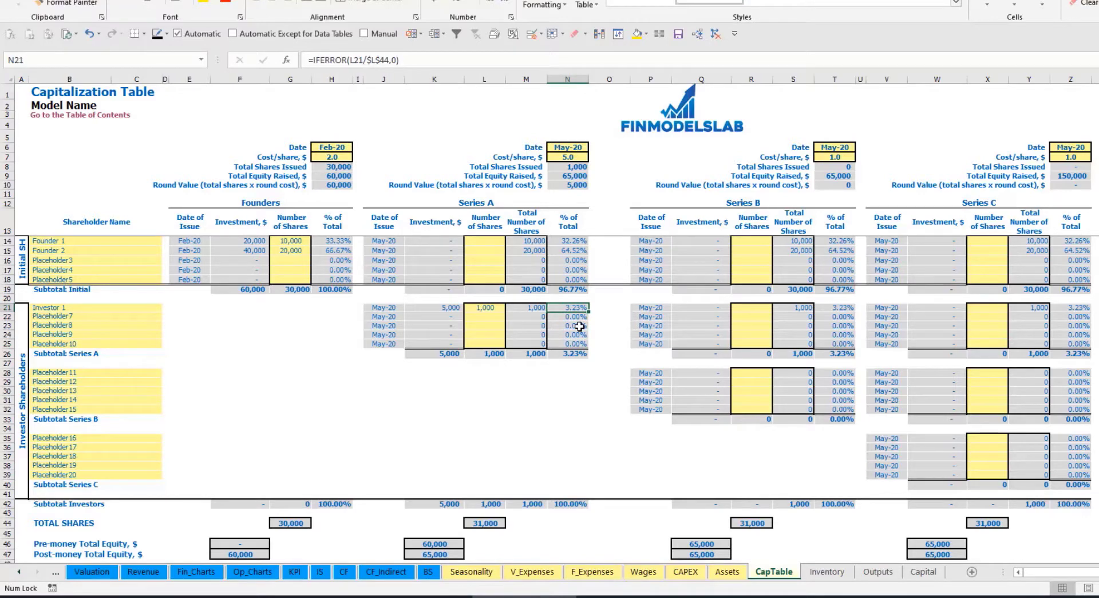
drag(120, 241, 120, 250)
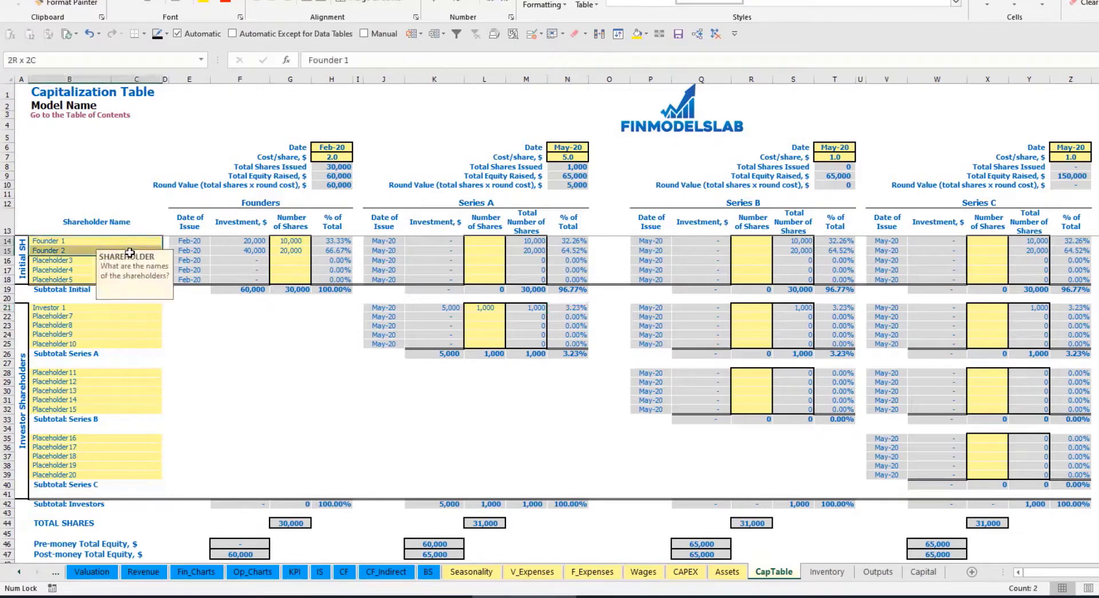
drag(574, 239, 575, 250)
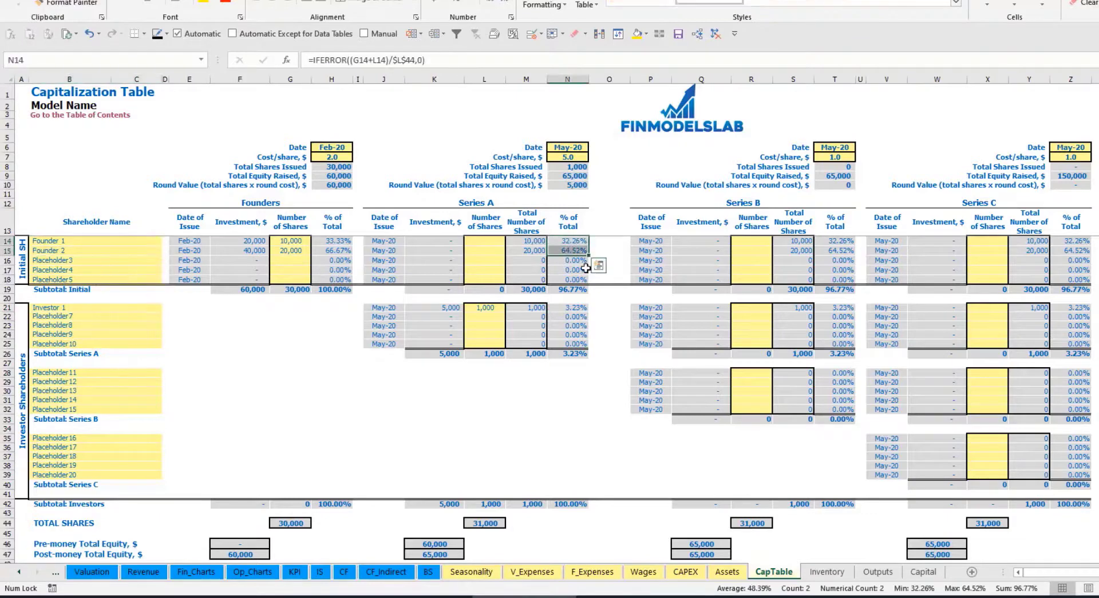
key(shift+Up)
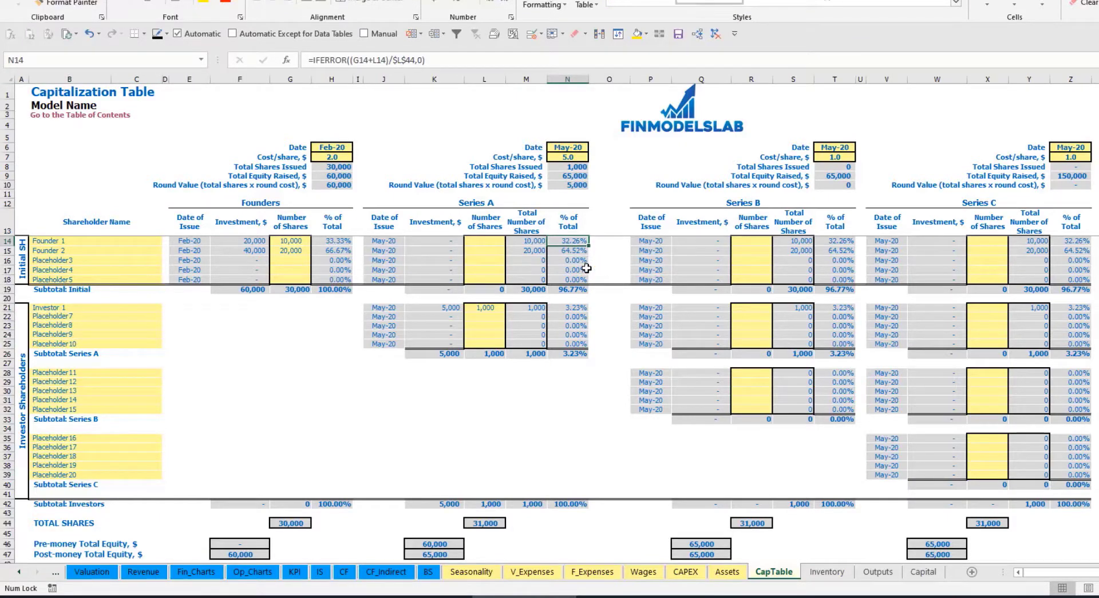
key(Down)
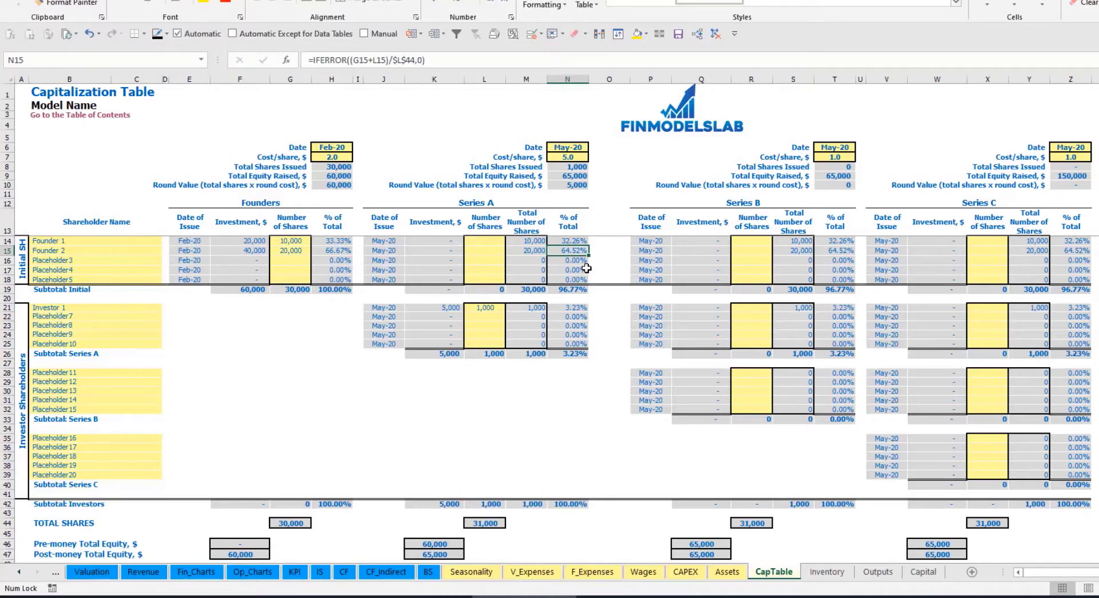
- Review the Series B and Series C shareholder name rows and the Series A number-of-shares inputs
click(111, 382)
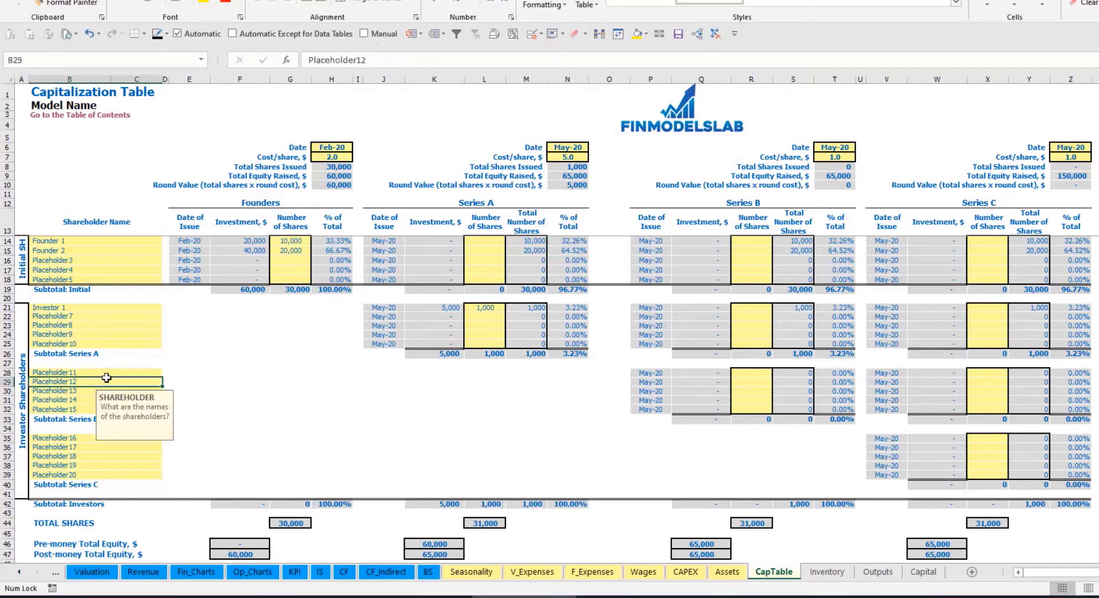
click(90, 442)
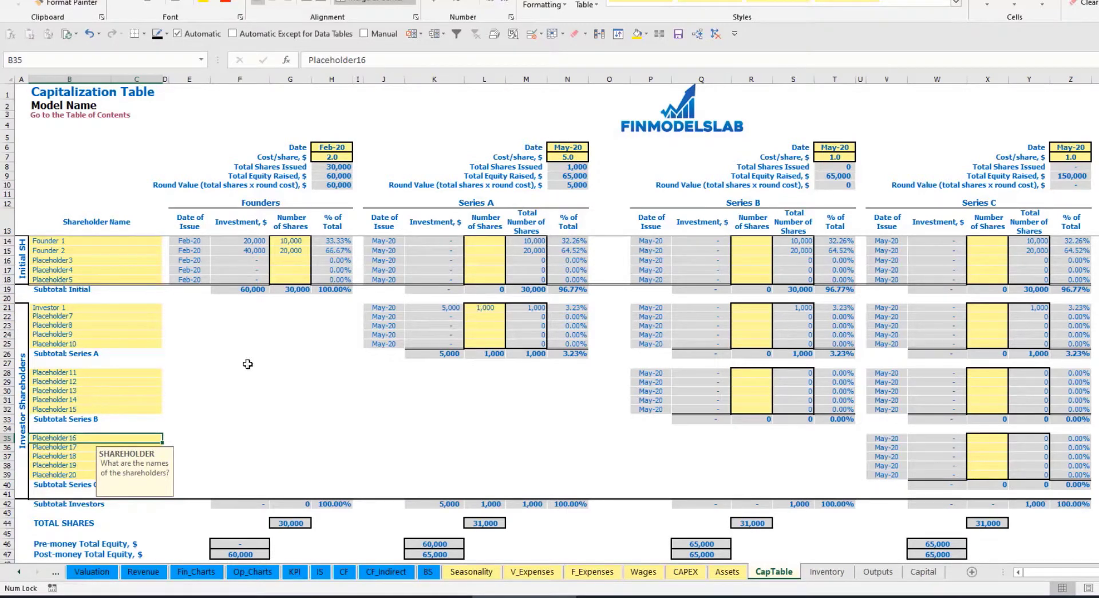
click(488, 307)
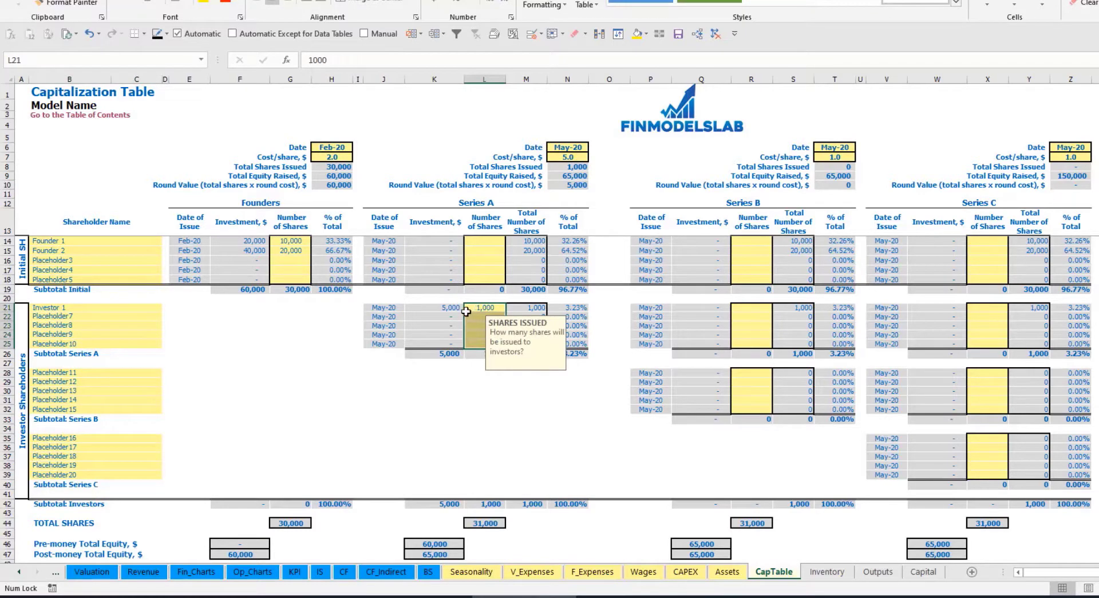
click(500, 392)
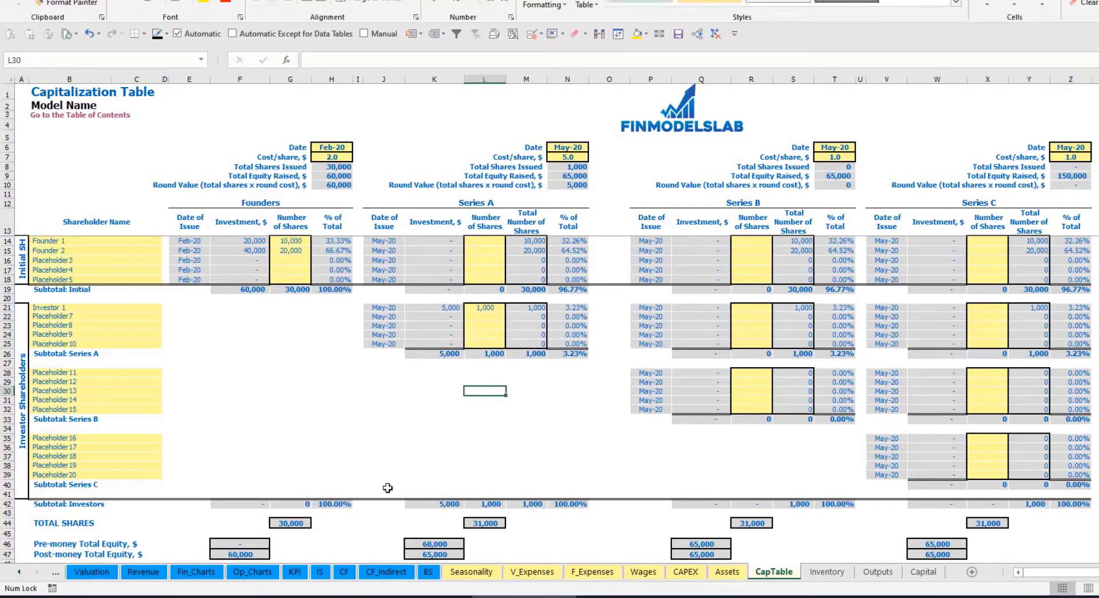
- Check the Ordinary Equity Raisings for February and May 2020 in the cash flow statement and the Ordinary Equity row in the balance sheet
click(344, 571)
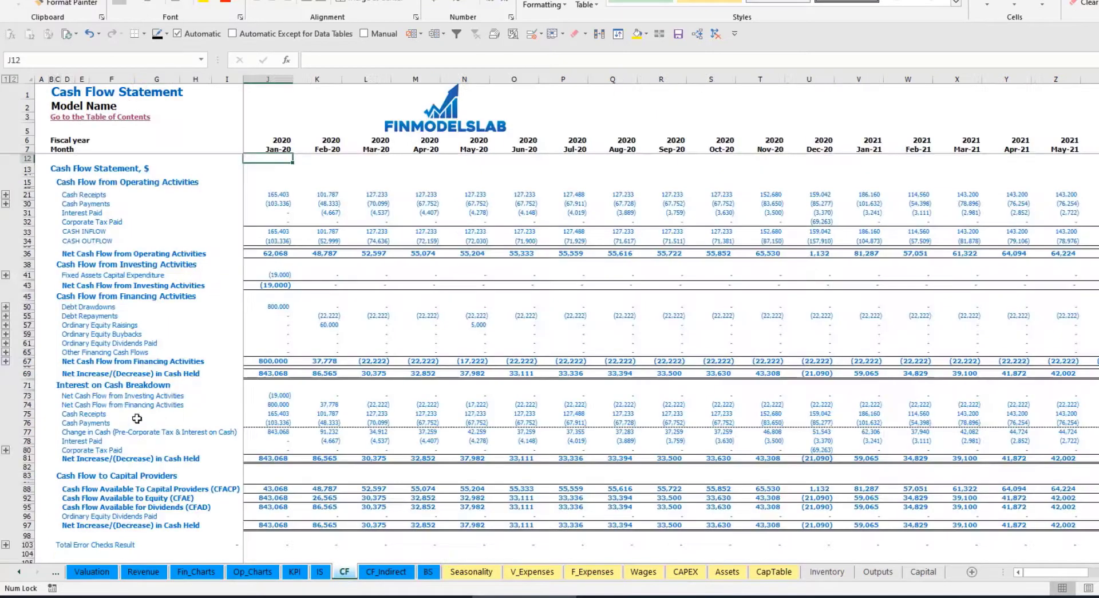
click(25, 324)
click(332, 326)
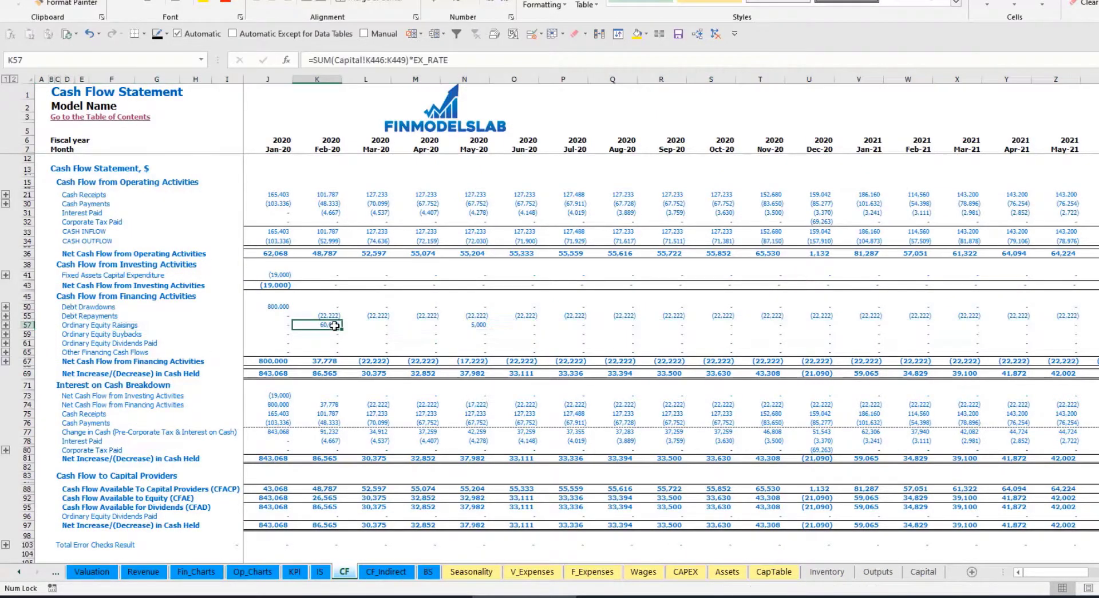
click(478, 325)
click(435, 572)
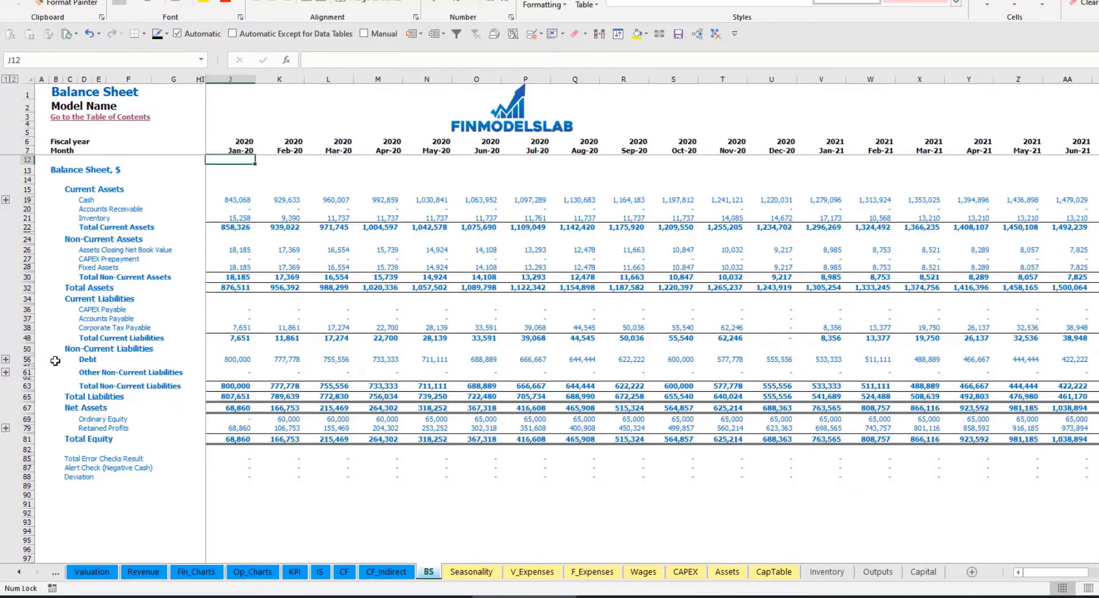
click(31, 421)
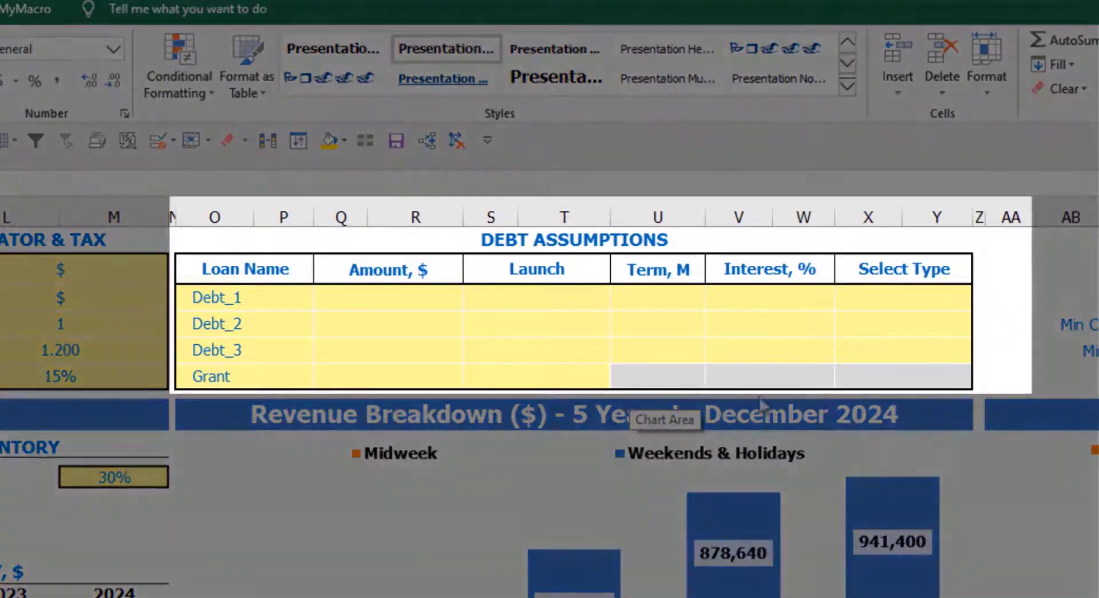
- Try the Annuity repayment type for Debt_1 in the debt assumptions, and set it to Usual
click(637, 239)
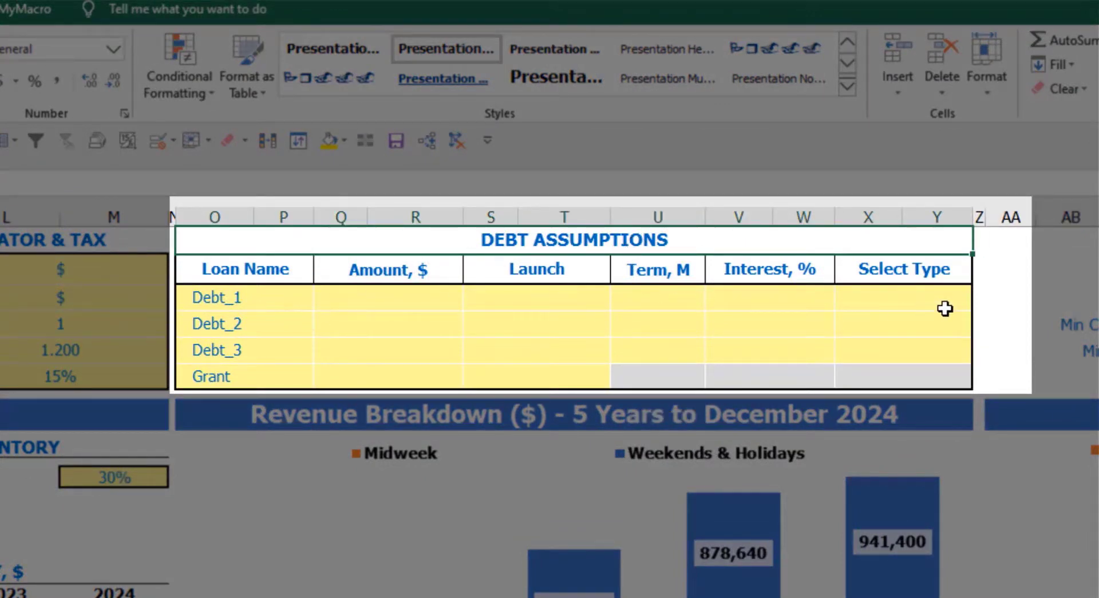
click(965, 294)
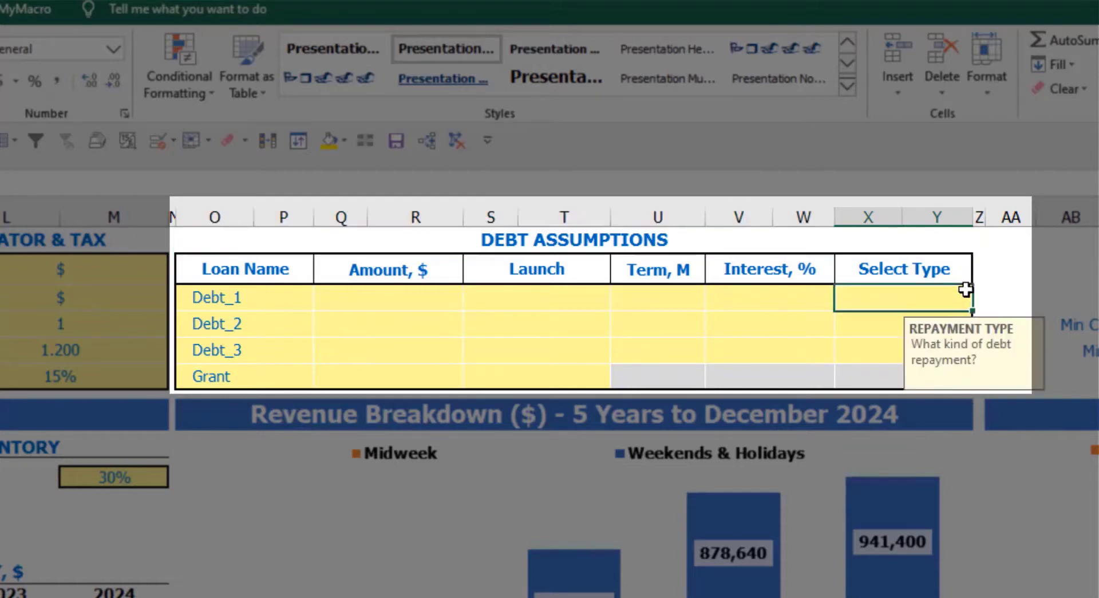
click(981, 300)
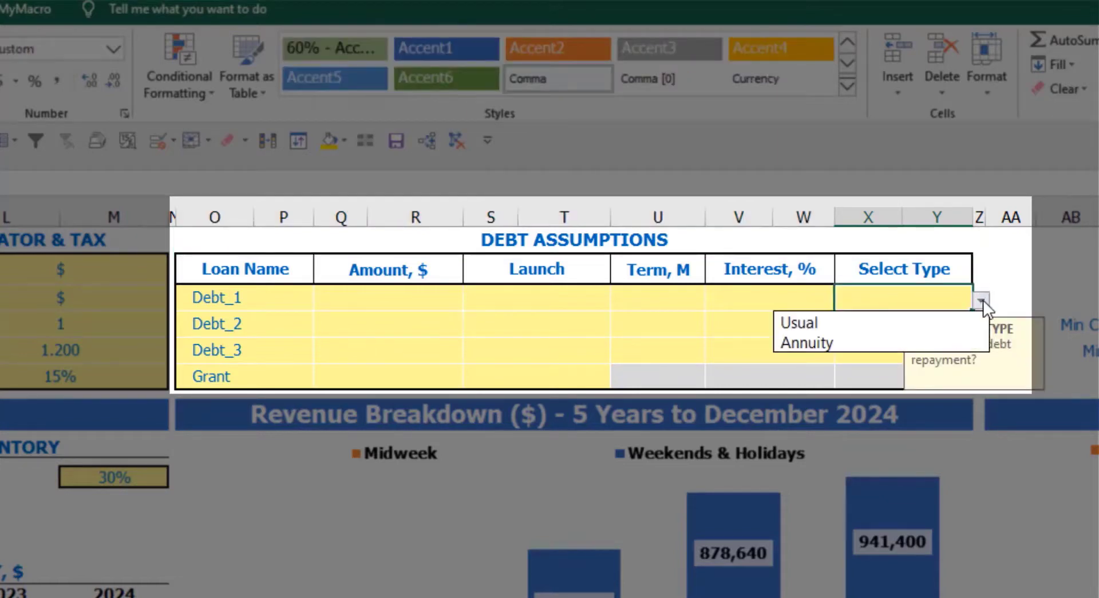
click(954, 337)
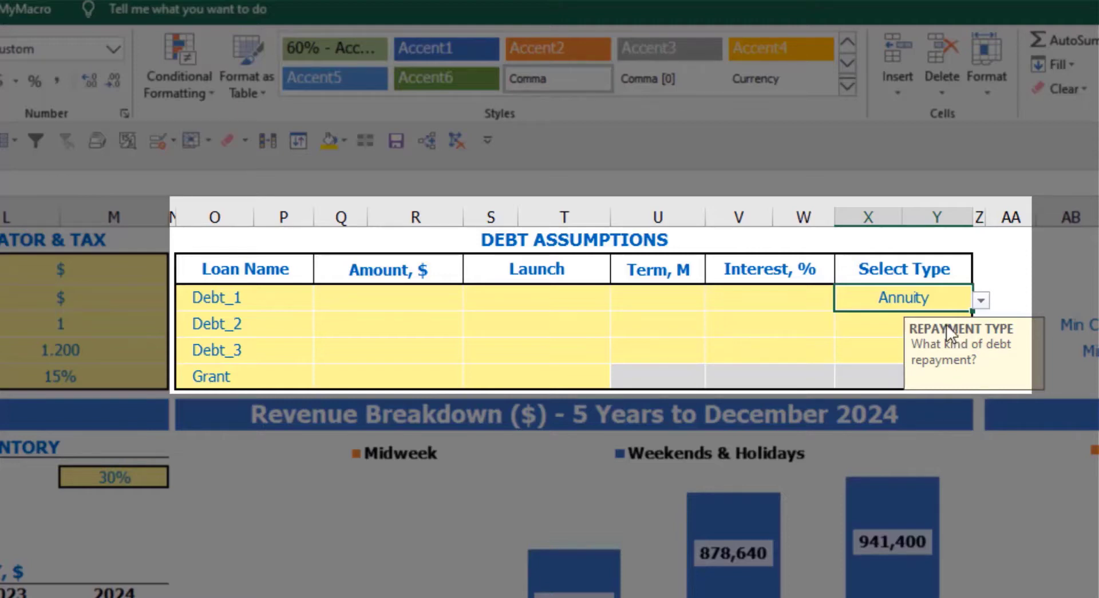
click(983, 300)
click(941, 323)
- Set Debt_1's amount to 1,000,000 and its launch date to Feb-20
click(433, 298)
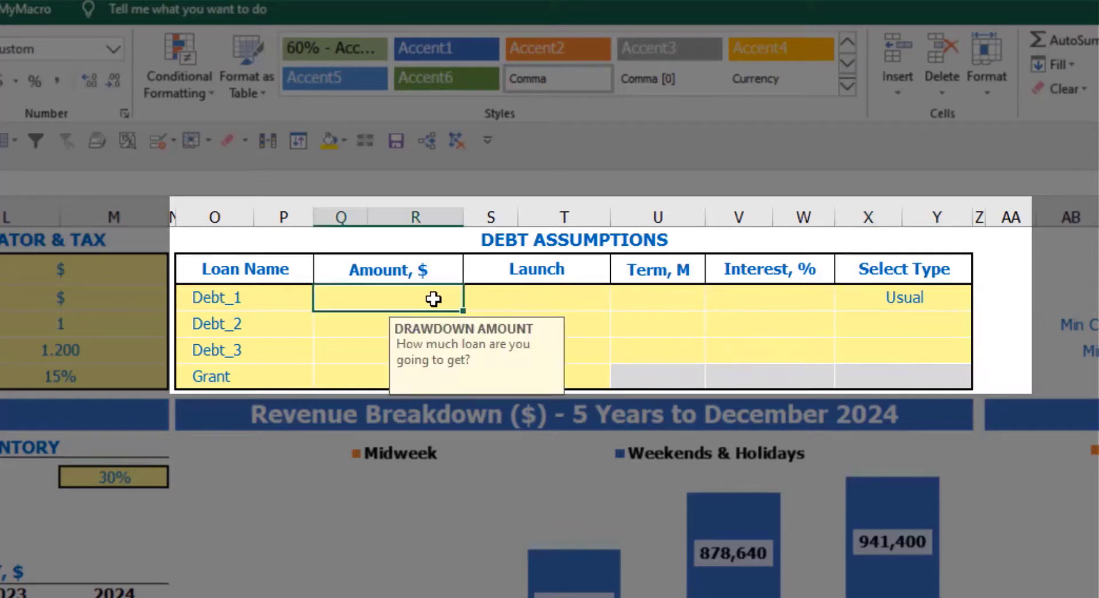
text(1,000,00)
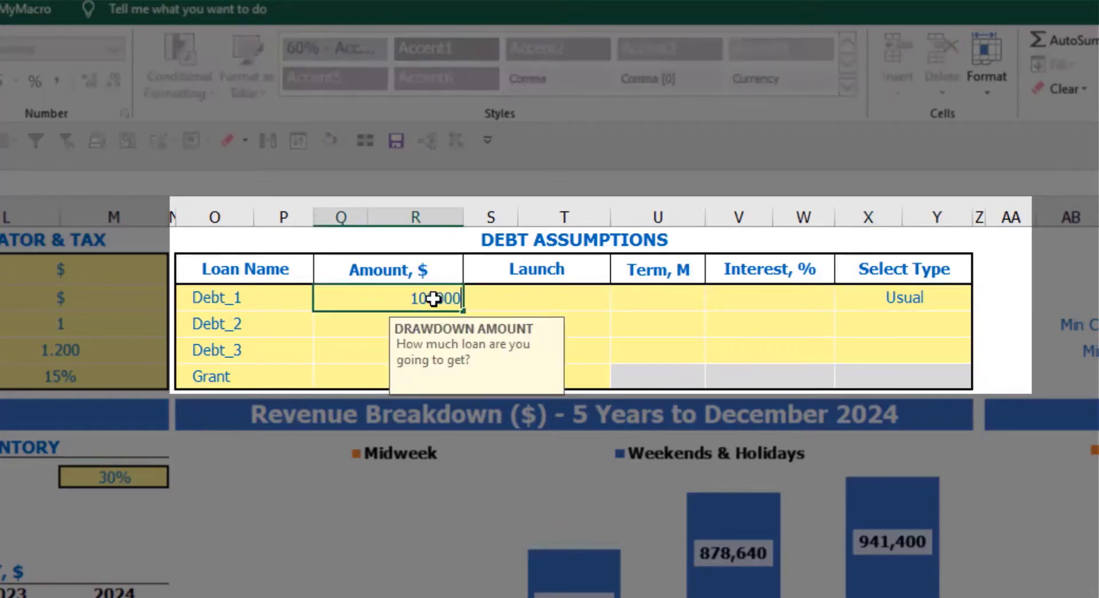
text(0)
key(Return)
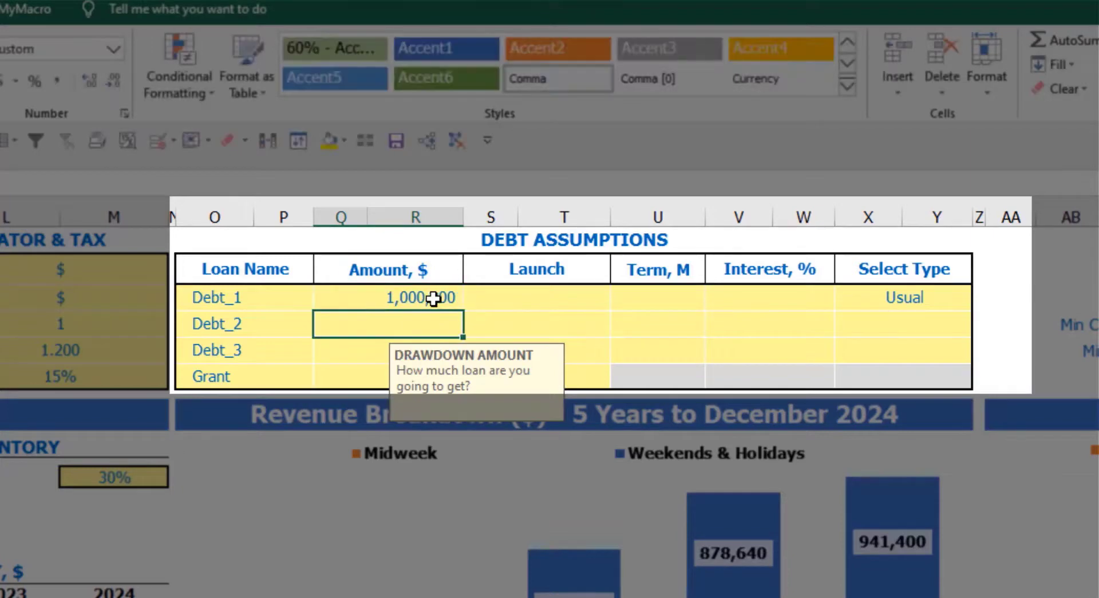
click(597, 293)
click(620, 300)
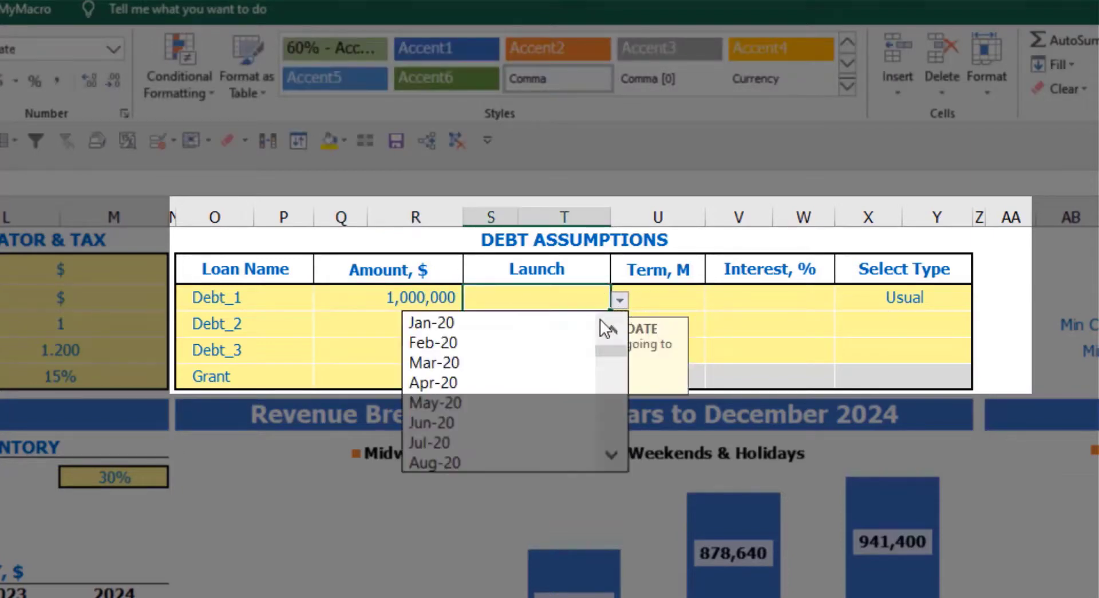
click(569, 338)
- Give Debt_1 a term of 60 months and an interest rate of 5%
click(659, 289)
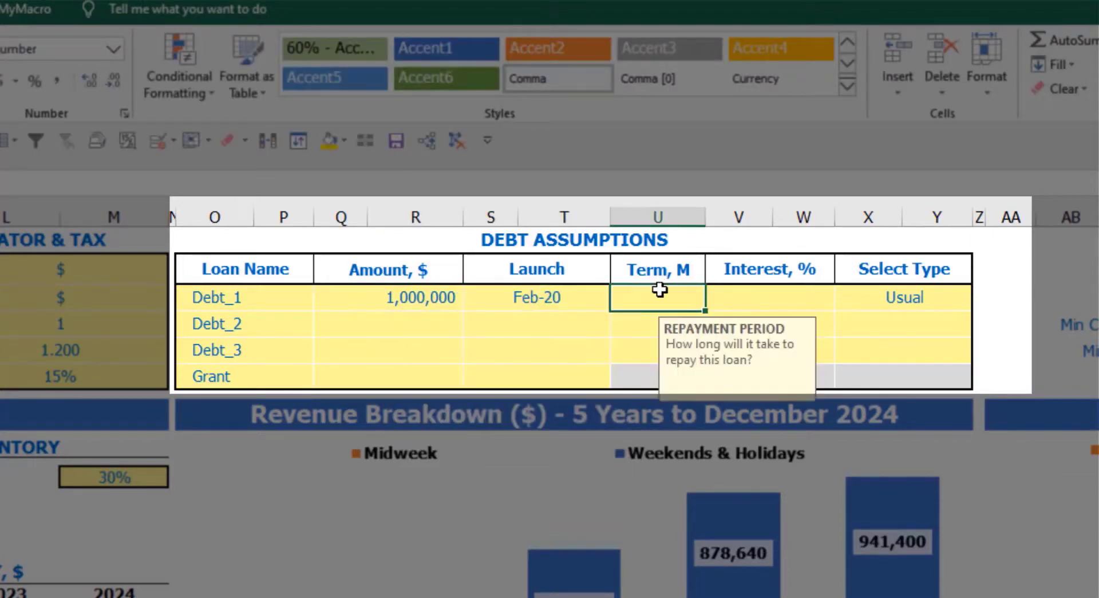
text(60)
key(Return)
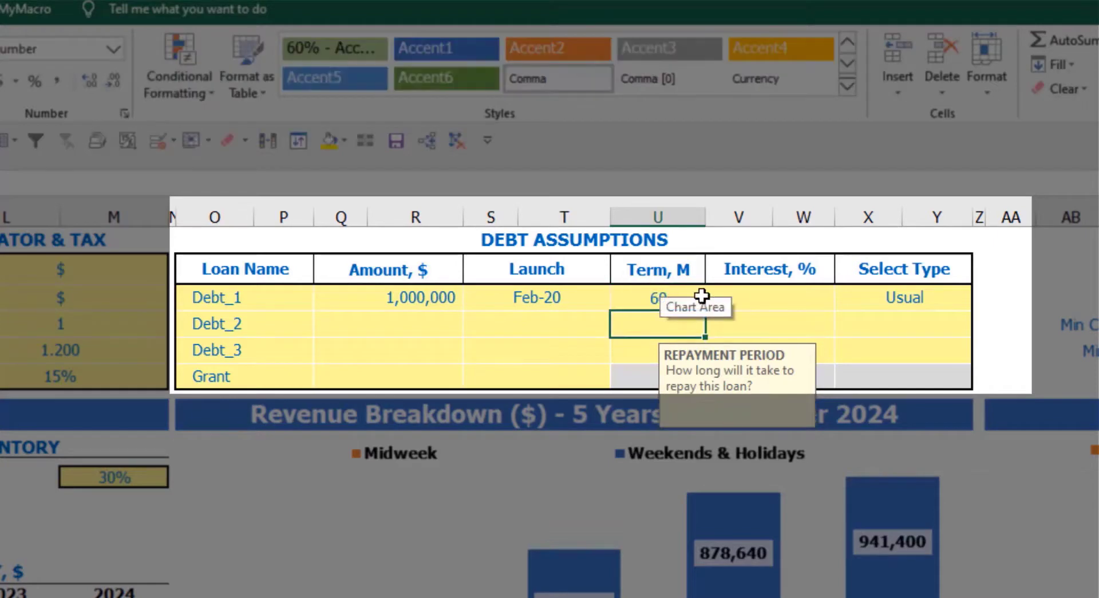
click(724, 295)
text(5)
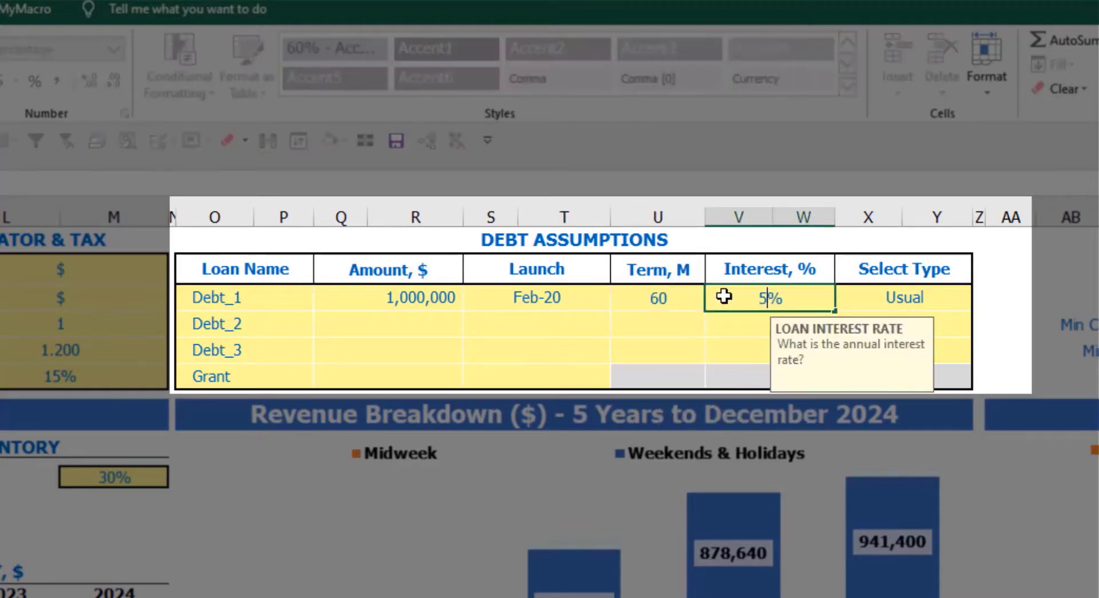
key(Return)
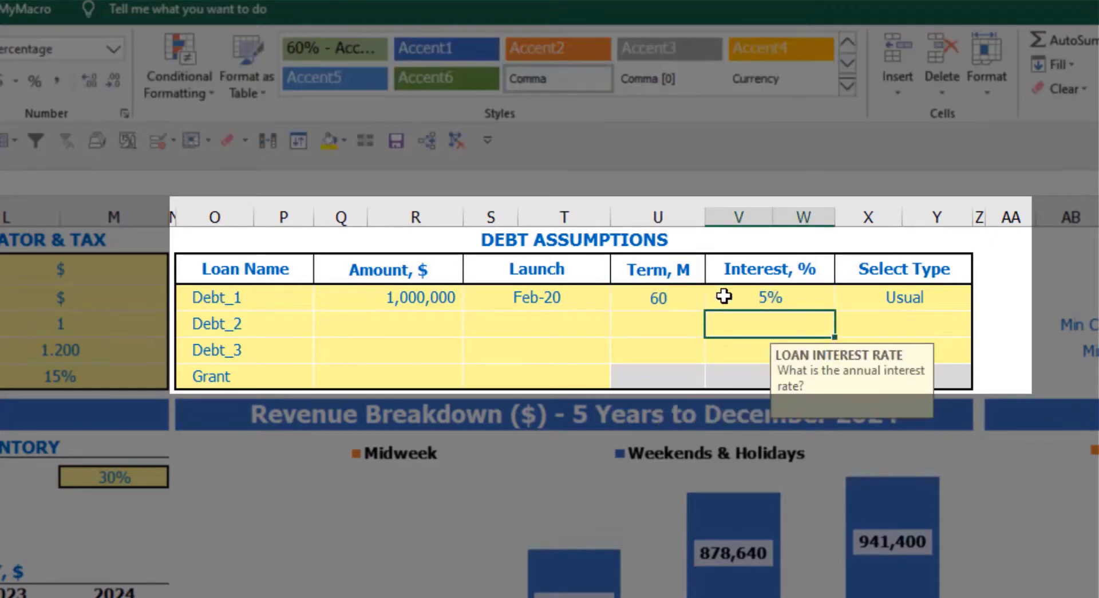
- Enter a grant of 500,000 with a Mar-20 launch date in the debt assumptions
click(404, 380)
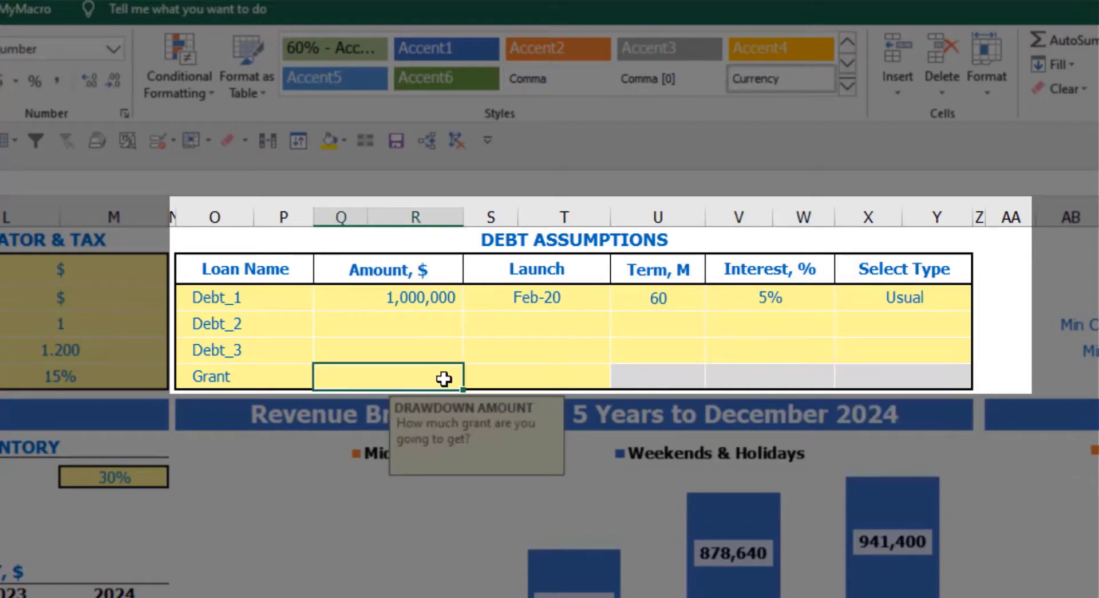
text(500000)
key(Return)
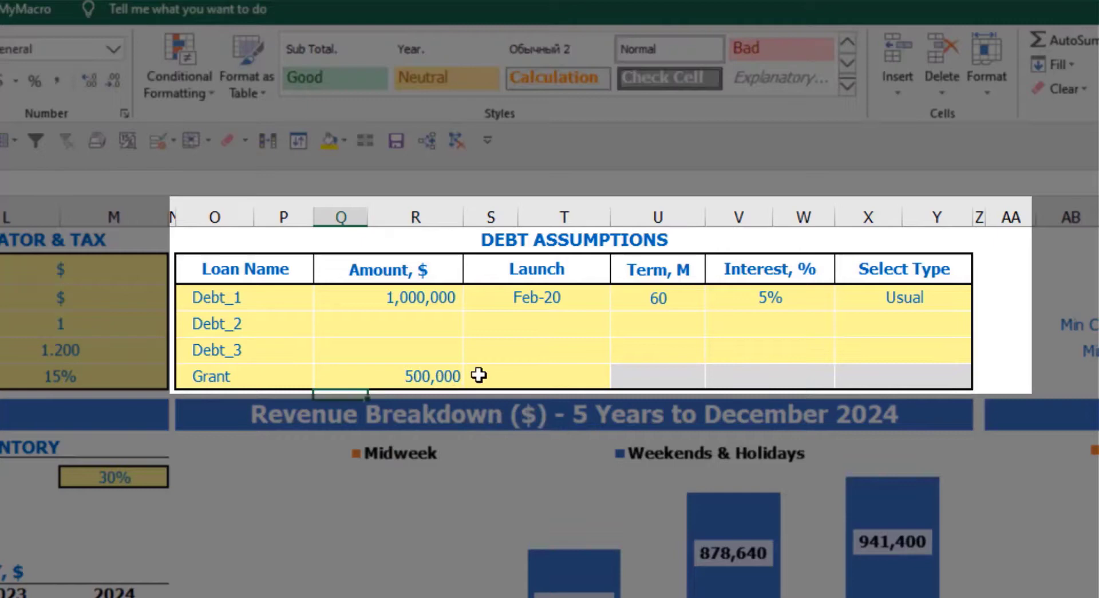
click(565, 379)
click(619, 379)
click(550, 442)
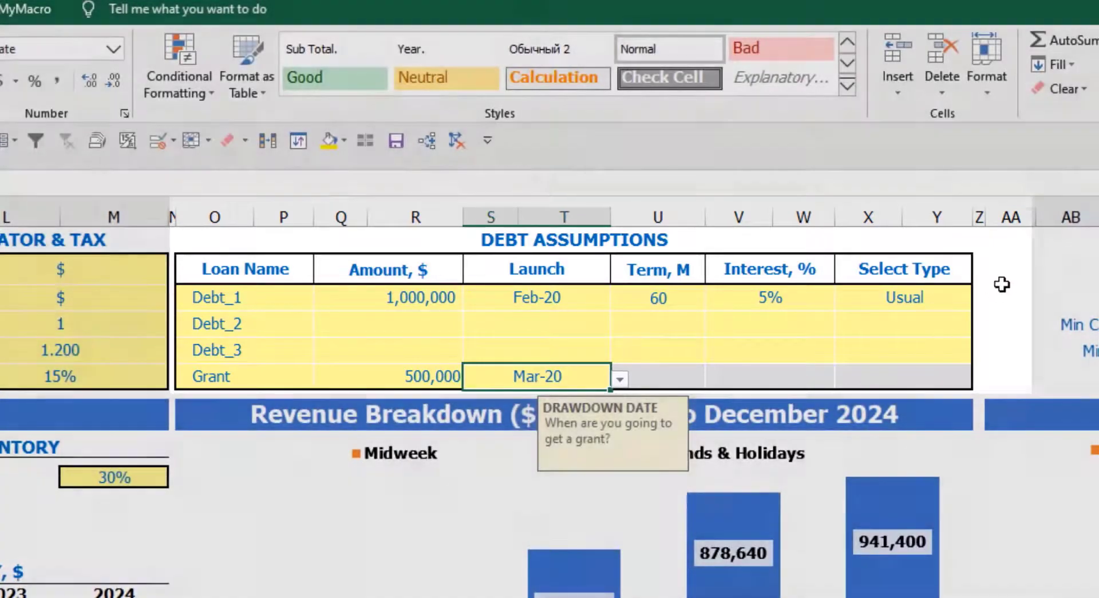
click(1002, 284)
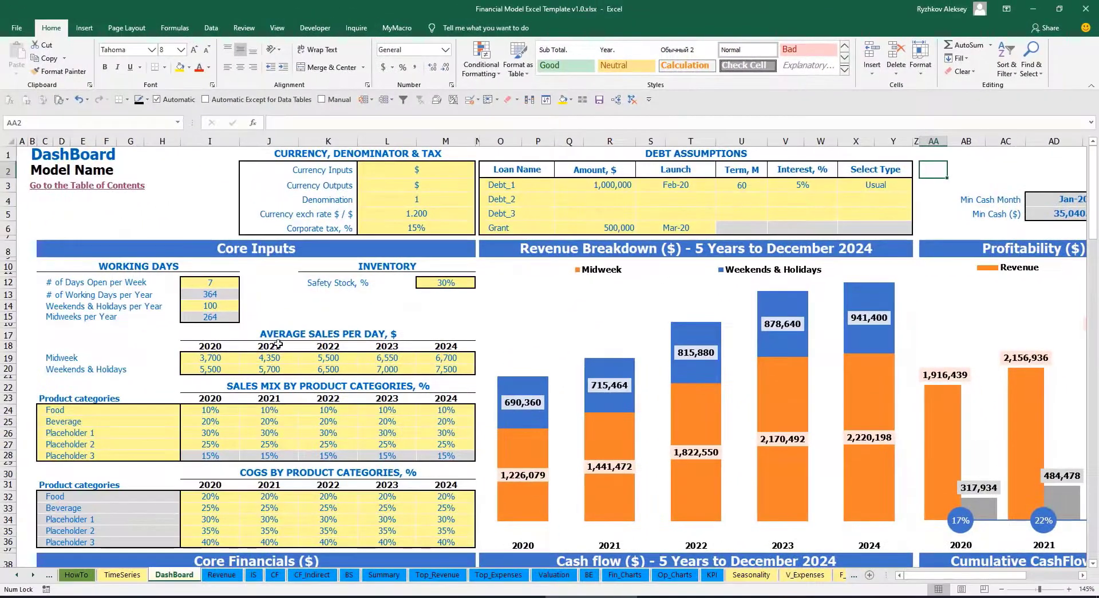
- Review the balance, repayment and interest calculations for each debt and for total debts on the Capital sheet
click(33, 575)
click(32, 574)
click(33, 574)
click(33, 575)
click(32, 575)
click(33, 575)
click(33, 574)
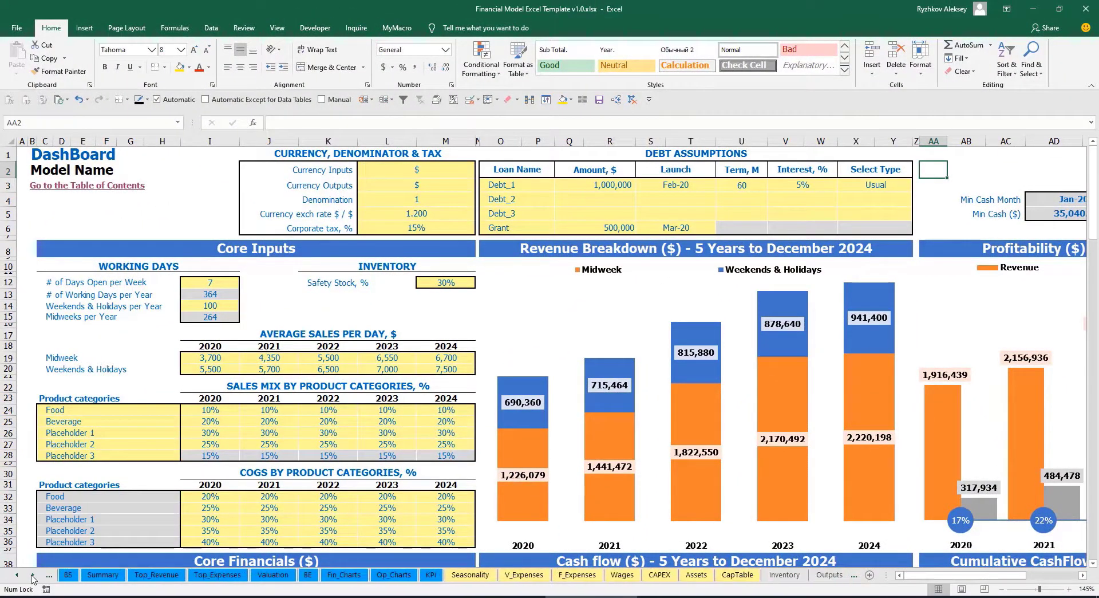
click(33, 575)
click(33, 575)
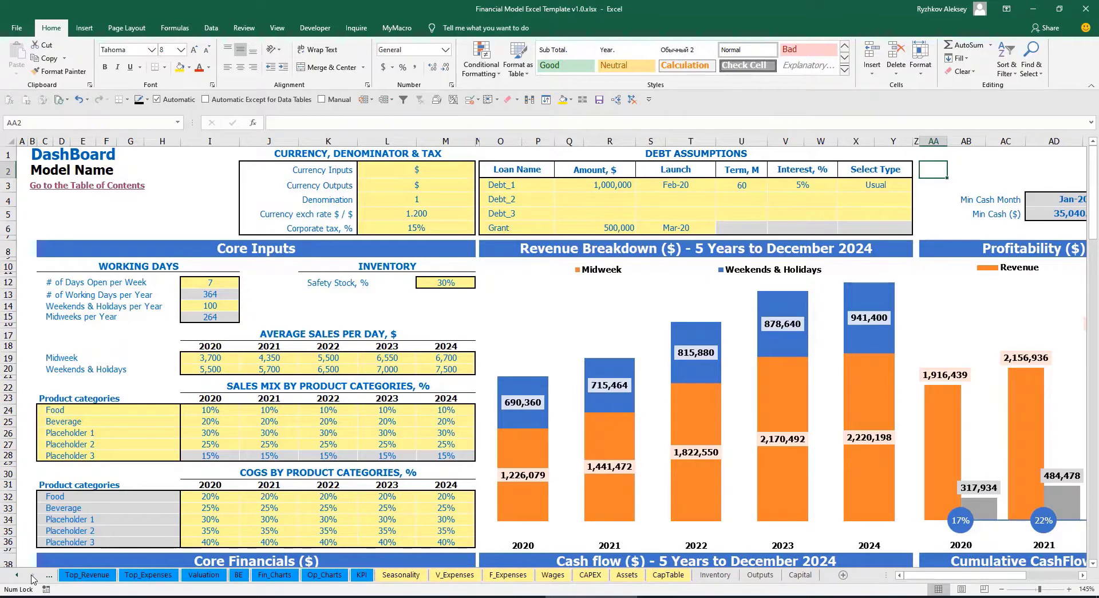
click(801, 574)
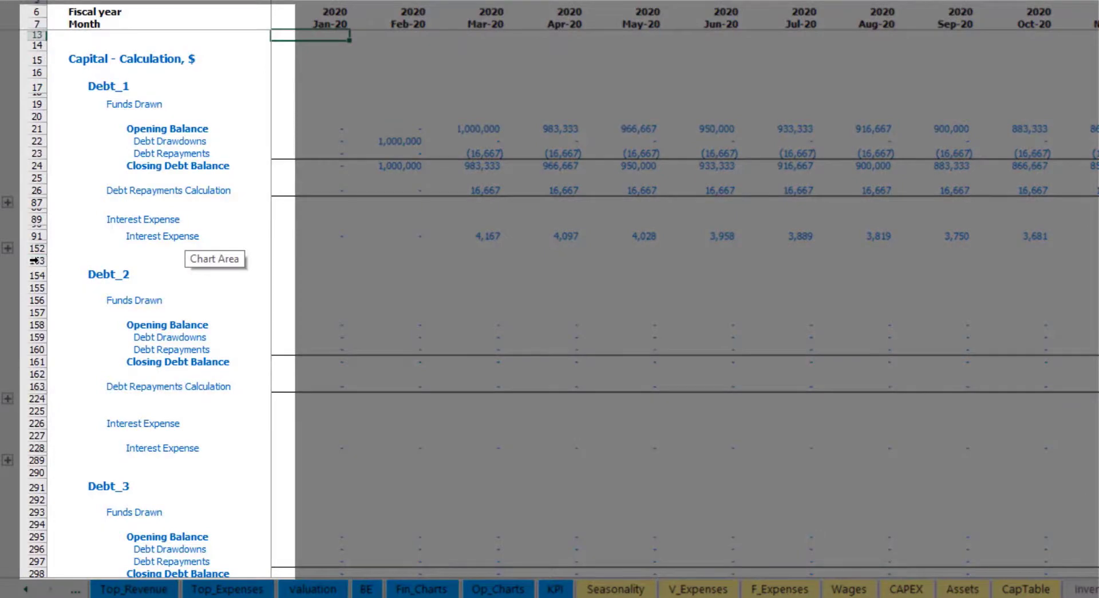
scroll(31, 278, down, 3)
scroll(31, 278, down, 6)
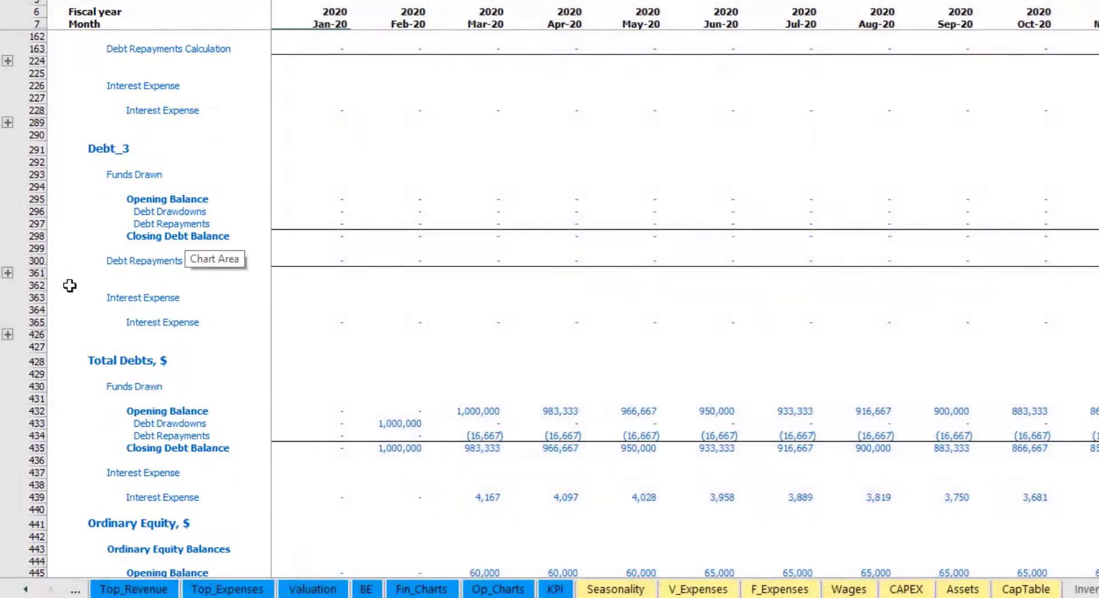
scroll(69, 285, up, 5)
scroll(81, 280, up, 4)
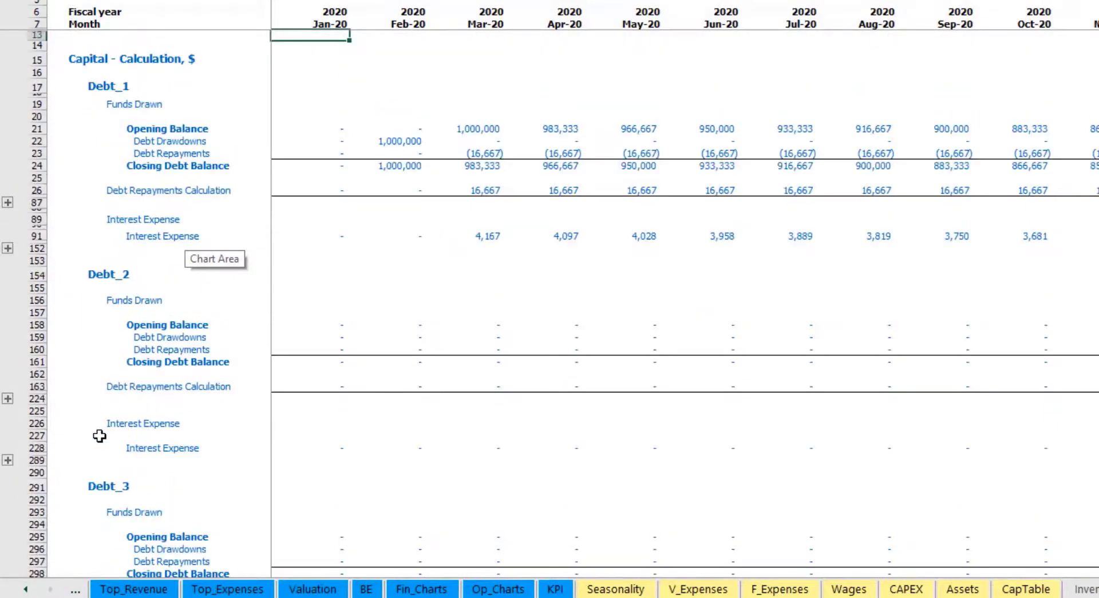
- Trace the debt's interest, drawdowns, repayments and balance through the income statement, cash flow statement and balance sheet
click(25, 589)
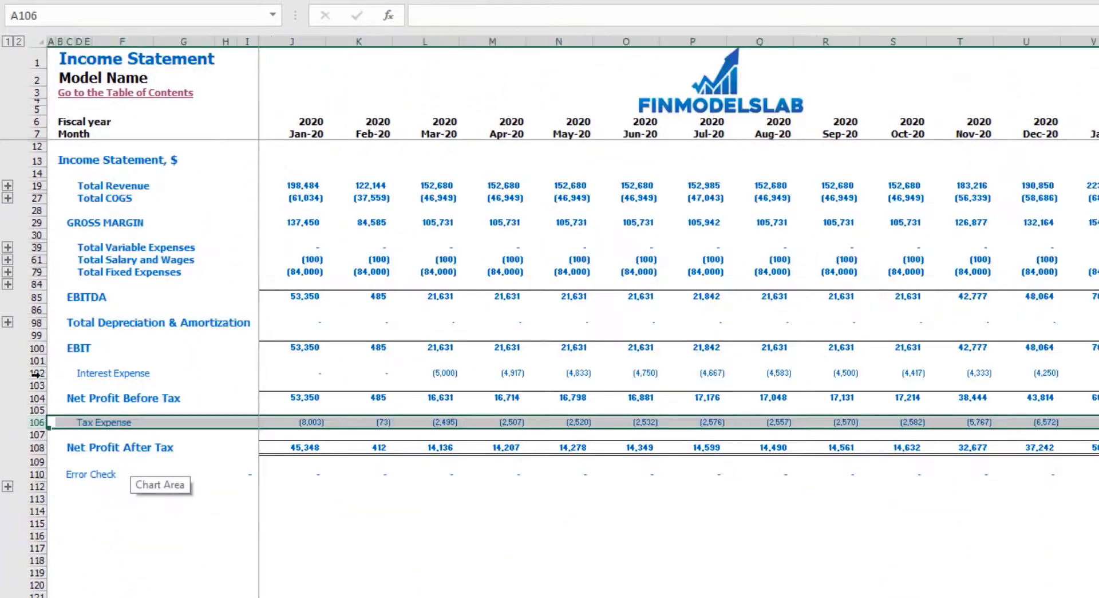
click(39, 373)
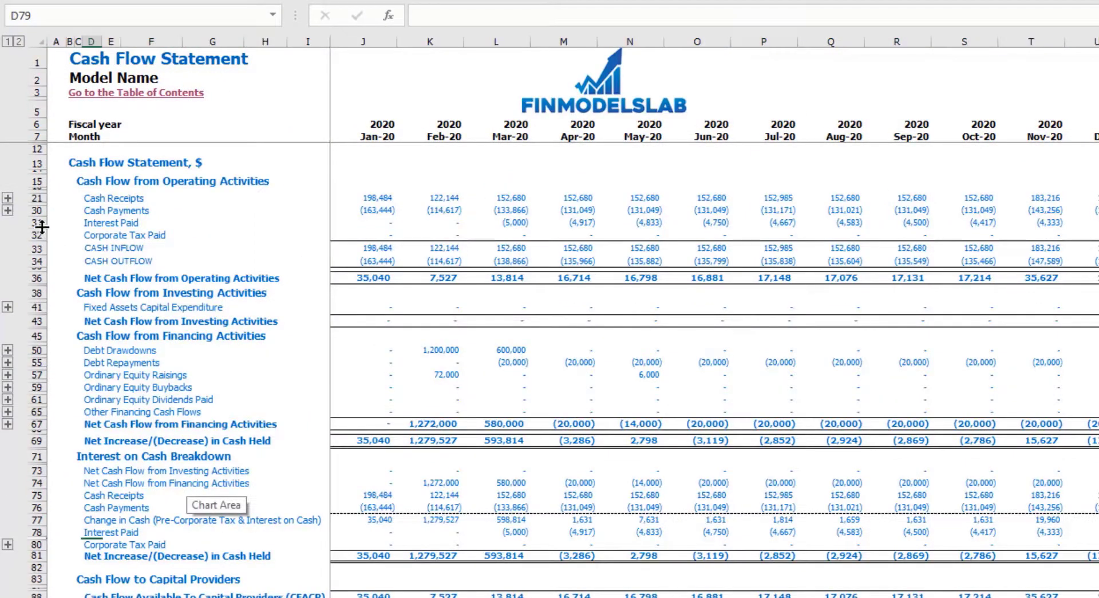
click(42, 227)
click(38, 351)
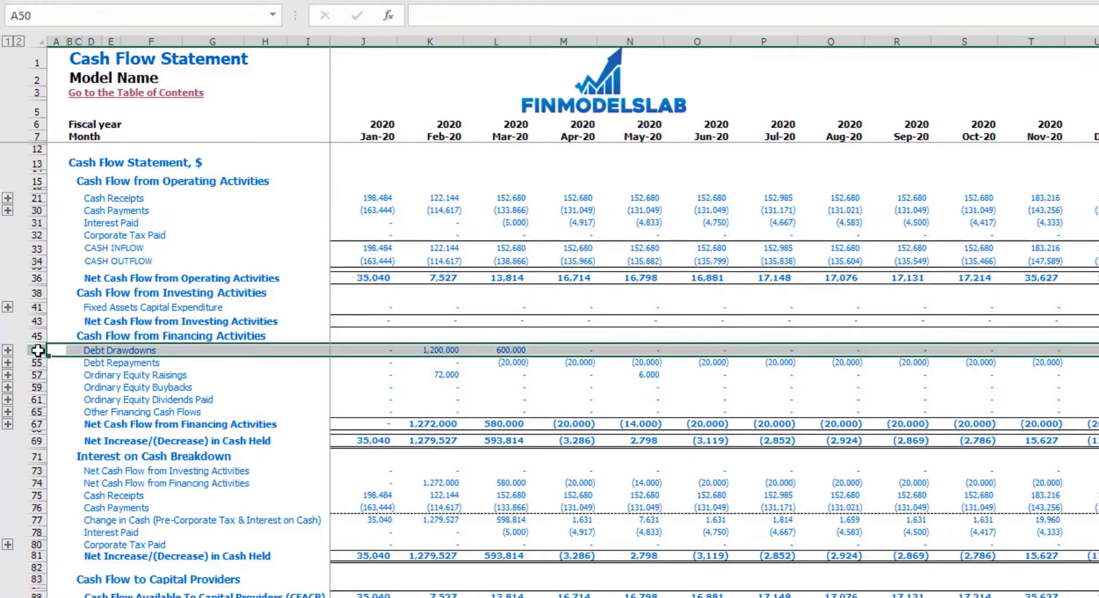
click(37, 363)
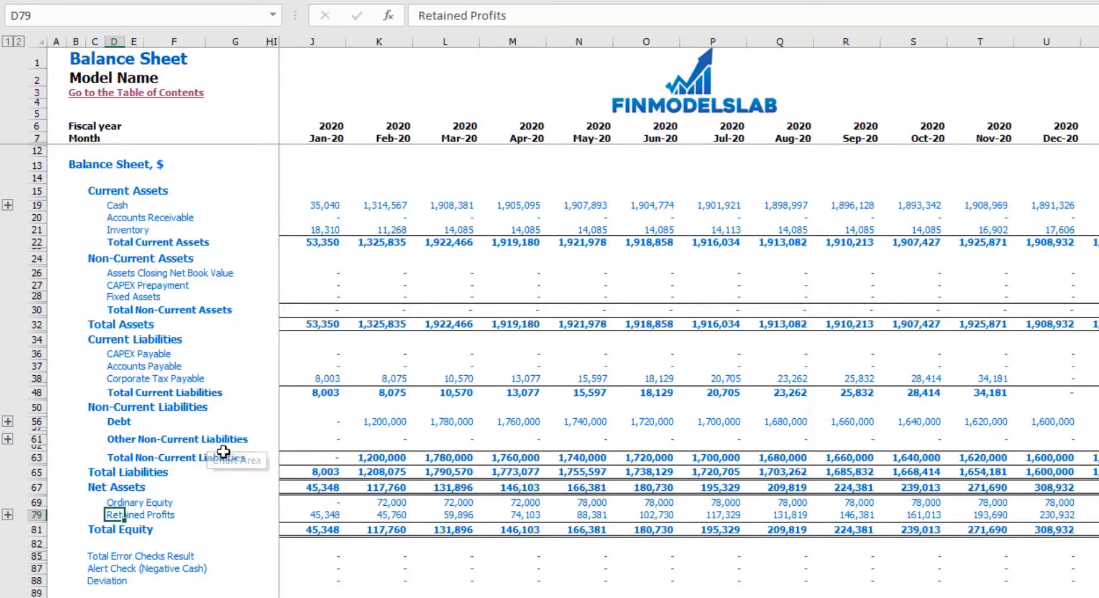
click(37, 421)
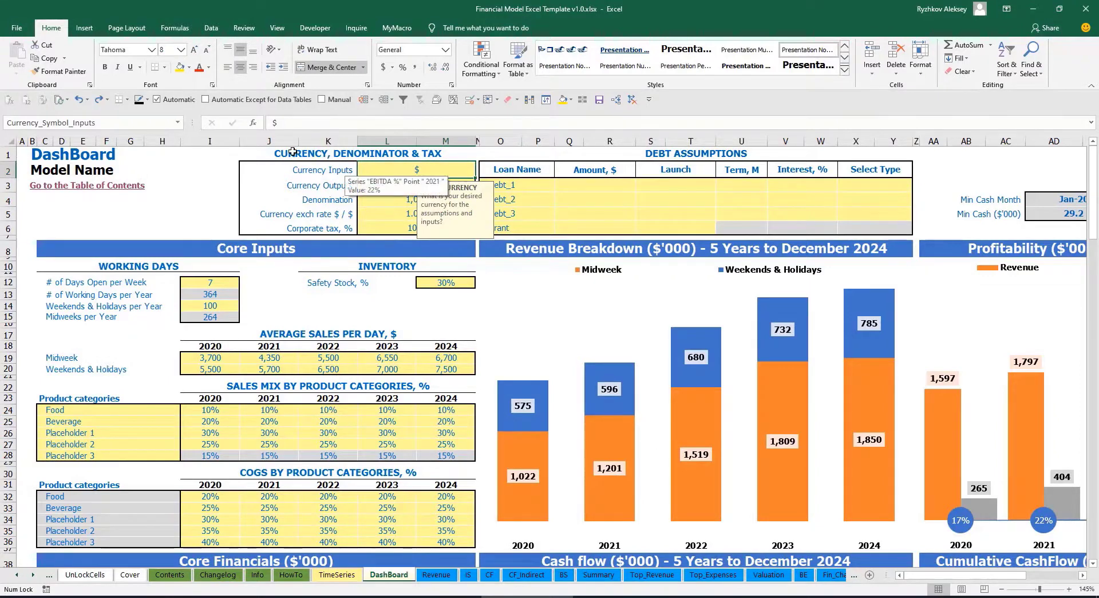
- Set the dashboard's input currency to USD
click(196, 175)
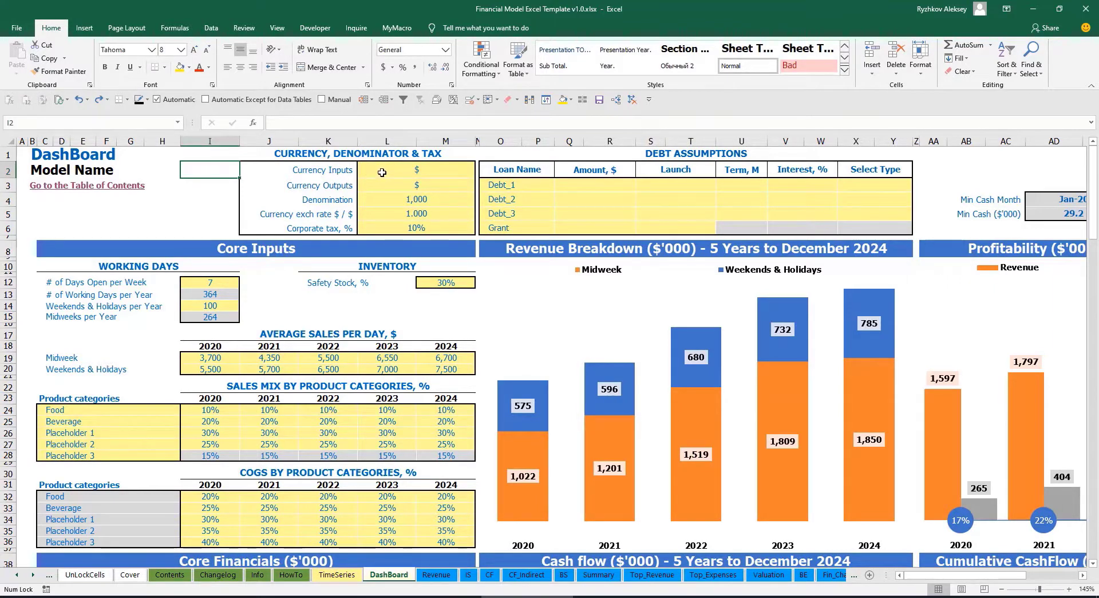
click(403, 171)
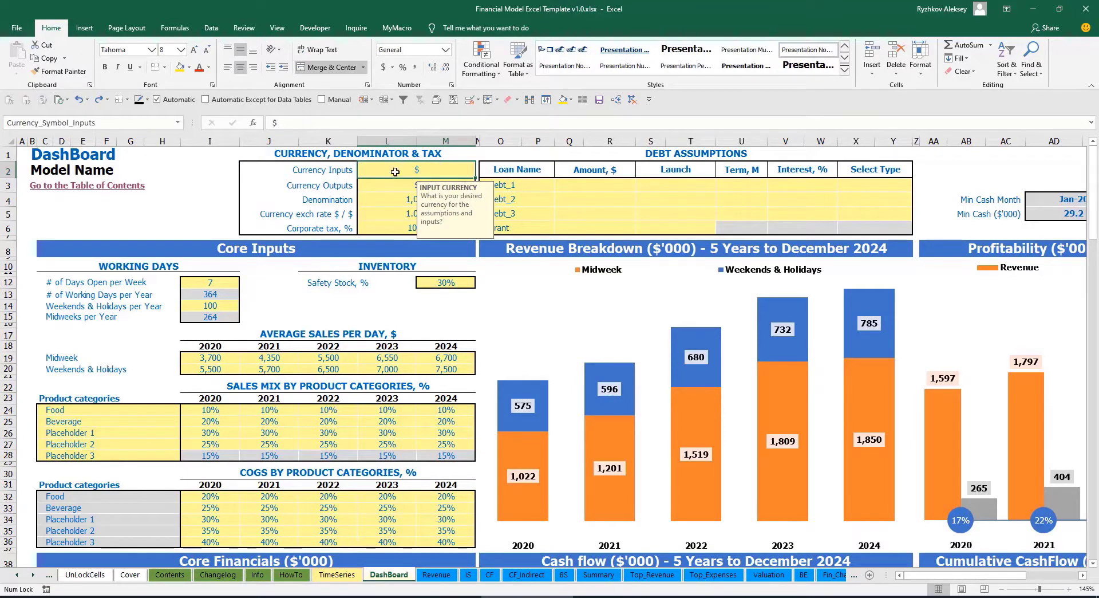
key(Down)
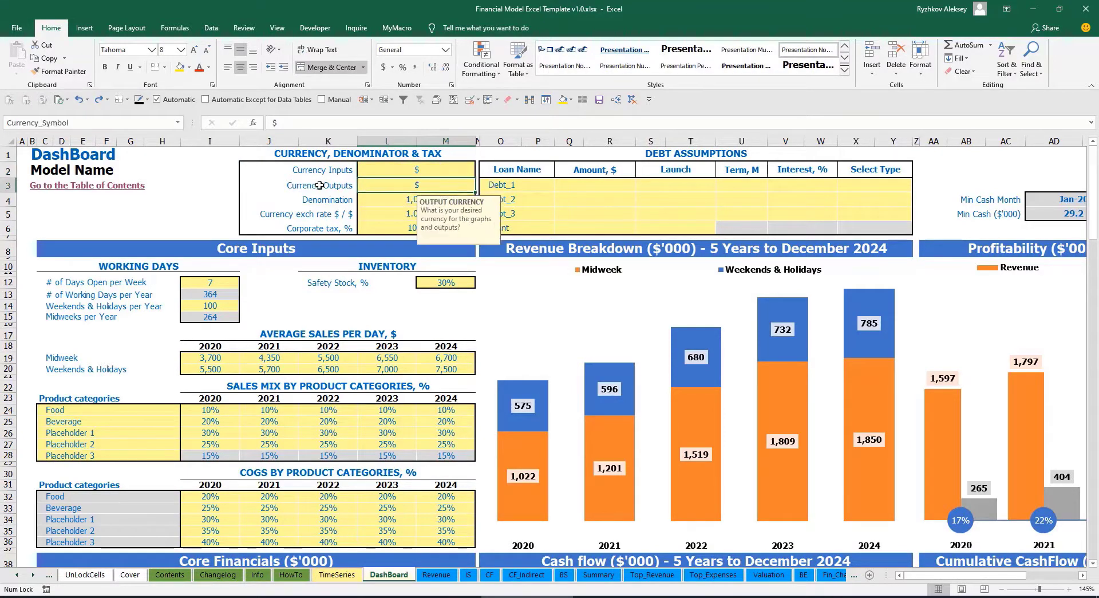
click(392, 171)
click(389, 185)
click(406, 173)
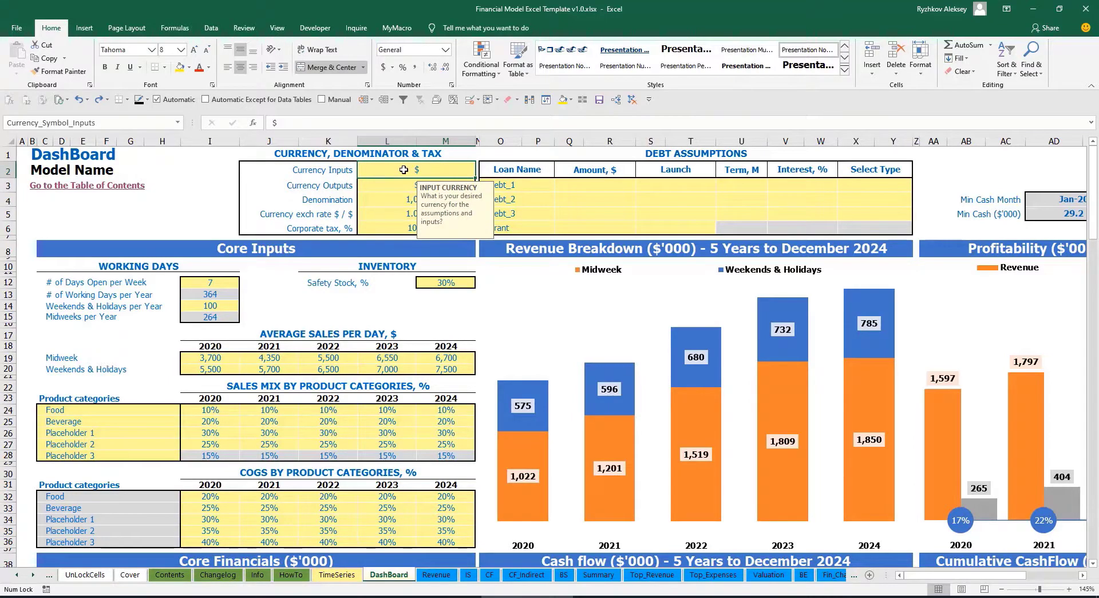
text(USD)
key(Return)
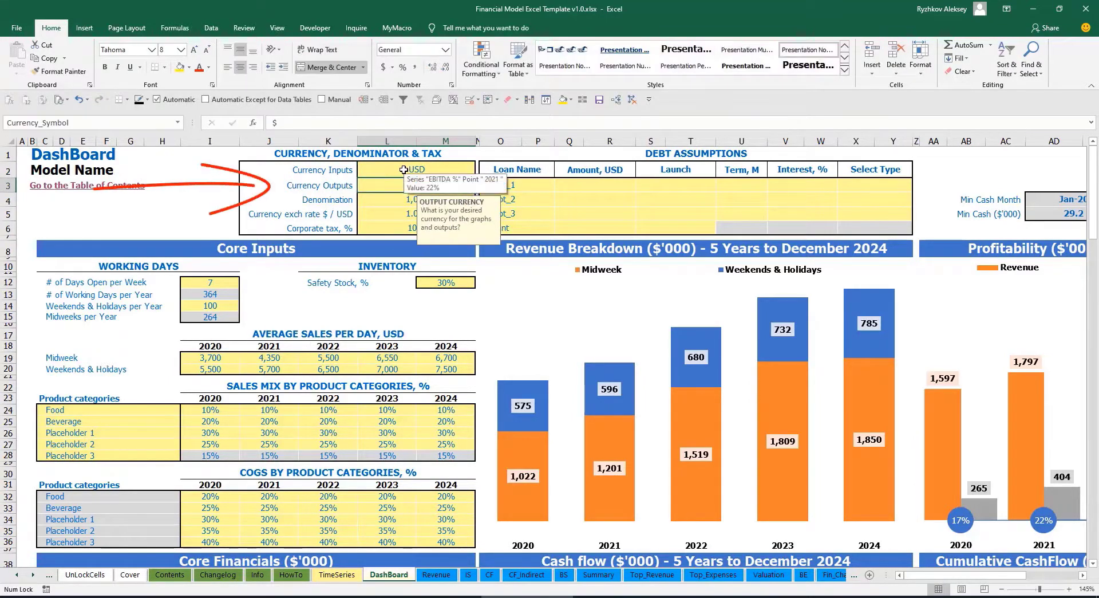
- Set the dashboard's output currency to EUR
text(EUR)
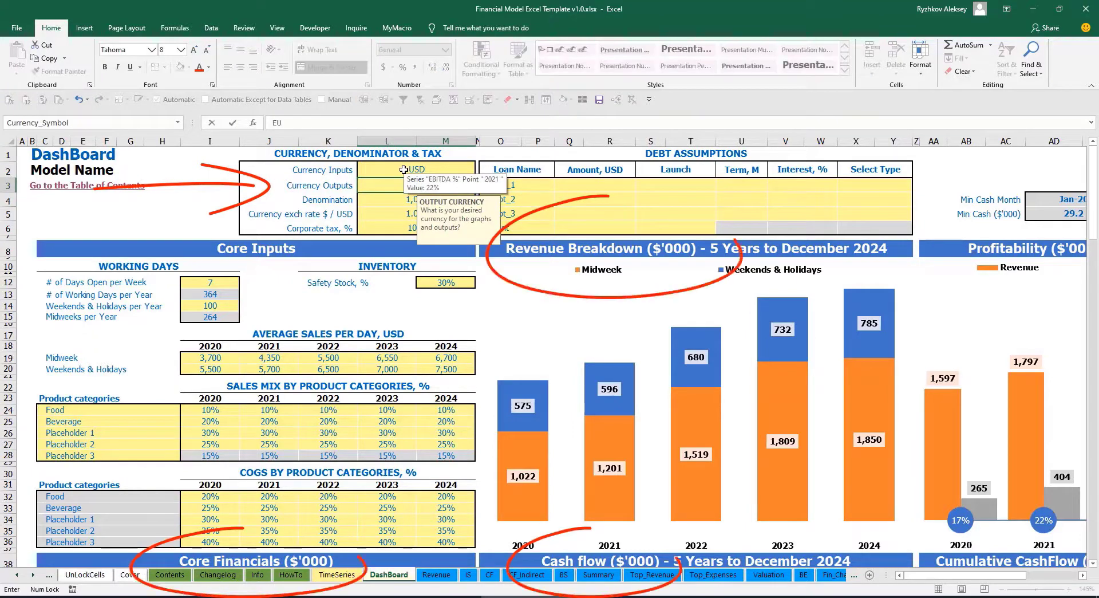
key(Return)
key(Return)
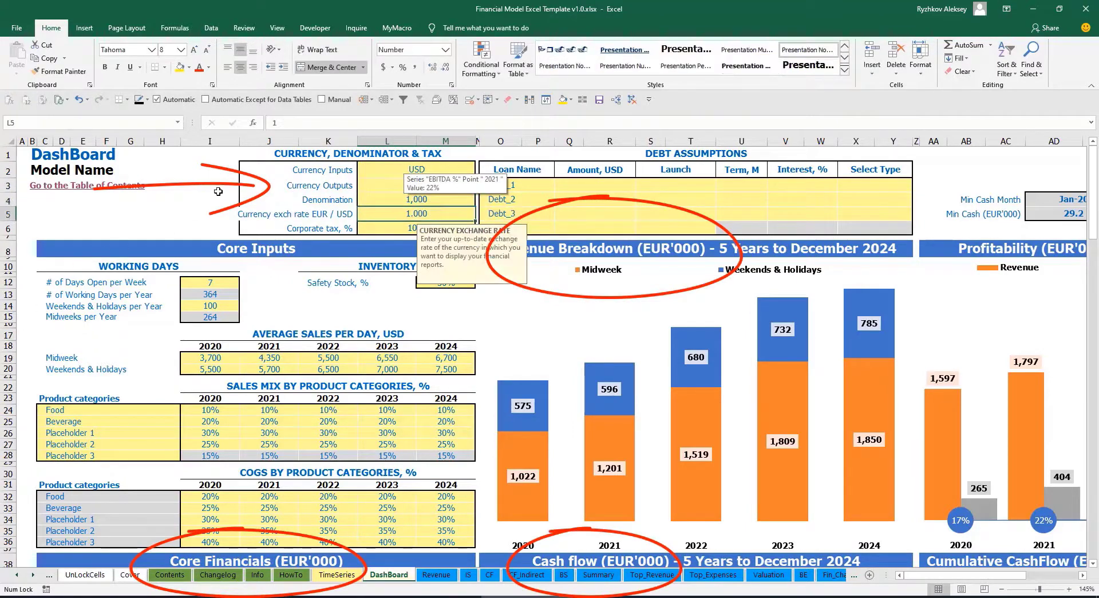
- Set the EUR / USD currency exchange rate to 1.2 on the dashboard
click(218, 190)
click(400, 213)
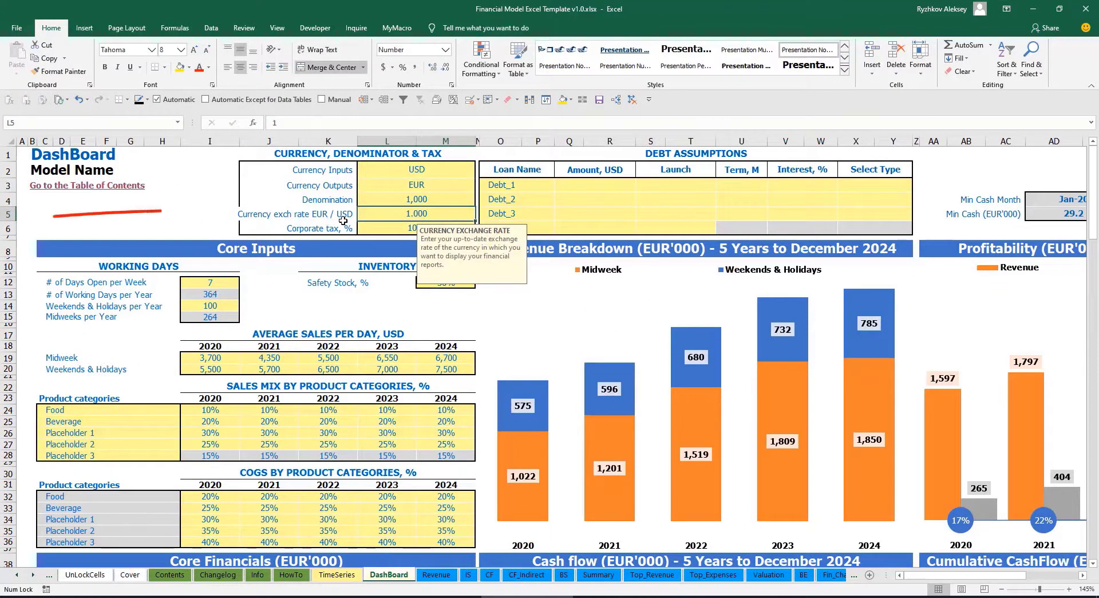
text(1.)
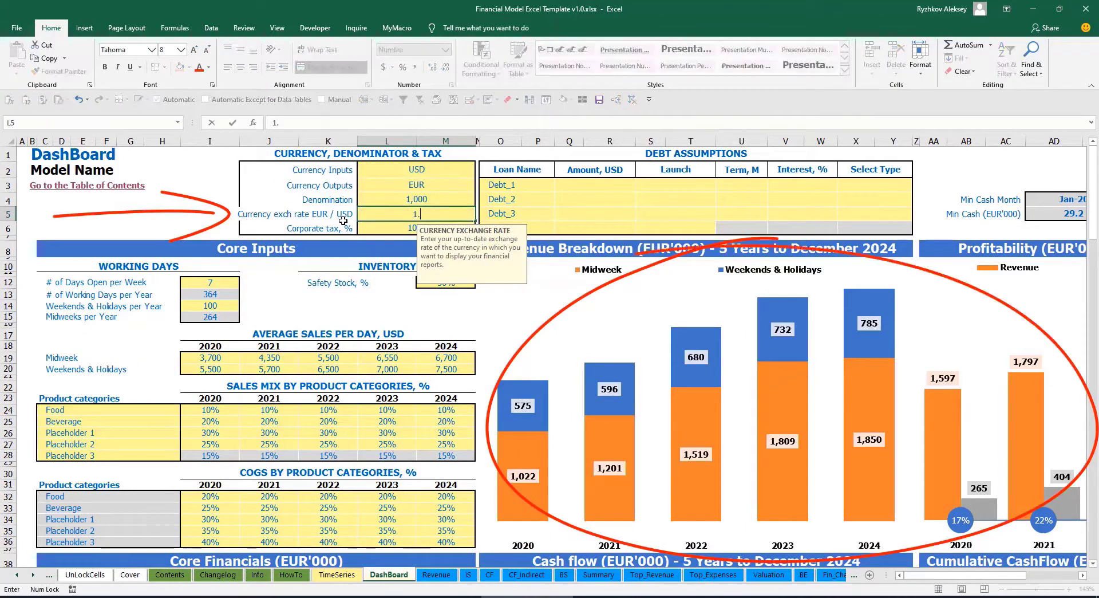
text(2)
key(Return)
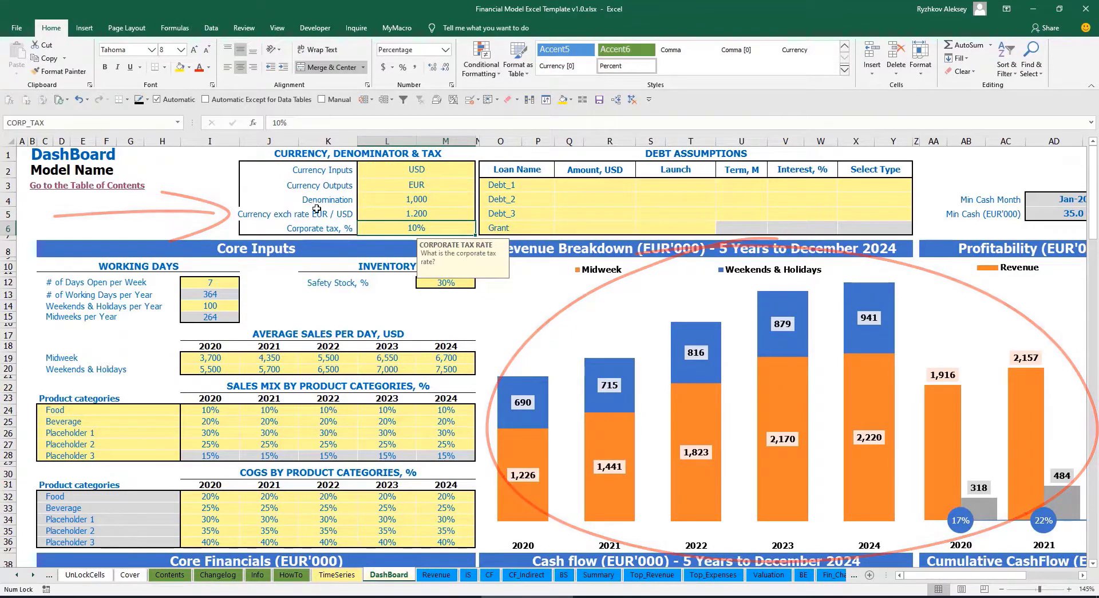
- Review the dashboard's currency, exchange rate and denomination inputs, and examine the income statement headings on the Summary sheet
click(395, 170)
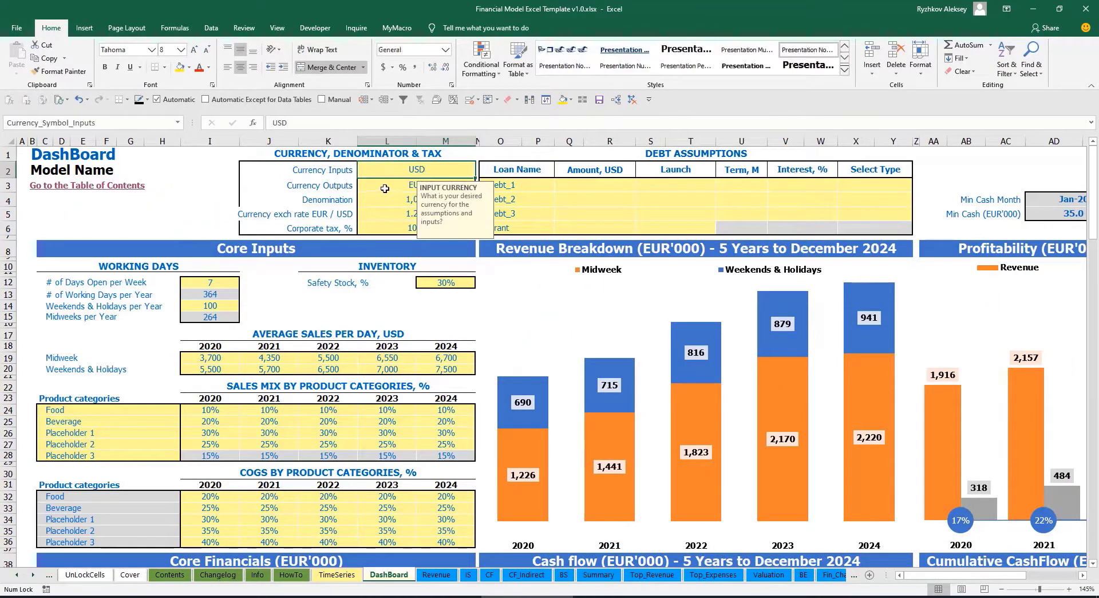
click(387, 185)
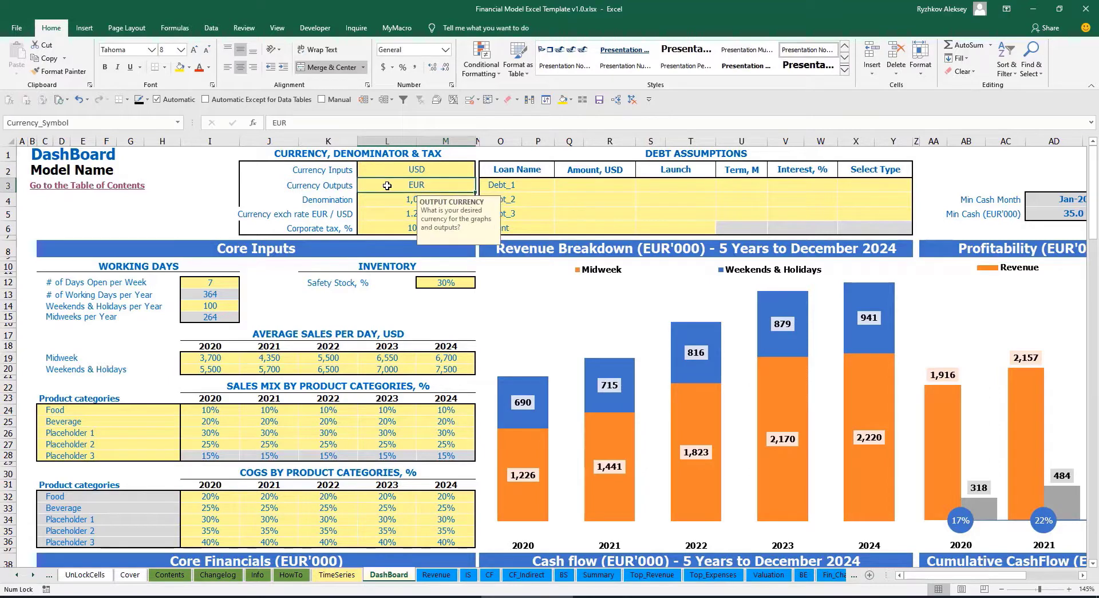
click(374, 214)
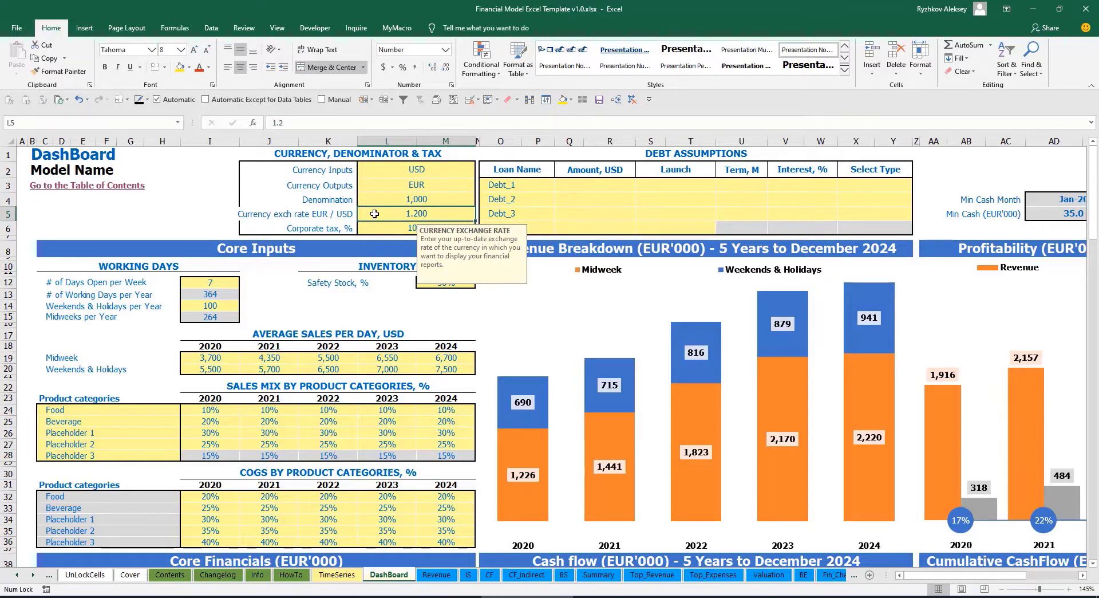
click(392, 196)
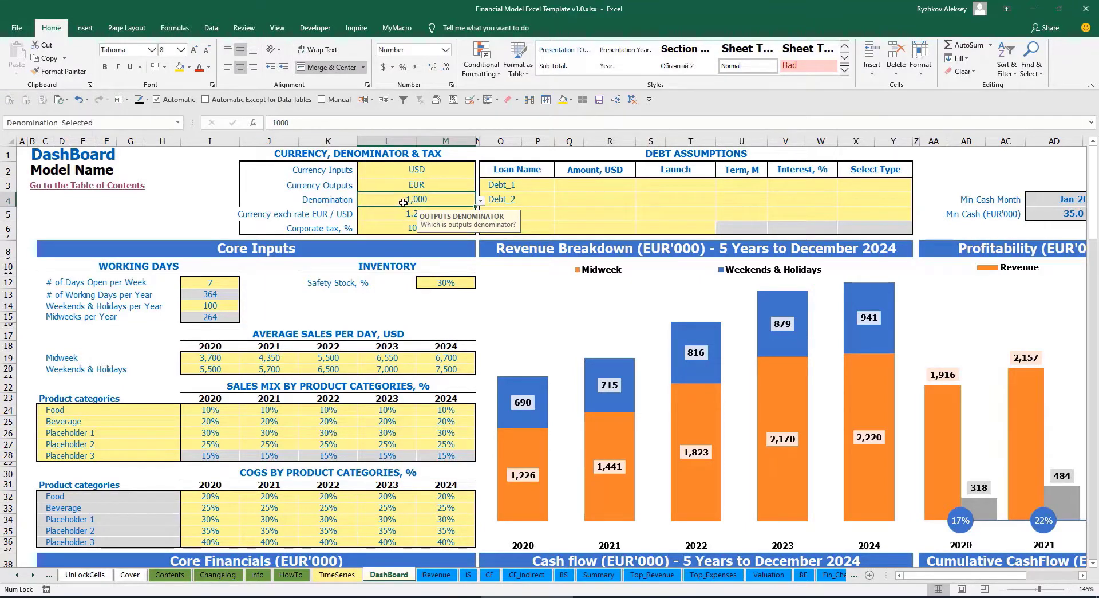
click(598, 574)
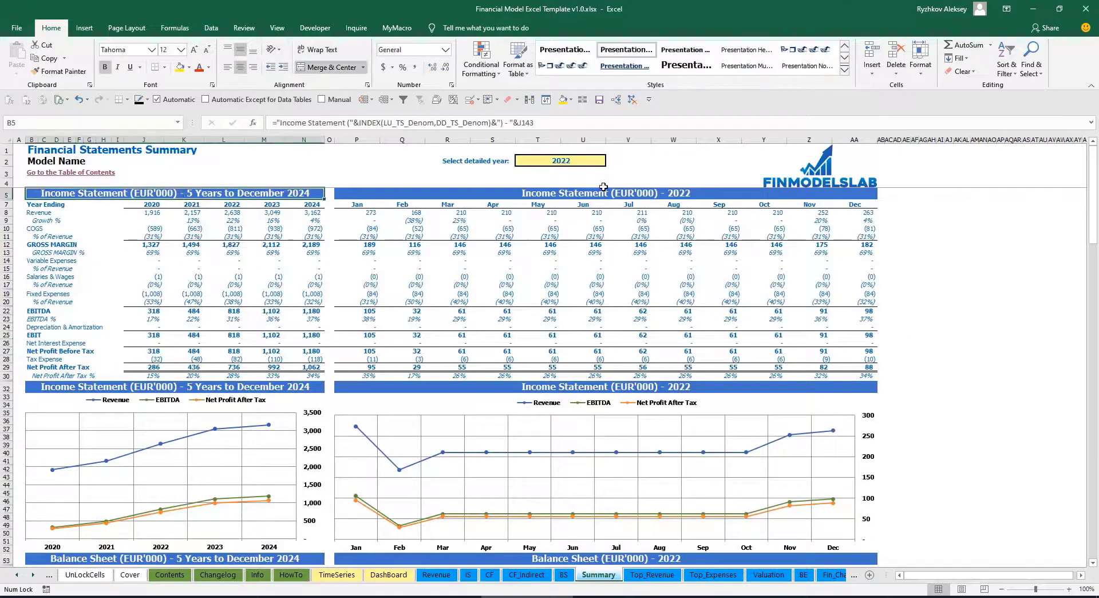
click(563, 193)
click(234, 192)
click(392, 575)
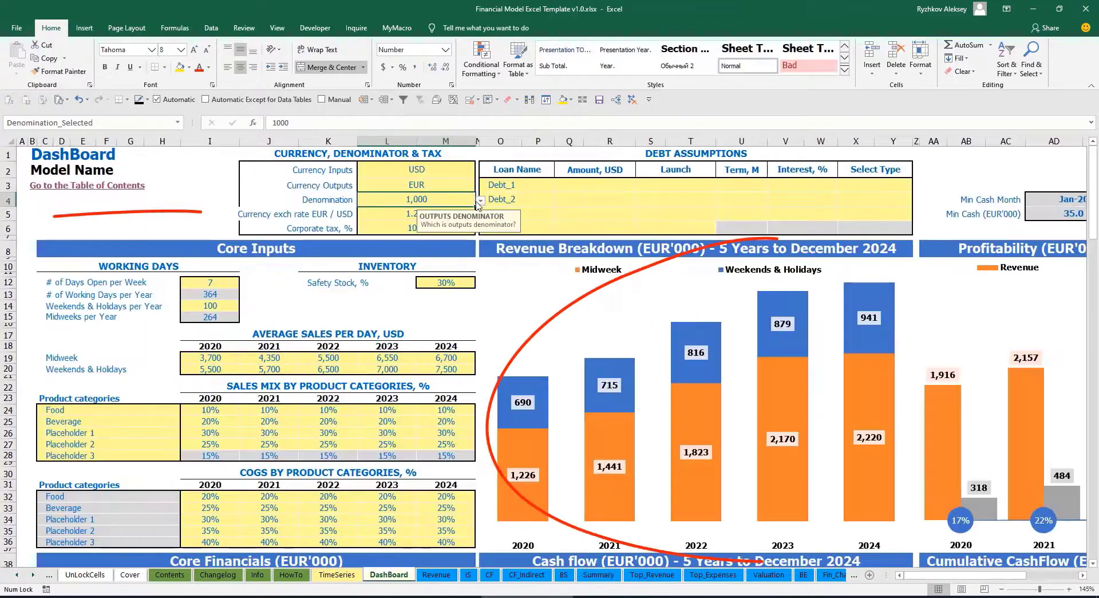
- Set the output denomination to 1,000,000 and check the income statements on the Summary sheet
click(417, 199)
click(480, 200)
click(422, 235)
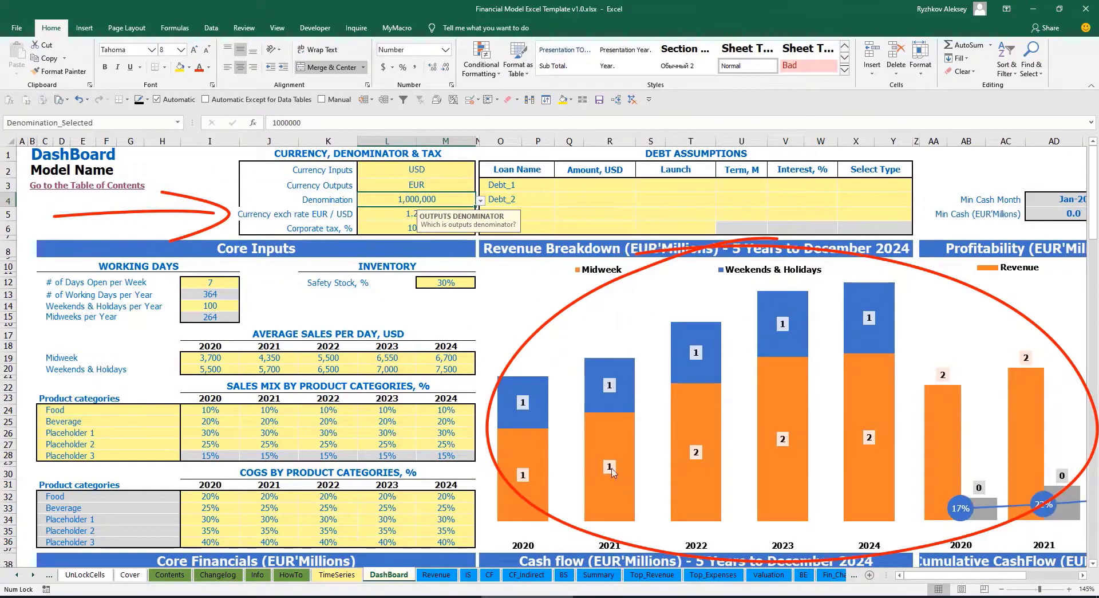
click(599, 575)
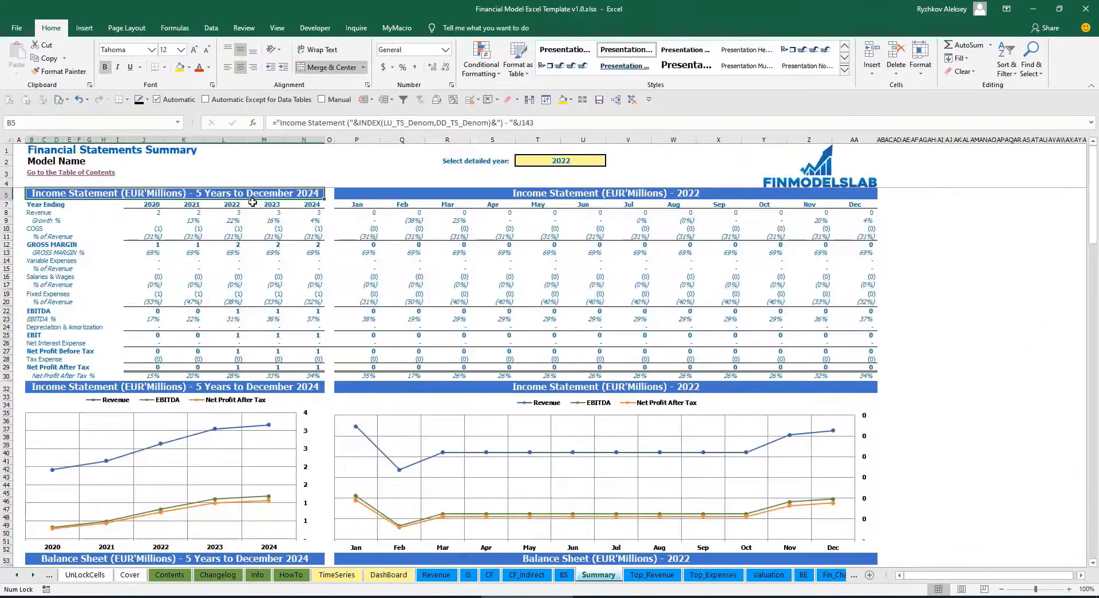
click(458, 193)
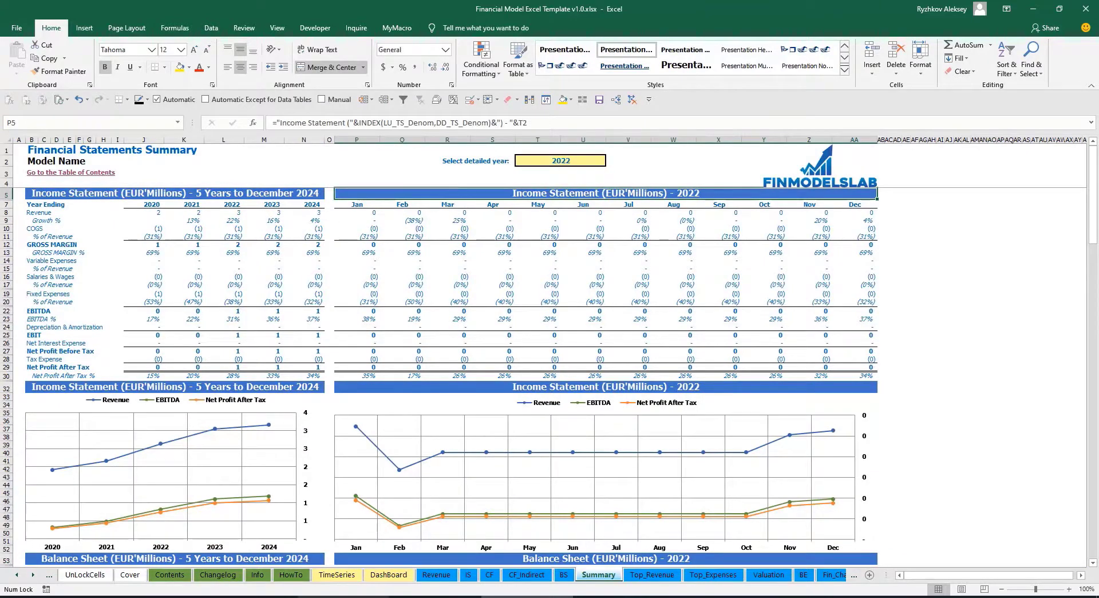
- Set the dashboard's output denomination to 1 and check the figures on the Summary sheet
click(388, 574)
click(478, 200)
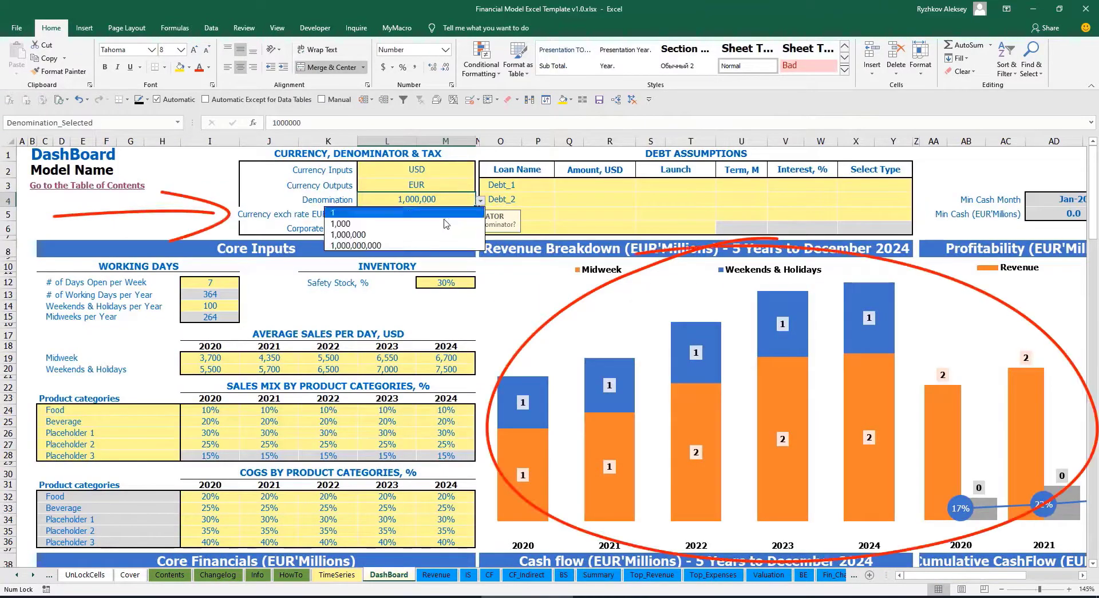
click(404, 214)
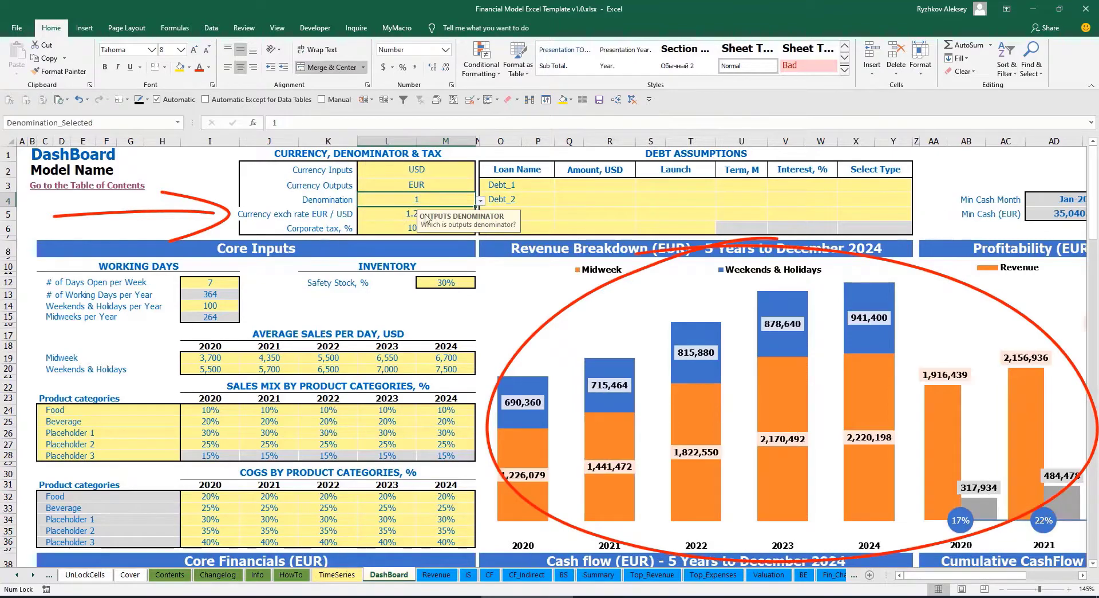
click(598, 574)
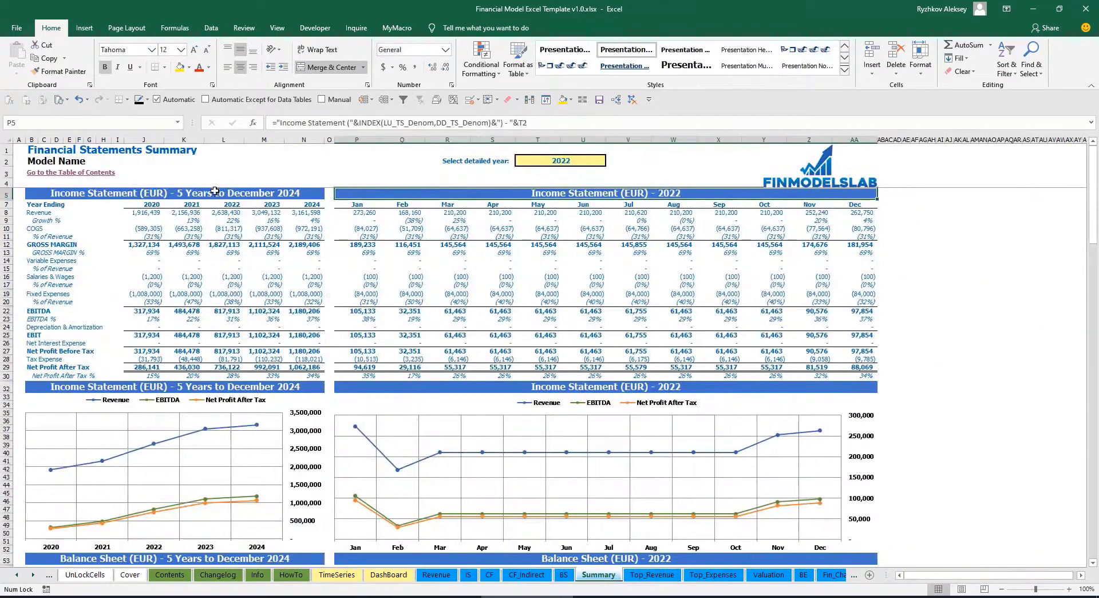
- Set the corporate tax to 15% on the dashboard and select the Tax Expense row in the monthly income statement
click(389, 574)
click(392, 225)
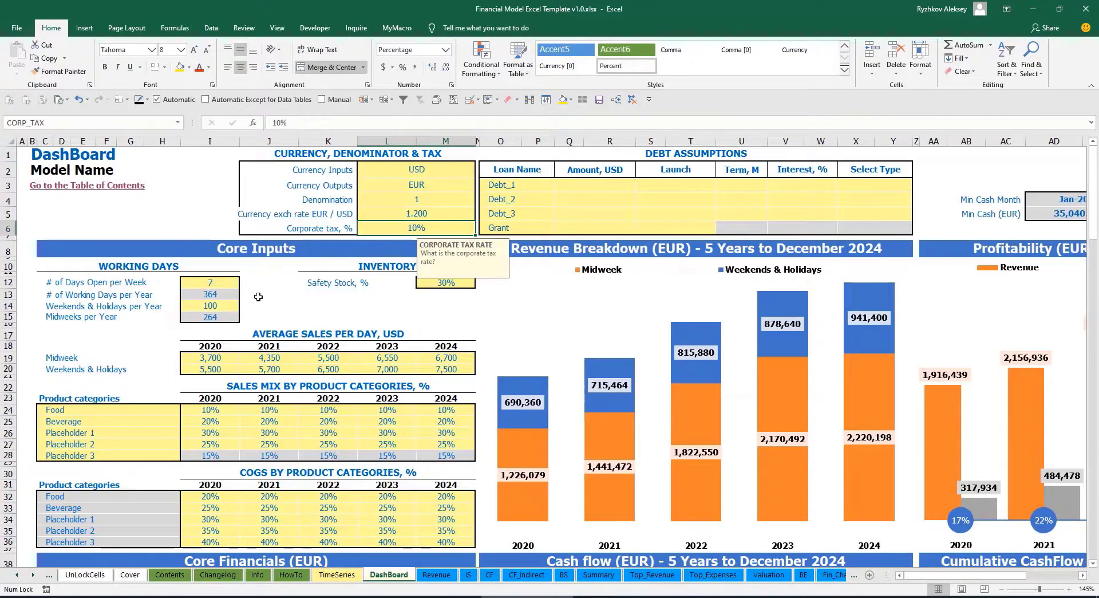
text(15)
key(Return)
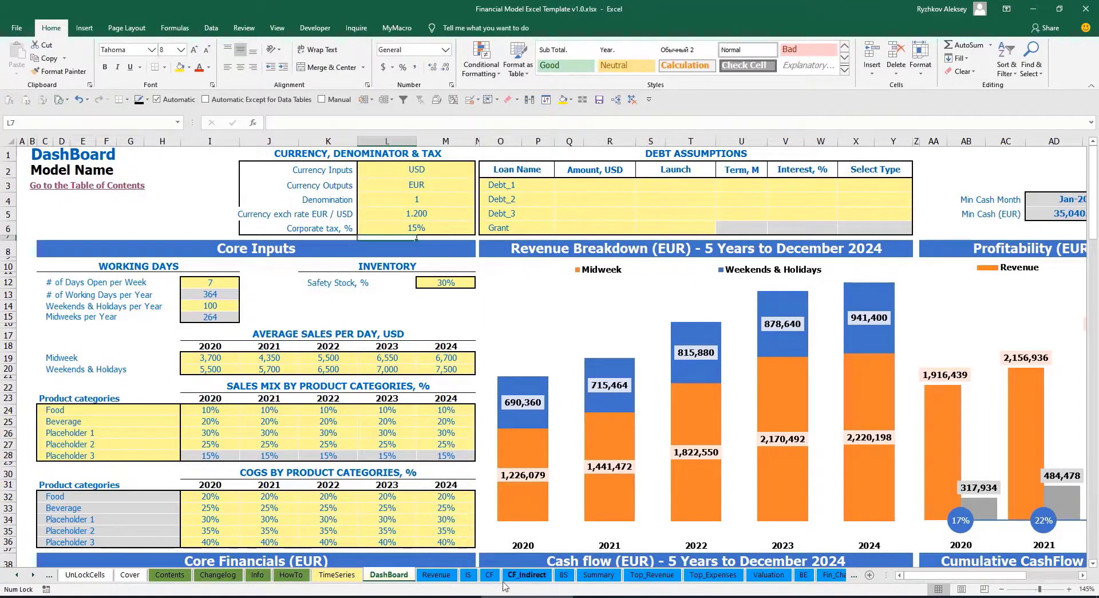
click(468, 574)
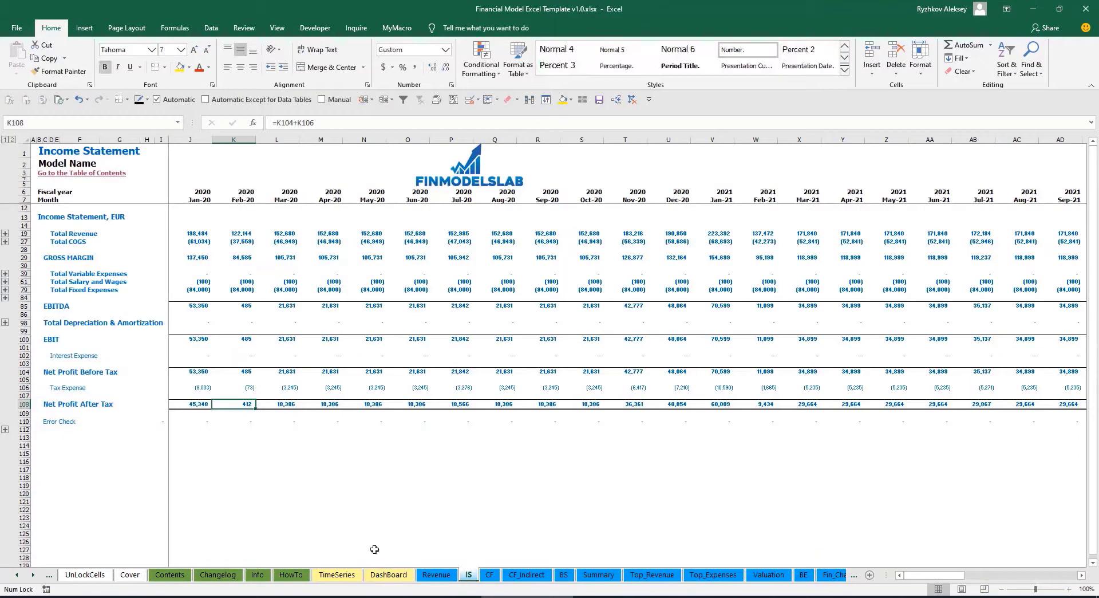
click(25, 388)
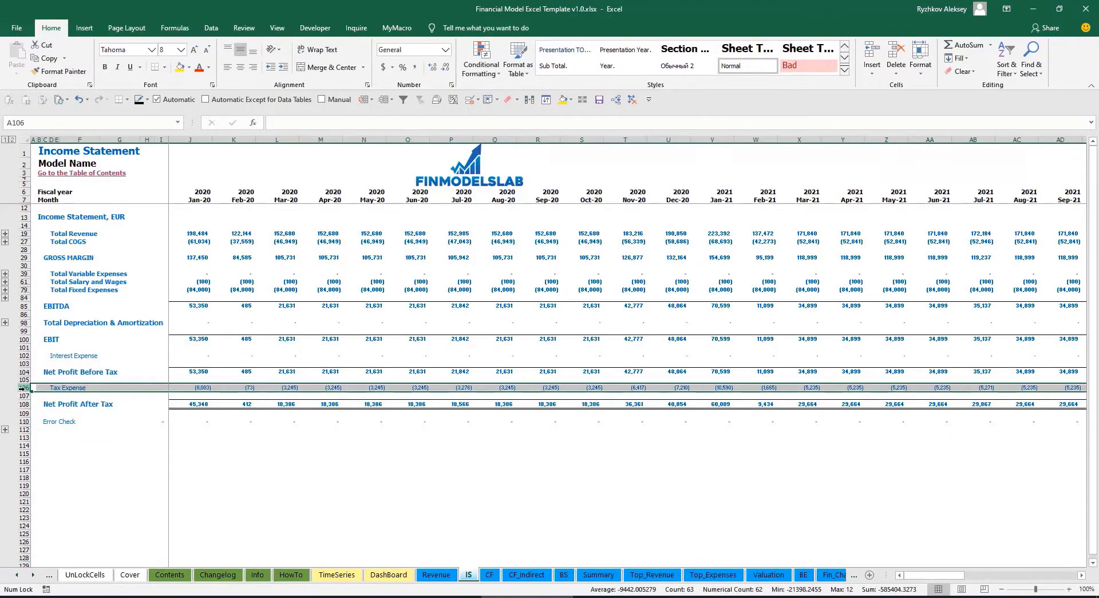